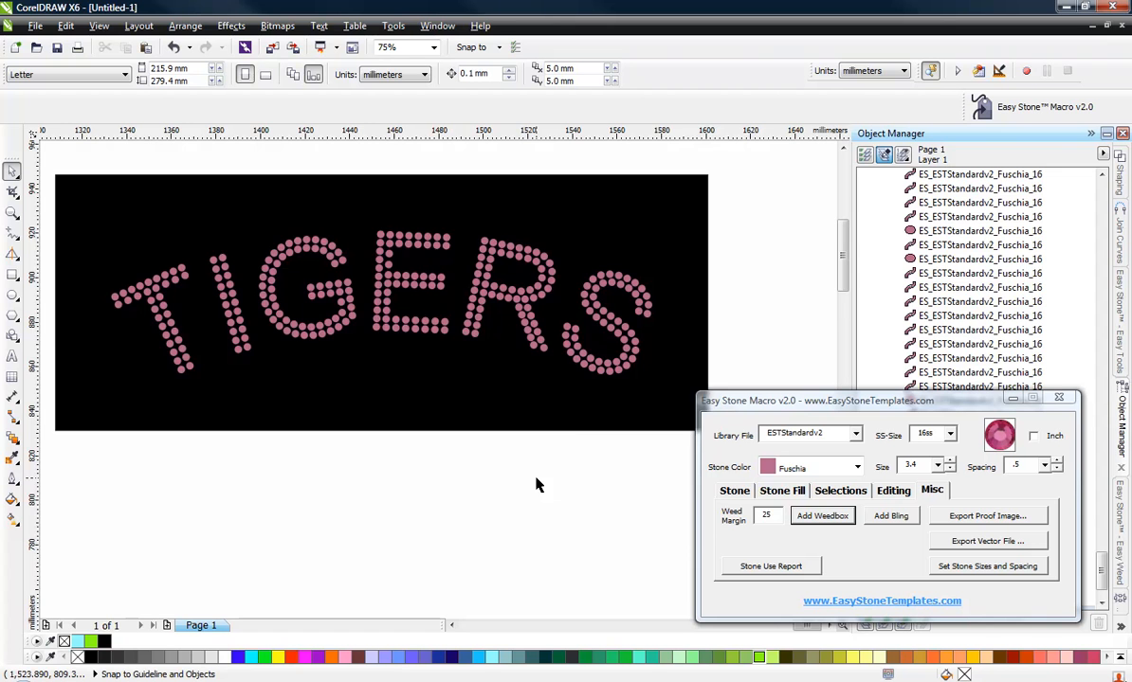
Step: Draw an ellipse about 205 mm wide and 124 mm high below the black rhinestone TIGERS design
{"action": "scroll", "coordinate": [536, 485], "scroll_direction": "down", "scroll_amount": 2}
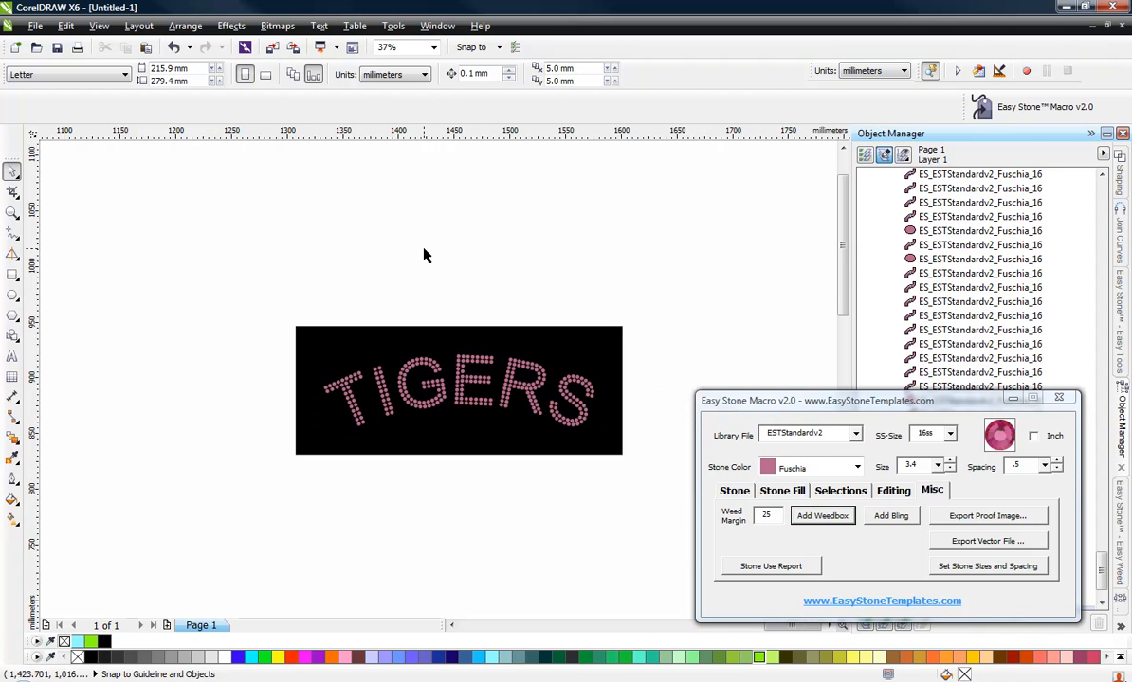
{"action": "scroll", "coordinate": [306, 348], "scroll_direction": "down", "scroll_amount": 1}
{"action": "scroll", "coordinate": [432, 436], "scroll_direction": "up", "scroll_amount": 1}
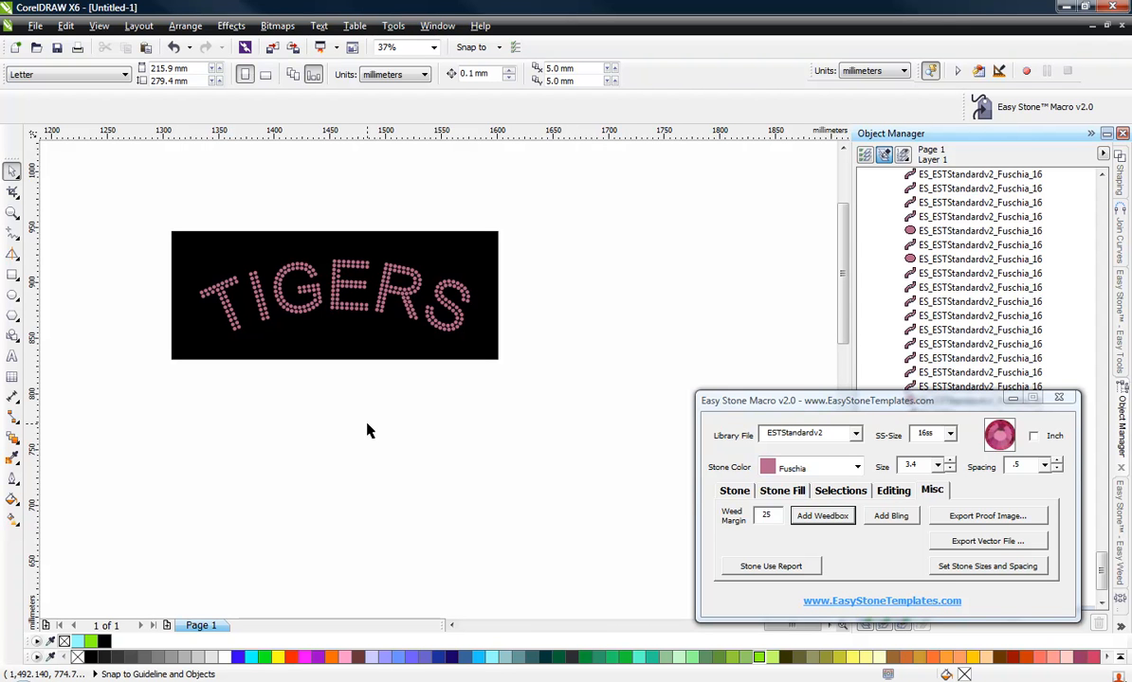
{"action": "left_click", "coordinate": [14, 297]}
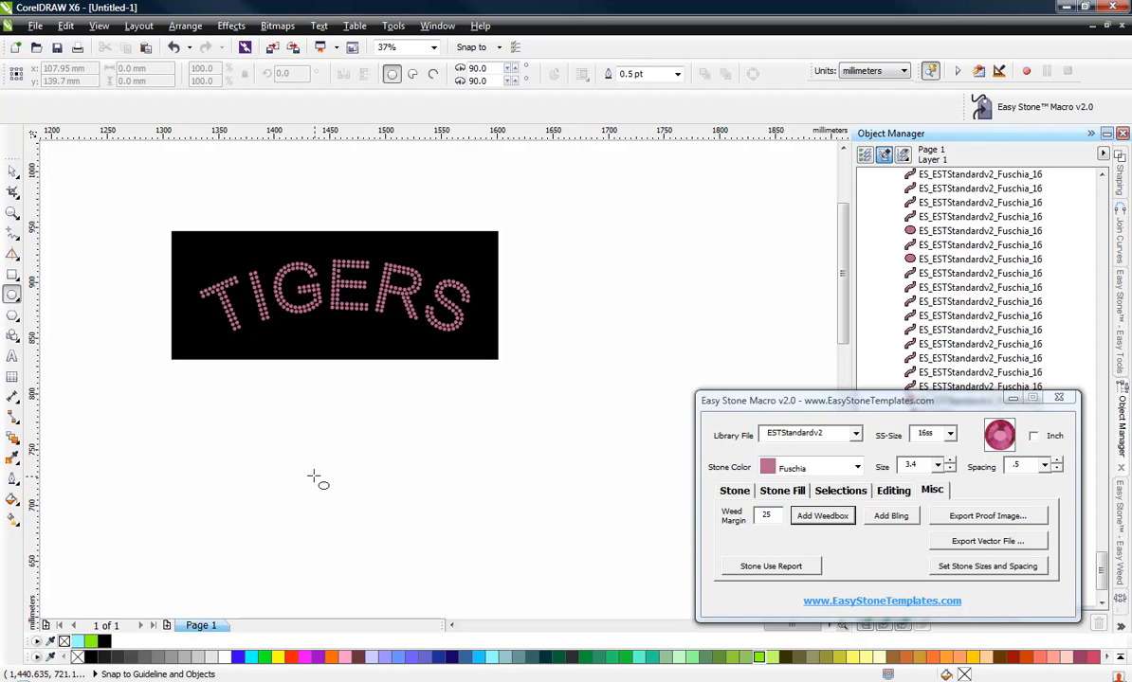
{"action": "left_click_drag", "start_coordinate": [288, 463], "coordinate": [520, 608]}
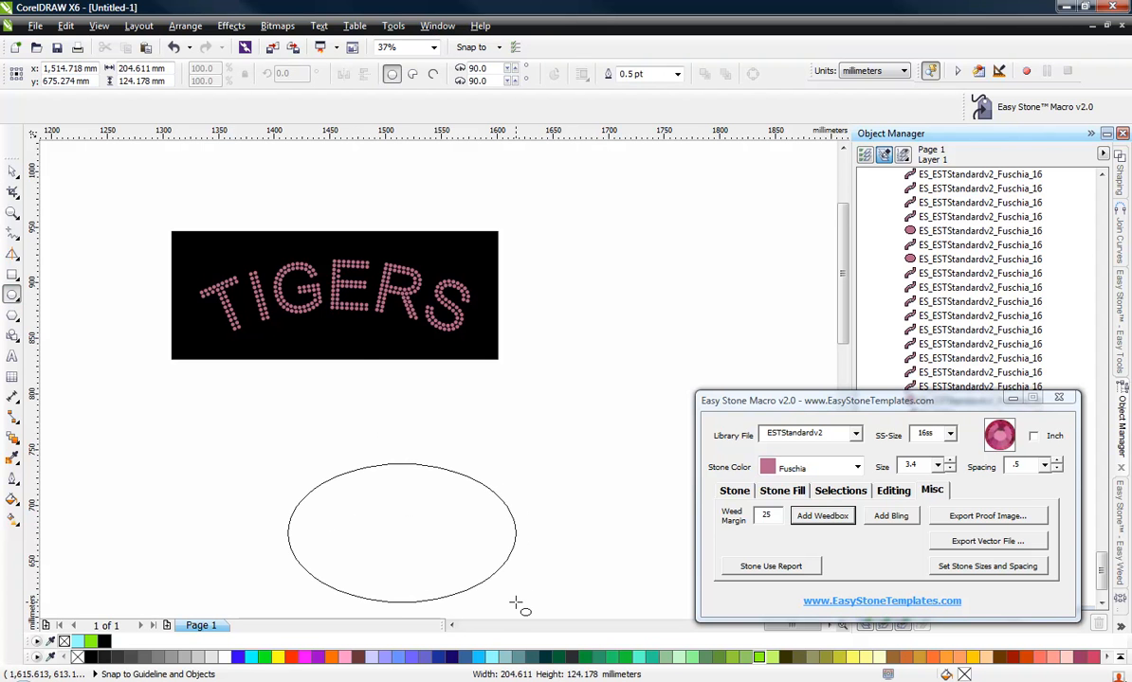
{"action": "scroll", "coordinate": [401, 465], "scroll_direction": "down", "scroll_amount": 3}
{"action": "scroll", "coordinate": [396, 474], "scroll_direction": "up", "scroll_amount": 3}
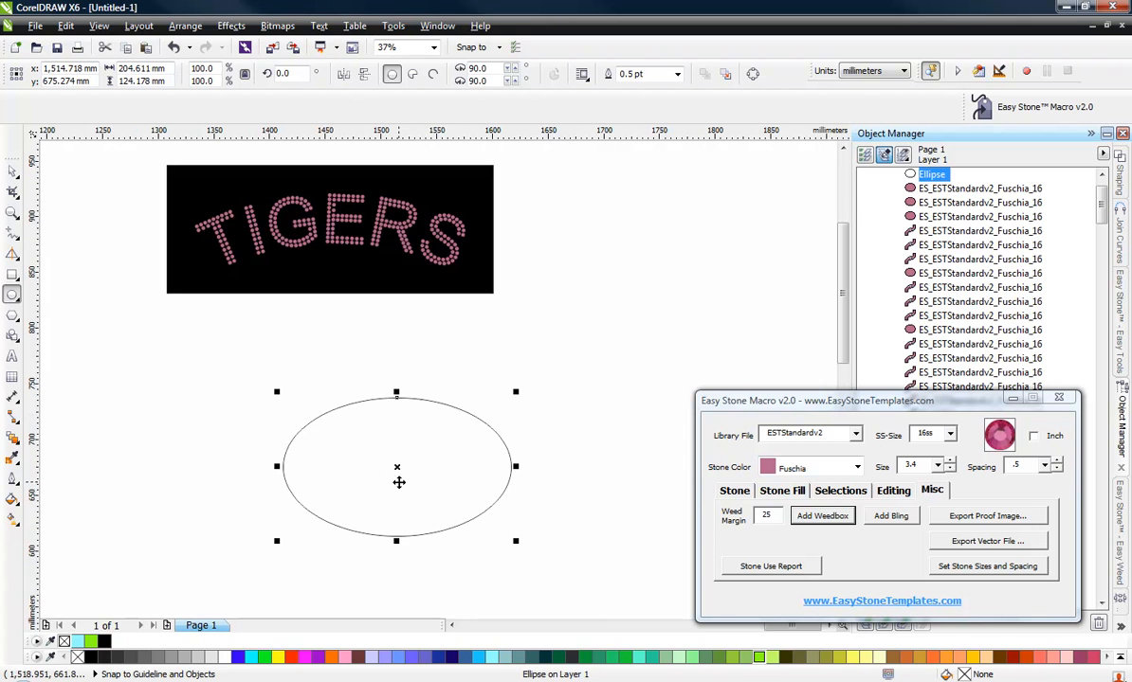
Step: Add the artistic text TIGERS above the ellipse and enlarge it proportionally to about 171 mm wide
{"action": "left_click", "coordinate": [11, 356]}
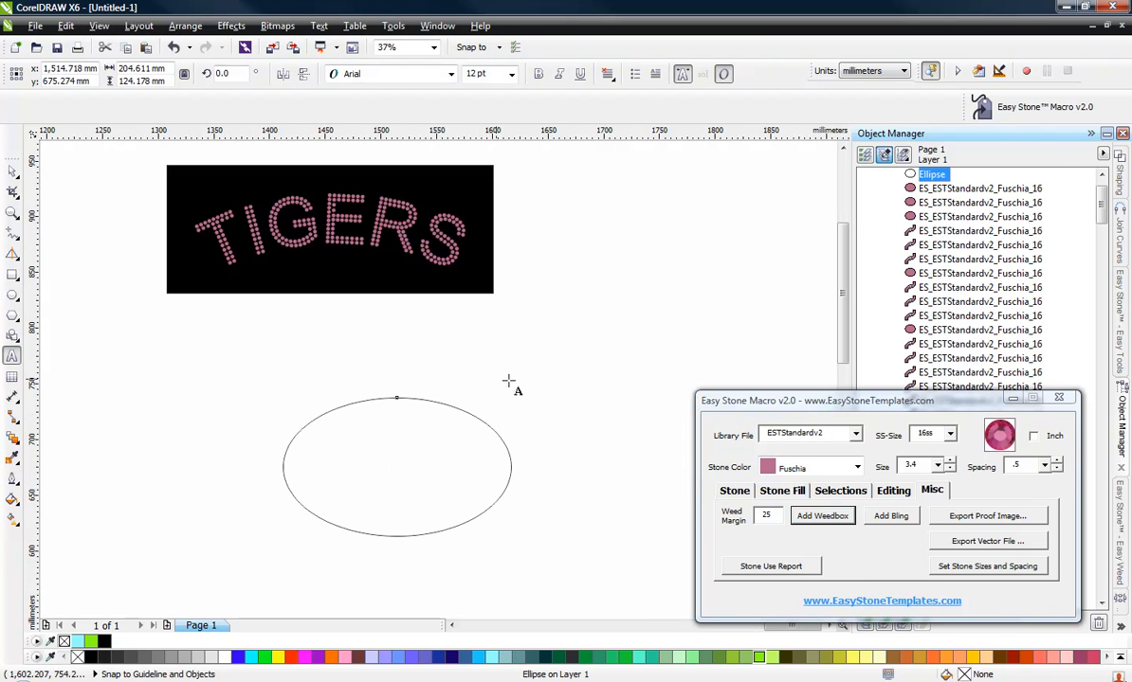
{"action": "left_click", "coordinate": [510, 373]}
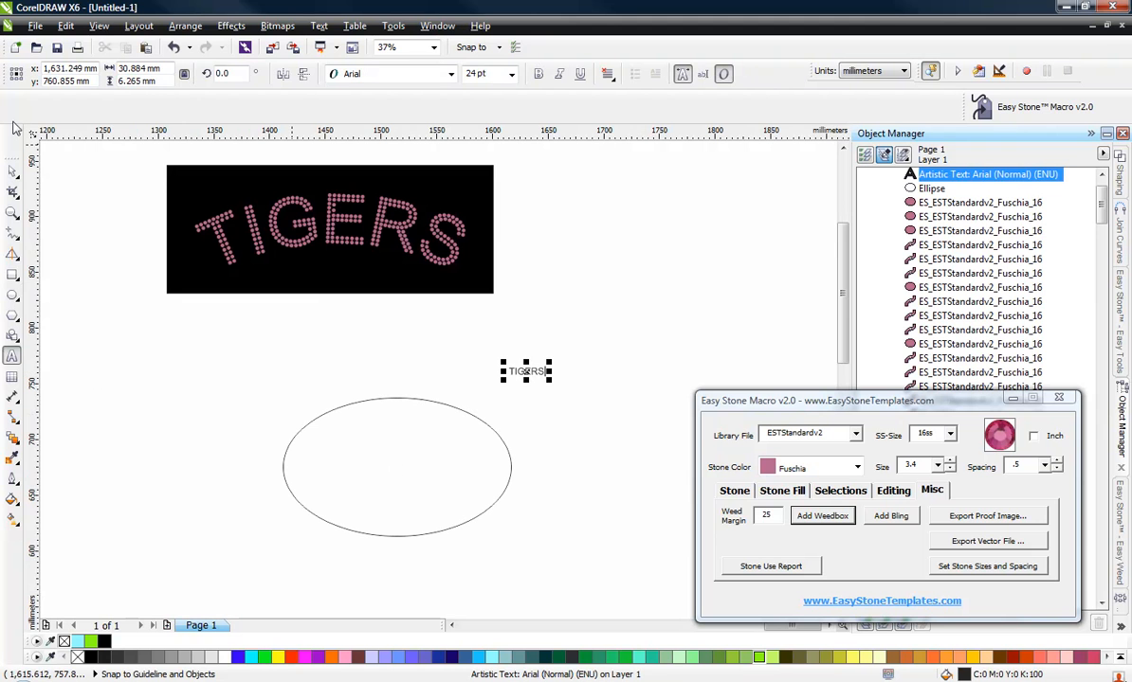
{"action": "left_click", "coordinate": [12, 172]}
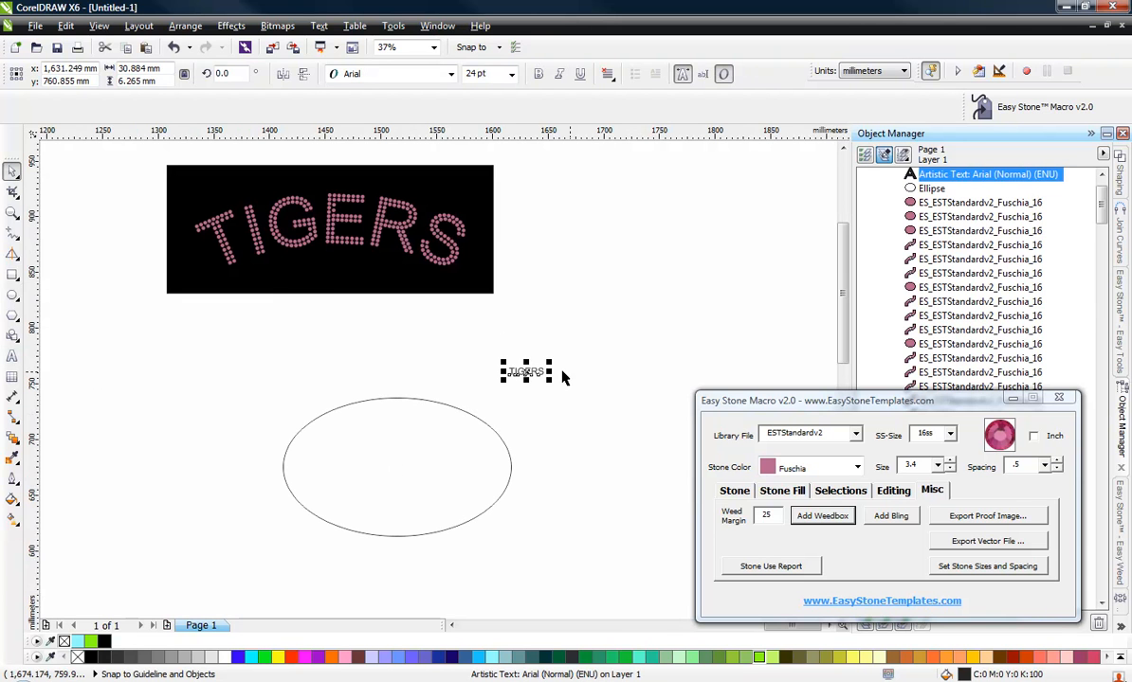
{"action": "left_click_drag", "start_coordinate": [550, 362], "coordinate": [706, 328]}
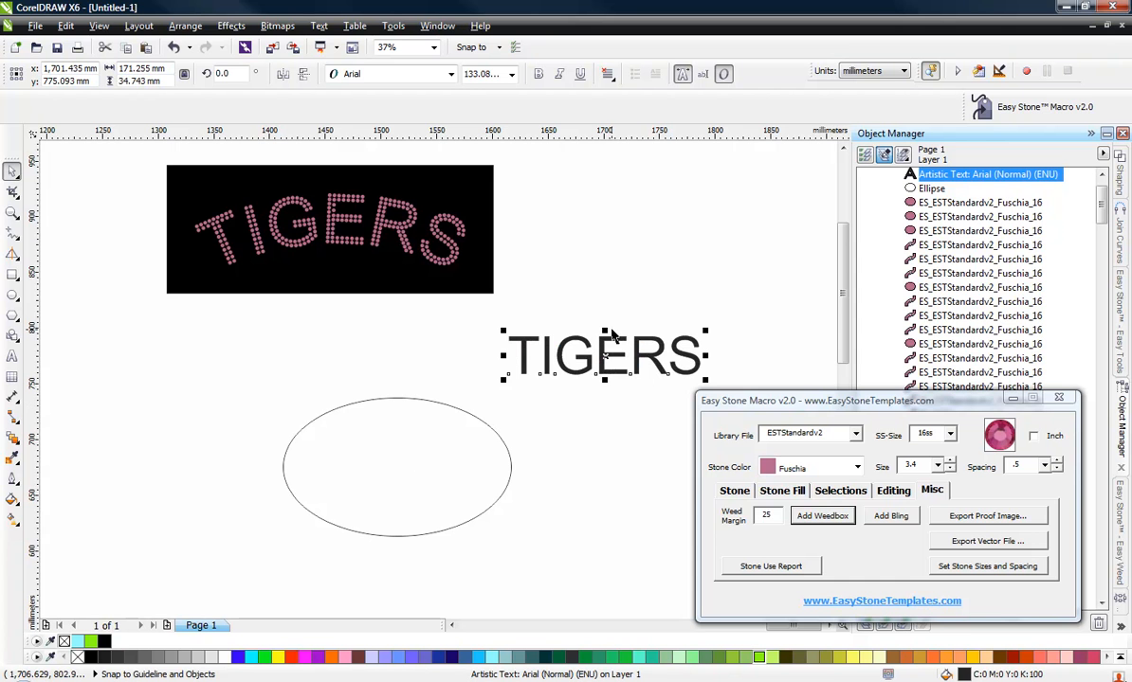
Step: Fit the TIGERS text to the ellipse's path so that it arches over the ellipse
{"action": "left_click_drag", "start_coordinate": [613, 355], "coordinate": [466, 414]}
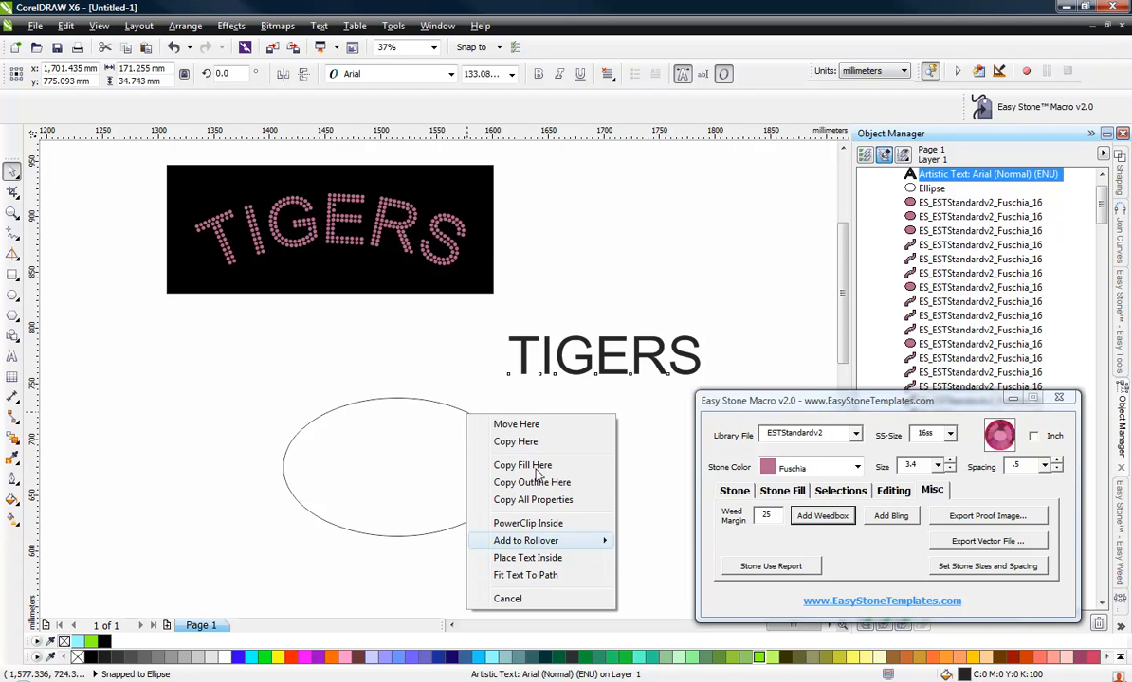
{"action": "left_click", "coordinate": [540, 576]}
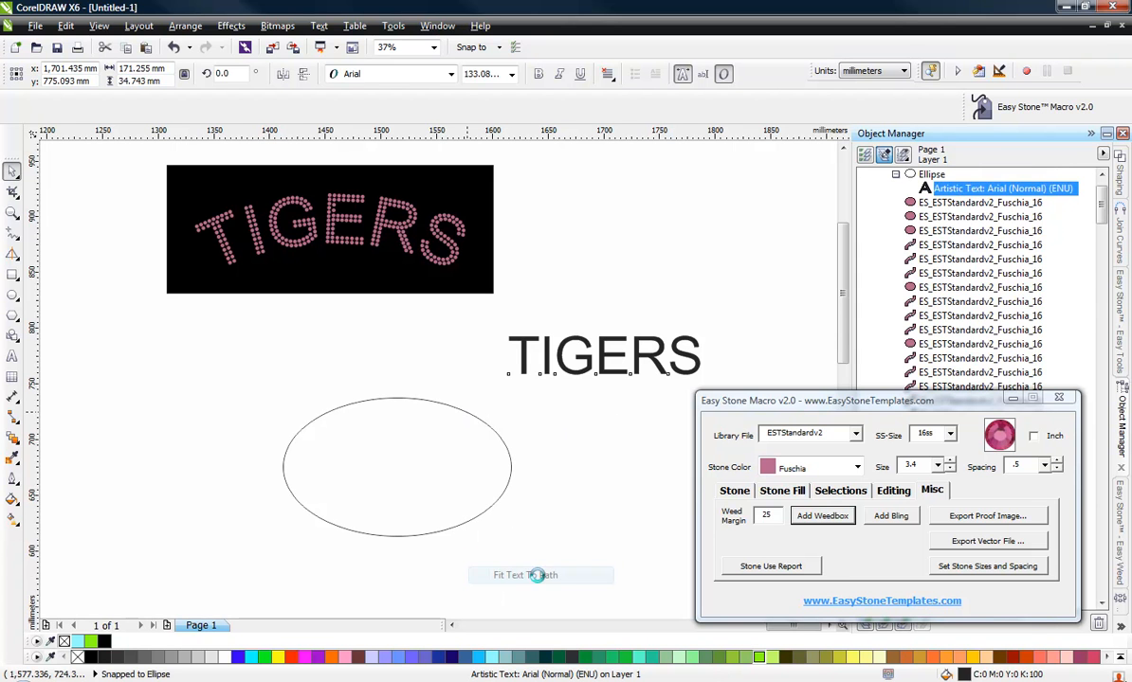
{"action": "left_click", "coordinate": [212, 388]}
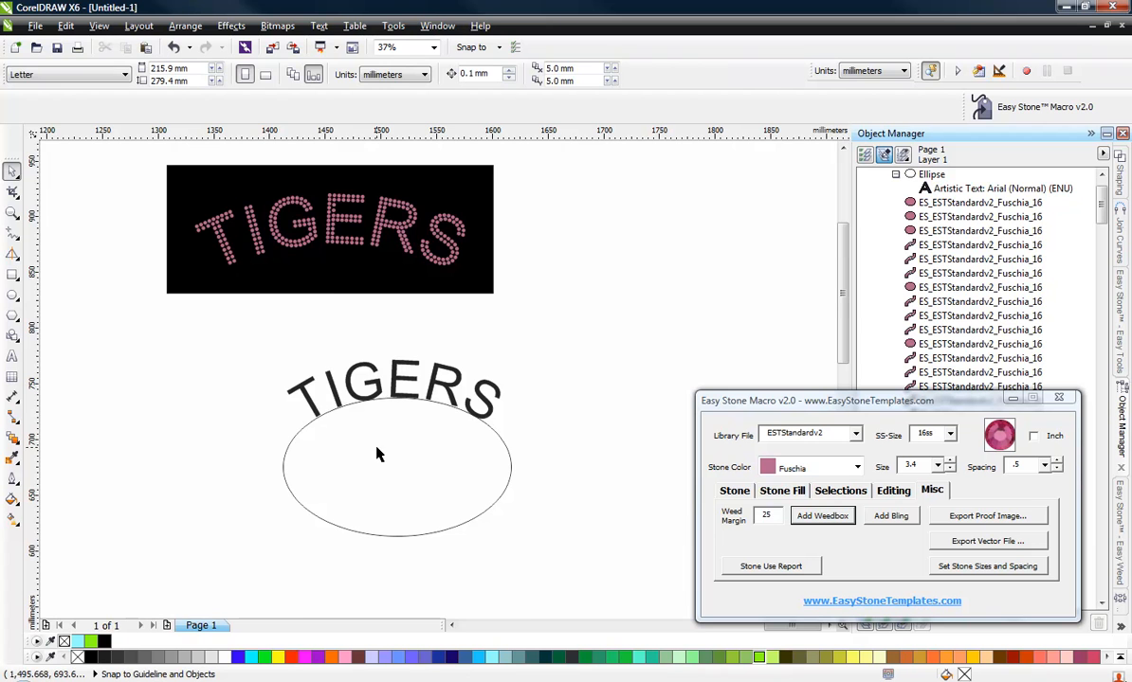
{"action": "scroll", "coordinate": [376, 454], "scroll_direction": "up", "scroll_amount": 2}
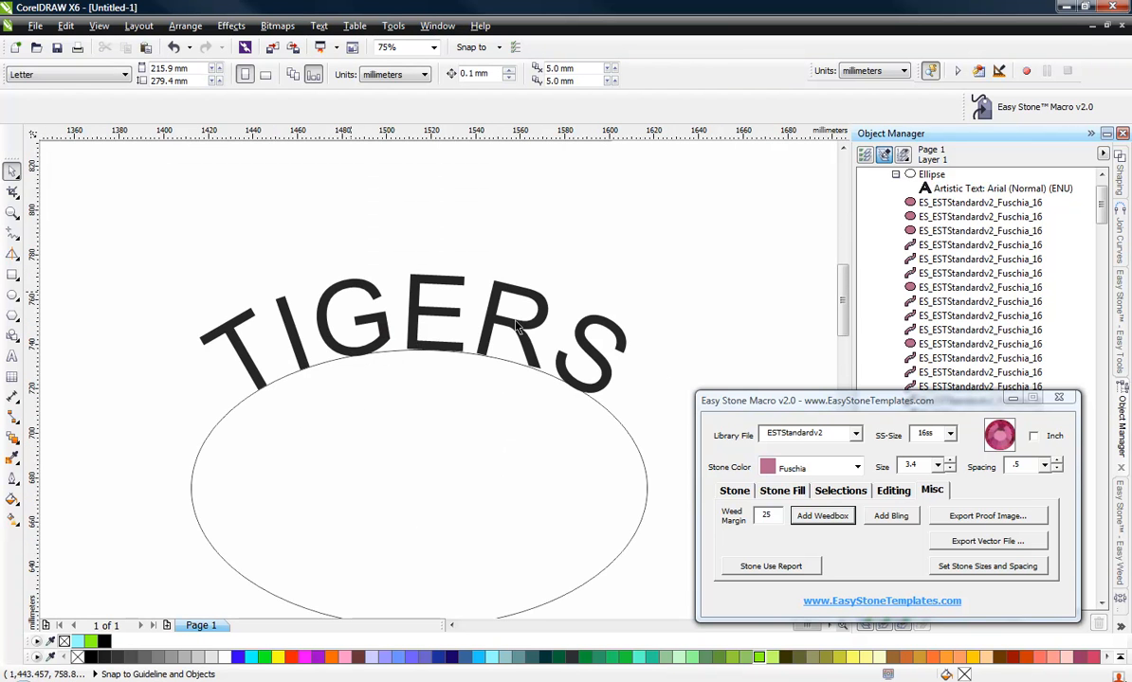
{"action": "scroll", "coordinate": [379, 257], "scroll_direction": "down", "scroll_amount": 2}
Step: Break the arched text apart from its ellipse path and delete the ellipse
{"action": "left_click", "coordinate": [408, 328]}
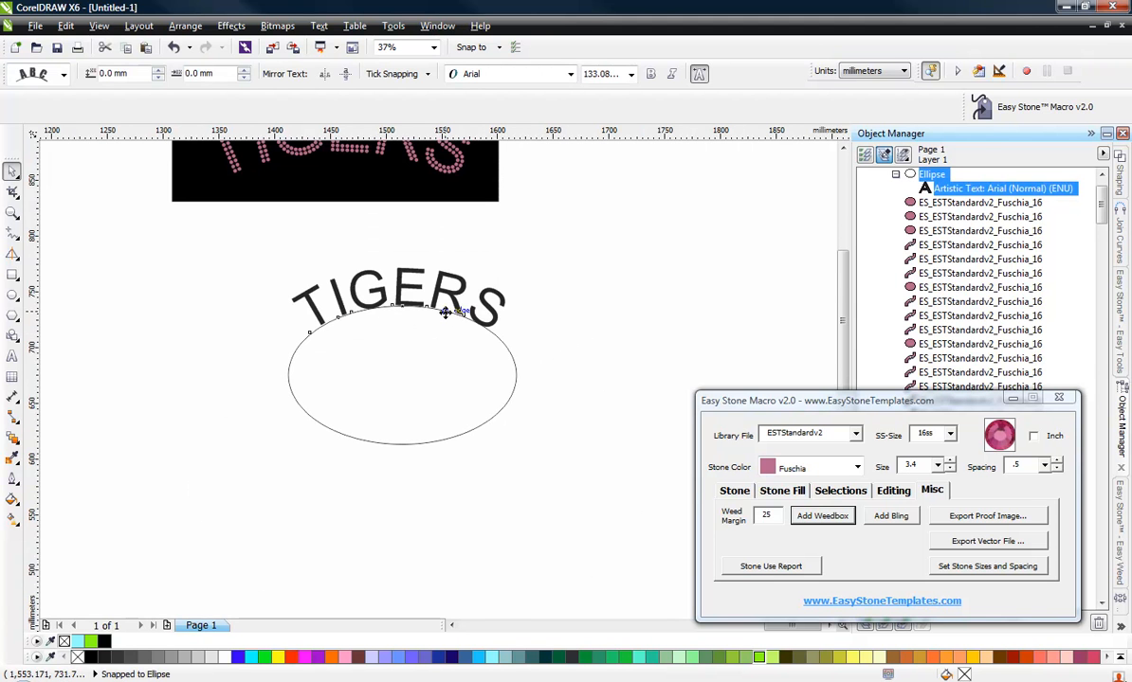
{"action": "left_click", "coordinate": [1101, 178]}
{"action": "left_click", "coordinate": [1100, 178]}
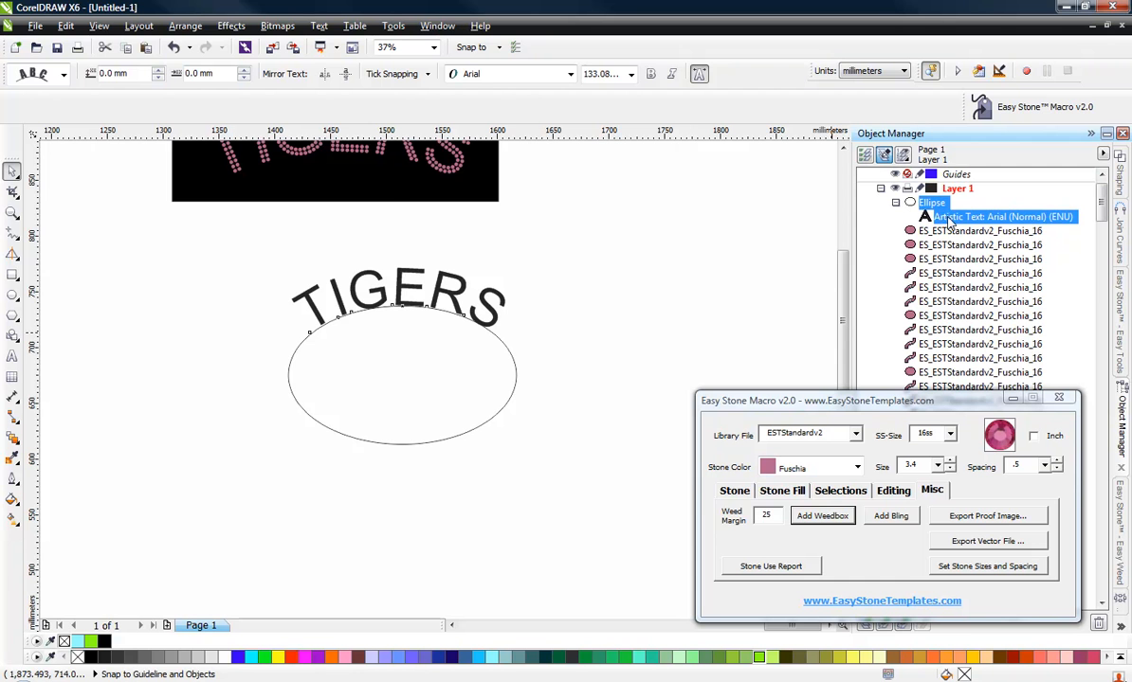
{"action": "left_click", "coordinate": [183, 25]}
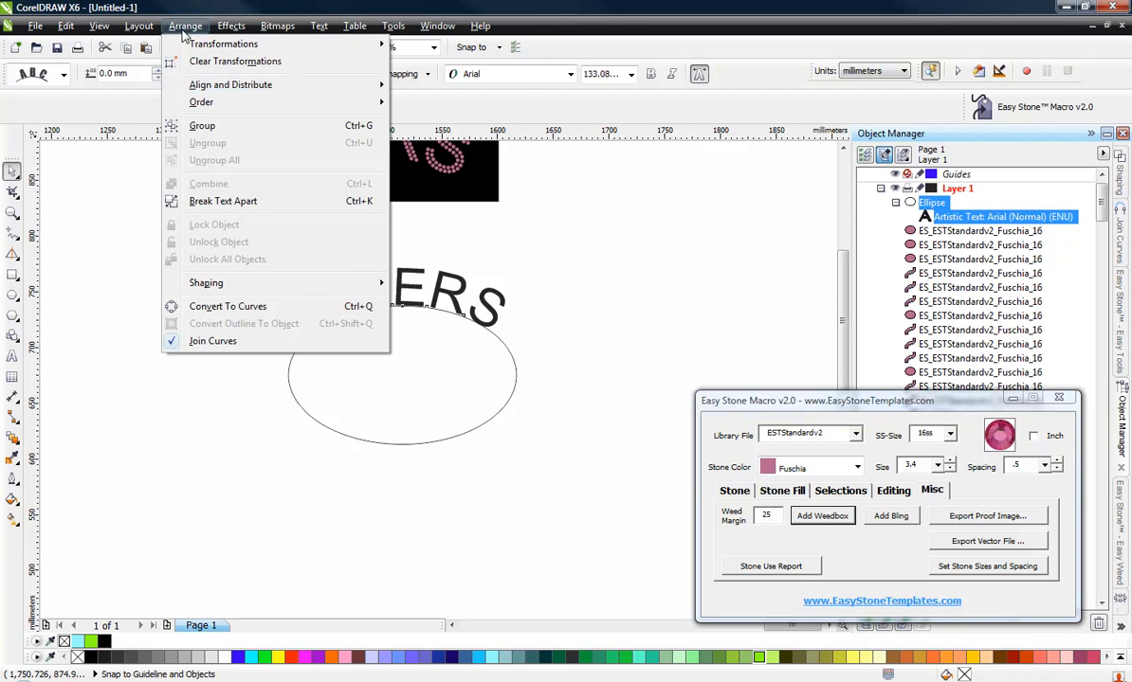
{"action": "left_click", "coordinate": [247, 202]}
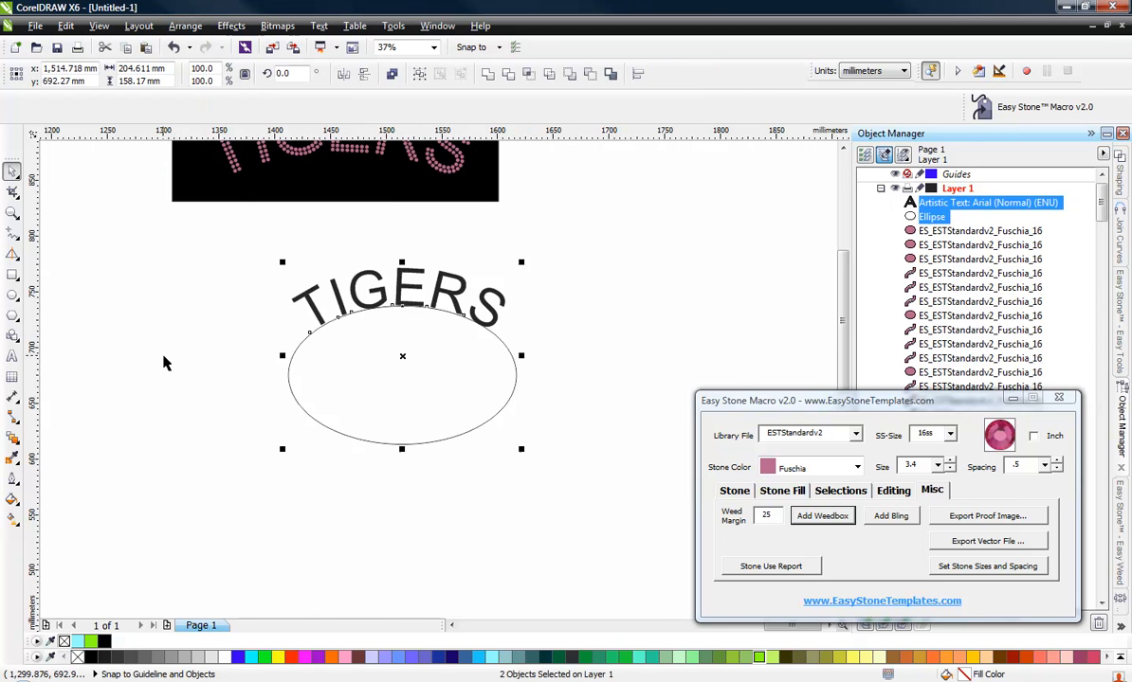
{"action": "left_click", "coordinate": [294, 392]}
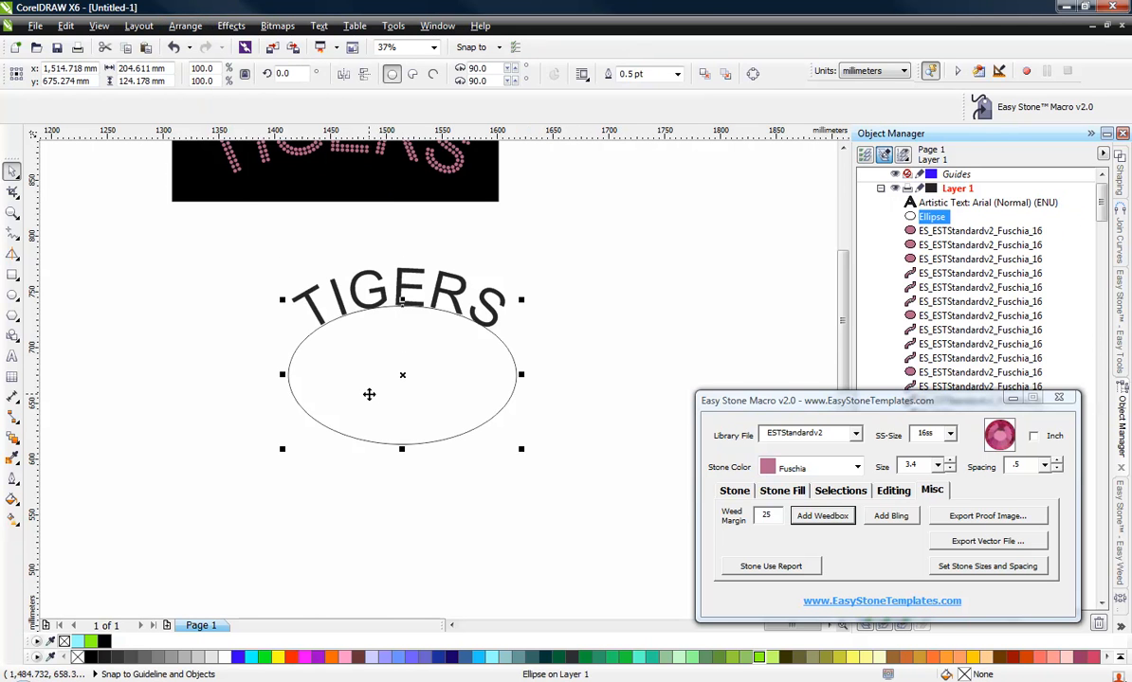
{"action": "key", "text": "Delete"}
Step: Break the arched TIGERS text apart into individual letters
{"action": "left_click", "coordinate": [352, 286]}
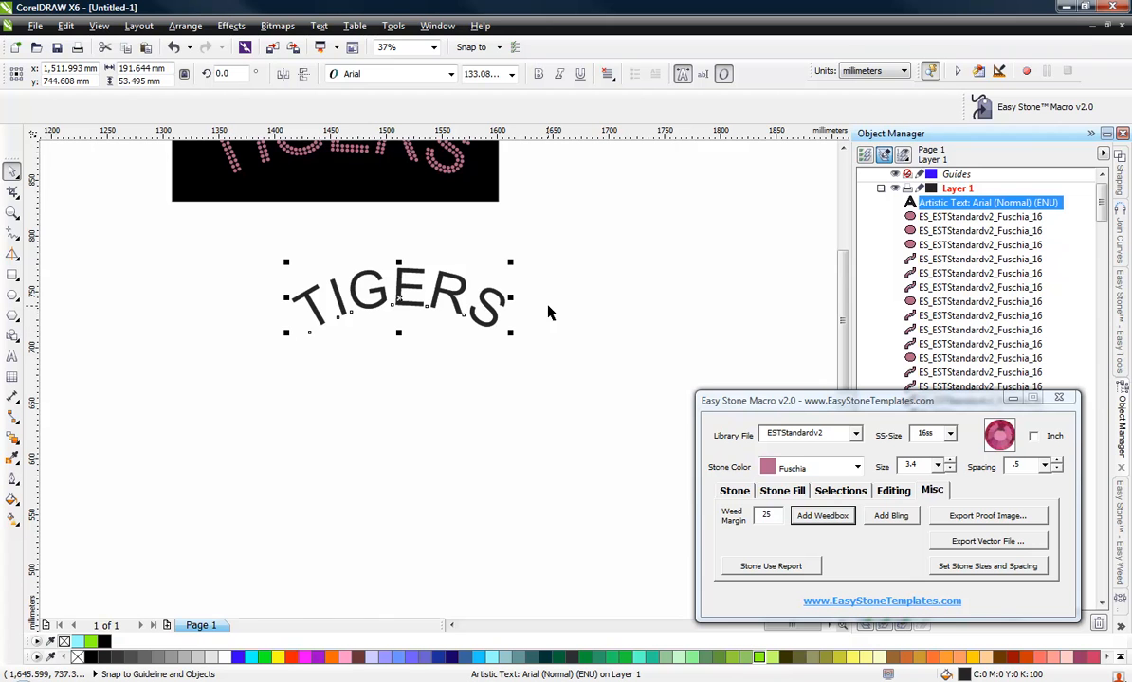
{"action": "left_click", "coordinate": [184, 28]}
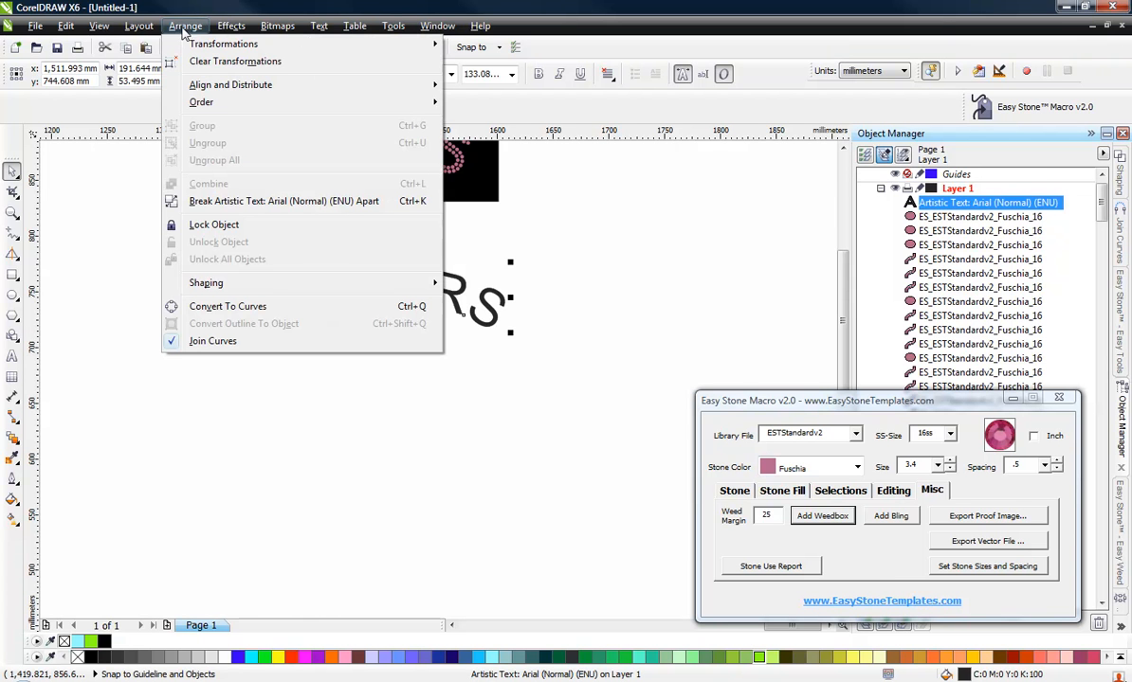
{"action": "left_click", "coordinate": [251, 205]}
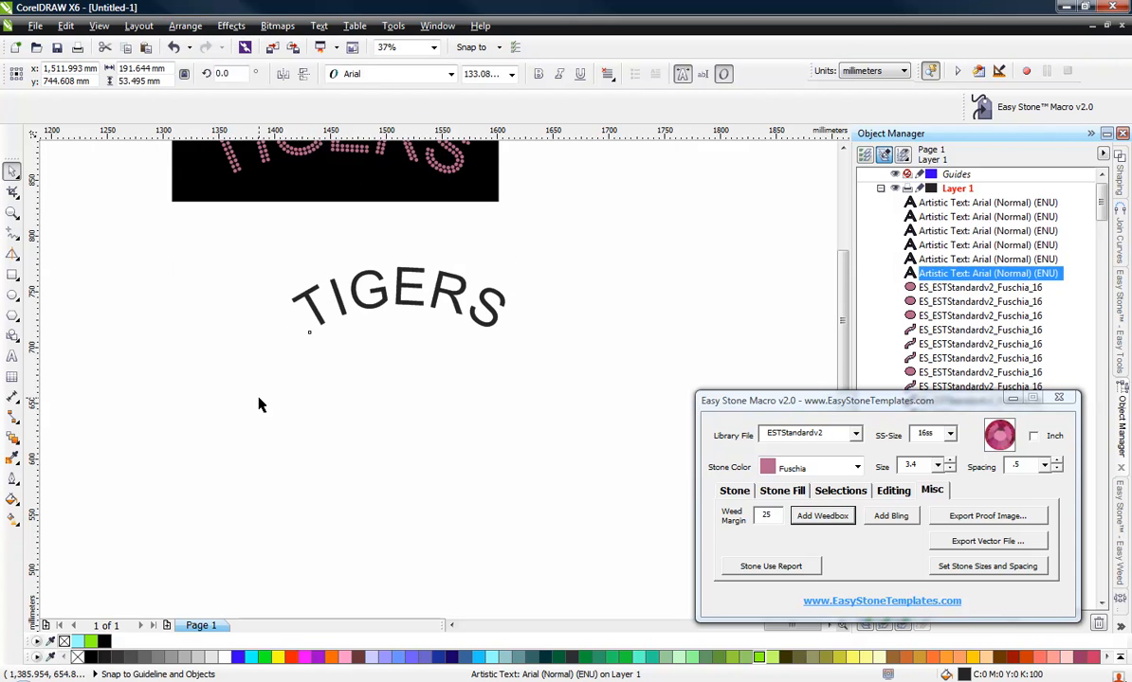
{"action": "left_click", "coordinate": [260, 404]}
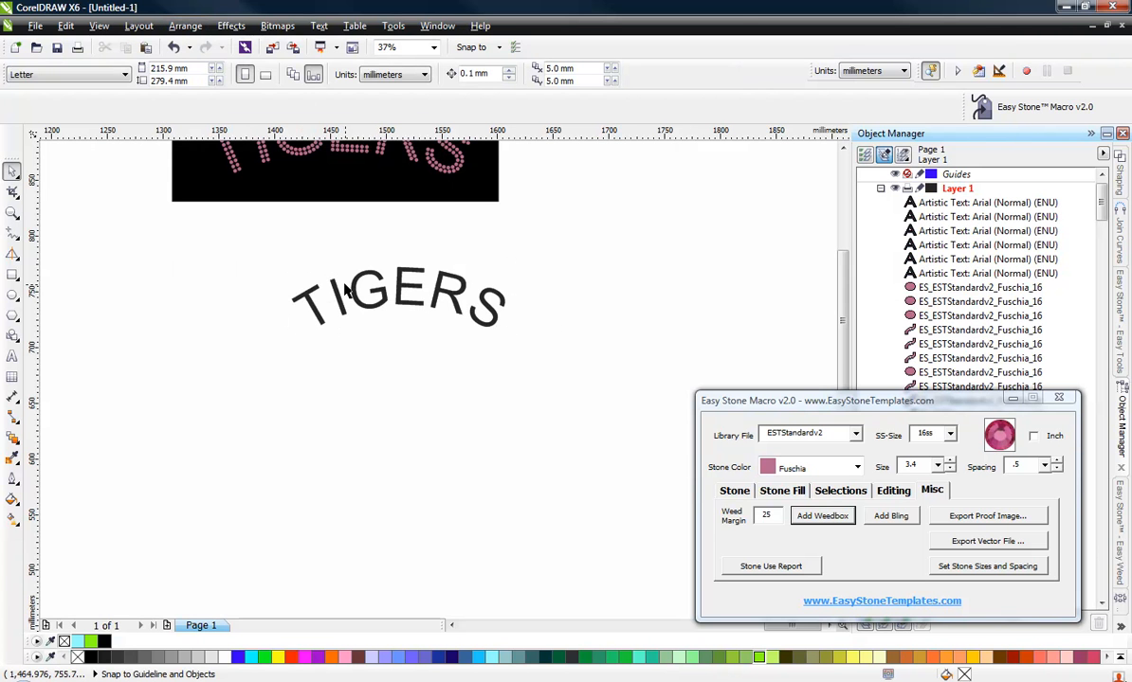
Step: Change the drawing units to inches
{"action": "left_click_drag", "start_coordinate": [245, 239], "coordinate": [622, 440]}
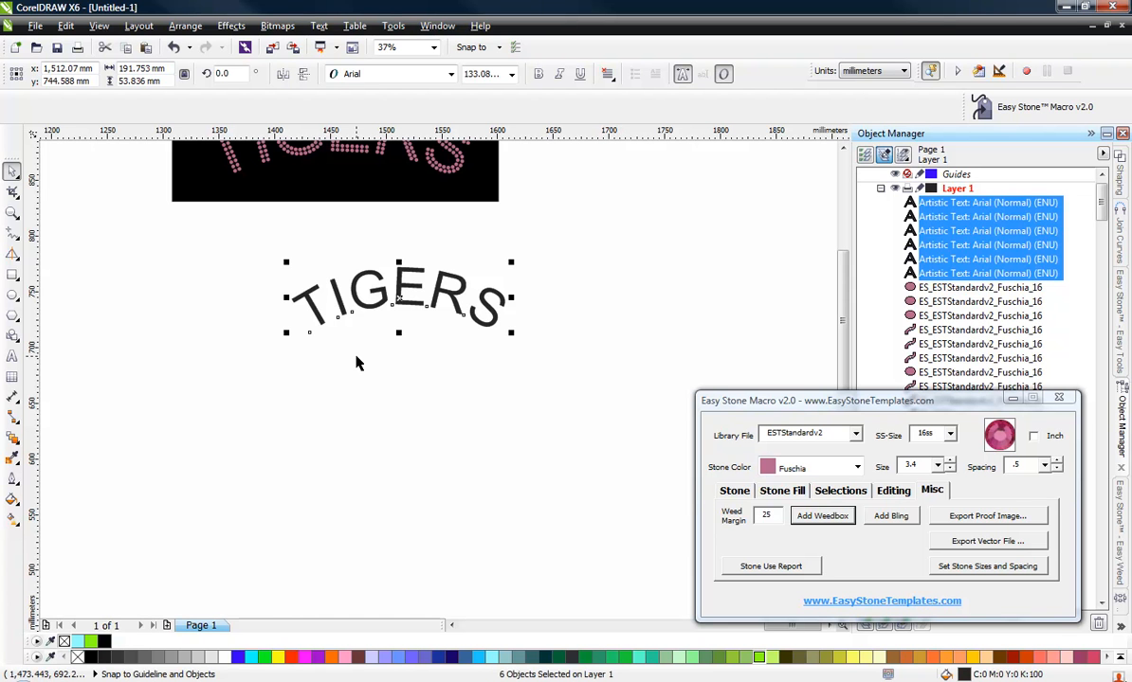
{"action": "left_click", "coordinate": [168, 205]}
{"action": "left_click", "coordinate": [374, 75]}
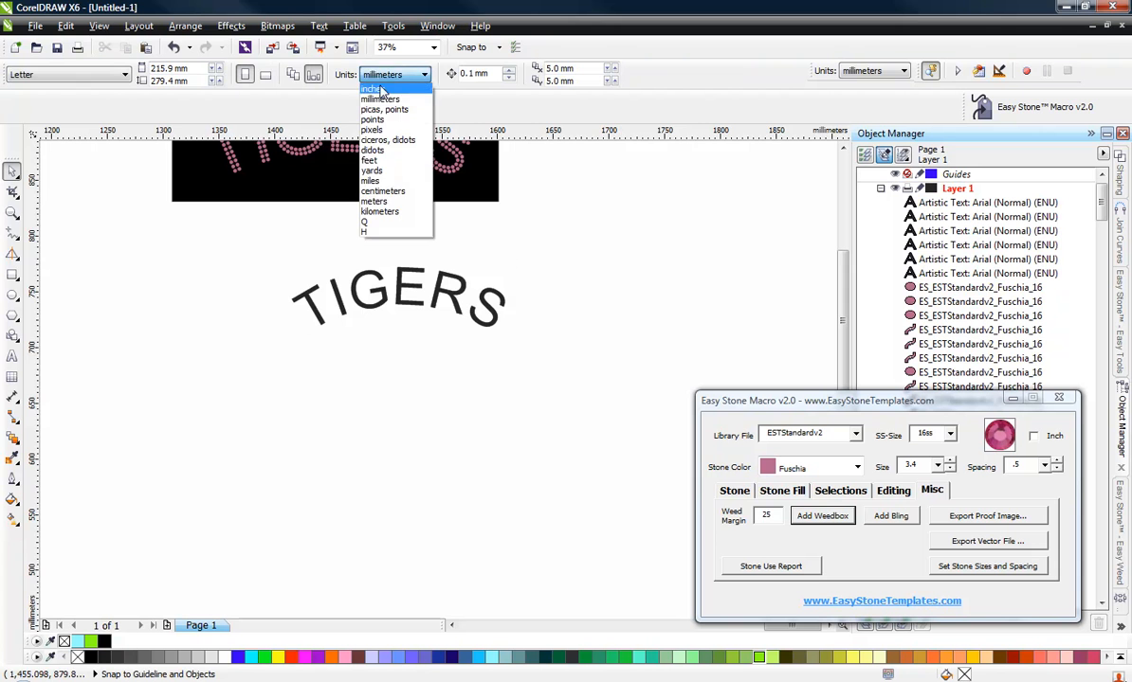
{"action": "left_click", "coordinate": [369, 86]}
Step: Select all six arched letters and scale them proportionally to a width of 9.5 inches
{"action": "left_click_drag", "start_coordinate": [227, 252], "coordinate": [601, 376]}
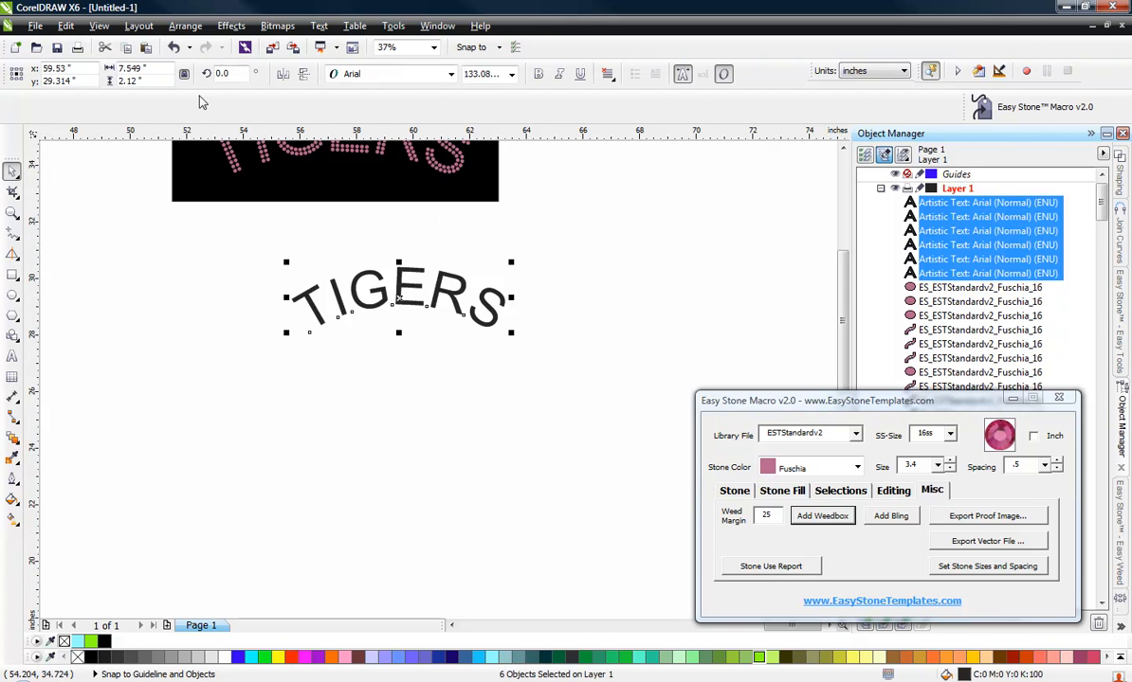
{"action": "double_click", "coordinate": [150, 69]}
{"action": "left_click_drag", "start_coordinate": [153, 68], "coordinate": [30, 60]}
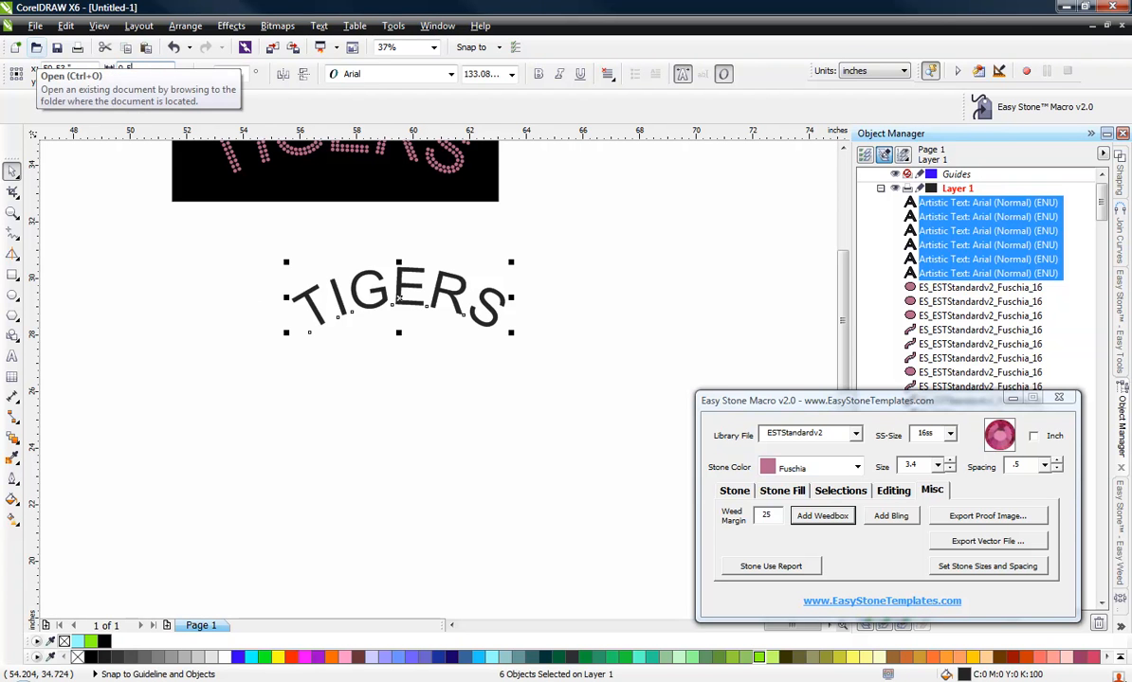
{"action": "type", "text": "9.5"}
{"action": "key", "text": "Return"}
{"action": "left_click", "coordinate": [117, 255]}
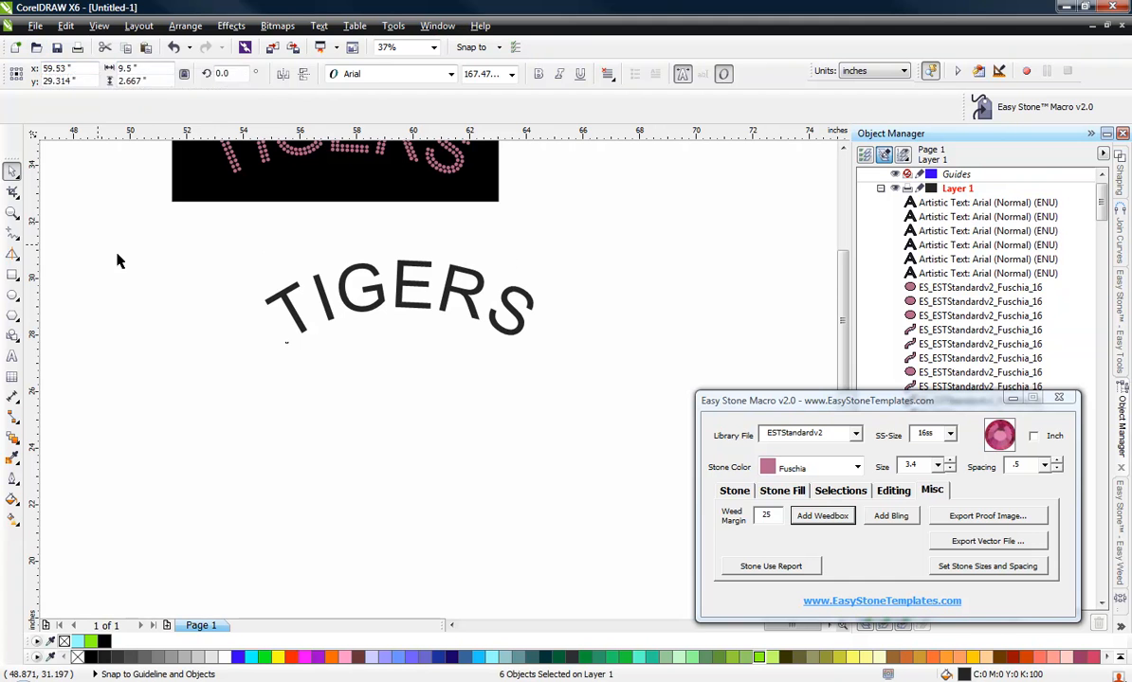
Step: Select the letter I of the arched text and switch the display to Wireframe
{"action": "scroll", "coordinate": [375, 295], "scroll_direction": "up", "scroll_amount": 2}
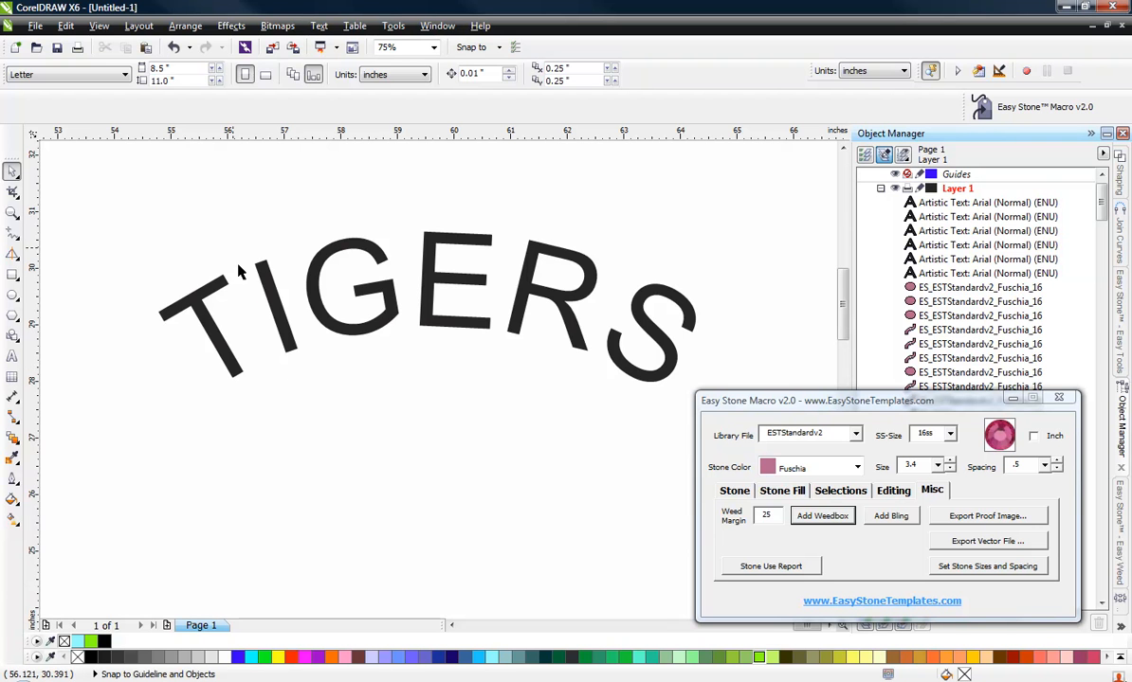
{"action": "scroll", "coordinate": [248, 254], "scroll_direction": "up", "scroll_amount": 2}
{"action": "scroll", "coordinate": [278, 296], "scroll_direction": "up", "scroll_amount": 2}
{"action": "left_click", "coordinate": [312, 310]}
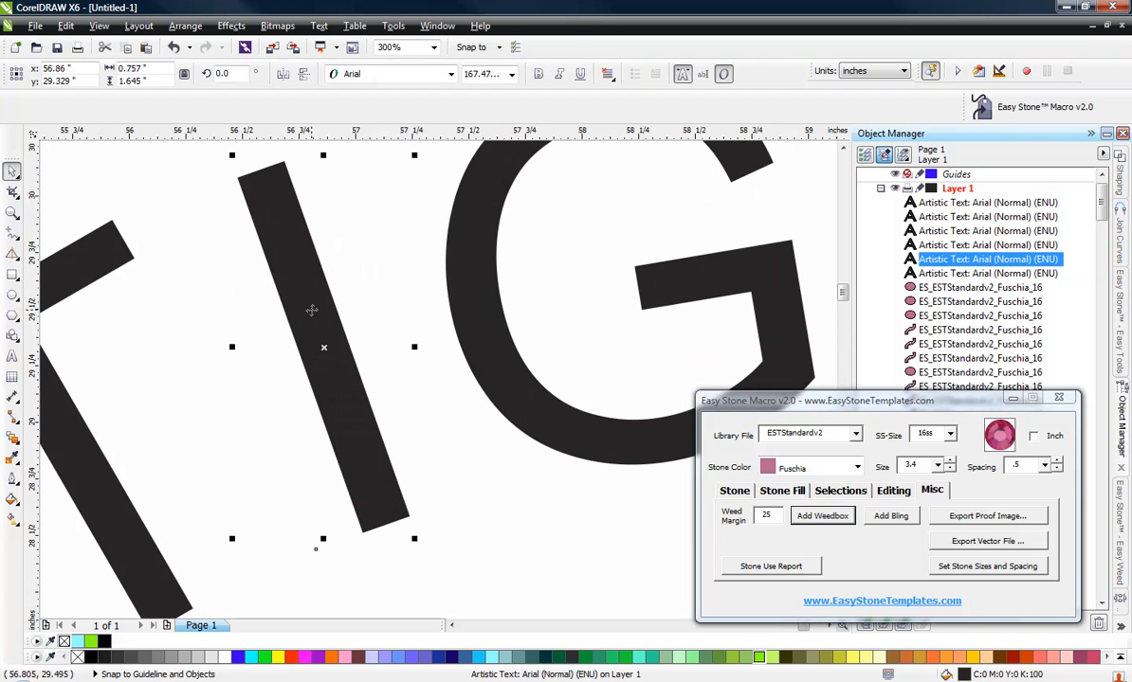
{"action": "left_click", "coordinate": [98, 25]}
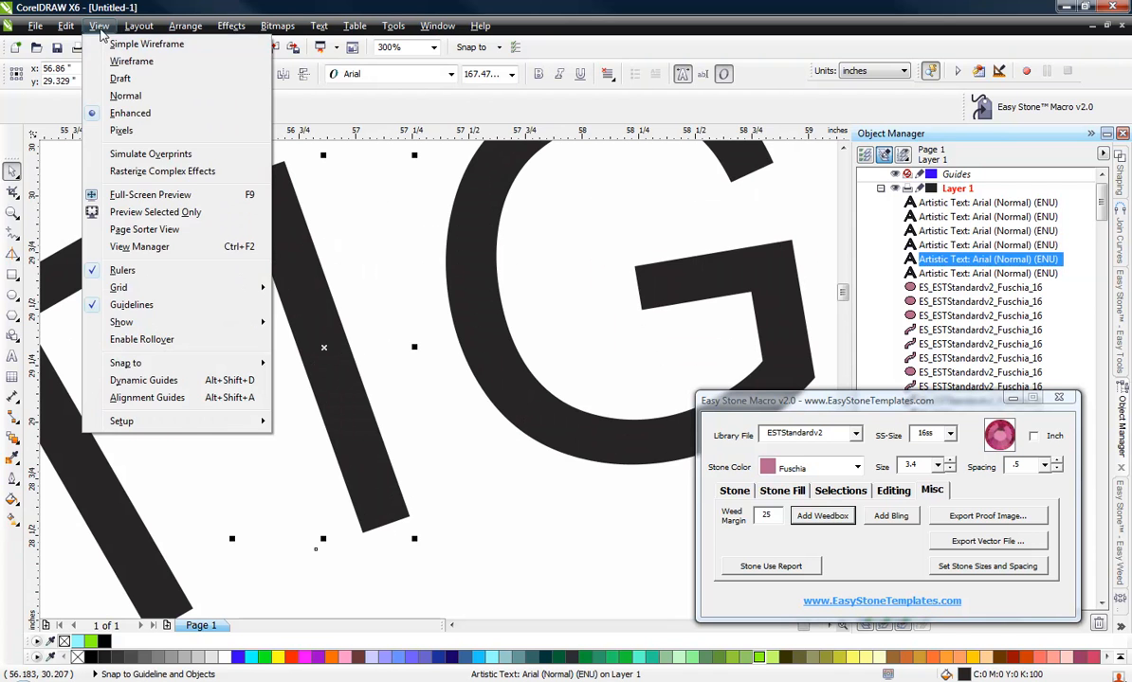
{"action": "left_click", "coordinate": [130, 62]}
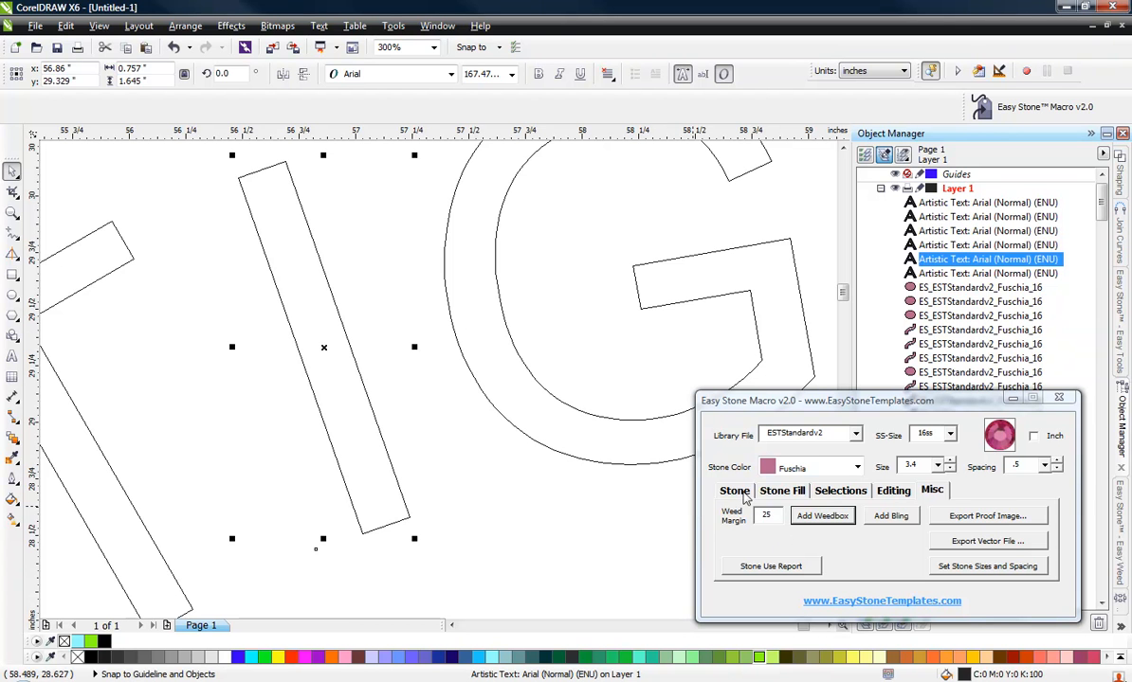
Step: Add stones along the outline of the letter I with the Easy Stone macro and return the display to Enhanced
{"action": "left_click", "coordinate": [743, 496]}
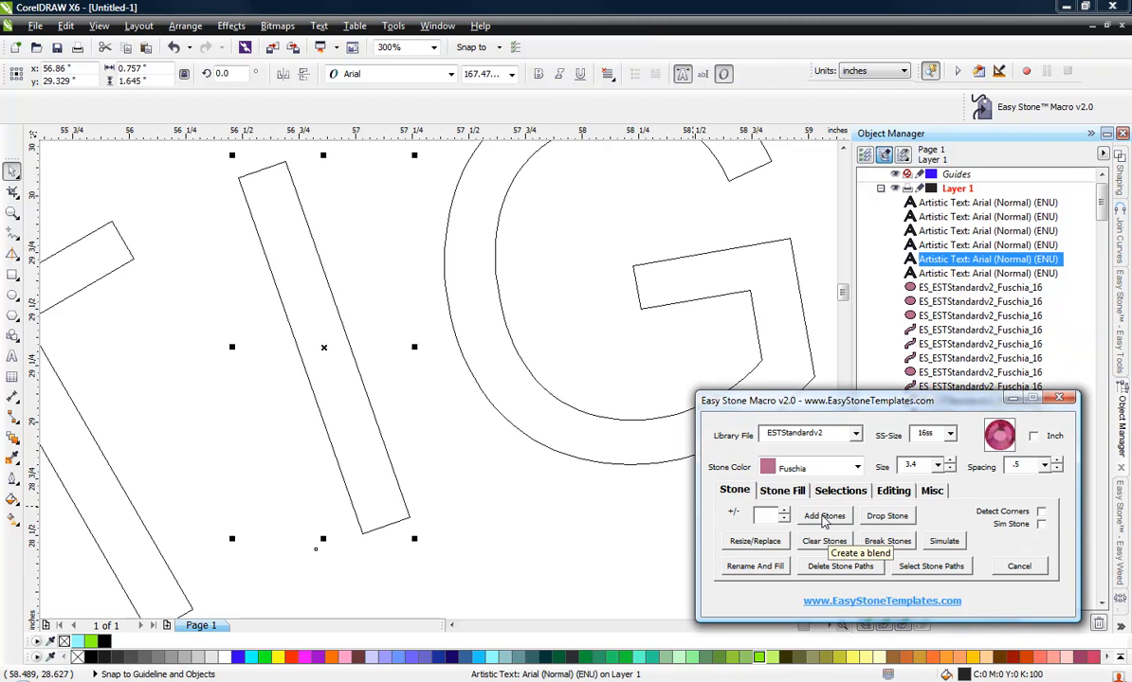
{"action": "left_click", "coordinate": [823, 518]}
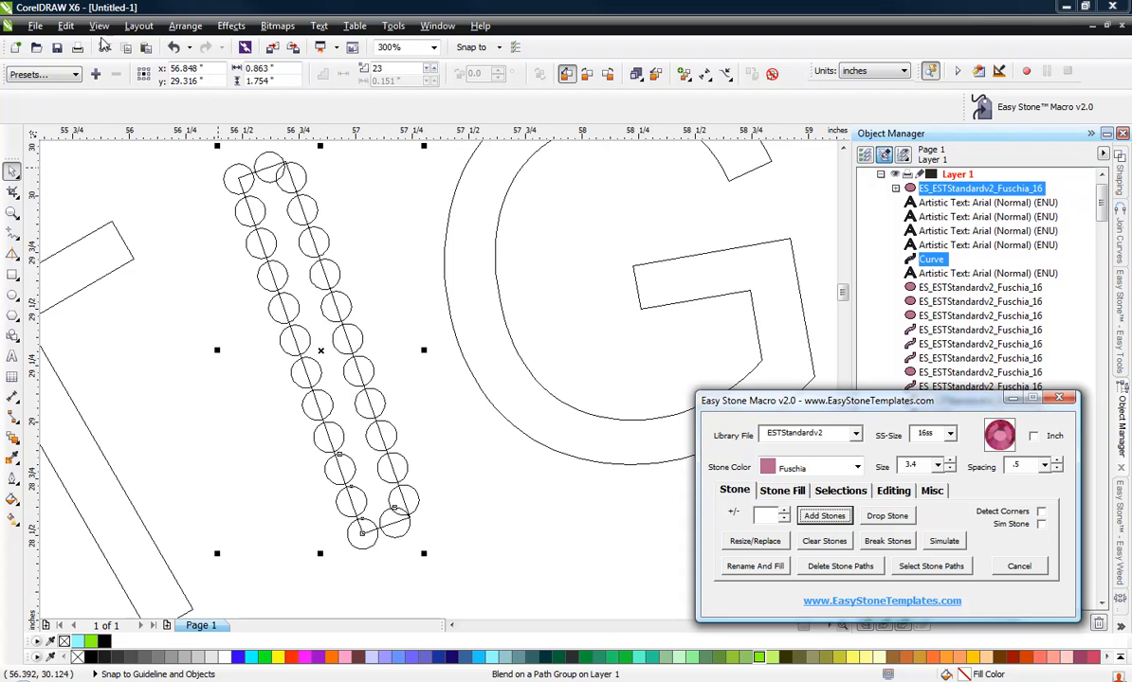
{"action": "left_click", "coordinate": [99, 26]}
{"action": "left_click", "coordinate": [130, 113]}
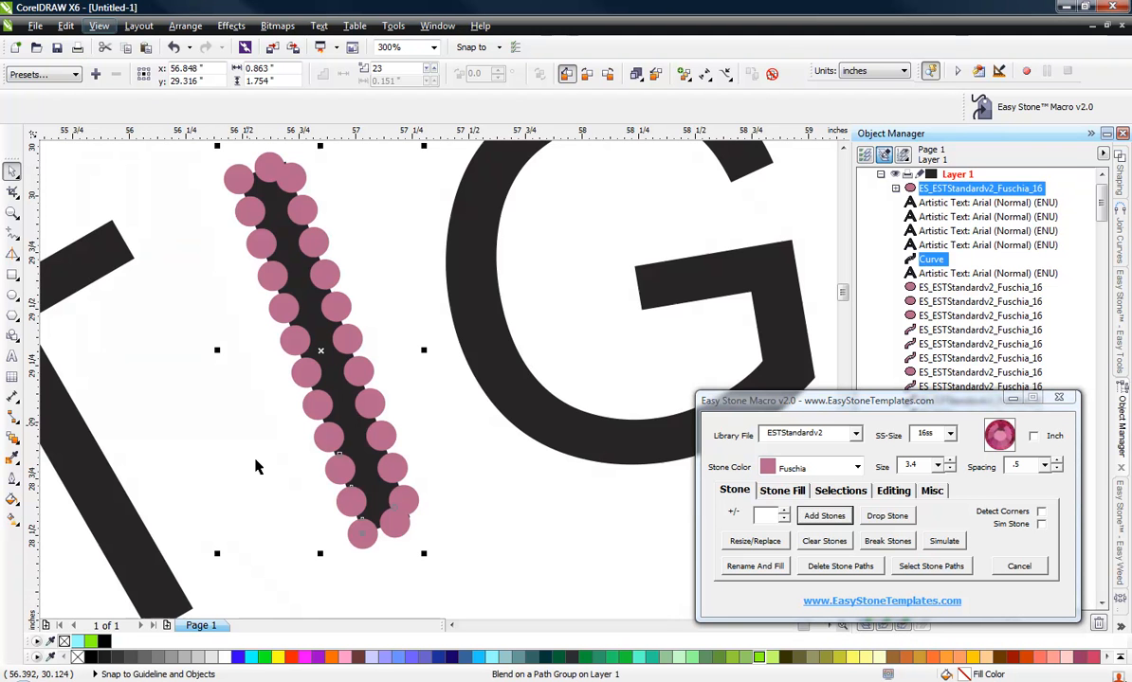
{"action": "scroll", "coordinate": [284, 445], "scroll_direction": "up", "scroll_amount": 1}
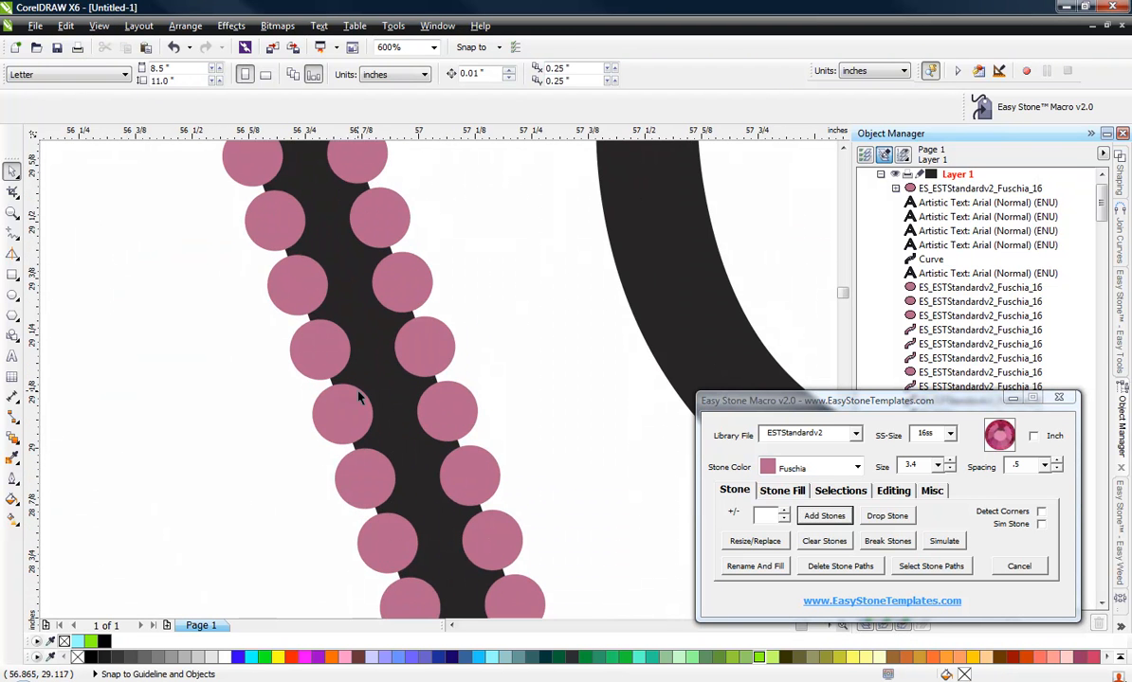
Step: Examine the stones along the outline of the letter I, checking for overlaps at the corners
{"action": "scroll", "coordinate": [356, 341], "scroll_direction": "down", "scroll_amount": 1}
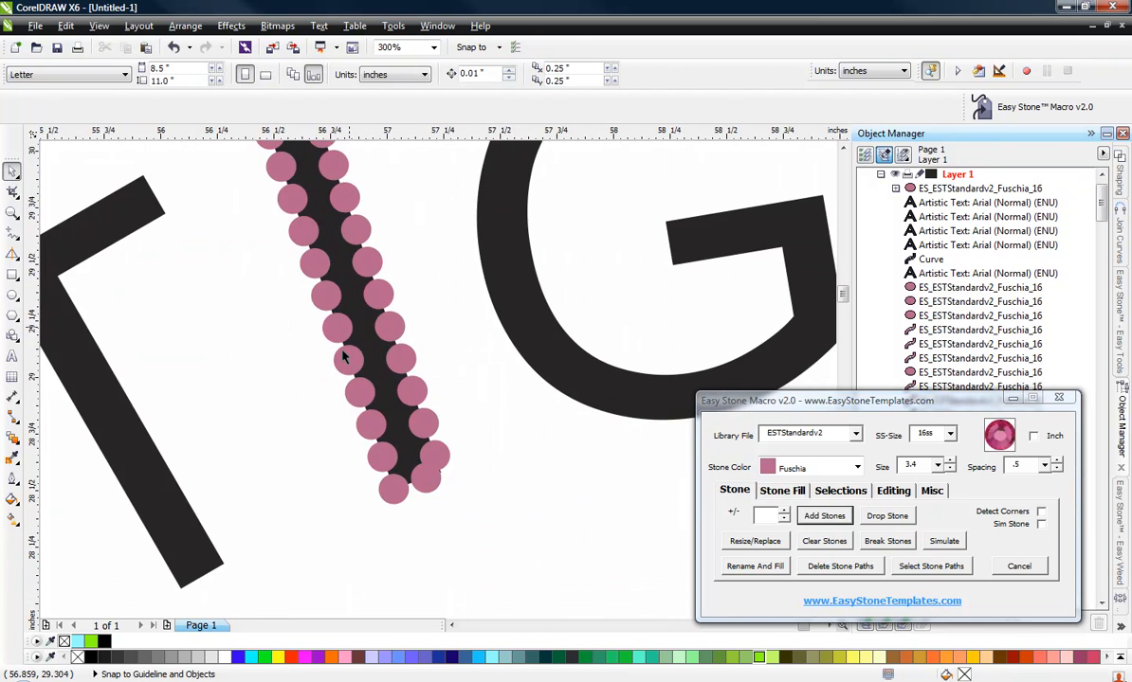
{"action": "scroll", "coordinate": [346, 333], "scroll_direction": "down", "scroll_amount": 1}
{"action": "scroll", "coordinate": [346, 343], "scroll_direction": "up", "scroll_amount": 1}
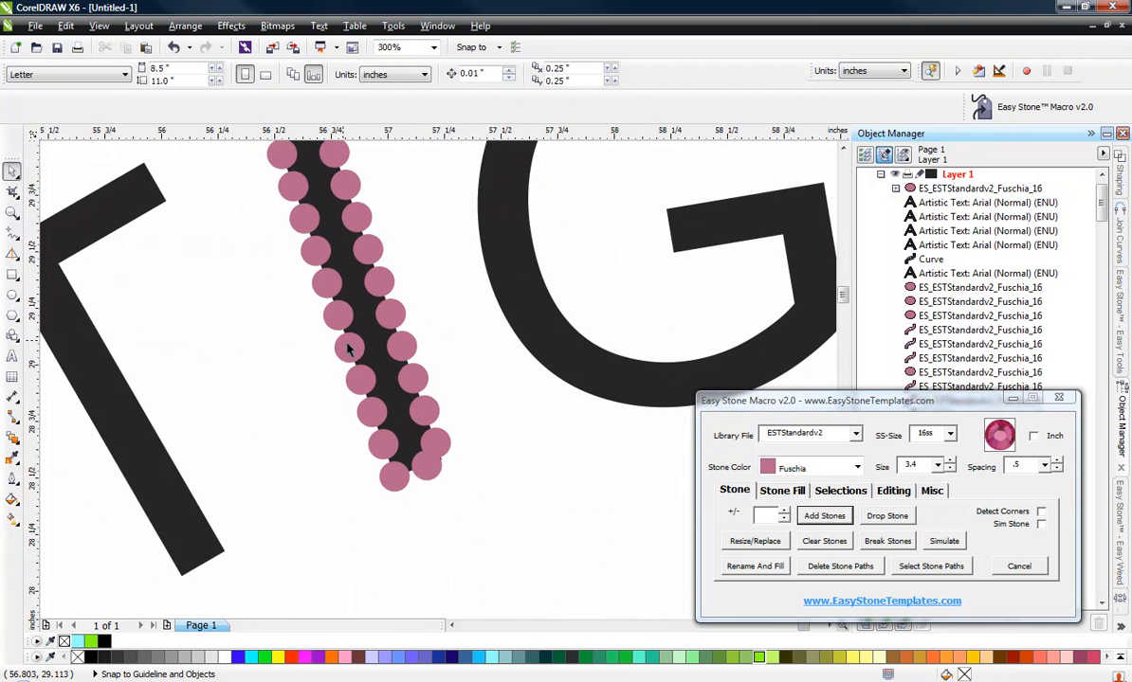
{"action": "scroll", "coordinate": [384, 459], "scroll_direction": "up", "scroll_amount": 1}
{"action": "scroll", "coordinate": [439, 496], "scroll_direction": "up", "scroll_amount": 2}
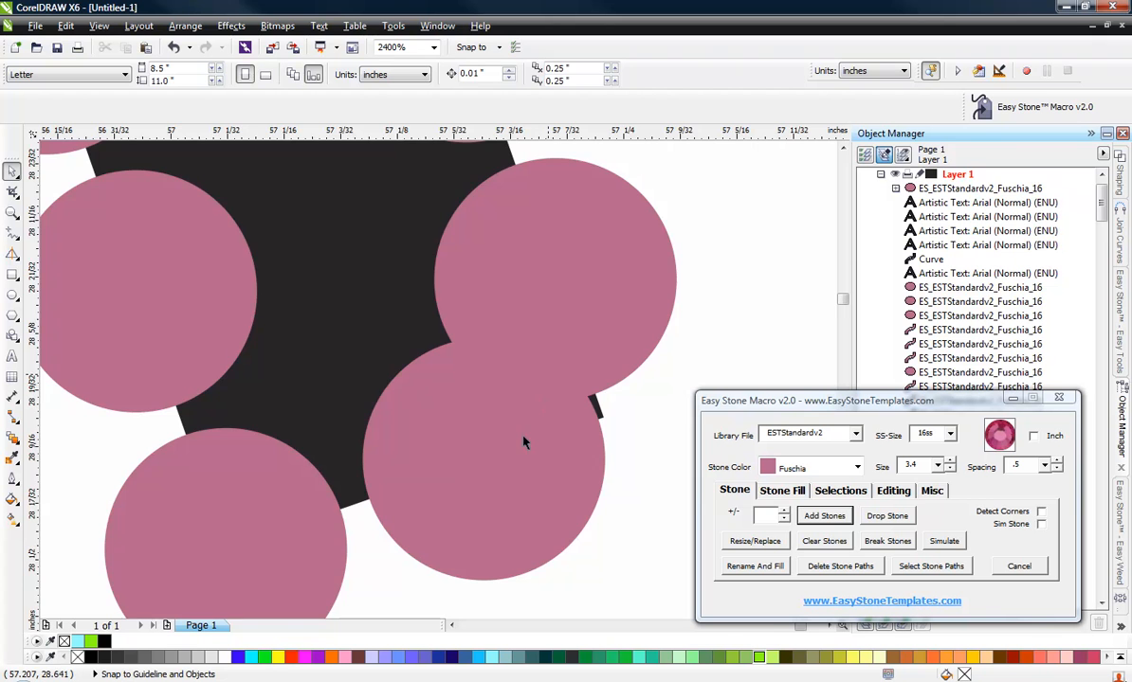
{"action": "scroll", "coordinate": [518, 452], "scroll_direction": "down", "scroll_amount": 4}
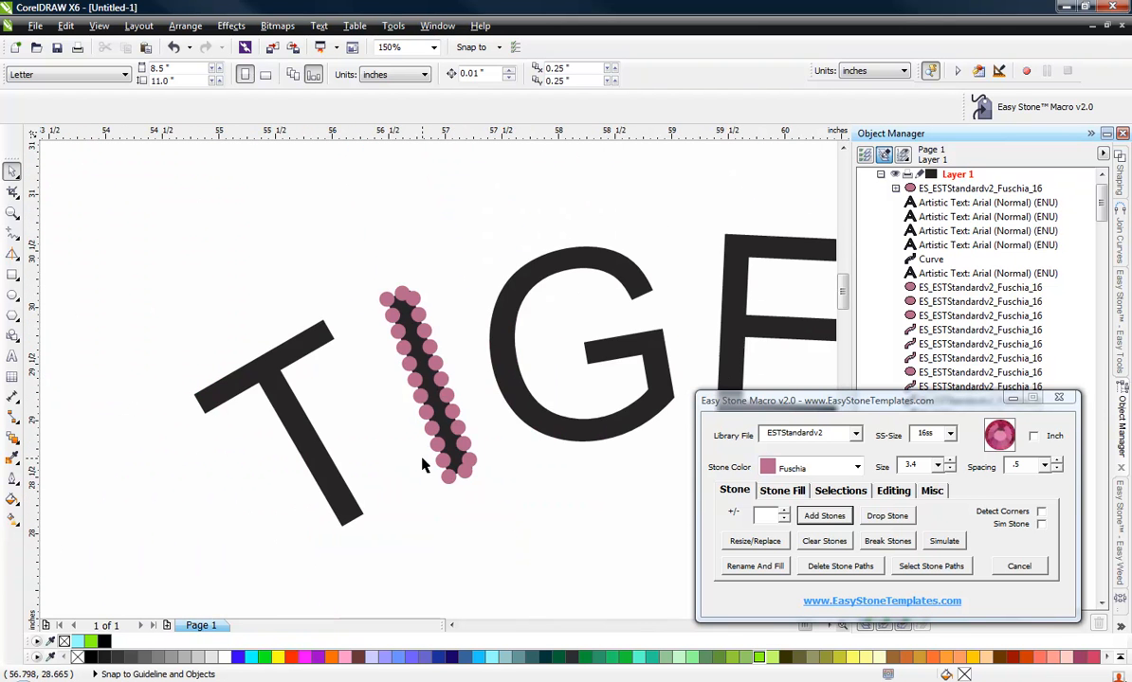
{"action": "scroll", "coordinate": [424, 366], "scroll_direction": "up", "scroll_amount": 1}
{"action": "left_click", "coordinate": [464, 366]}
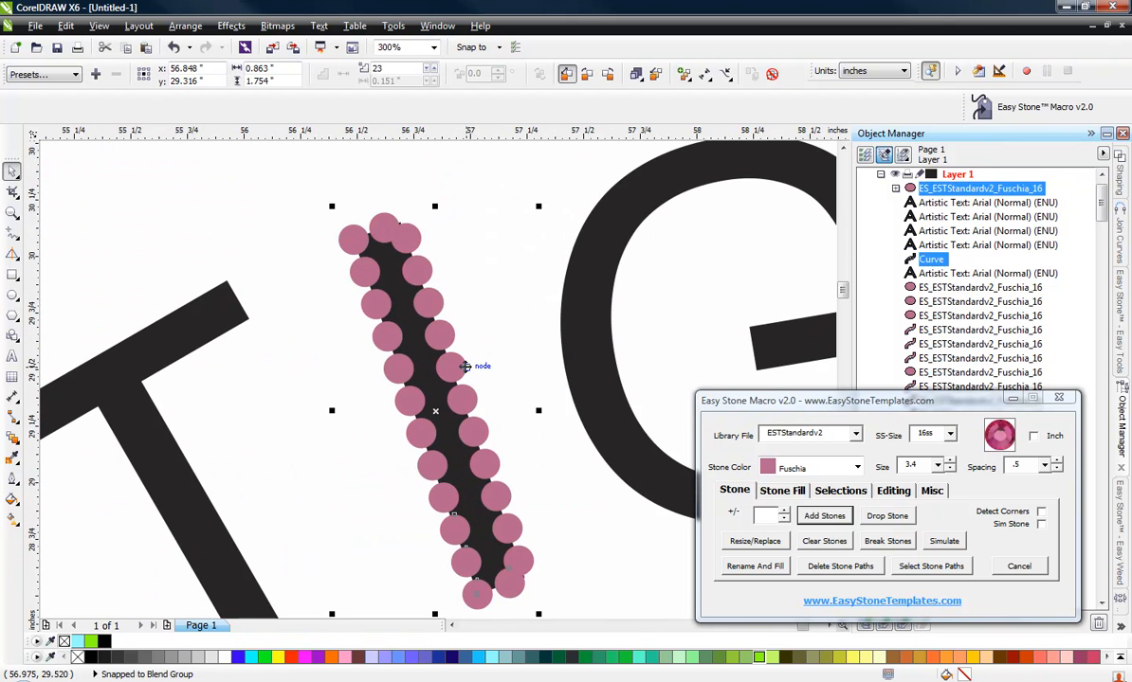
{"action": "left_click", "coordinate": [498, 394]}
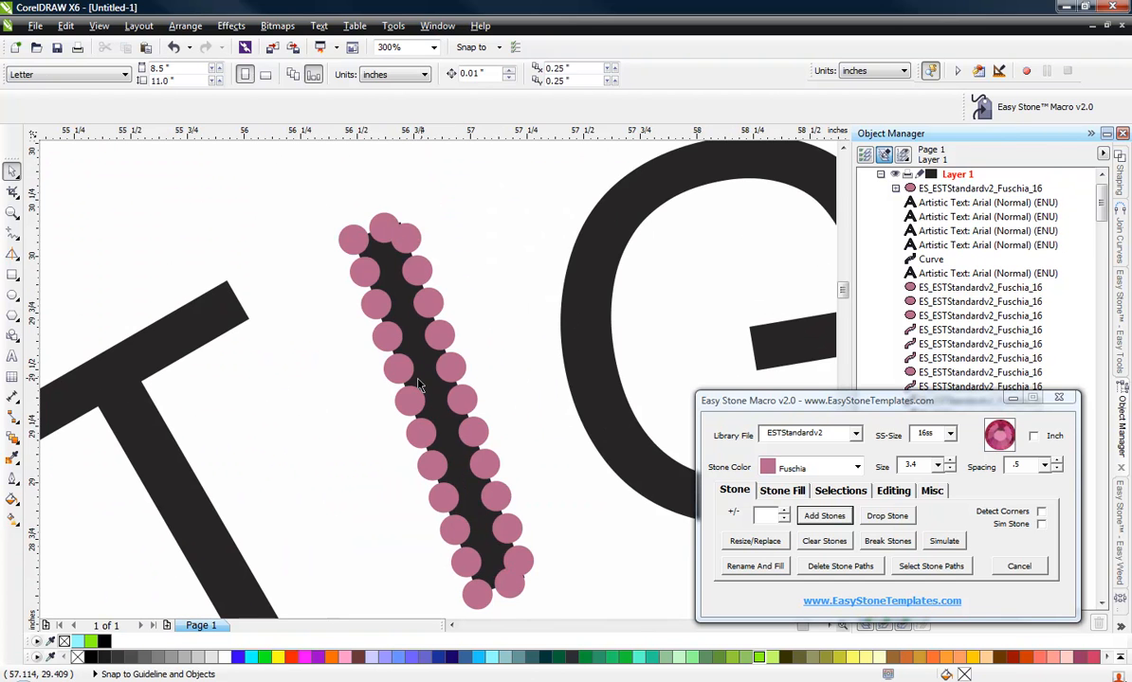
Step: Change the drawing units to millimeters
{"action": "scroll", "coordinate": [432, 411], "scroll_direction": "up", "scroll_amount": 1}
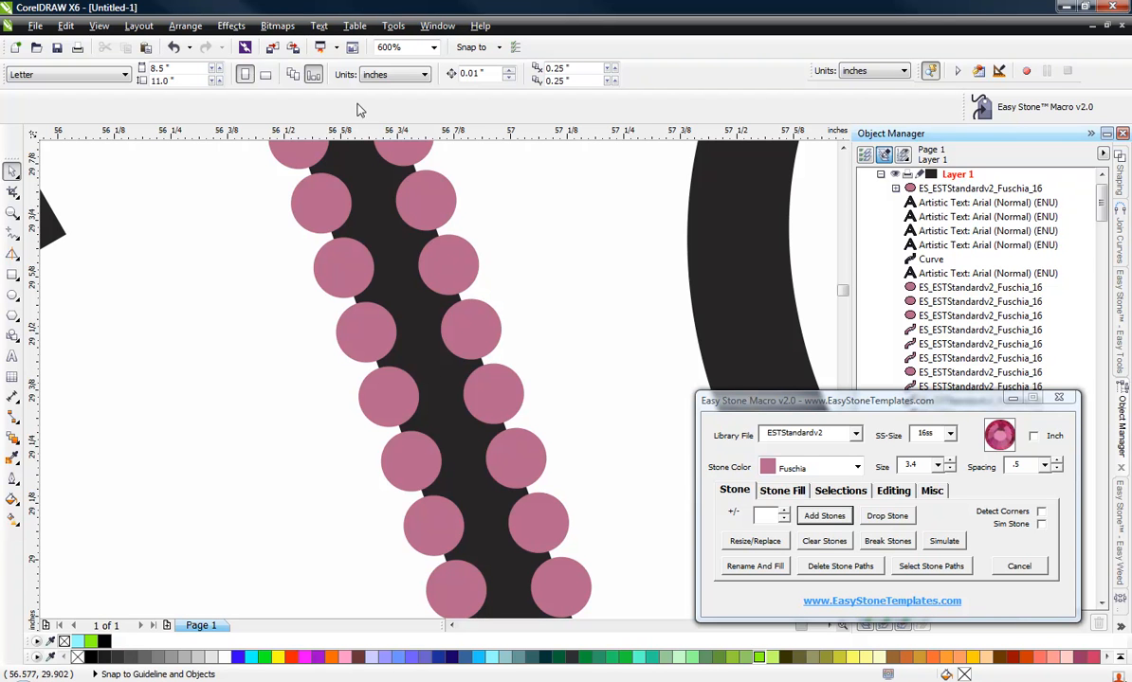
{"action": "left_click", "coordinate": [393, 74]}
{"action": "left_click", "coordinate": [372, 195]}
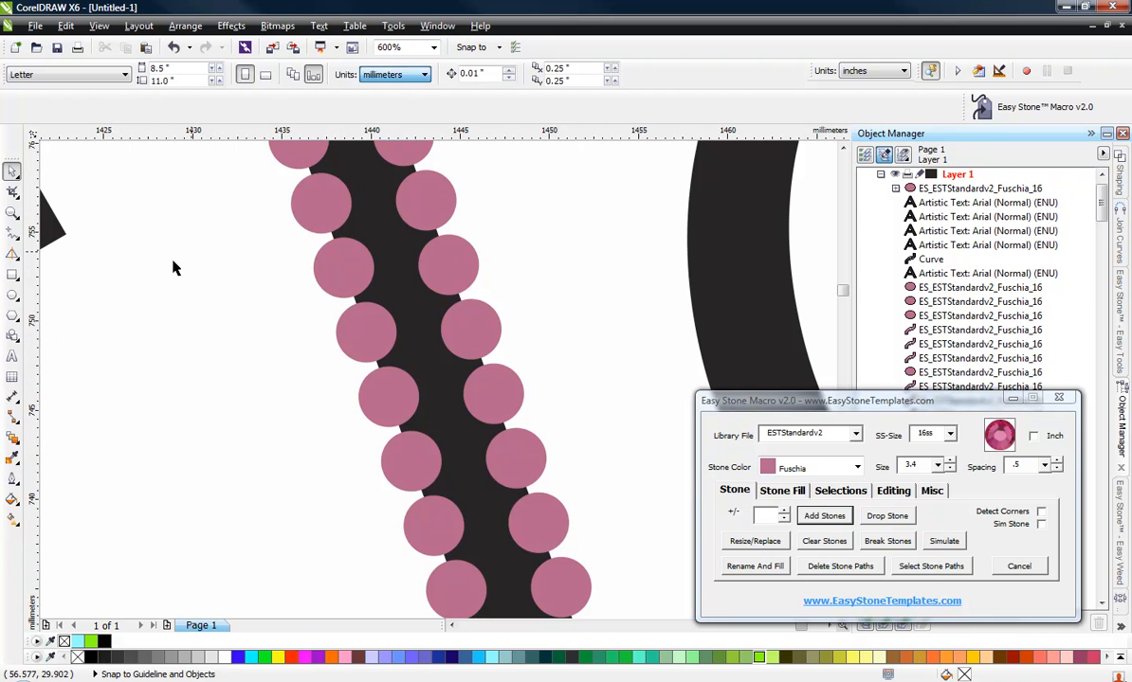
Step: Measure the gap between the two stone rows of the letter I with a Parallel Dimension, then remove the dimension
{"action": "left_click", "coordinate": [13, 400]}
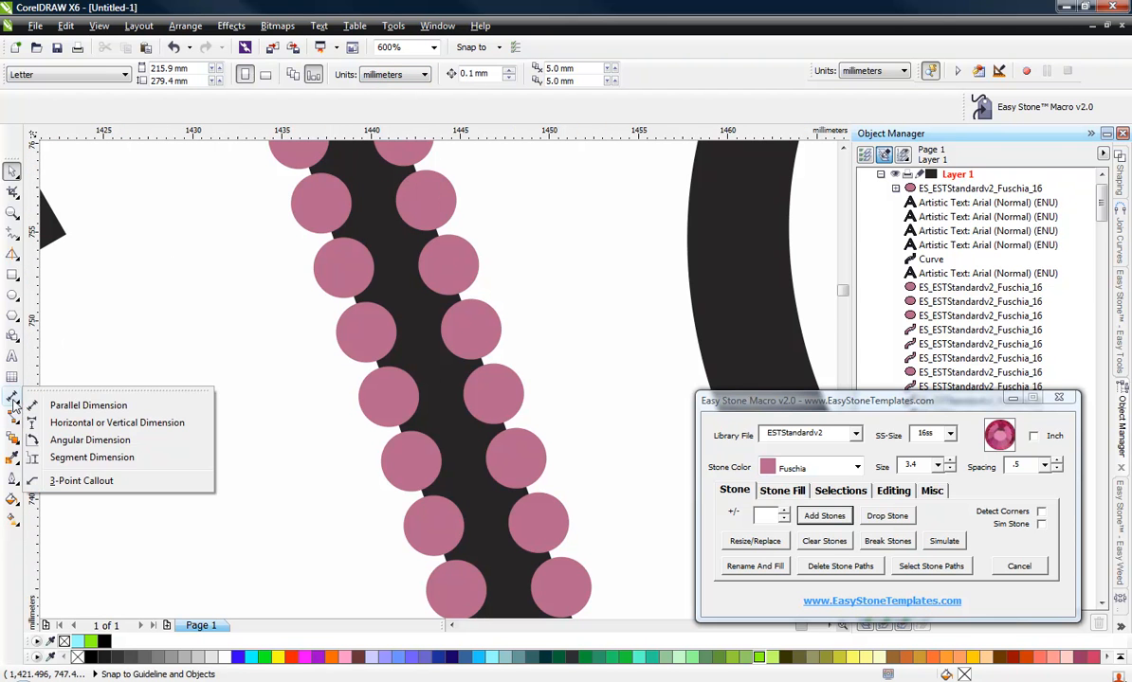
{"action": "left_click", "coordinate": [85, 406]}
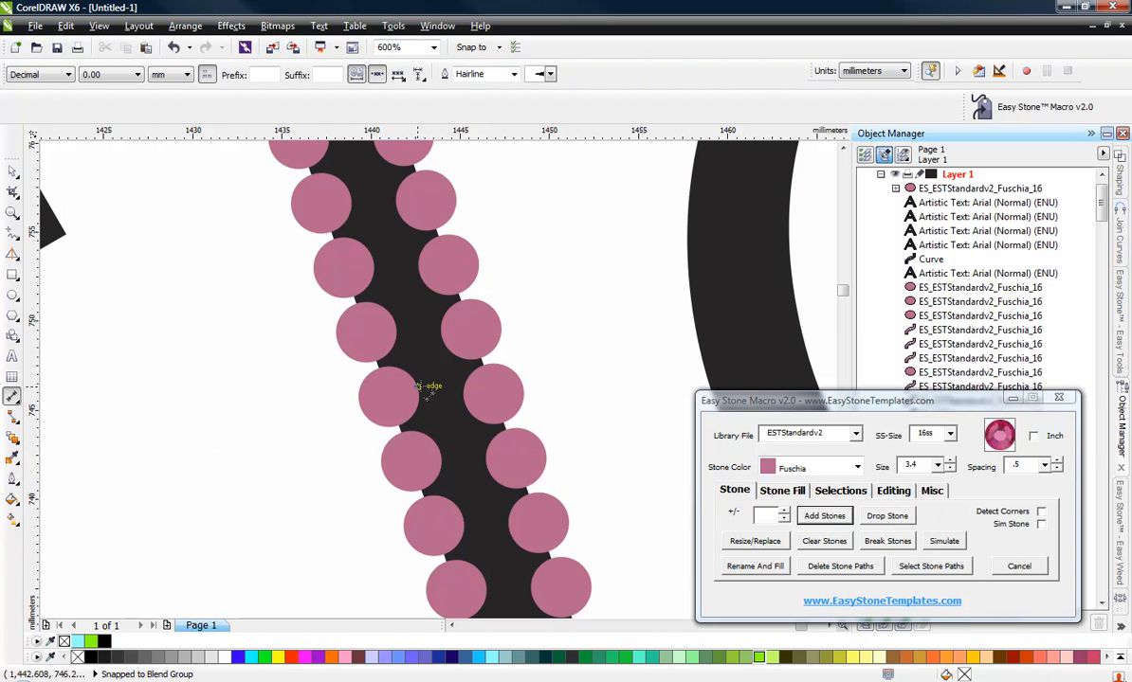
{"action": "mouse_move", "coordinate": [419, 387]}
{"action": "left_mouse_down"}
{"action": "mouse_move", "coordinate": [449, 373]}
{"action": "mouse_move", "coordinate": [460, 381]}
{"action": "left_mouse_up"}
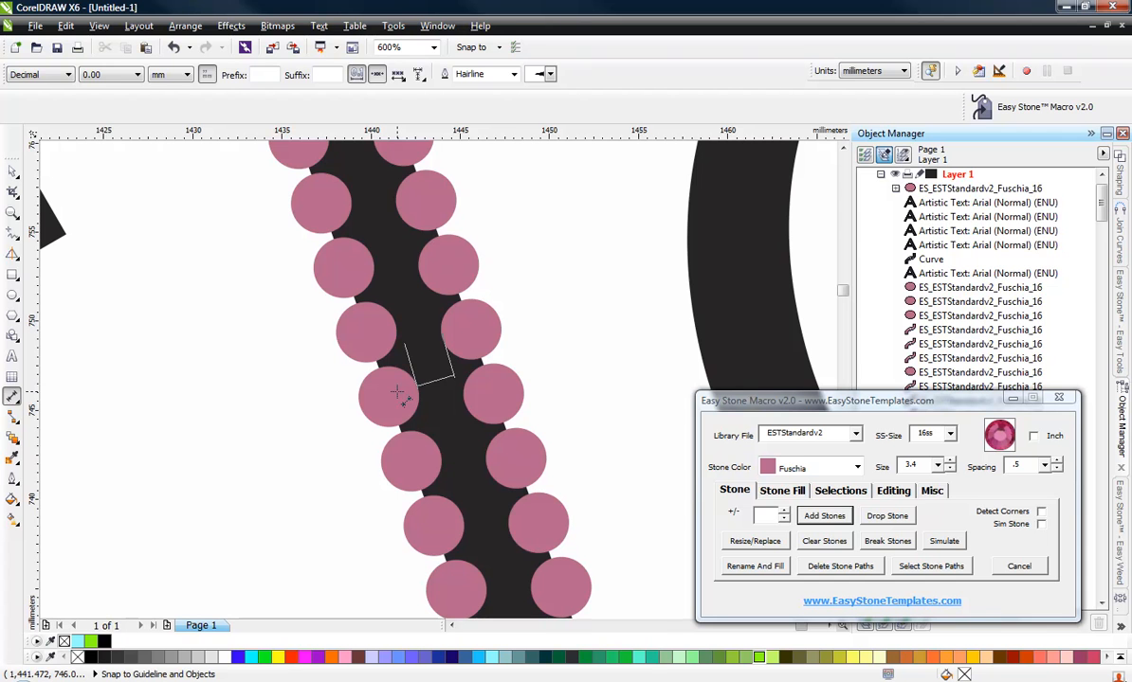
{"action": "left_click", "coordinate": [281, 406]}
{"action": "key", "text": "ctrl+z"}
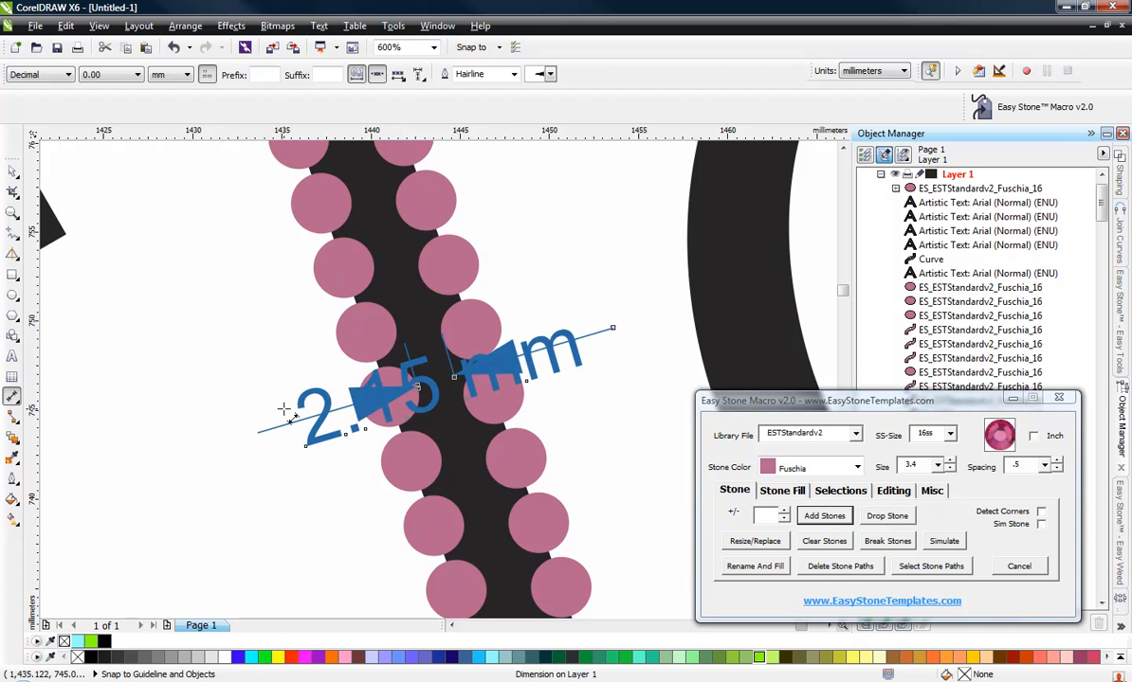
{"action": "left_click", "coordinate": [12, 170]}
{"action": "scroll", "coordinate": [294, 375], "scroll_direction": "down", "scroll_amount": 1}
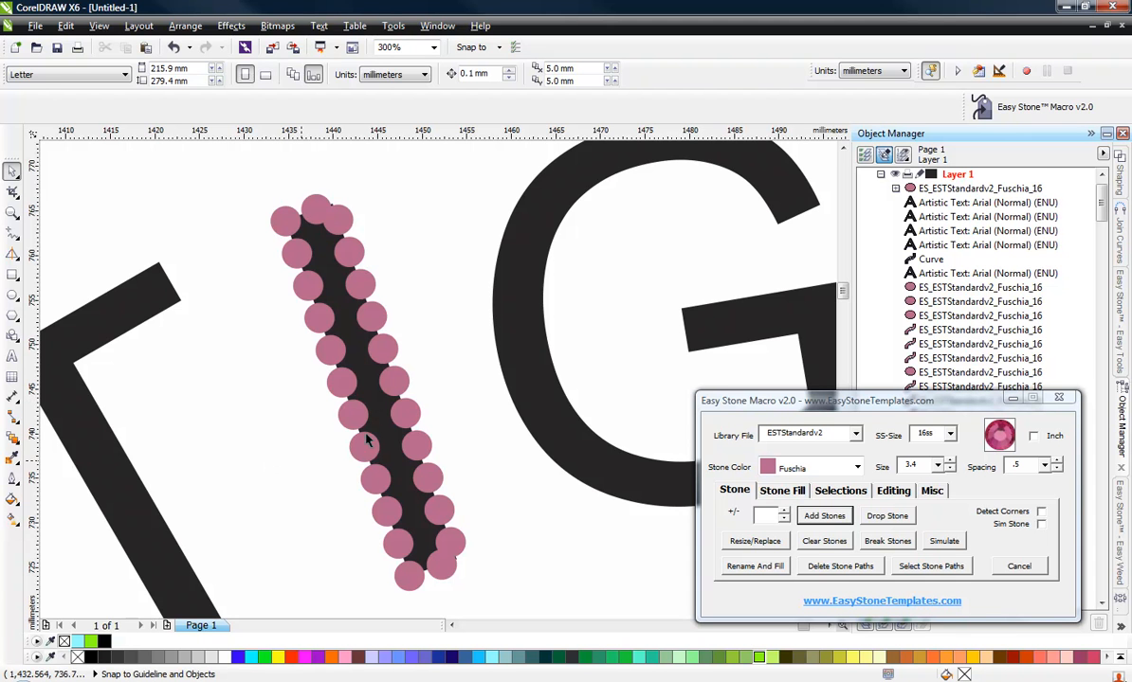
Step: Clear the stones from the outline of the letter I with the Easy Stone macro
{"action": "left_click", "coordinate": [406, 405]}
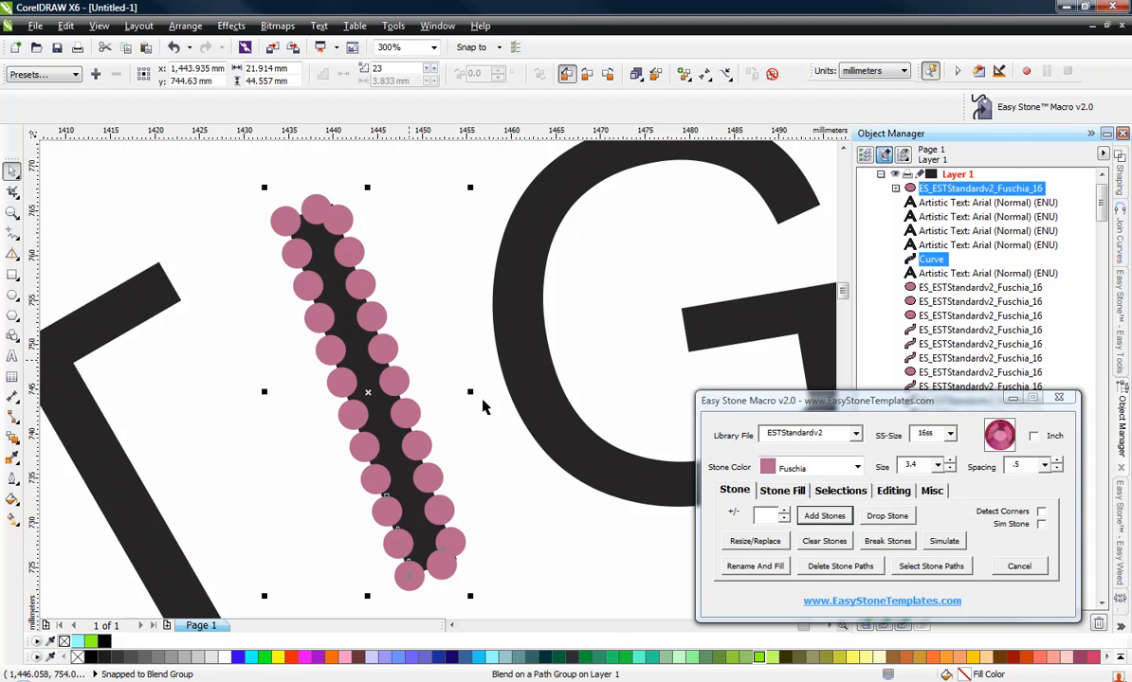
{"action": "left_click", "coordinate": [824, 542]}
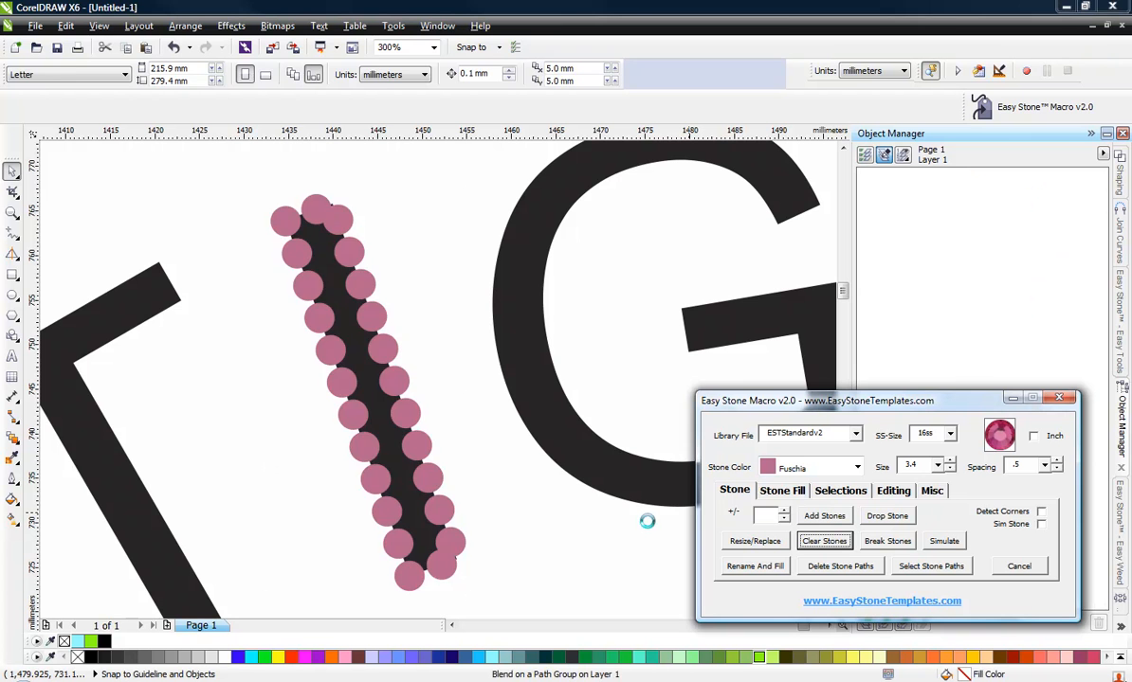
{"action": "left_click", "coordinate": [393, 483]}
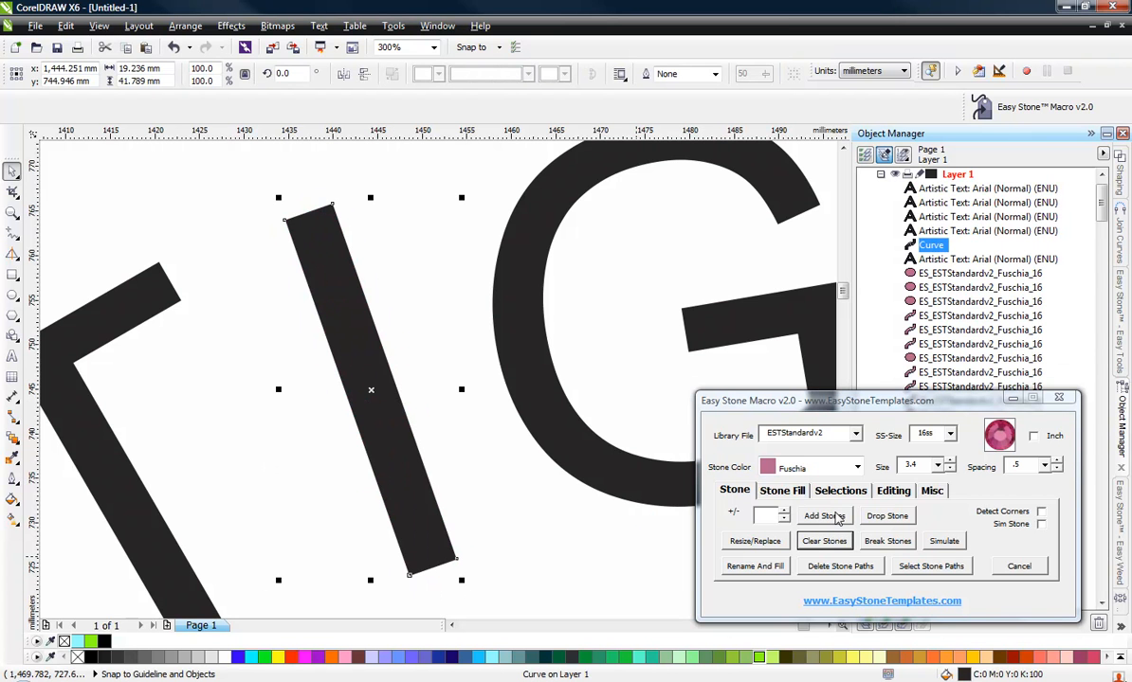
Step: Create an inner contour offset .75 mm inside the letter I with the macro's Island Fill
{"action": "left_click", "coordinate": [781, 491]}
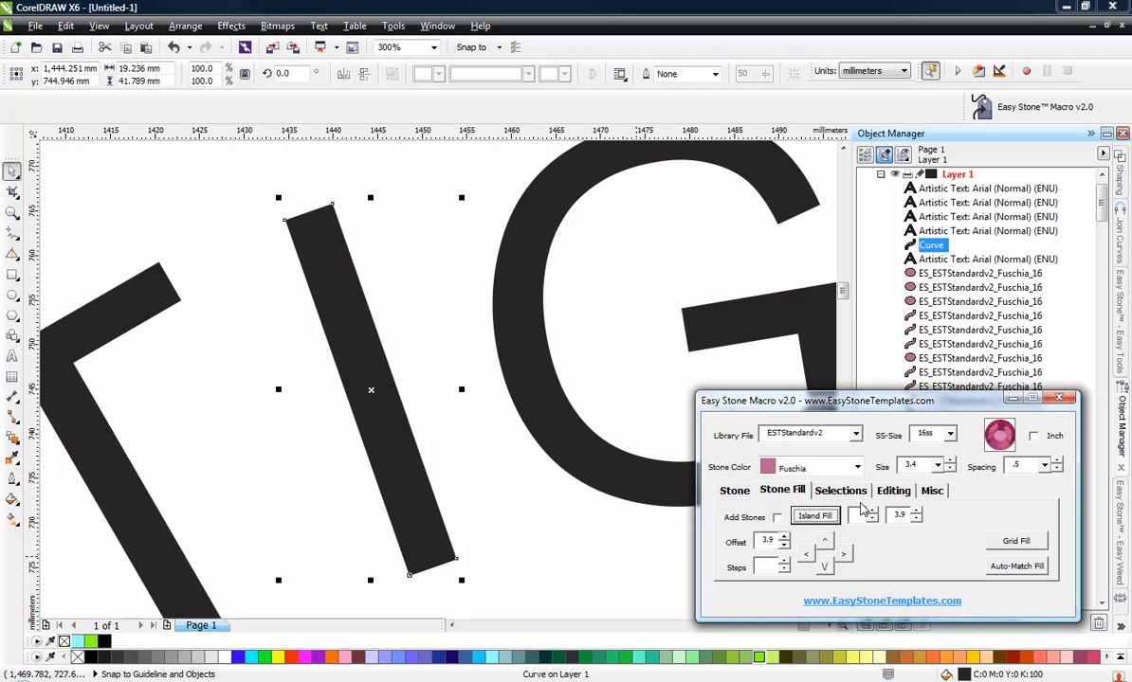
{"action": "key", "text": "Tab"}
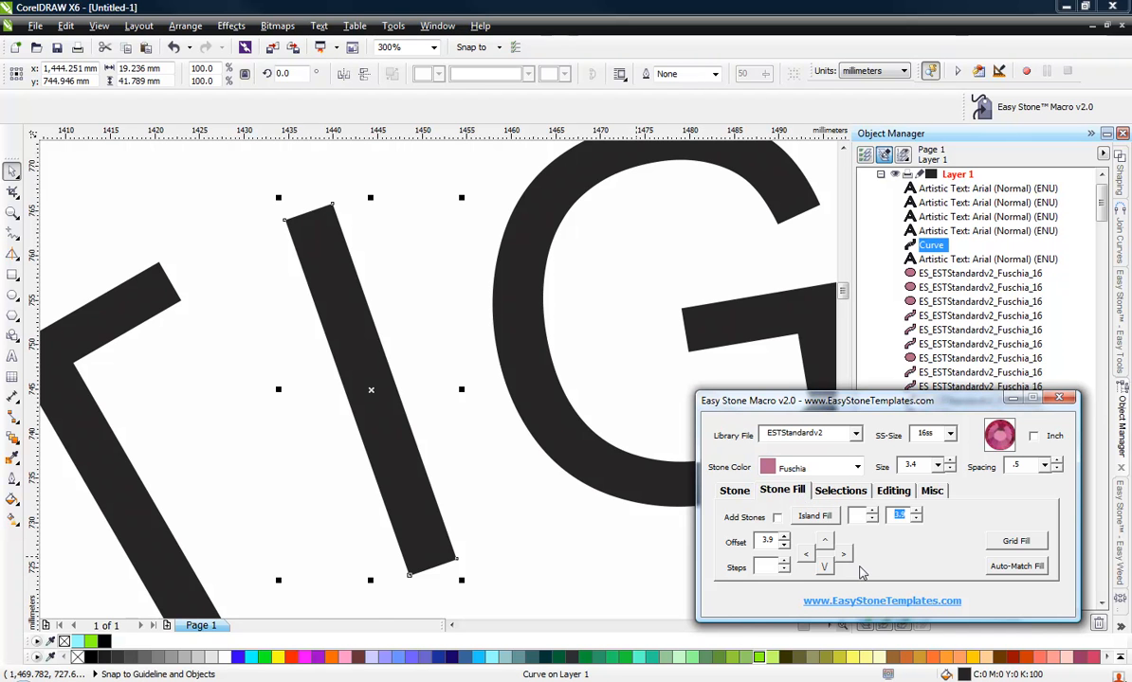
{"action": "type", "text": ".75"}
{"action": "left_click", "coordinate": [872, 512]}
{"action": "left_click", "coordinate": [819, 522]}
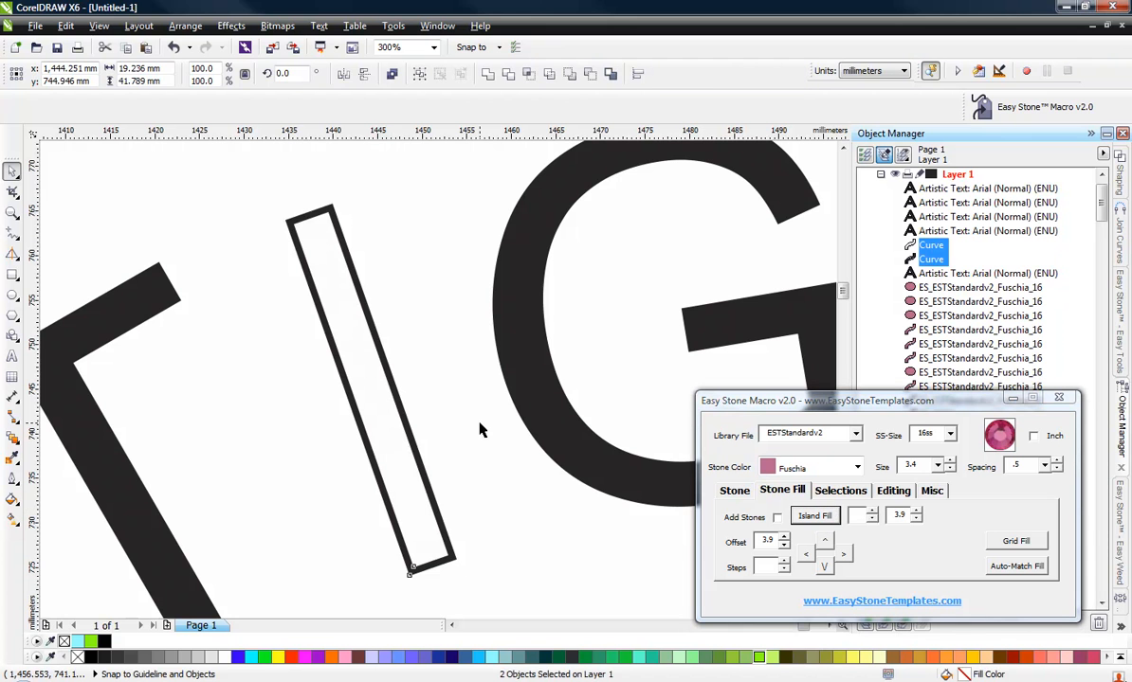
Step: Fill the inner contour of the letter I with light blue and delete the original black outer shape
{"action": "left_click", "coordinate": [372, 434]}
{"action": "left_click", "coordinate": [372, 432]}
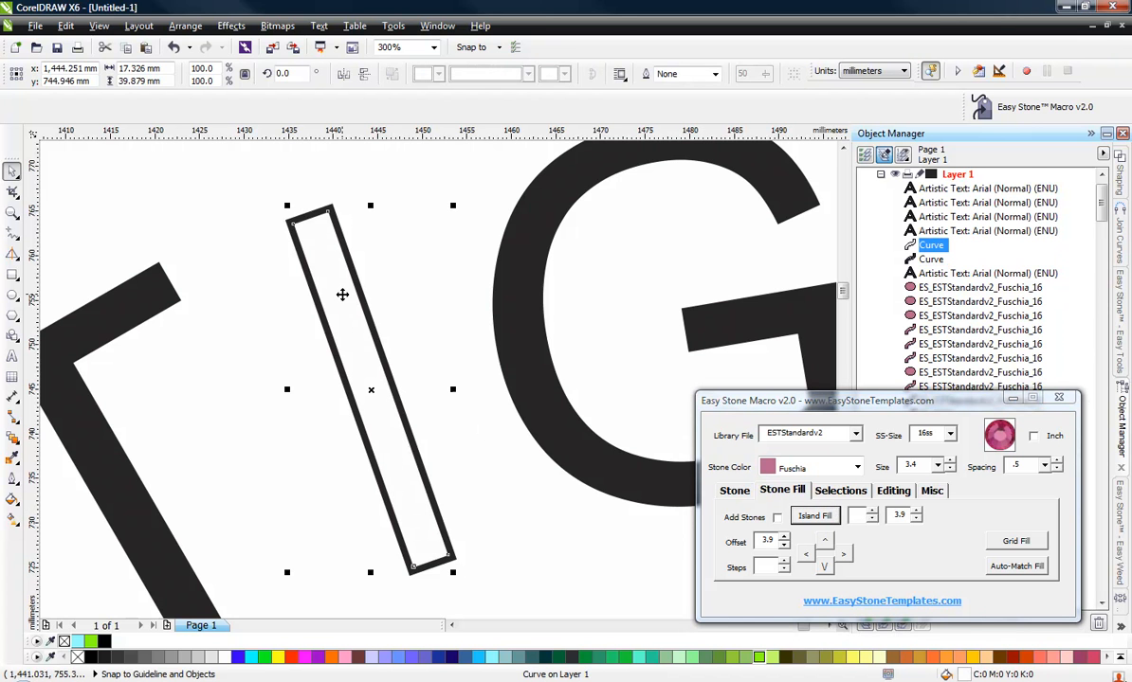
{"action": "left_click", "coordinate": [478, 657]}
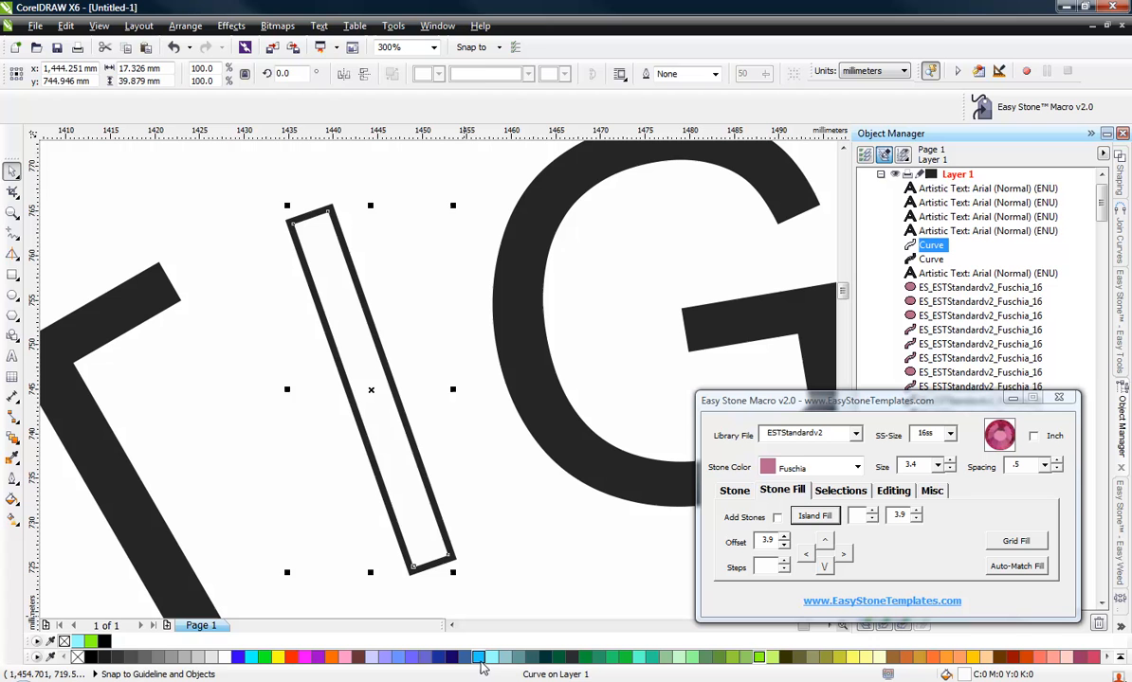
{"action": "left_click", "coordinate": [438, 462]}
{"action": "left_click", "coordinate": [417, 442]}
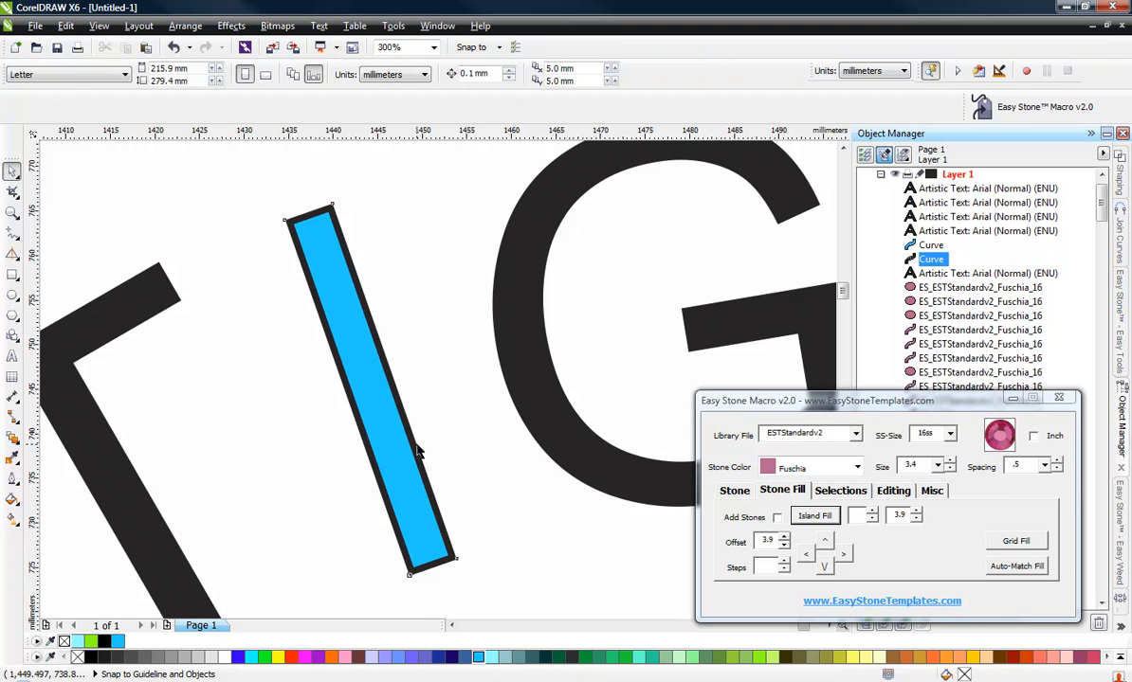
{"action": "key", "text": "Delete"}
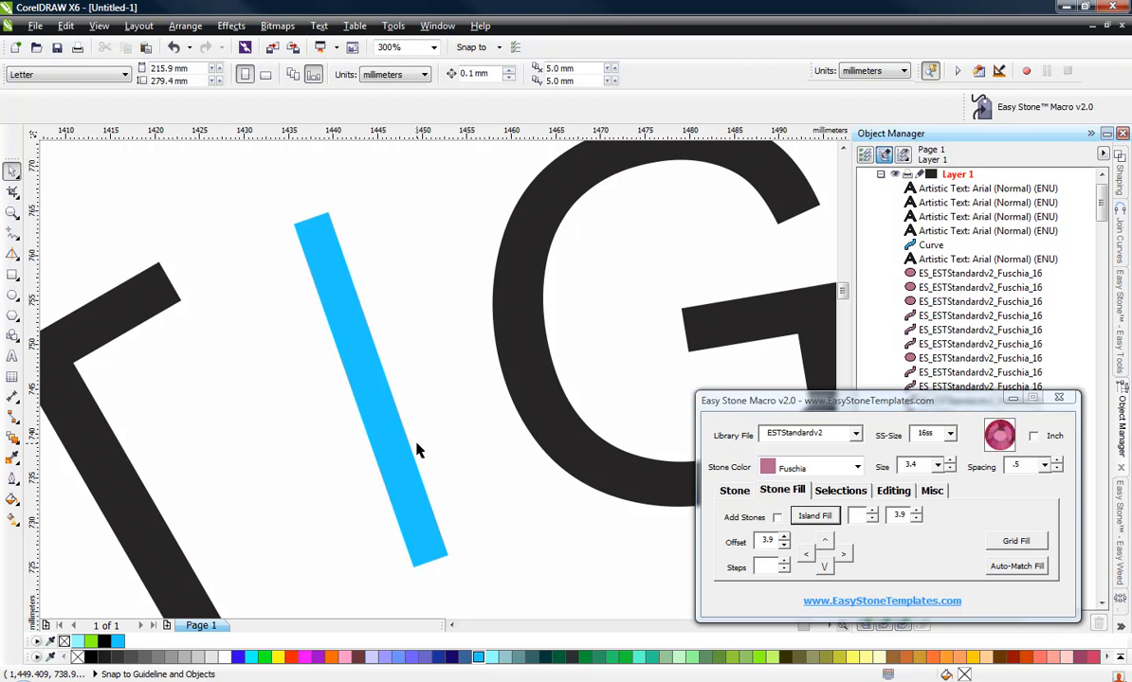
Step: Add stones along the outline of the blue letter I with the Easy Stone macro
{"action": "left_click", "coordinate": [352, 413]}
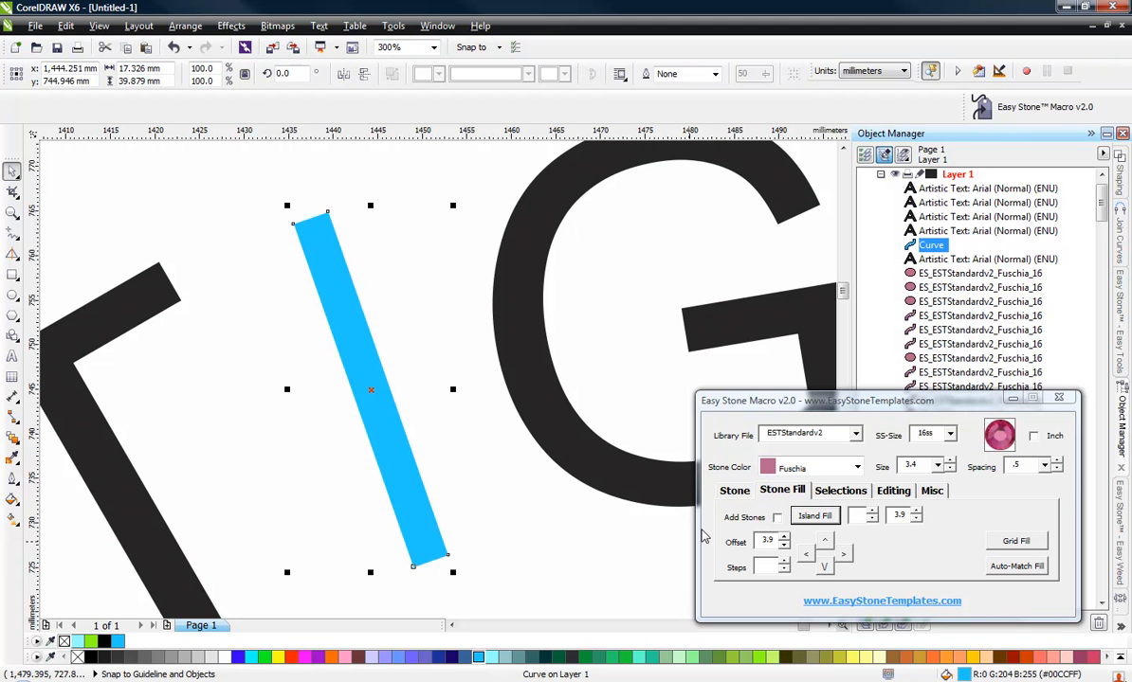
{"action": "left_click", "coordinate": [729, 495]}
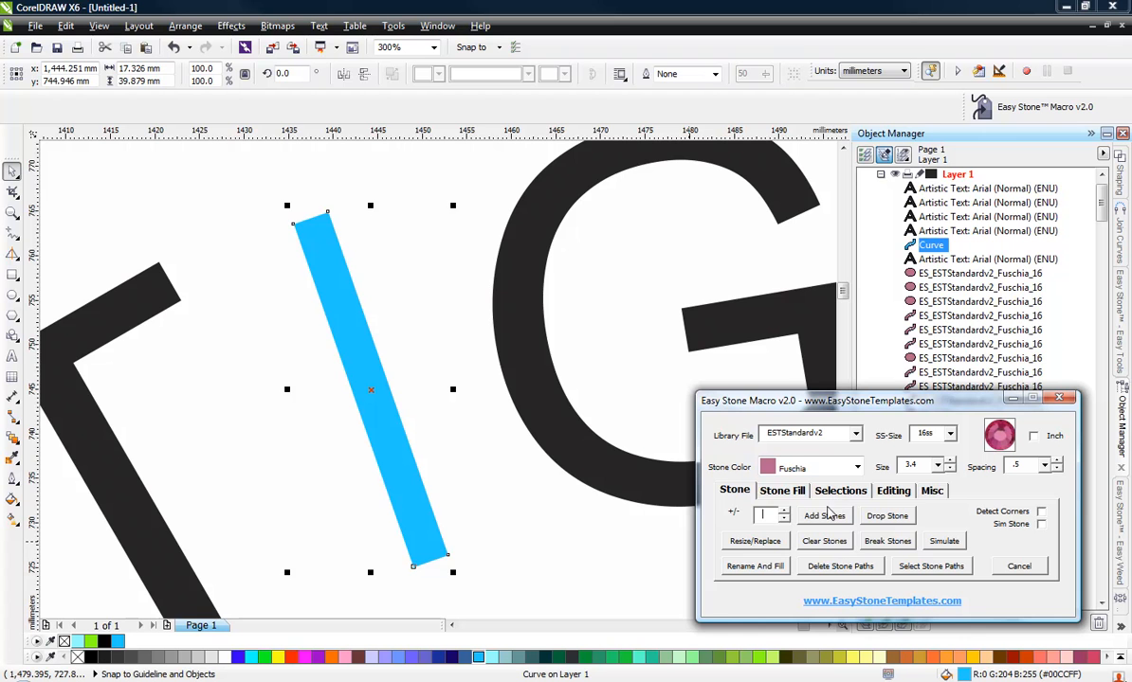
{"action": "left_click", "coordinate": [824, 515]}
{"action": "key", "text": "Escape"}
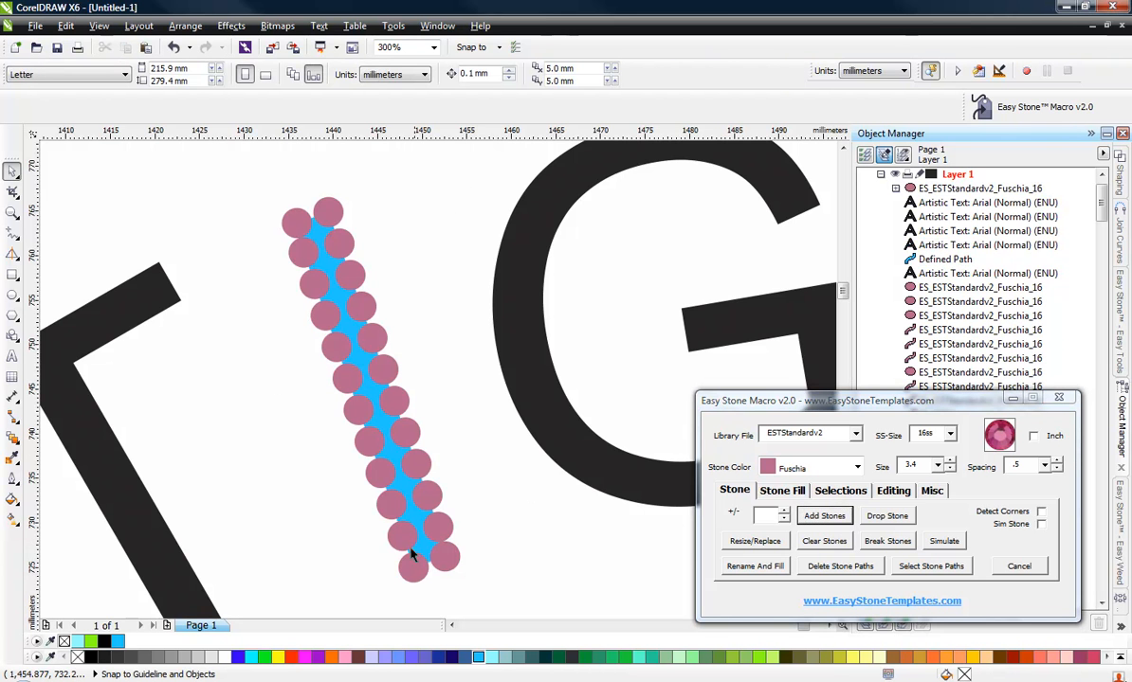
Step: Switch the display to Wireframe and check how the stones sit on the lower corners of the letter I
{"action": "scroll", "coordinate": [417, 538], "scroll_direction": "up", "scroll_amount": 2}
{"action": "scroll", "coordinate": [424, 599], "scroll_direction": "up", "scroll_amount": 2}
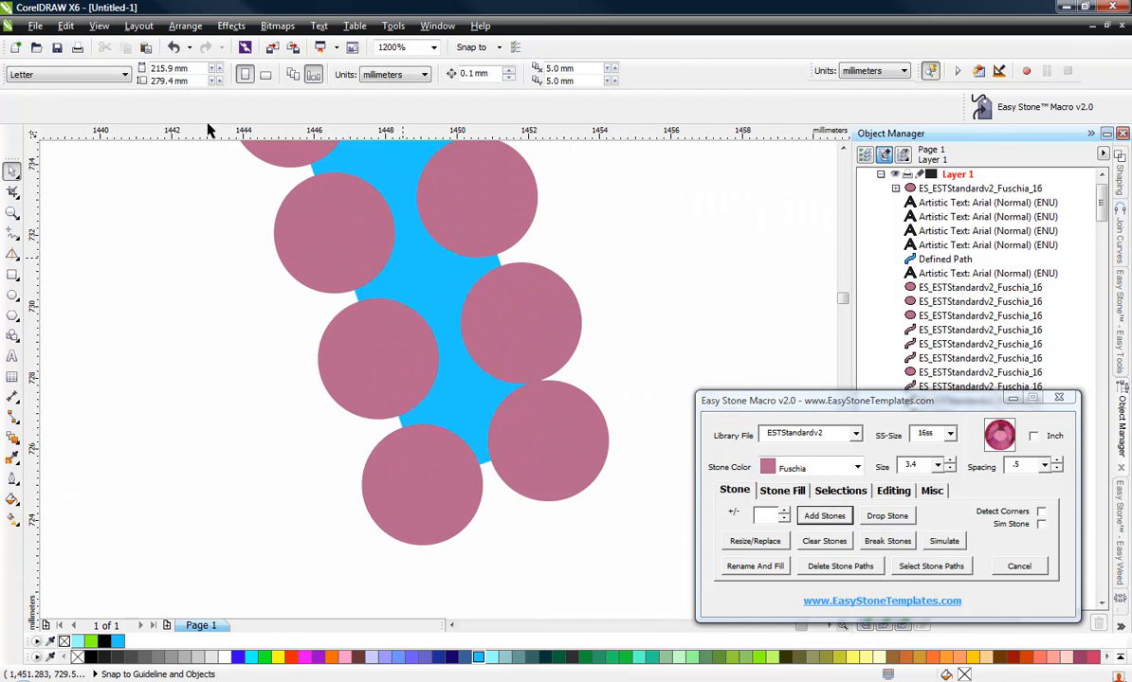
{"action": "left_click", "coordinate": [93, 29]}
{"action": "left_click", "coordinate": [130, 61]}
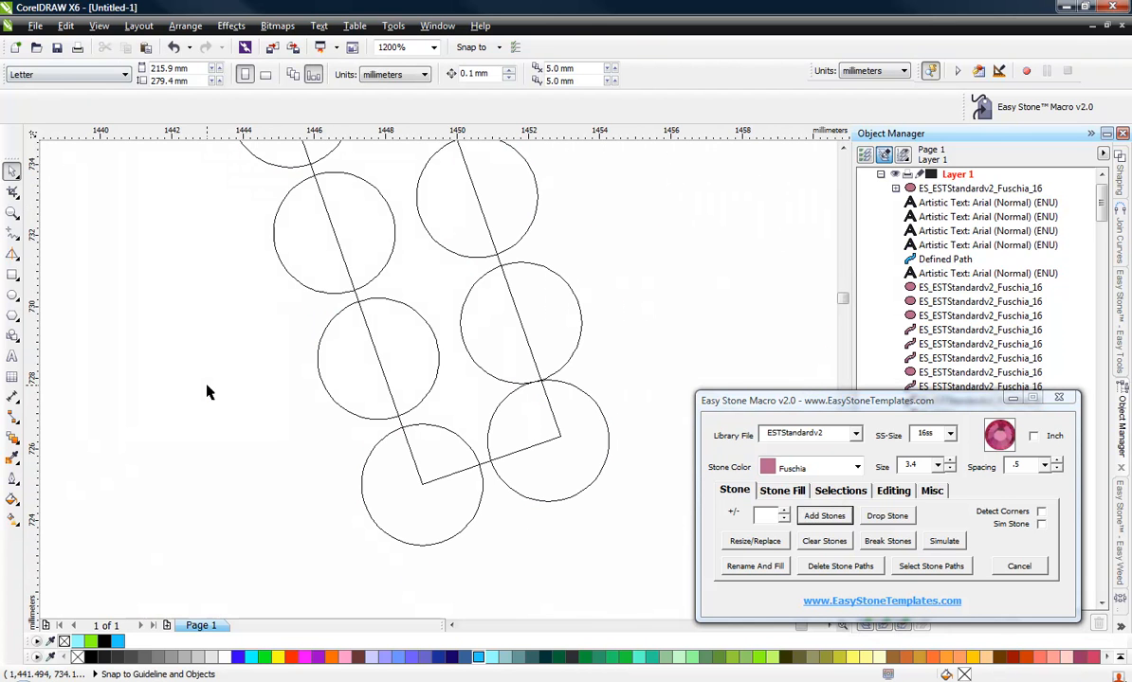
{"action": "left_click", "coordinate": [585, 491]}
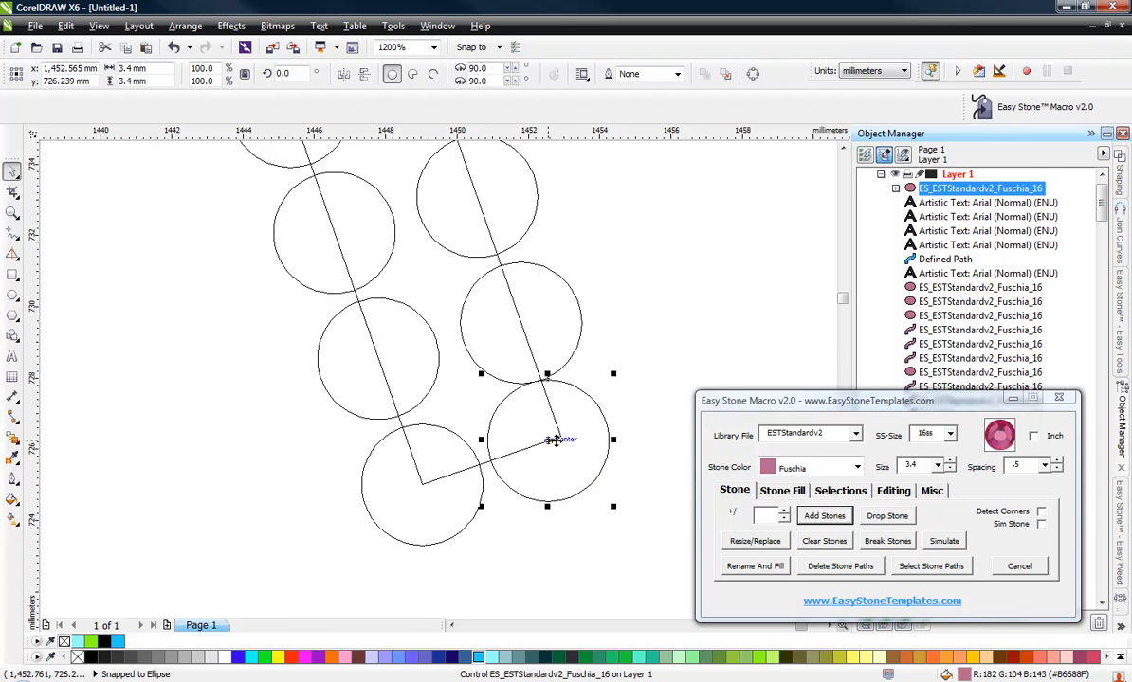
{"action": "left_click", "coordinate": [611, 338]}
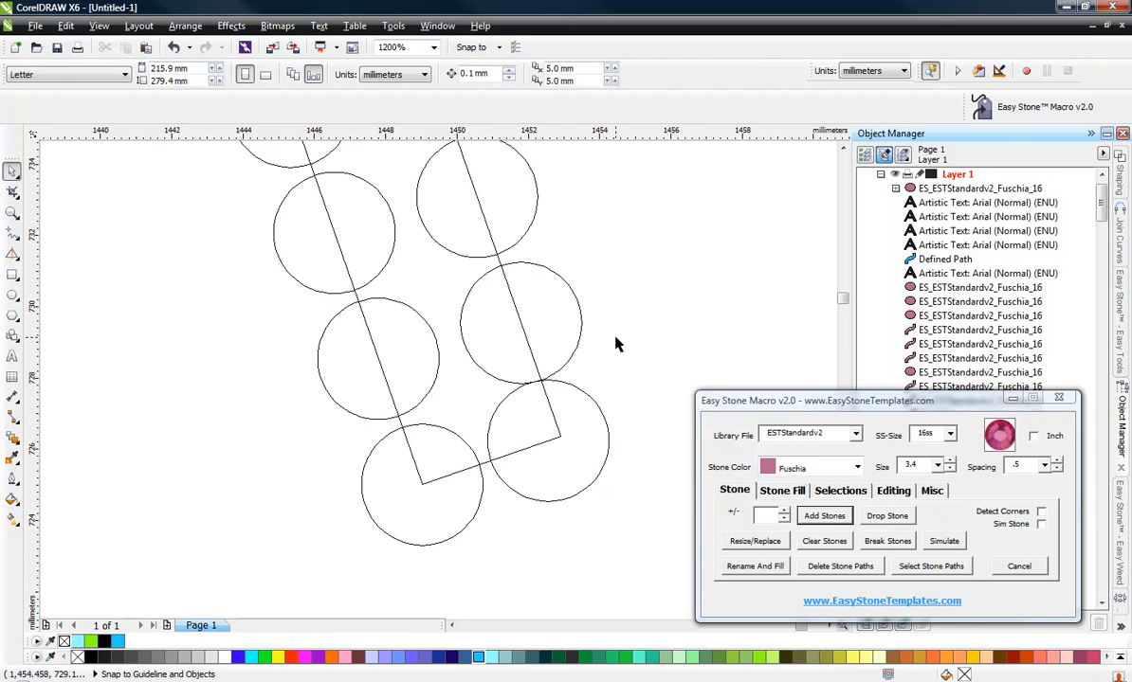
Step: Undo the stones added to the blue letter I and return the display to Enhanced
{"action": "scroll", "coordinate": [445, 402], "scroll_direction": "down", "scroll_amount": 2}
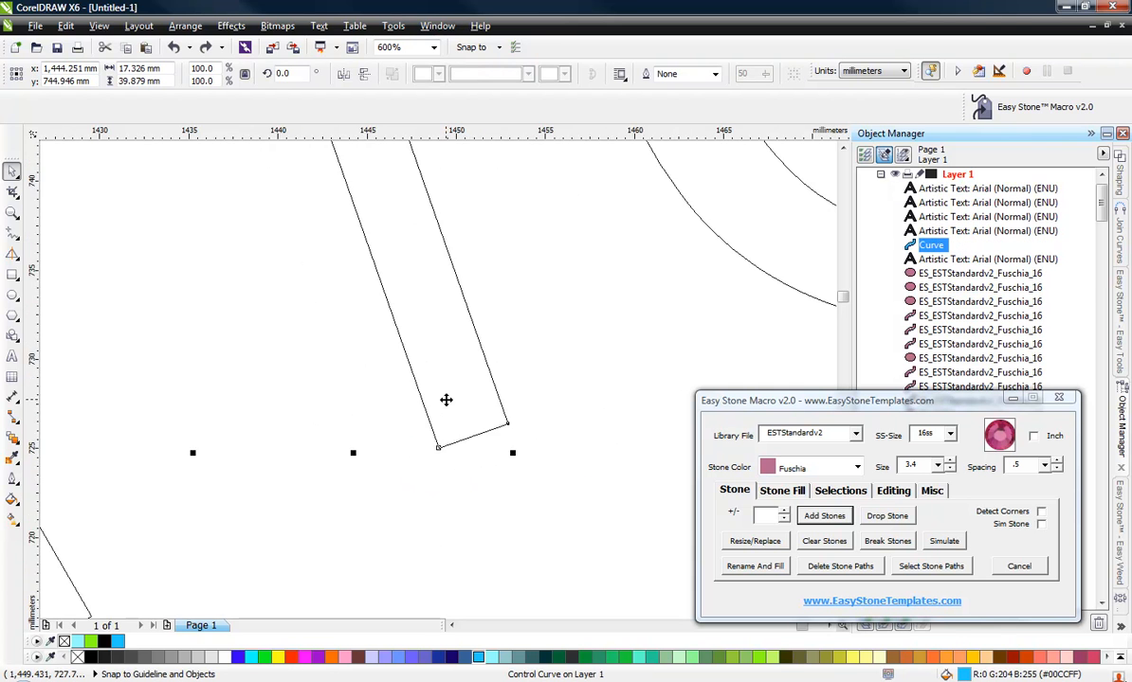
{"action": "left_click", "coordinate": [99, 26]}
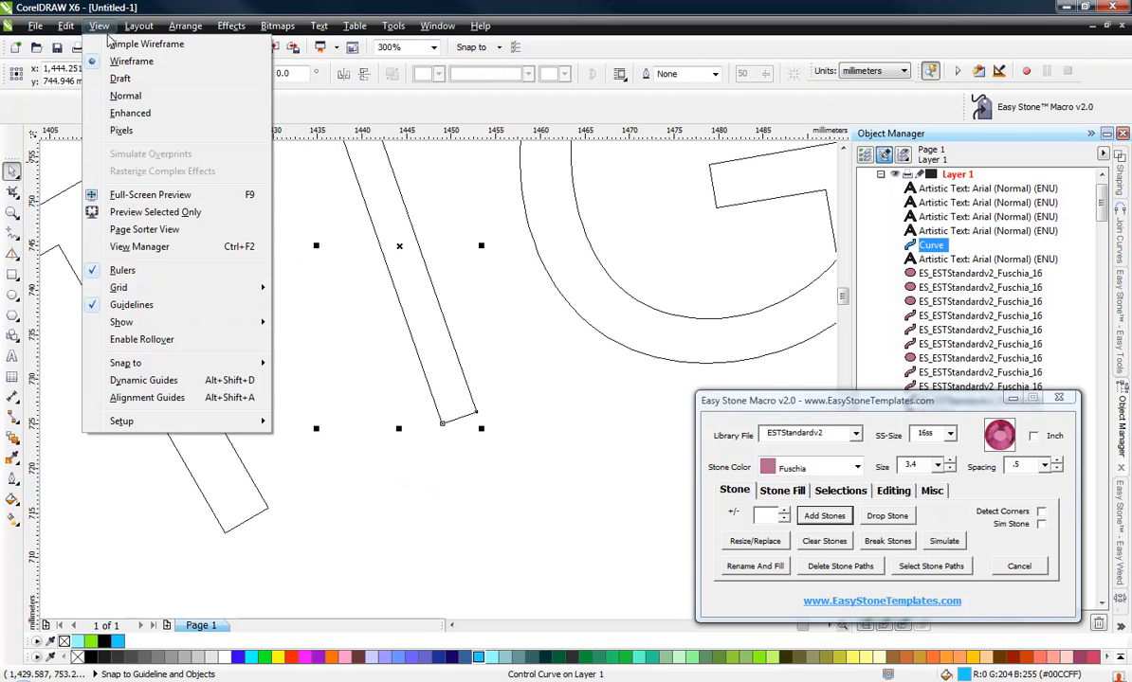
{"action": "left_click", "coordinate": [142, 111]}
{"action": "left_click", "coordinate": [287, 312]}
{"action": "scroll", "coordinate": [413, 461], "scroll_direction": "down", "scroll_amount": 1}
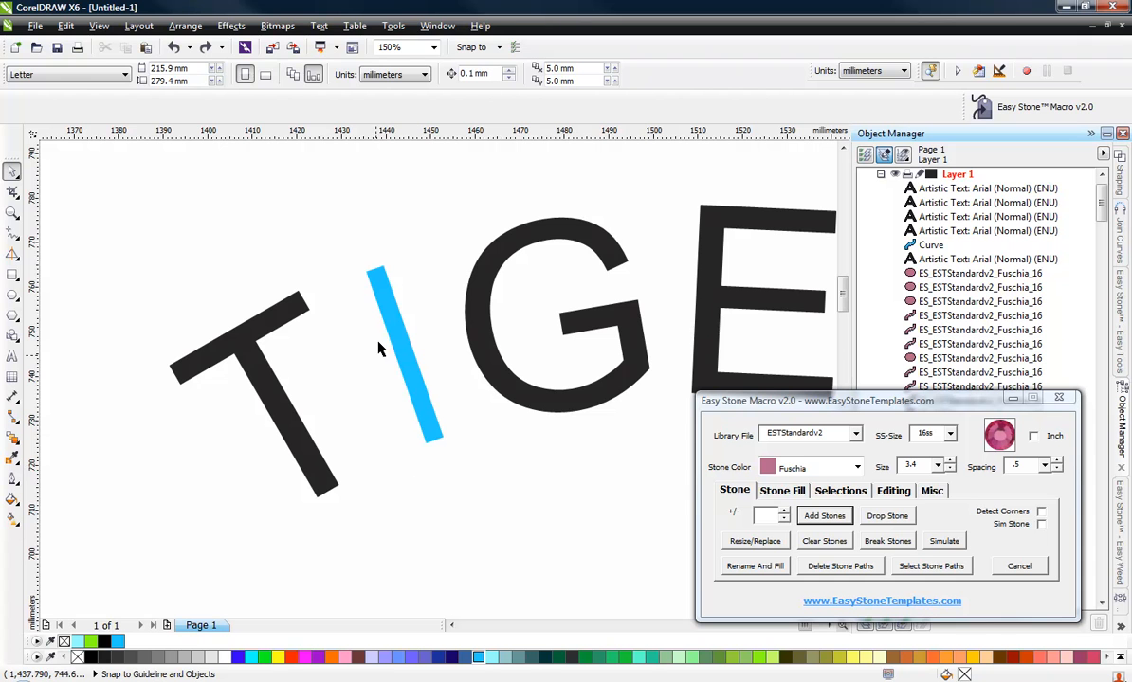
Step: Add 16ss Fuschia stones with 0.5 mm spacing along the outline of the blue letter I using the Easy Stone macro
{"action": "left_click", "coordinate": [410, 389]}
{"action": "scroll", "coordinate": [413, 385], "scroll_direction": "up", "scroll_amount": 1}
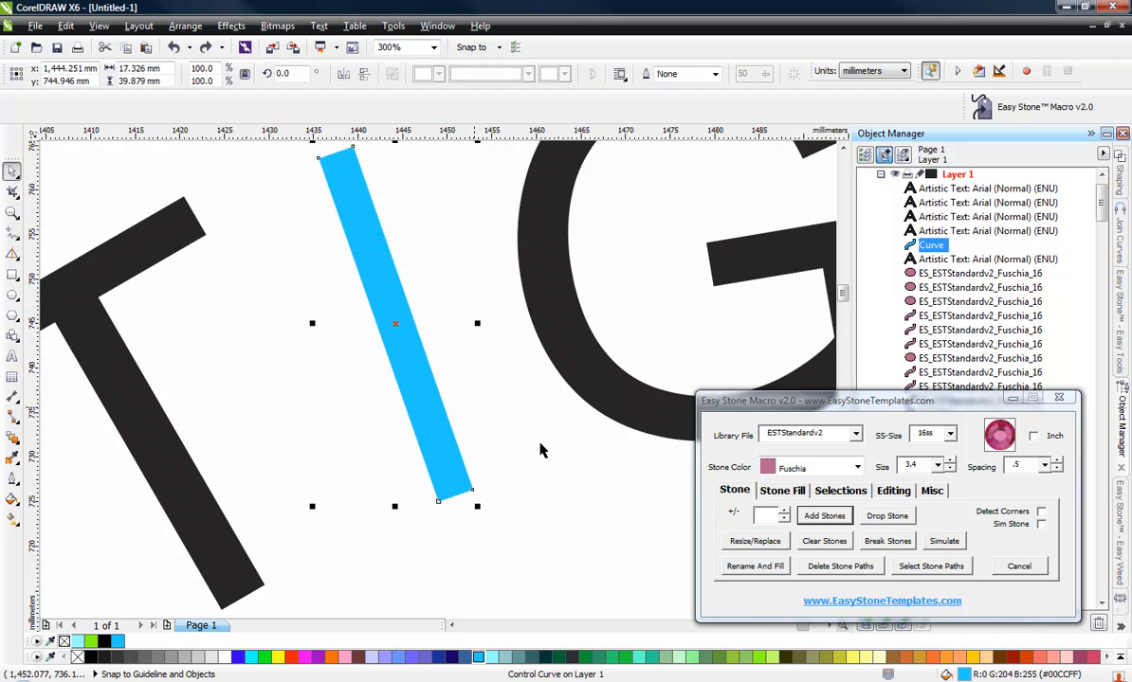
{"action": "left_click", "coordinate": [893, 491]}
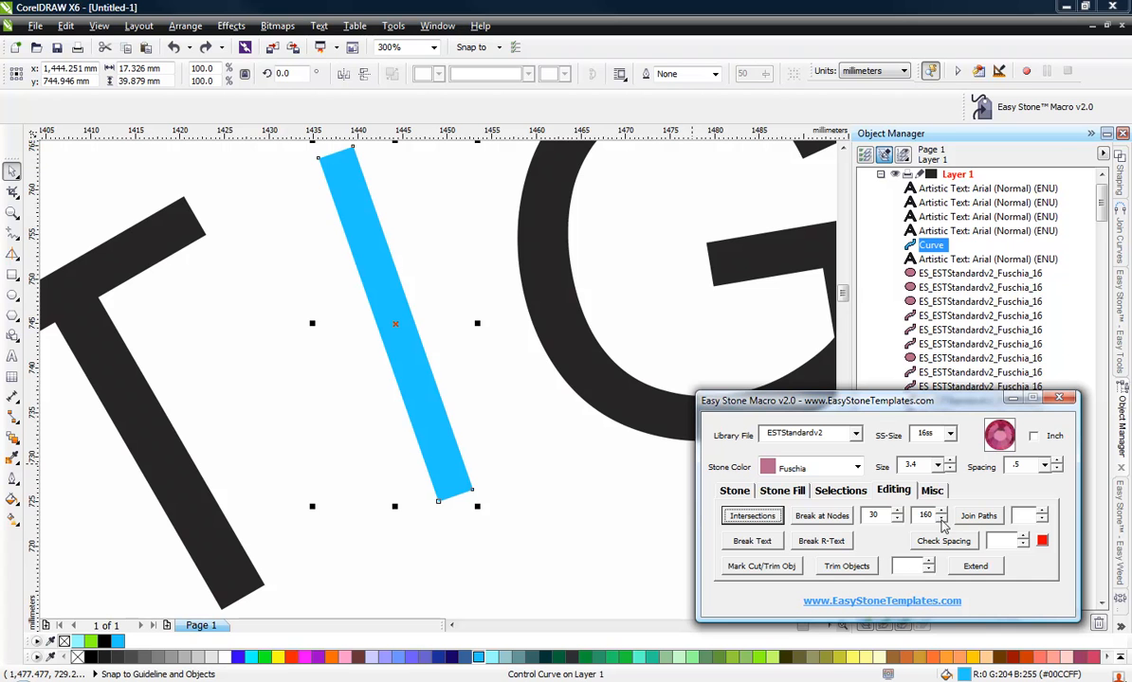
{"action": "double_click", "coordinate": [880, 514]}
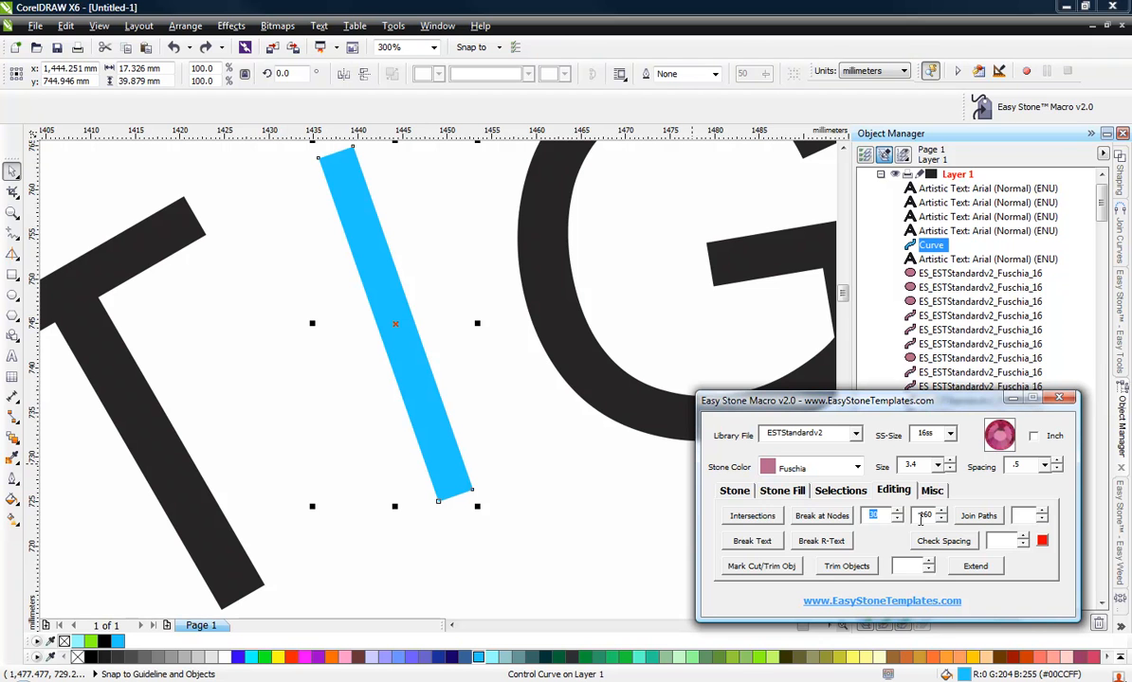
{"action": "left_click", "coordinate": [730, 493]}
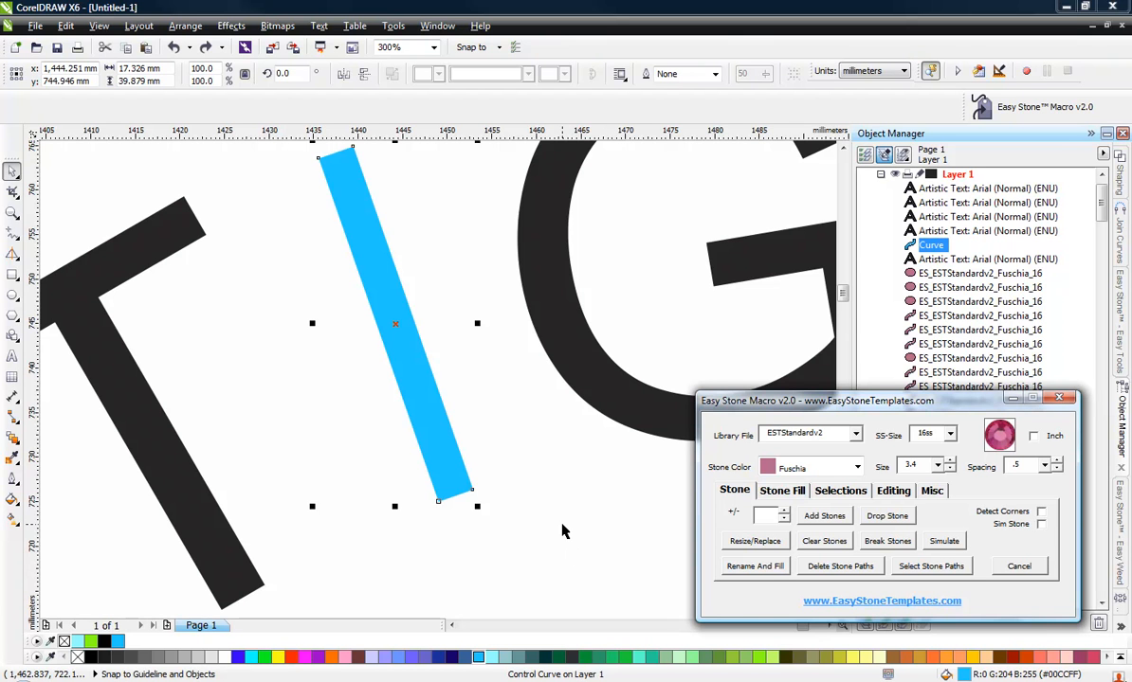
{"action": "left_click", "coordinate": [513, 460]}
{"action": "left_click", "coordinate": [447, 463]}
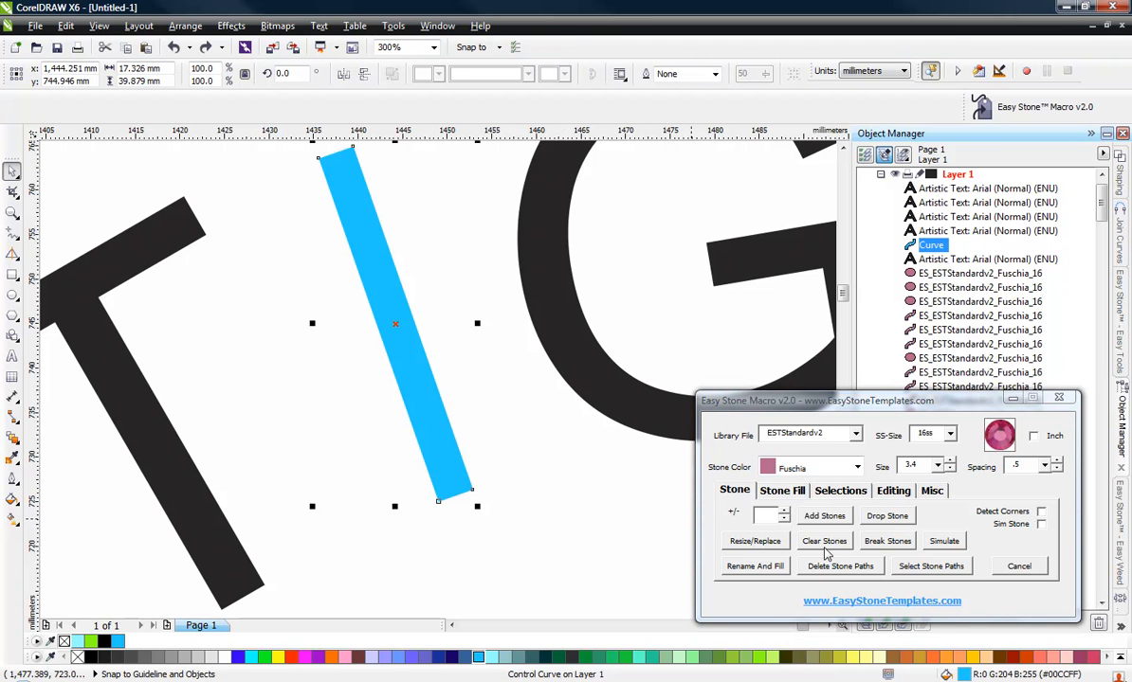
{"action": "left_click", "coordinate": [810, 522]}
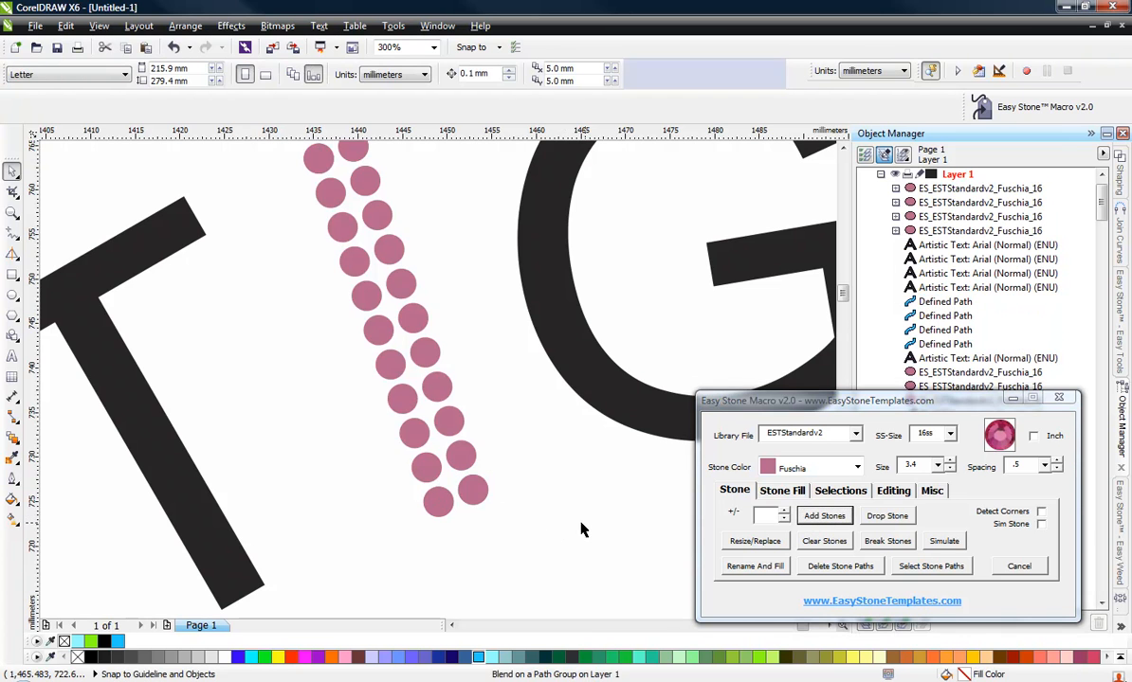
{"action": "scroll", "coordinate": [541, 530], "scroll_direction": "down", "scroll_amount": 2}
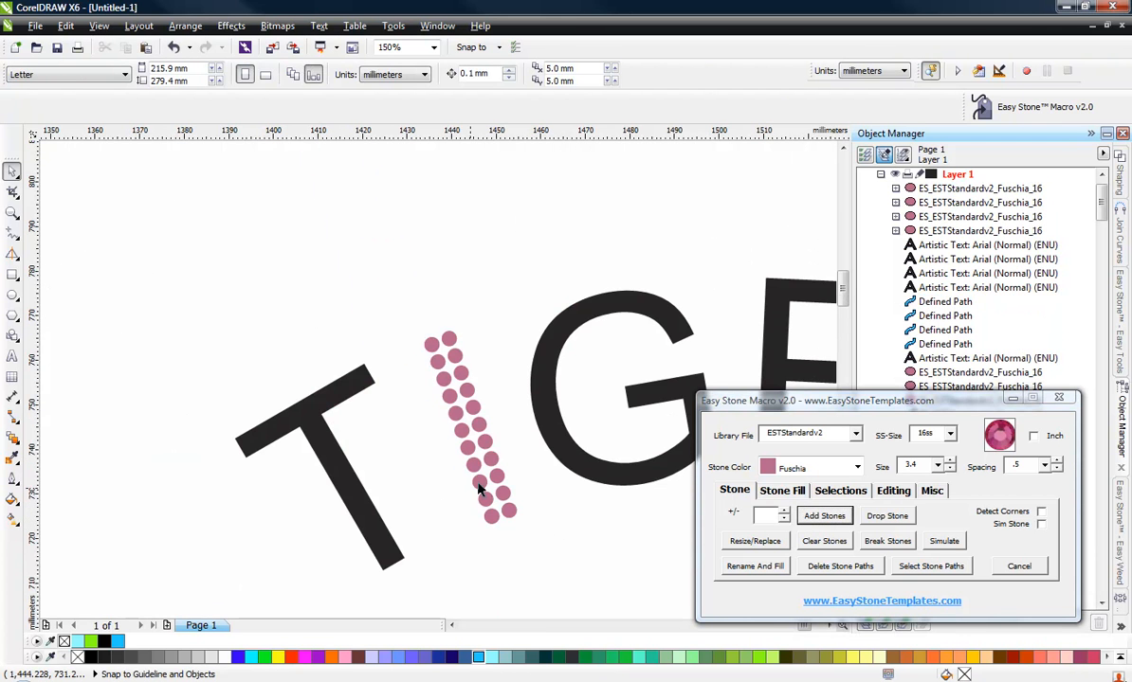
{"action": "scroll", "coordinate": [445, 493], "scroll_direction": "up", "scroll_amount": 4}
{"action": "scroll", "coordinate": [484, 461], "scroll_direction": "down", "scroll_amount": 2}
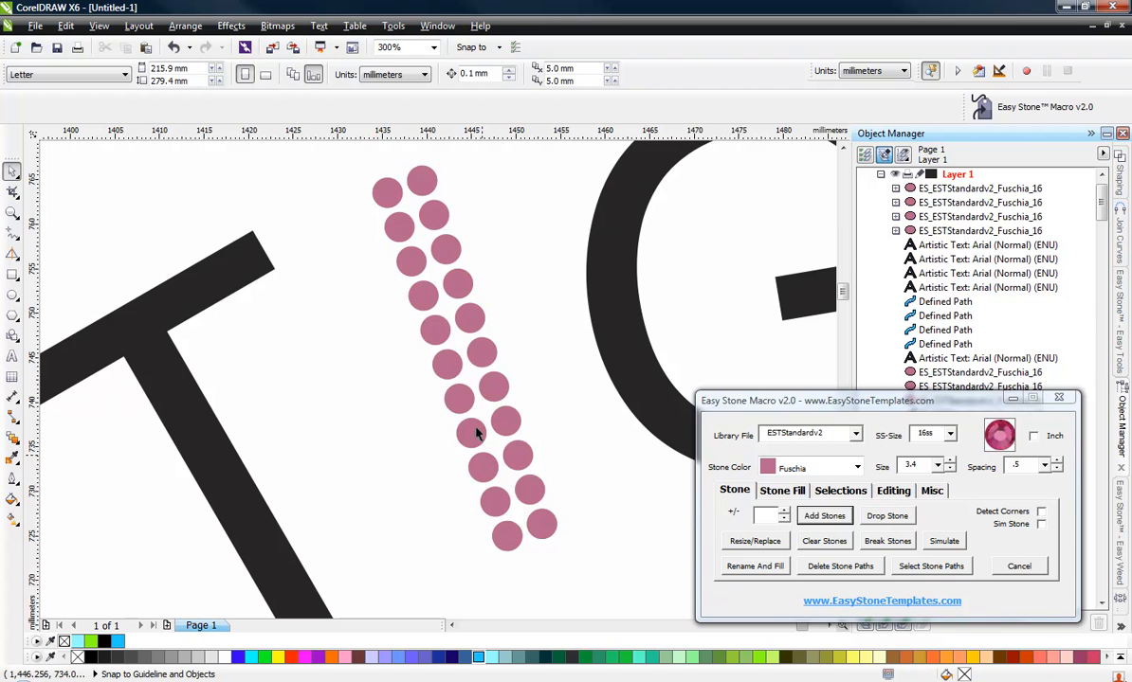
{"action": "scroll", "coordinate": [470, 383], "scroll_direction": "down", "scroll_amount": 2}
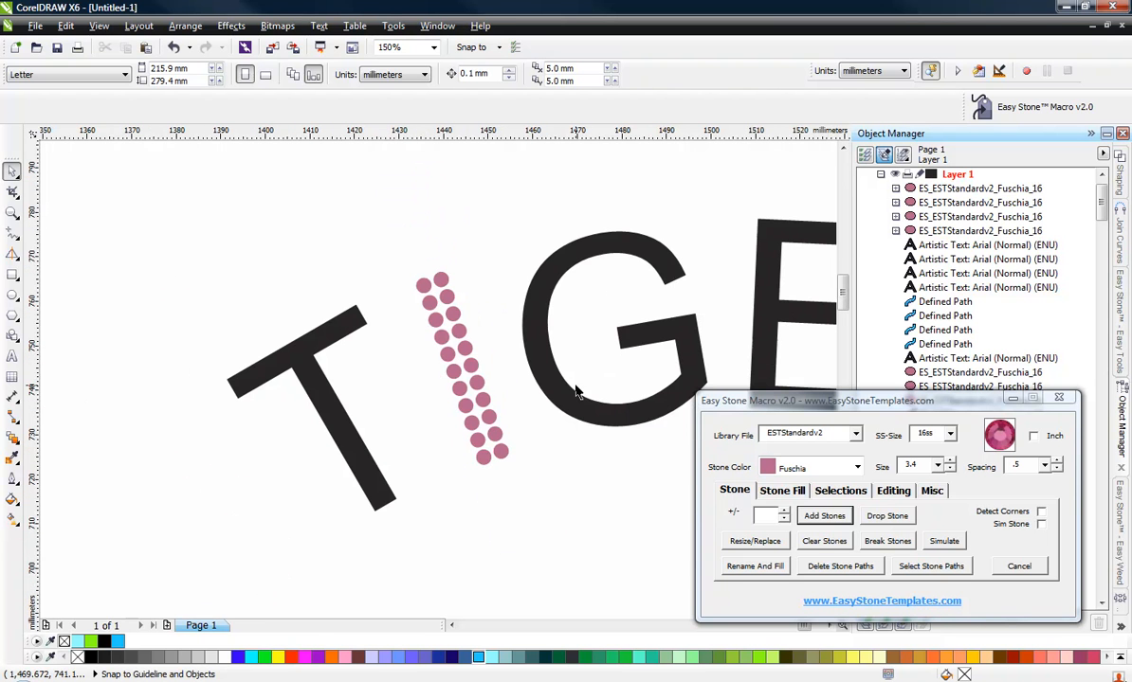
Step: Create 0.75 mm inner contours of the letters T, G, E, R and S with the macro's Island Fill
{"action": "double_click", "coordinate": [338, 444]}
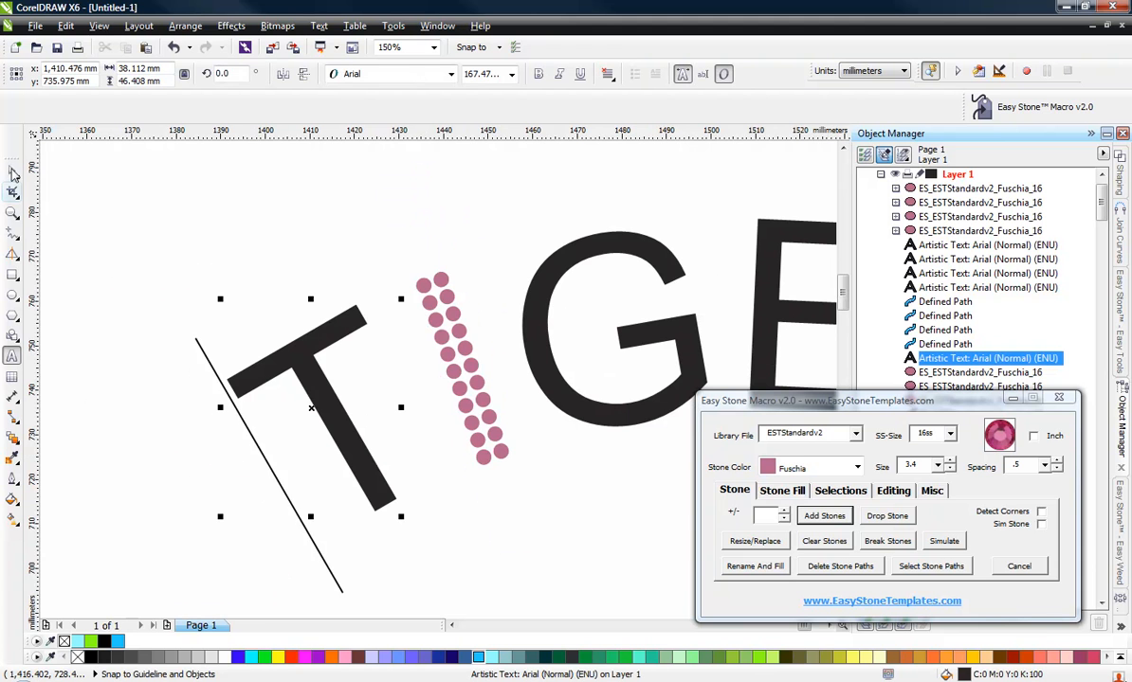
{"action": "left_click", "coordinate": [12, 171]}
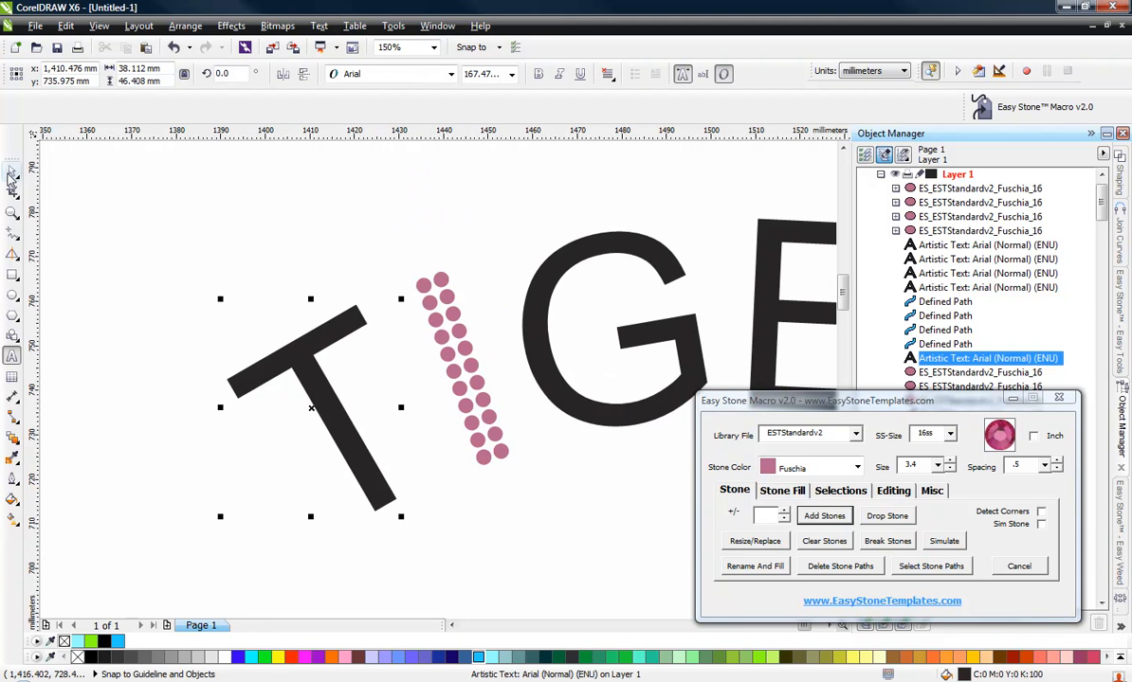
{"action": "double_click", "coordinate": [304, 374]}
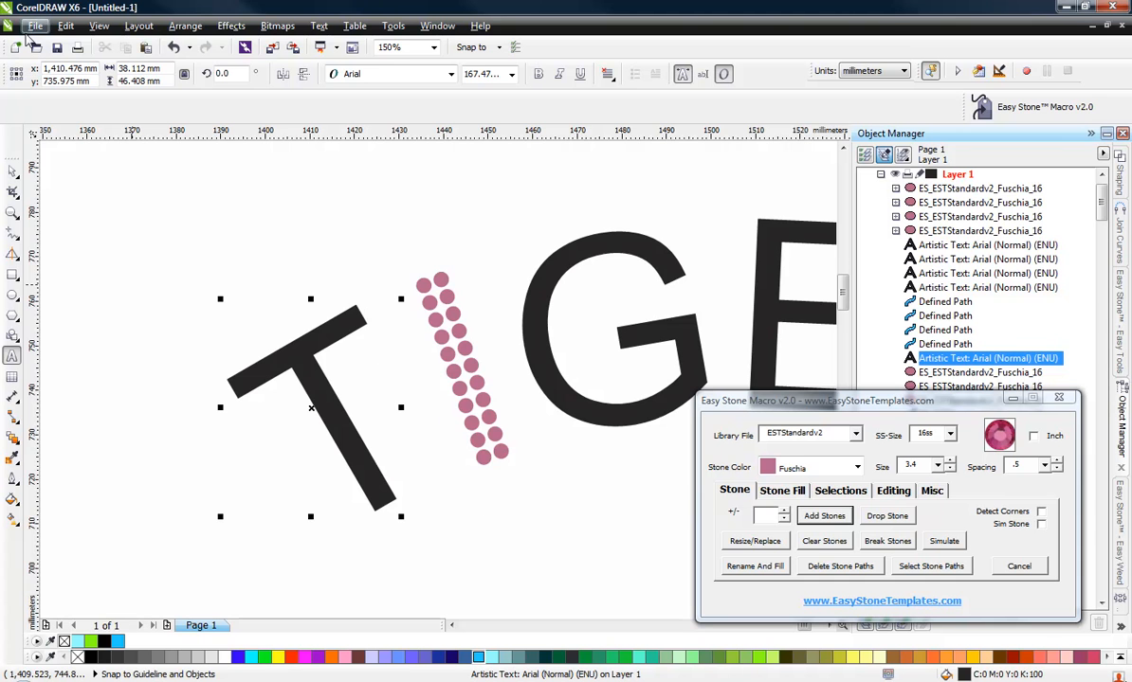
{"action": "left_click", "coordinate": [13, 171]}
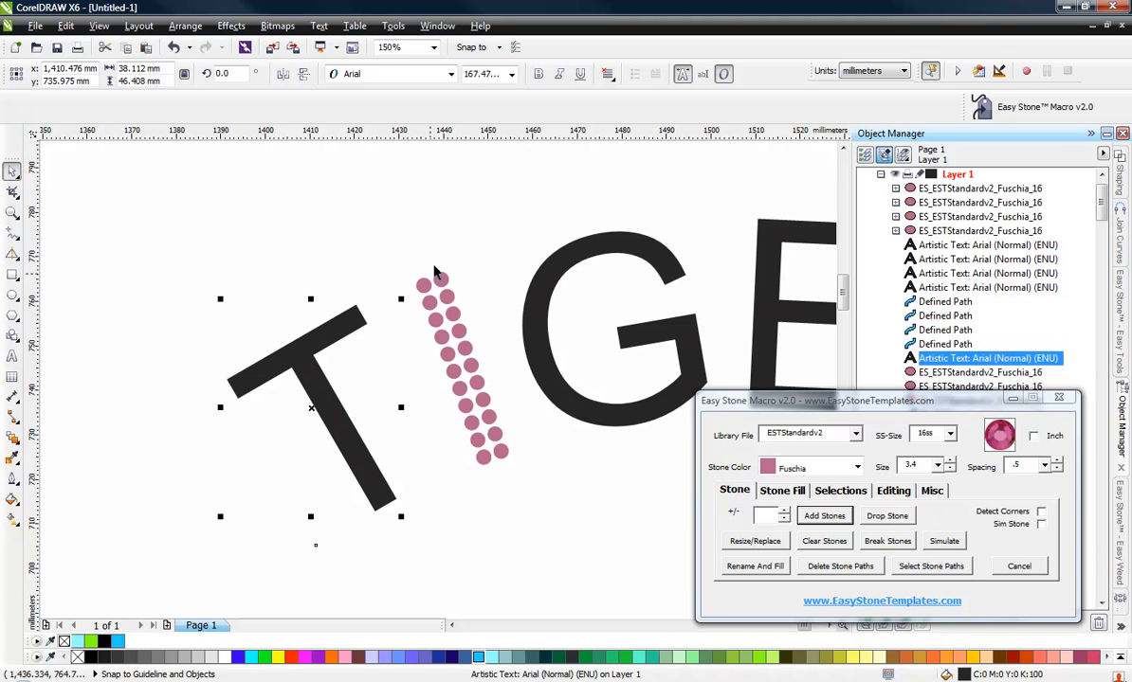
{"action": "scroll", "coordinate": [424, 255], "scroll_direction": "down", "scroll_amount": 2}
{"action": "left_click", "coordinate": [499, 258], "text": "shift"}
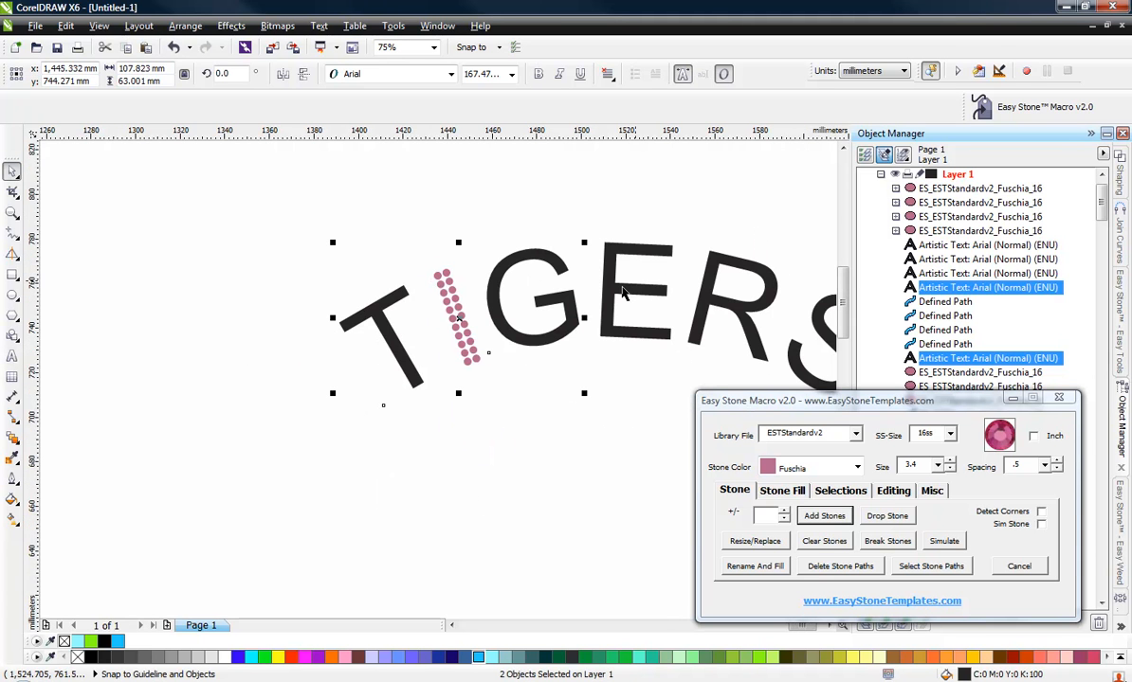
{"action": "left_click", "coordinate": [614, 289], "text": "shift"}
{"action": "left_click", "coordinate": [706, 308], "text": "shift"}
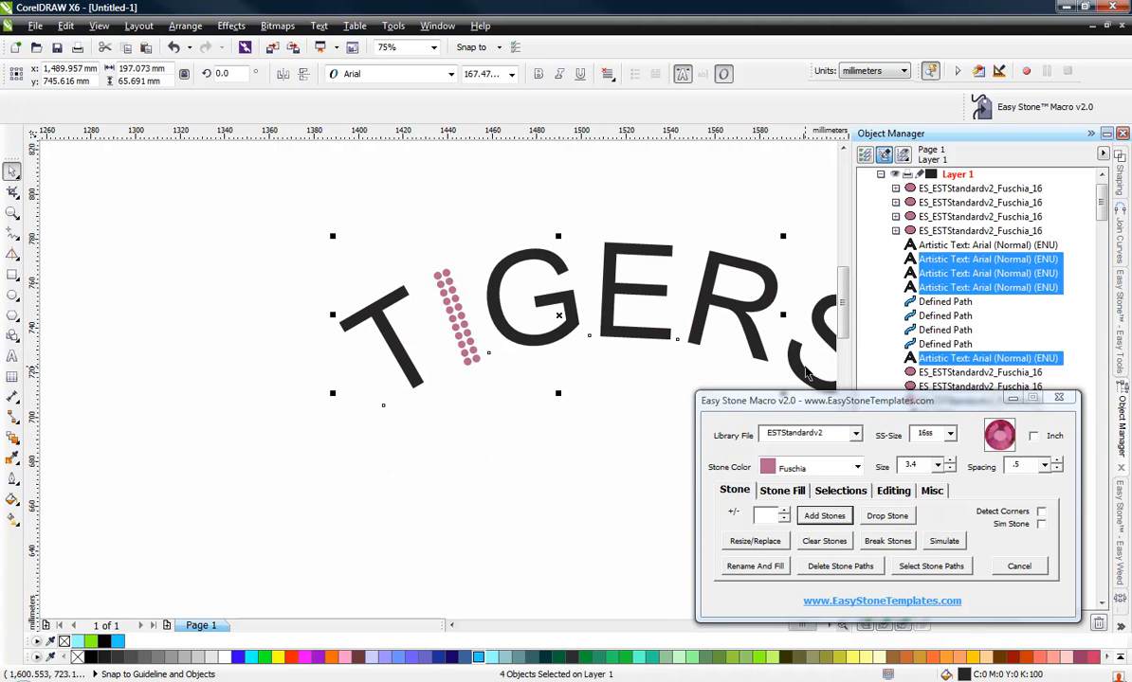
{"action": "left_click", "coordinate": [801, 376], "text": "shift"}
{"action": "left_click", "coordinate": [785, 491]}
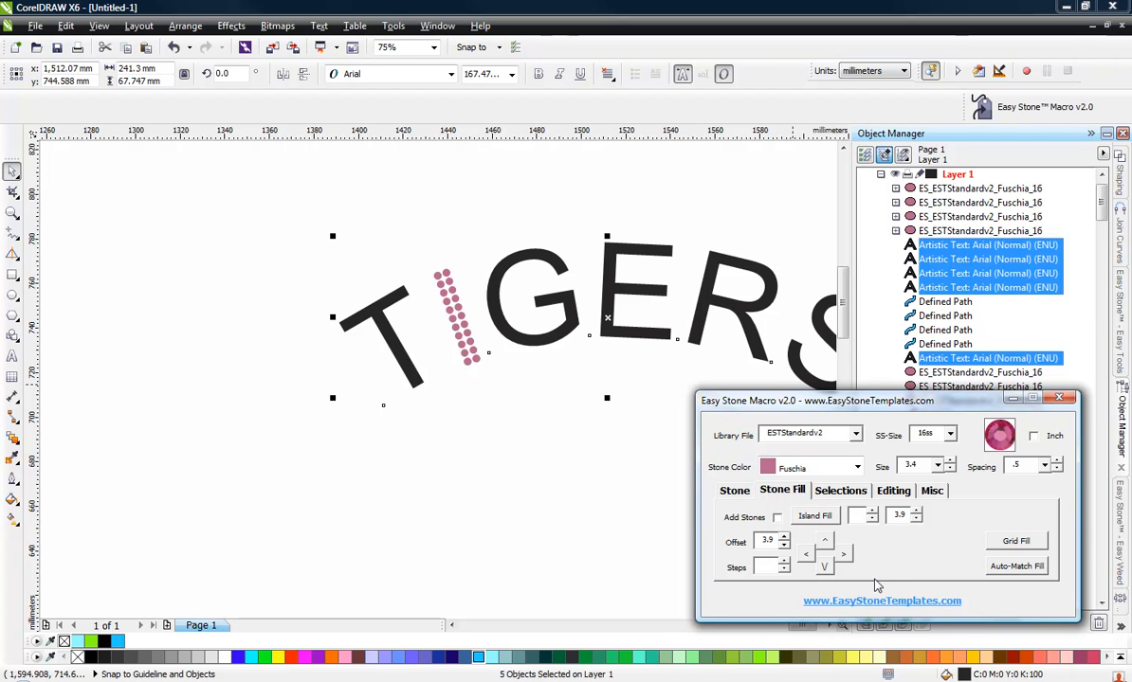
{"action": "type", "text": ".75"}
{"action": "left_click", "coordinate": [808, 517]}
{"action": "left_click", "coordinate": [361, 379]}
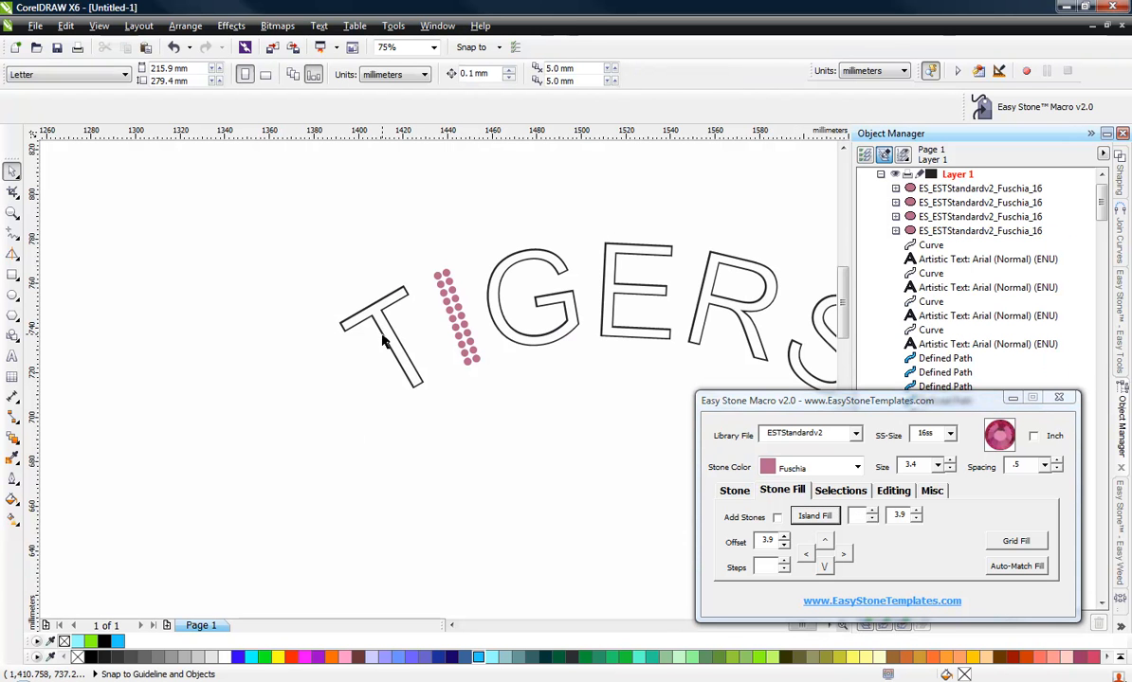
Step: Delete the original text objects of the letters T, G, E, R and S, keeping only their inner contours
{"action": "scroll", "coordinate": [384, 332], "scroll_direction": "up", "scroll_amount": 2}
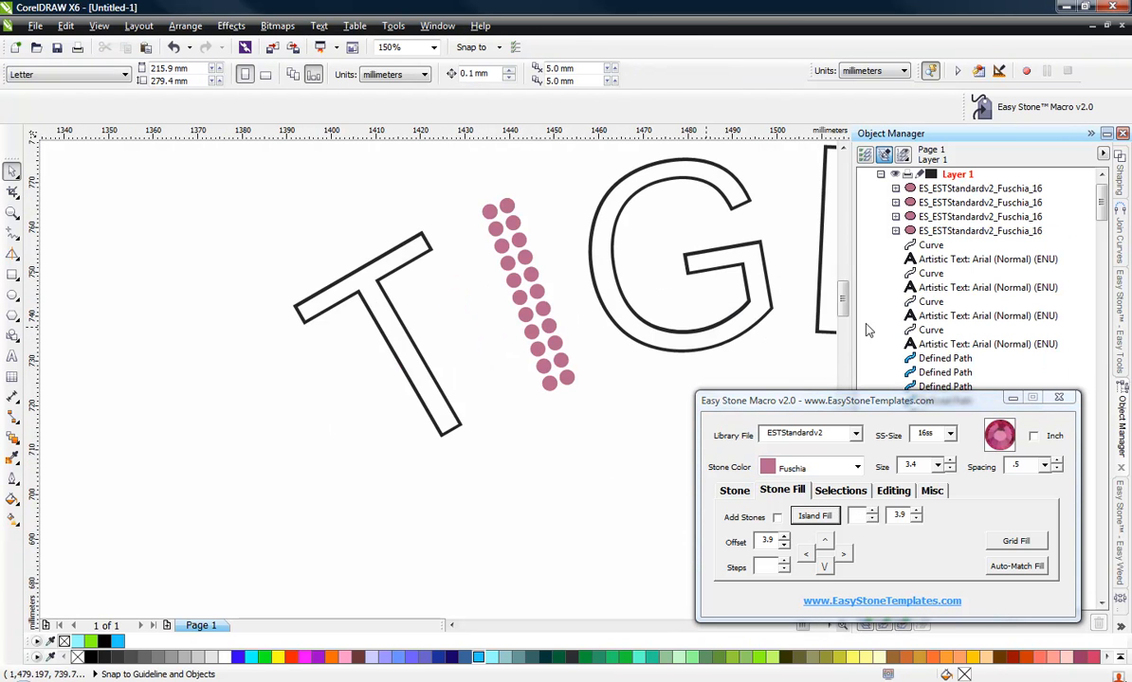
{"action": "left_click", "coordinate": [976, 259]}
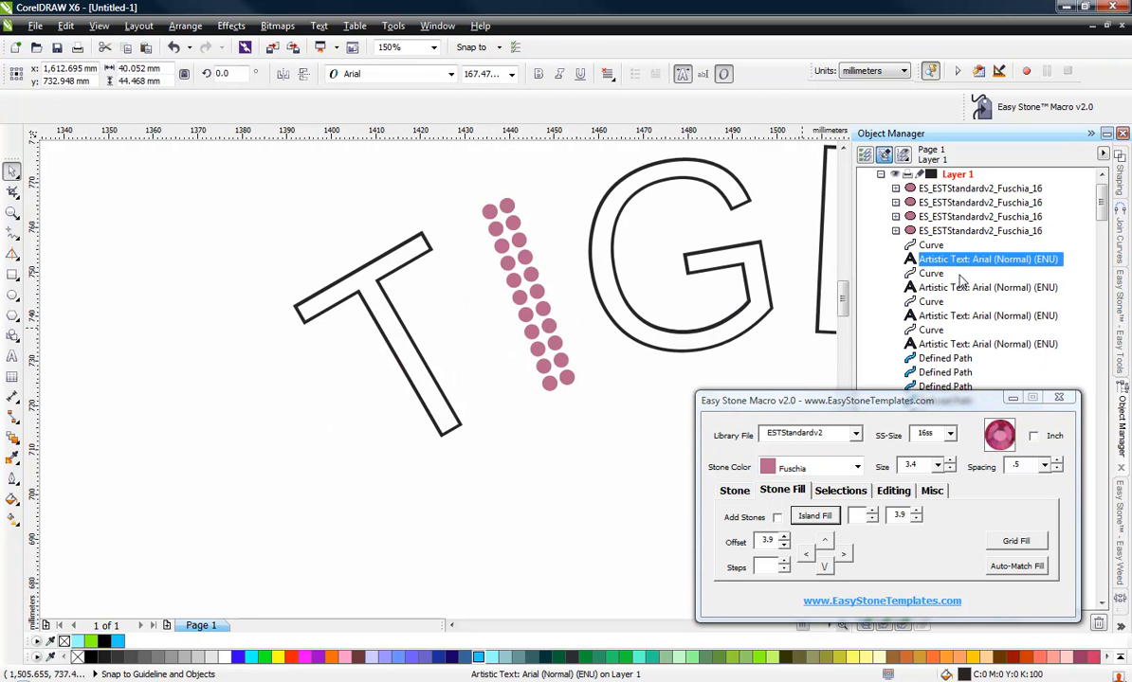
{"action": "left_click", "coordinate": [962, 290], "text": "ctrl"}
{"action": "left_click", "coordinate": [964, 317], "text": "ctrl"}
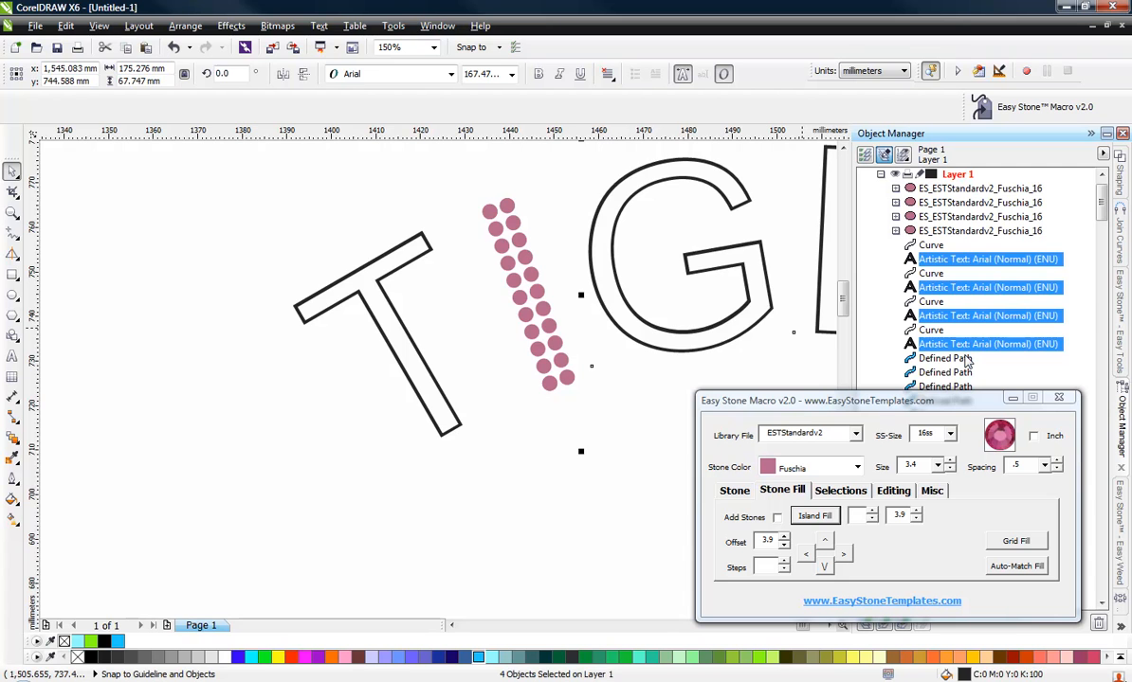
{"action": "key", "text": "Delete"}
{"action": "scroll", "coordinate": [375, 265], "scroll_direction": "up", "scroll_amount": 2}
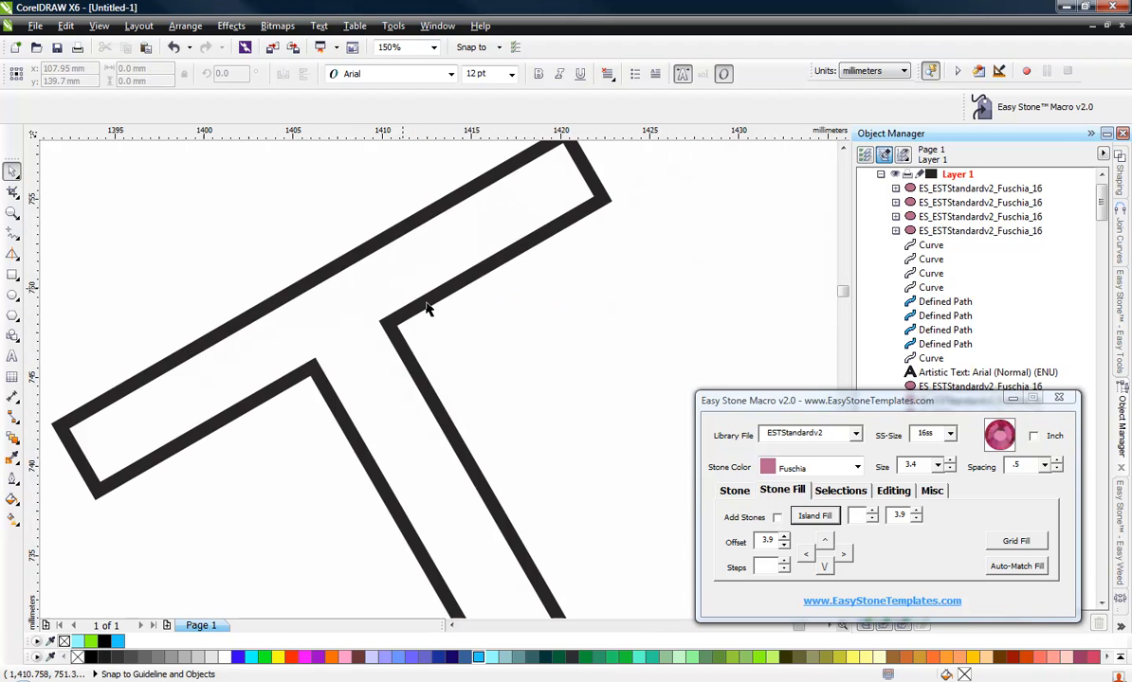
{"action": "left_click", "coordinate": [432, 305]}
{"action": "key", "text": "Delete"}
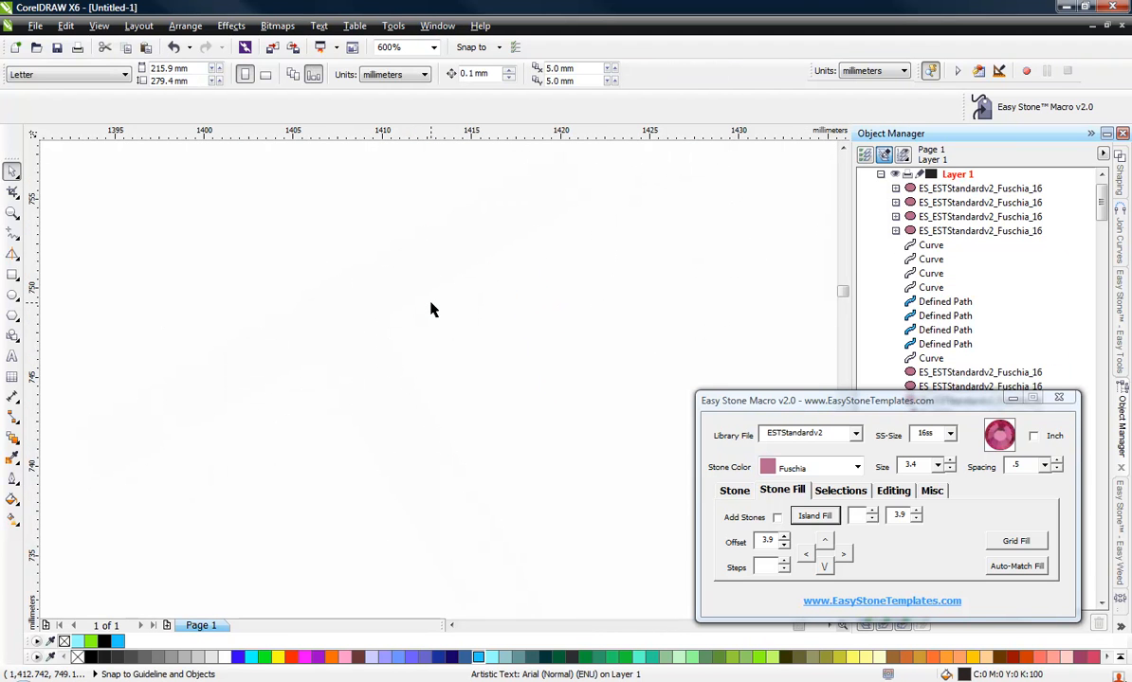
Step: Switch the display to Wireframe and bring the whole TIGERS lettering into view
{"action": "left_click", "coordinate": [125, 28]}
{"action": "mouse_move", "coordinate": [93, 28]}
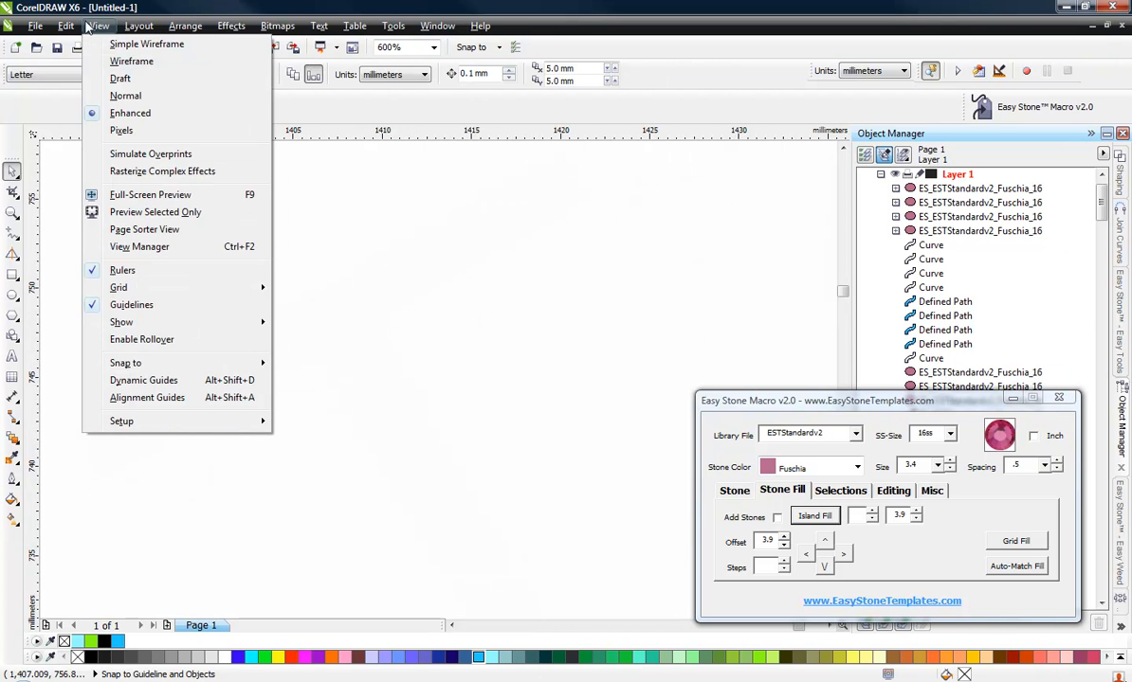
{"action": "left_click", "coordinate": [114, 64]}
{"action": "scroll", "coordinate": [233, 177], "scroll_direction": "down", "scroll_amount": 2}
{"action": "scroll", "coordinate": [254, 360], "scroll_direction": "down", "scroll_amount": 1}
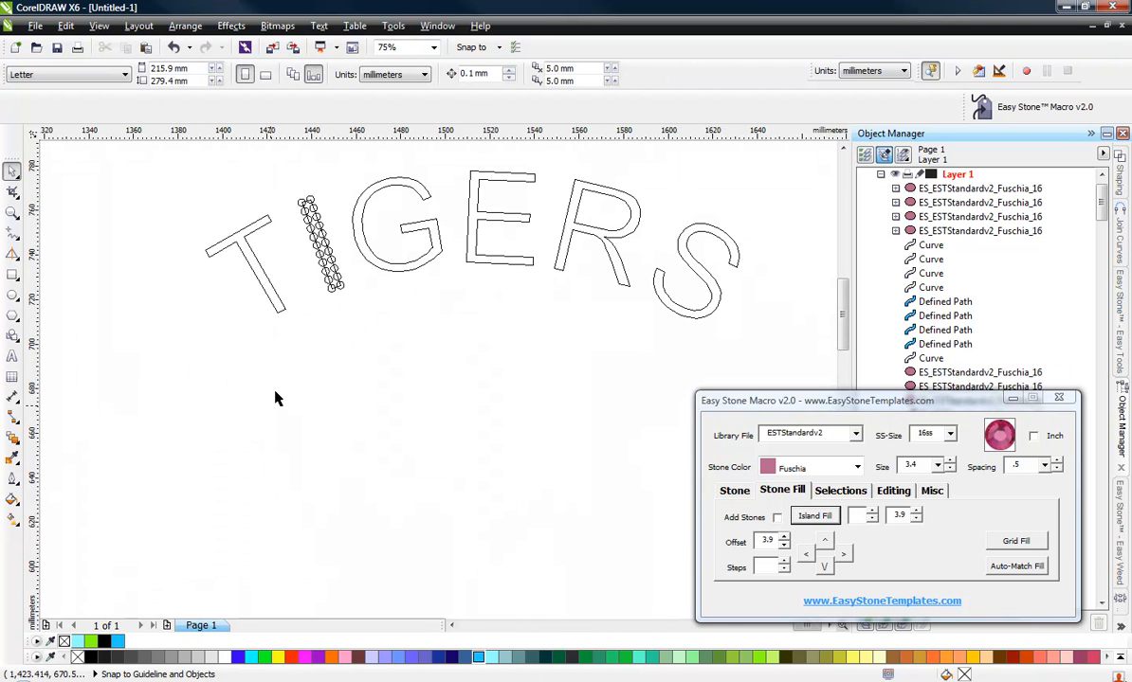
Step: Fill the inner contours of the letters T, G, E and R with light blue
{"action": "left_click", "coordinate": [238, 249]}
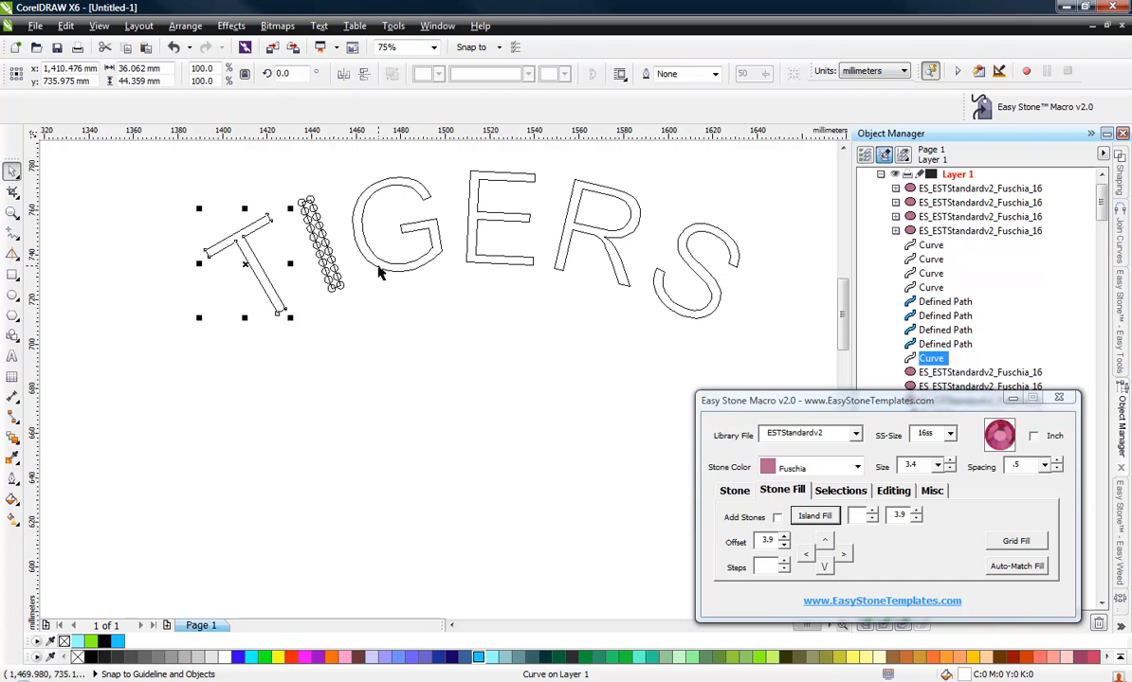
{"action": "left_click", "coordinate": [441, 245], "text": "shift"}
{"action": "left_click", "coordinate": [523, 260], "text": "shift"}
{"action": "left_click", "coordinate": [569, 237], "text": "shift"}
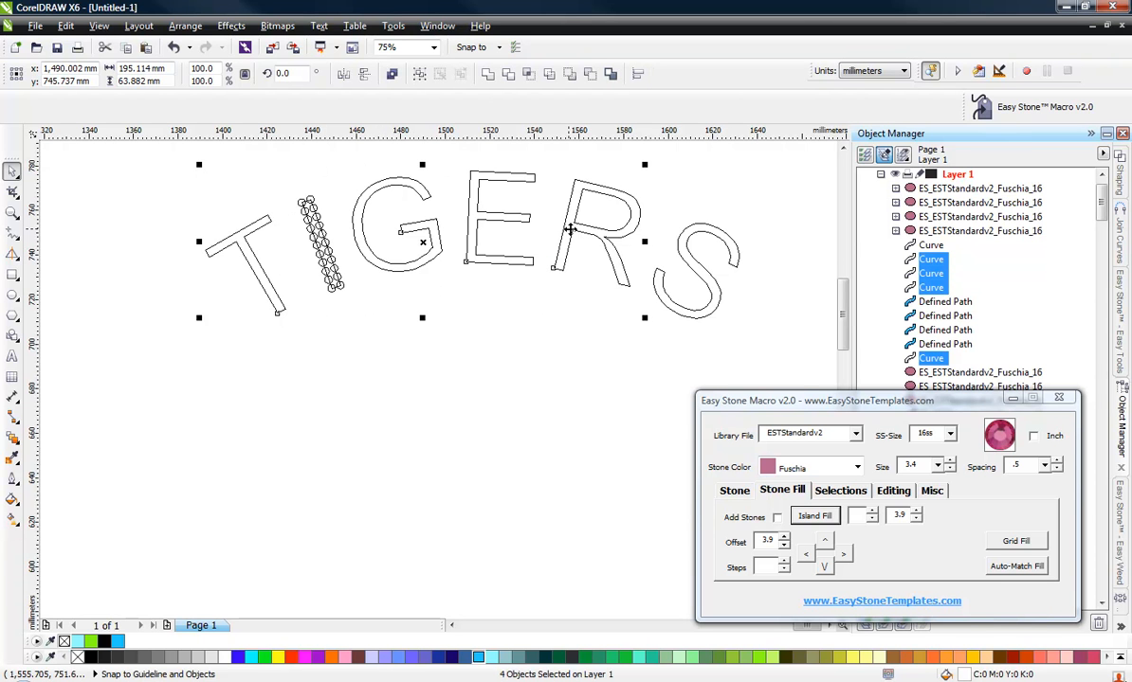
{"action": "left_click", "coordinate": [479, 658]}
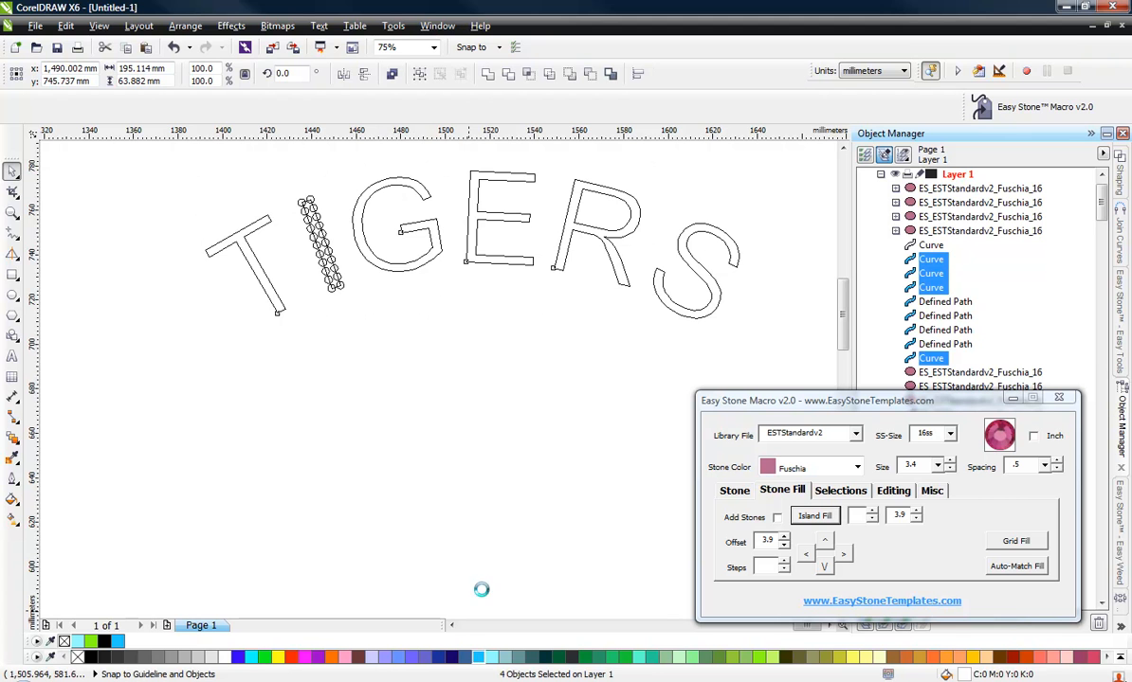
{"action": "left_click", "coordinate": [463, 471]}
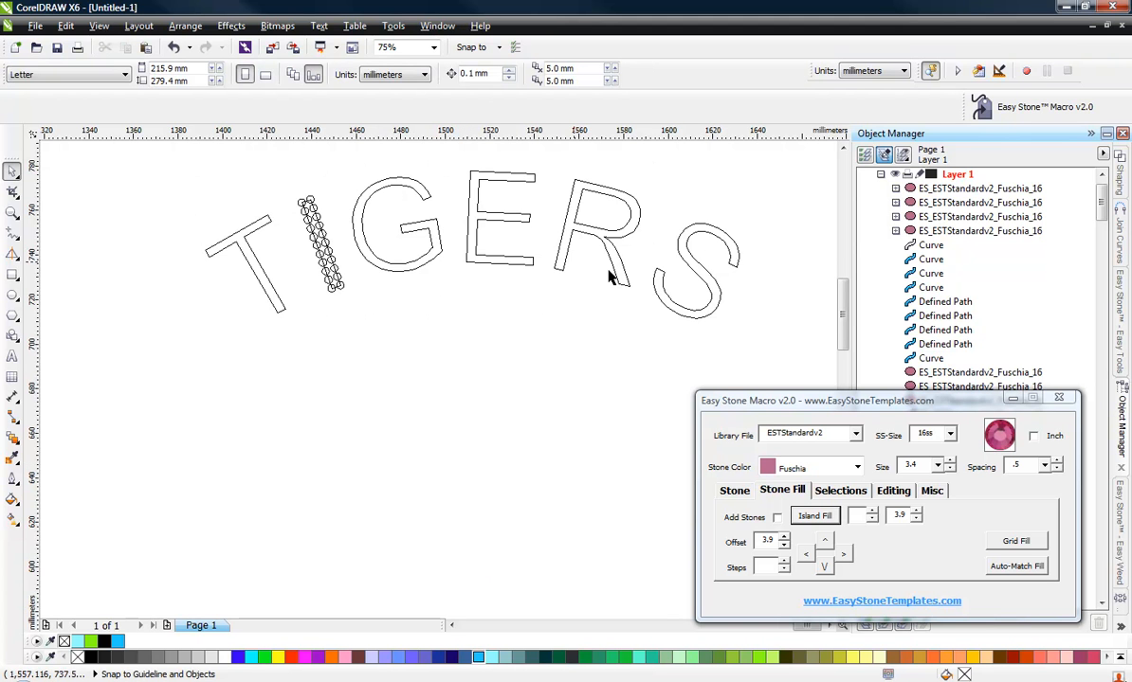
Step: Break the S contour at the four corner nodes of its two ends and open the macro's stone-adding options
{"action": "scroll", "coordinate": [740, 246], "scroll_direction": "up", "scroll_amount": 2}
{"action": "scroll", "coordinate": [377, 197], "scroll_direction": "down", "scroll_amount": 1}
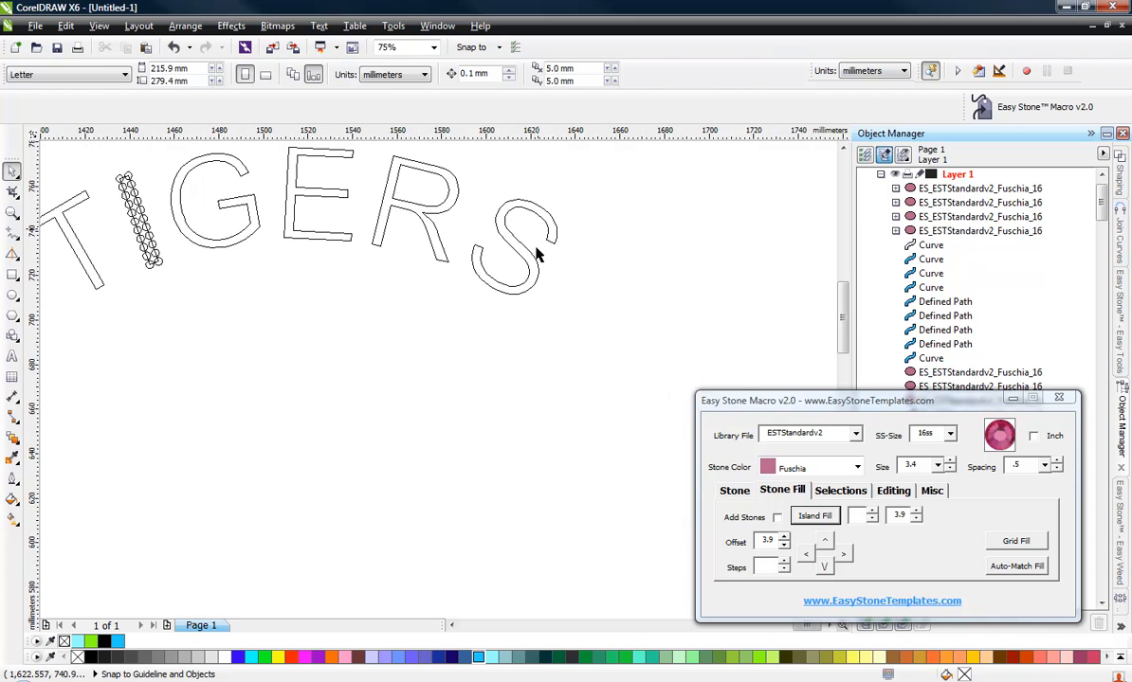
{"action": "scroll", "coordinate": [549, 185], "scroll_direction": "up", "scroll_amount": 2}
{"action": "left_click", "coordinate": [546, 190]}
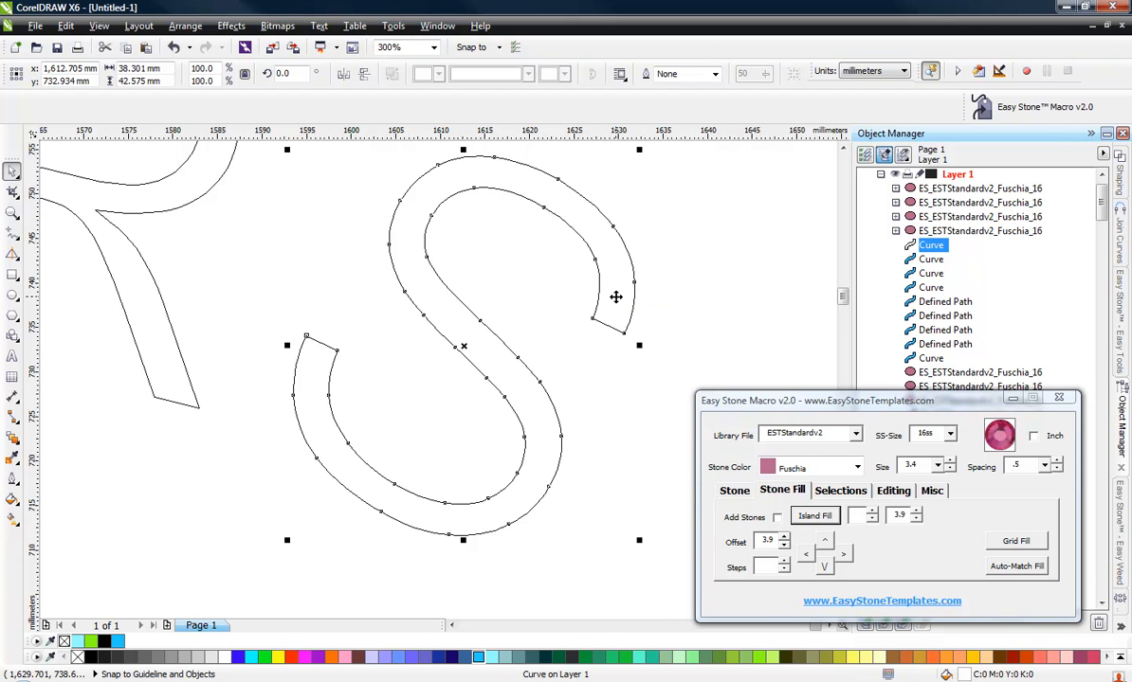
{"action": "key", "text": "F10"}
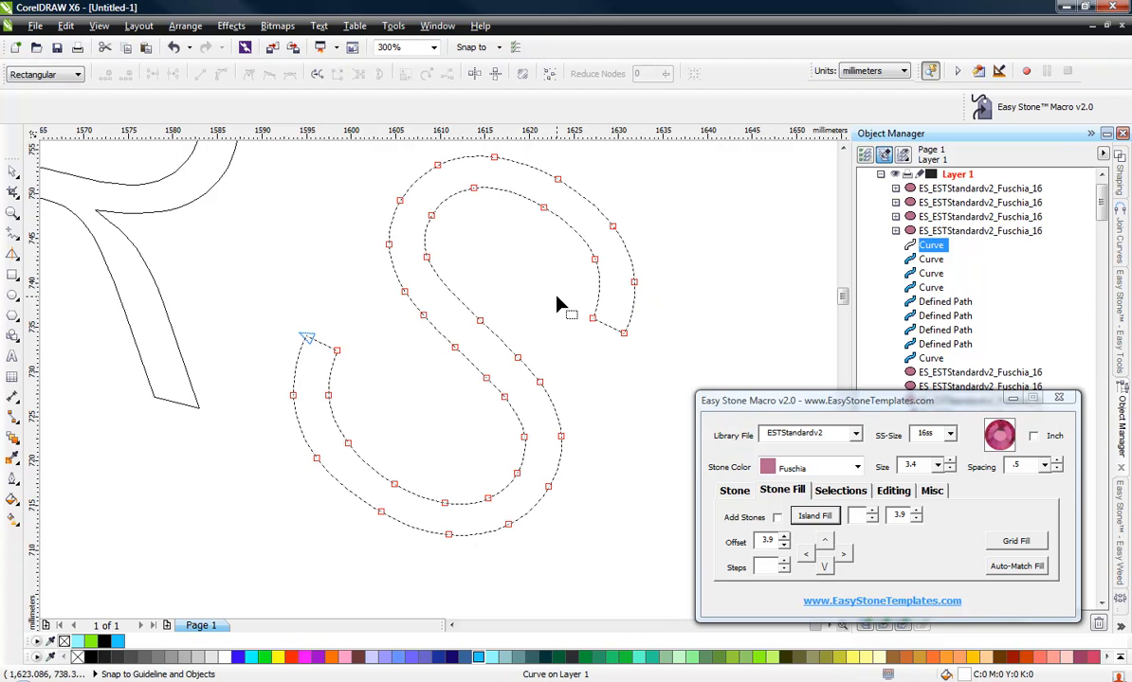
{"action": "left_click_drag", "start_coordinate": [561, 296], "coordinate": [679, 382]}
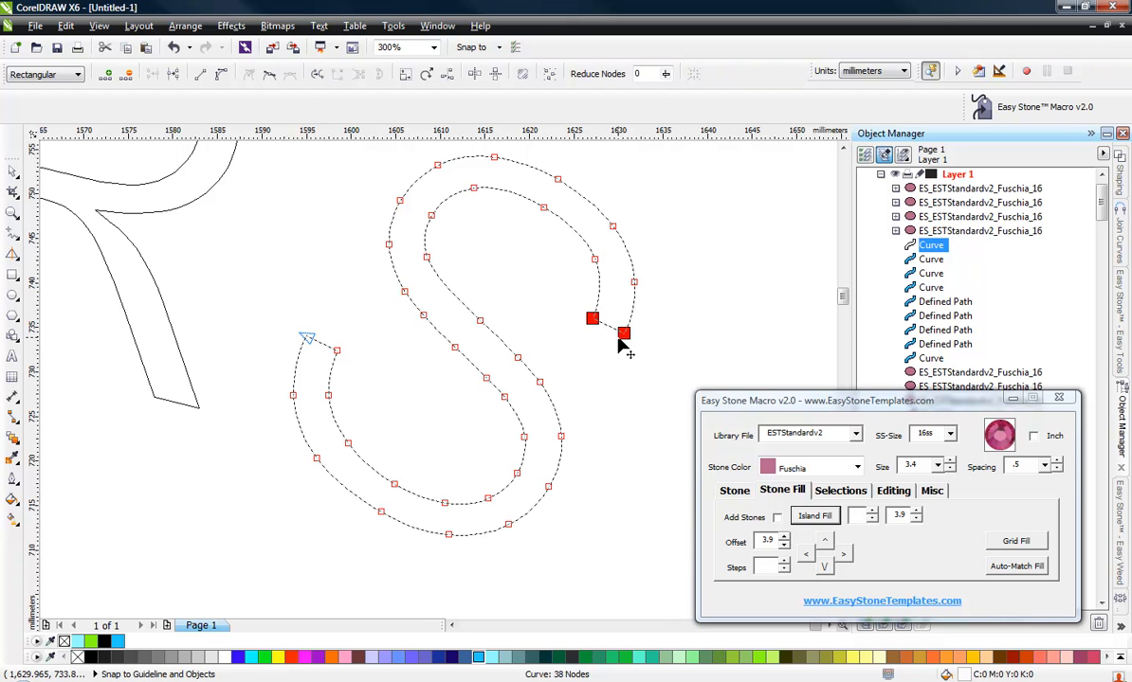
{"action": "left_click_drag", "start_coordinate": [341, 332], "coordinate": [359, 370]}
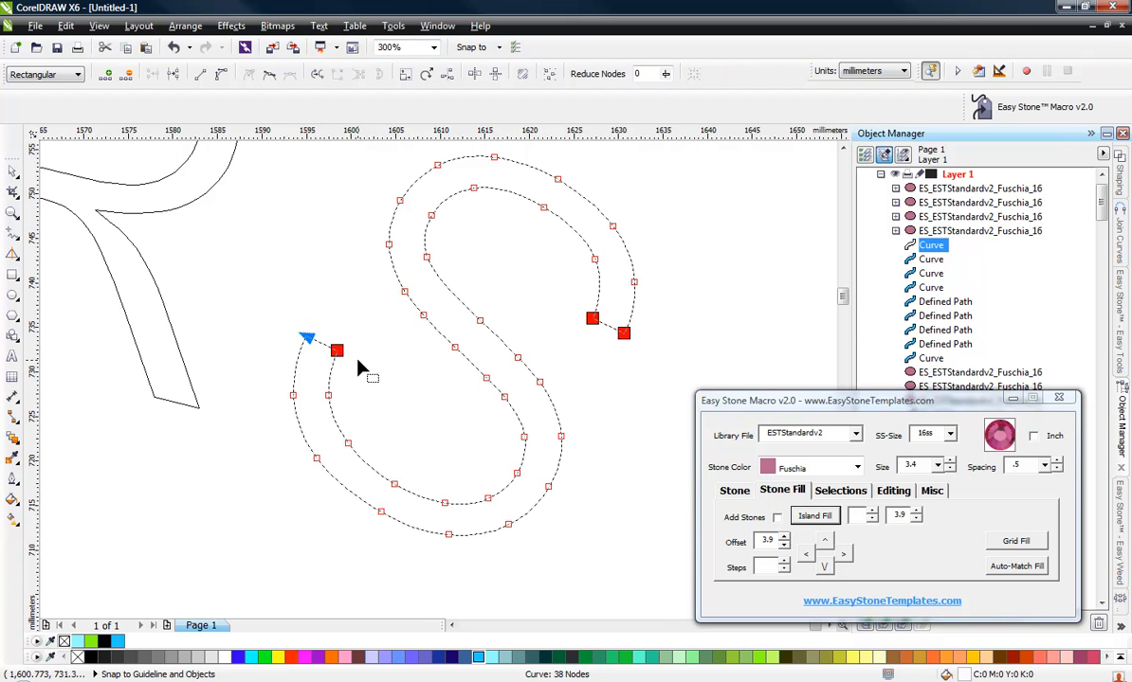
{"action": "left_click", "coordinate": [891, 491]}
{"action": "left_click", "coordinate": [821, 519]}
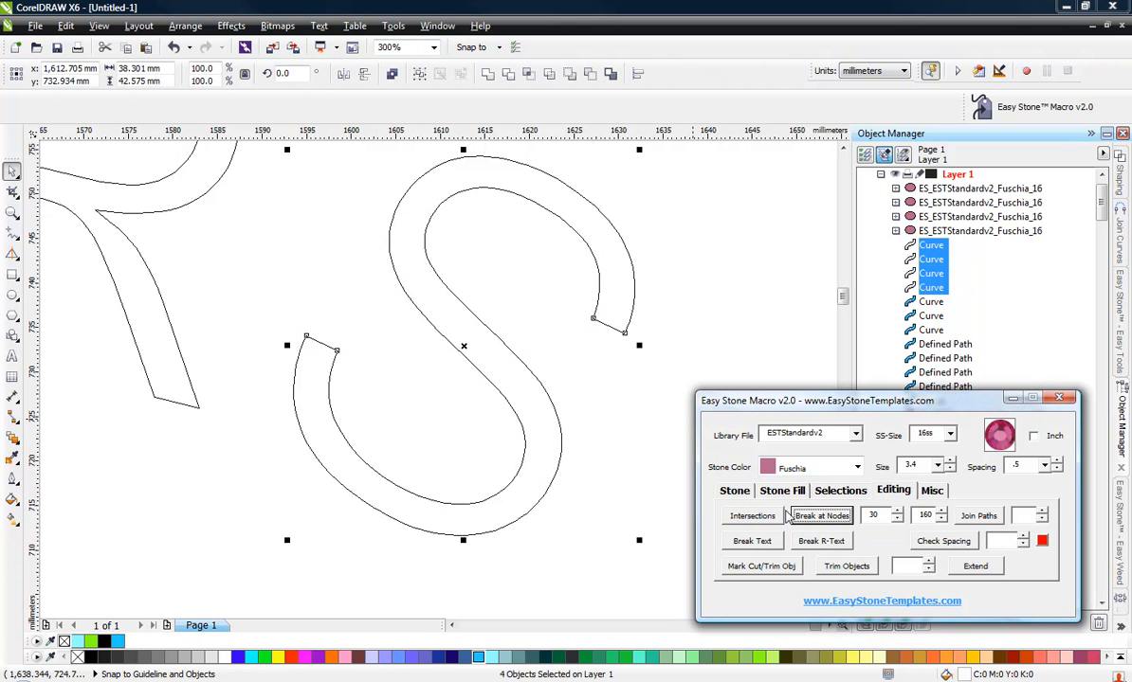
{"action": "left_click", "coordinate": [733, 491]}
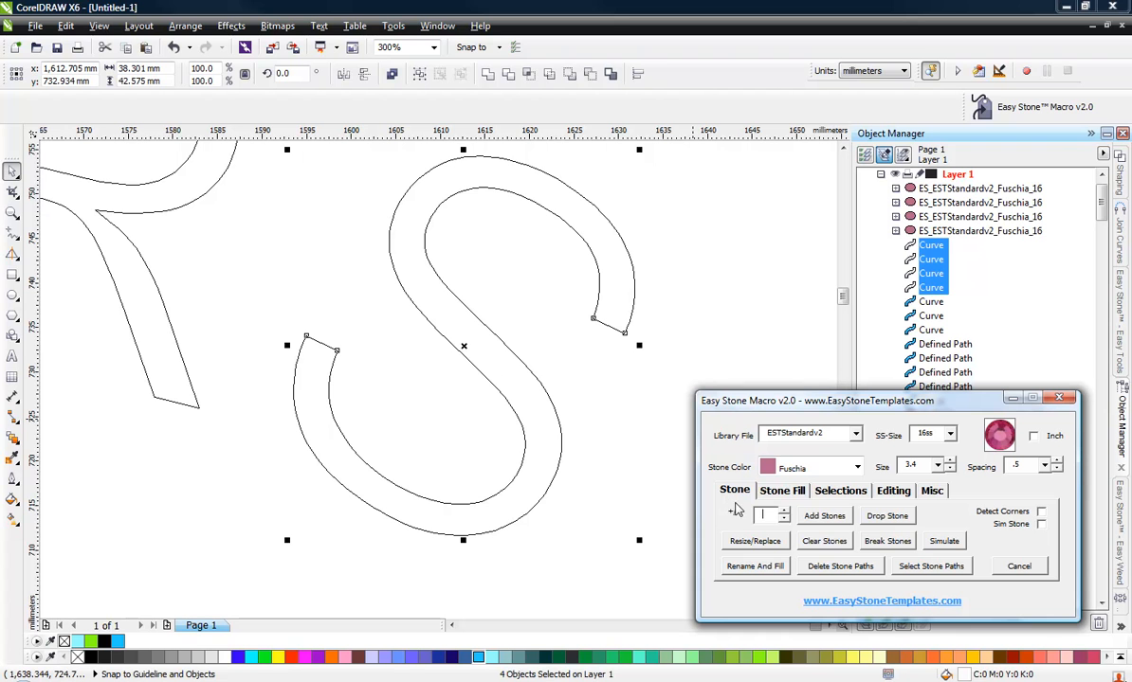
Step: Add 16ss Fuschia stones, size 3.4 with .5 spacing, along the broken S contour and deselect the result
{"action": "left_click", "coordinate": [822, 516]}
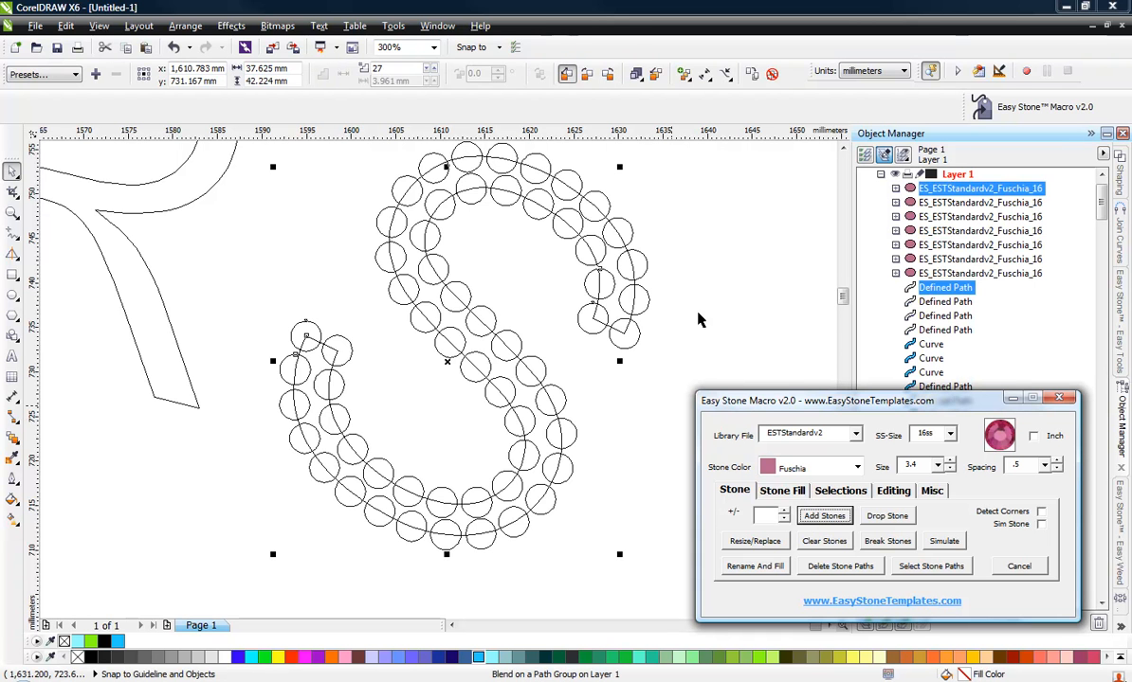
{"action": "left_click", "coordinate": [584, 555]}
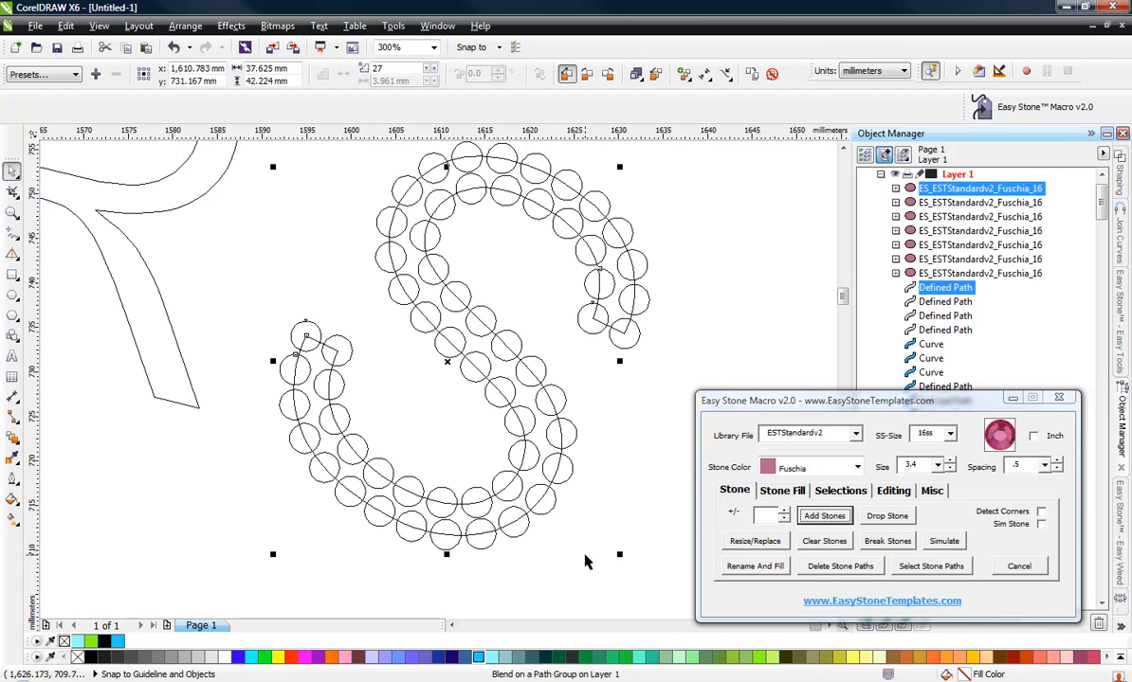
{"action": "left_click", "coordinate": [585, 562]}
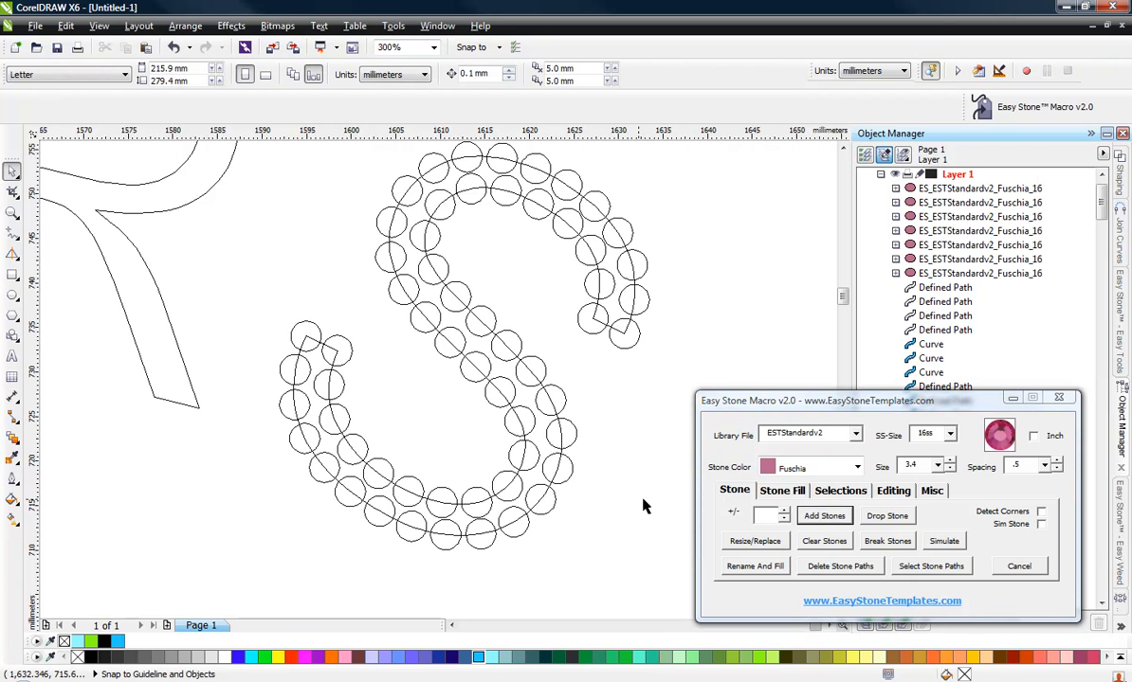
Step: Break the R contour at the corner nodes of its stem, inner counter, leg joint and leg end
{"action": "scroll", "coordinate": [643, 507], "scroll_direction": "down", "scroll_amount": 2}
{"action": "scroll", "coordinate": [411, 417], "scroll_direction": "down", "scroll_amount": 2}
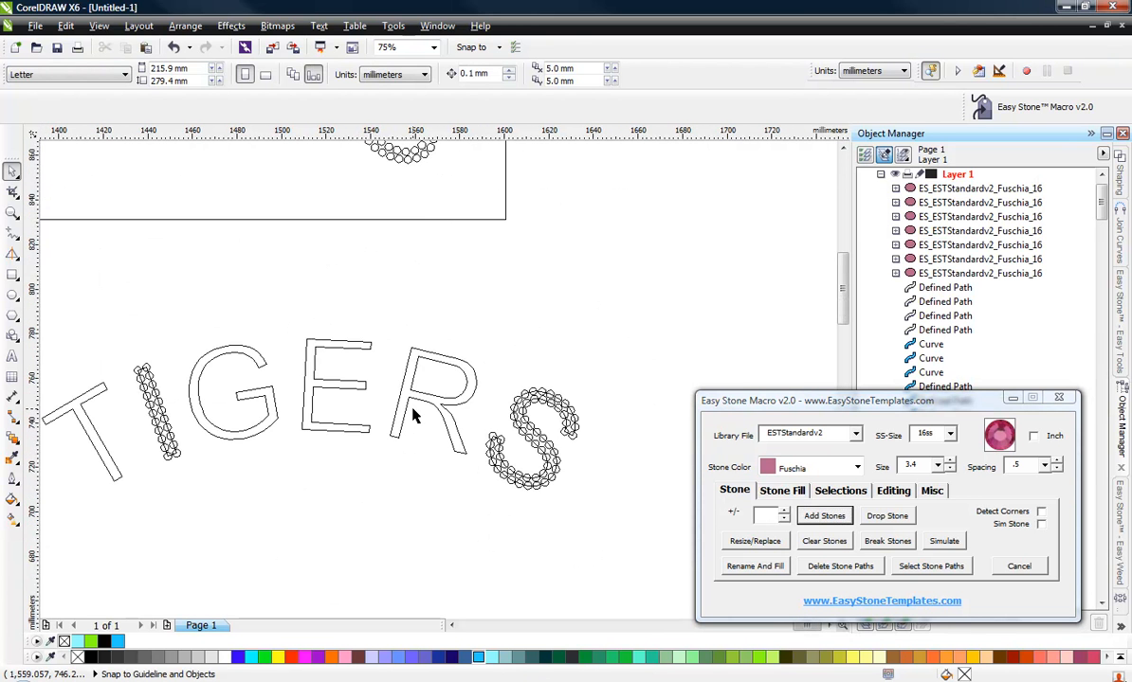
{"action": "scroll", "coordinate": [434, 361], "scroll_direction": "up", "scroll_amount": 4}
{"action": "left_click", "coordinate": [433, 356]}
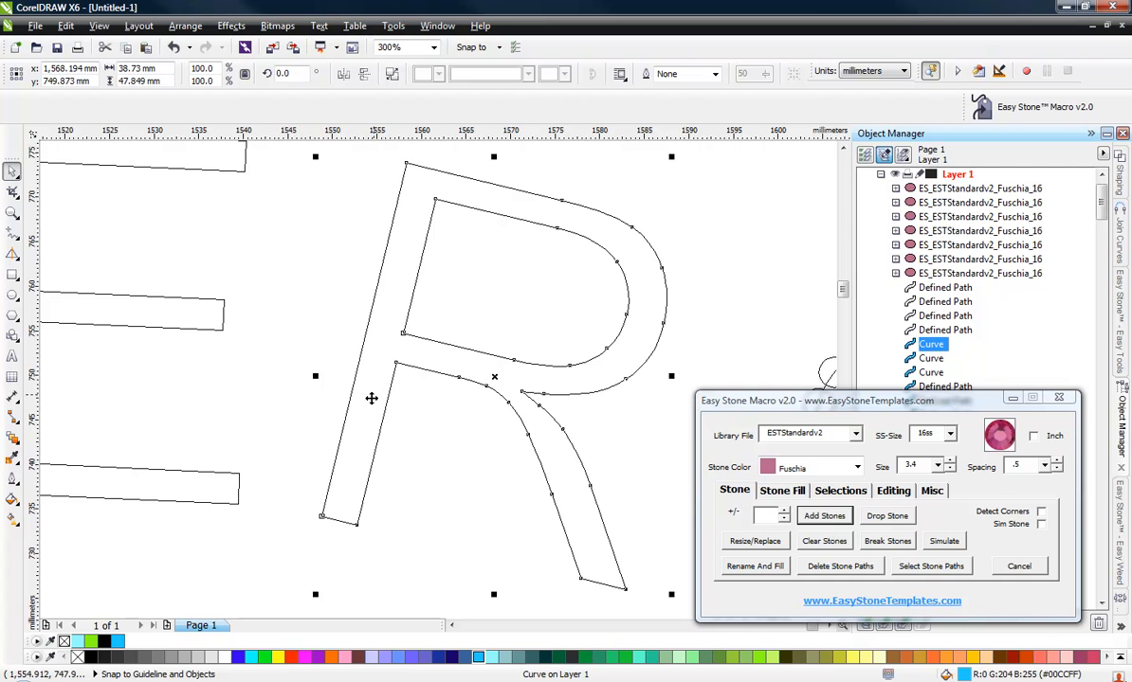
{"action": "key", "text": "F10"}
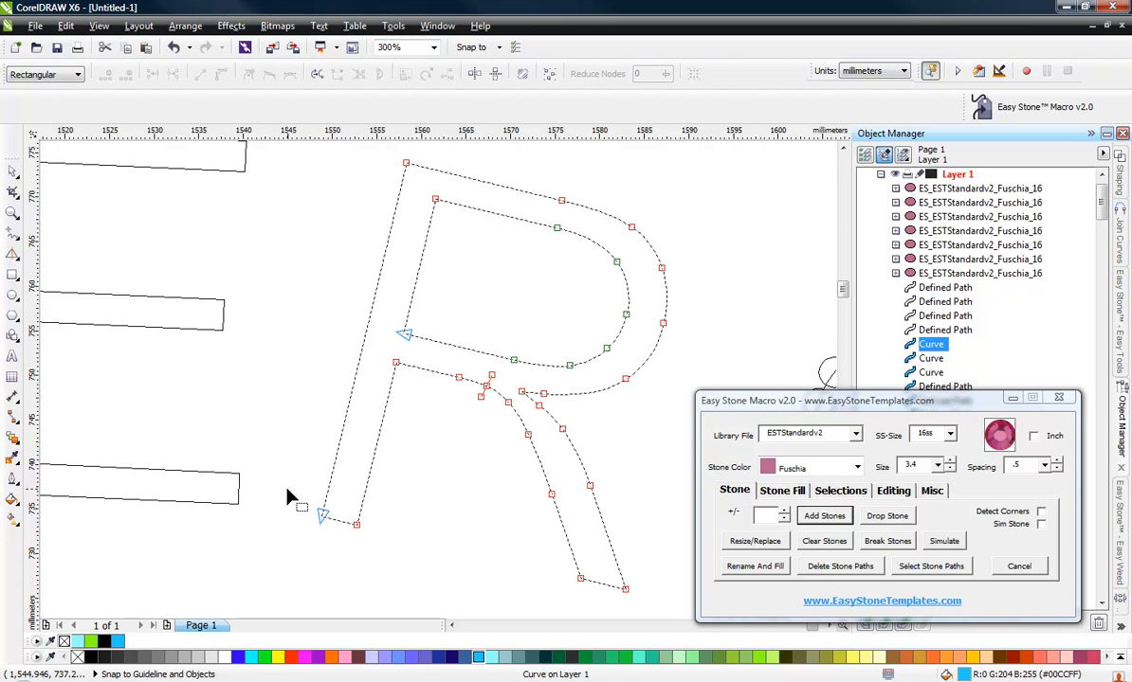
{"action": "left_click_drag", "start_coordinate": [292, 496], "coordinate": [424, 545]}
{"action": "left_click_drag", "start_coordinate": [330, 303], "coordinate": [419, 407]}
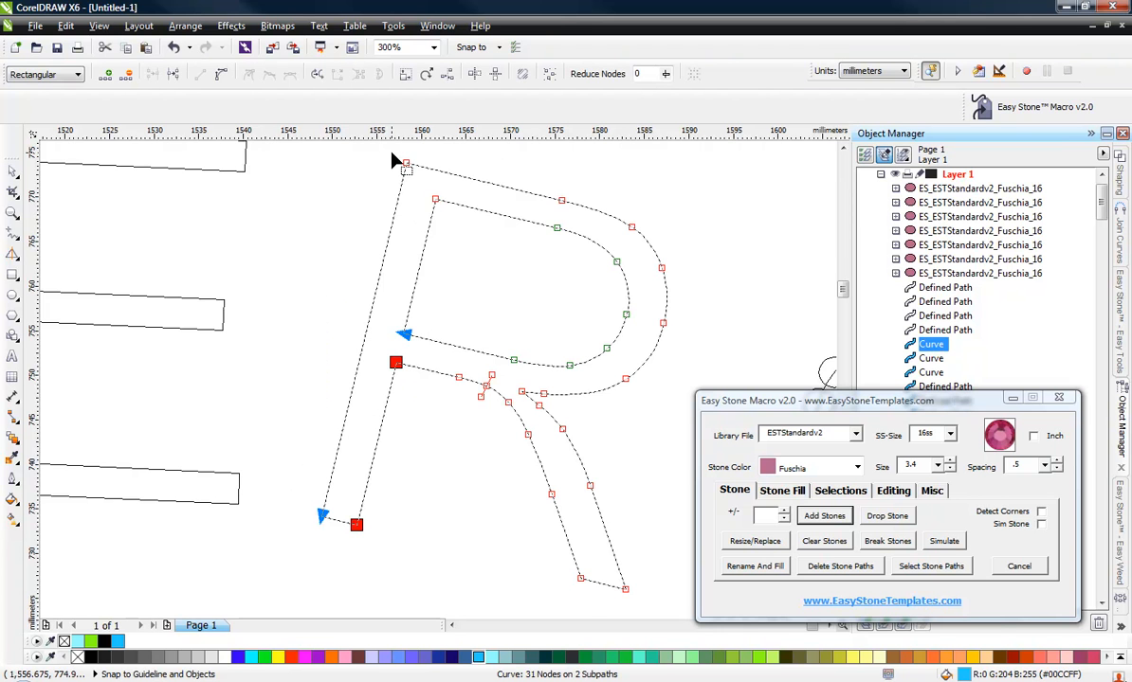
{"action": "left_click_drag", "start_coordinate": [395, 161], "coordinate": [463, 223]}
{"action": "scroll", "coordinate": [521, 400], "scroll_direction": "up", "scroll_amount": 1}
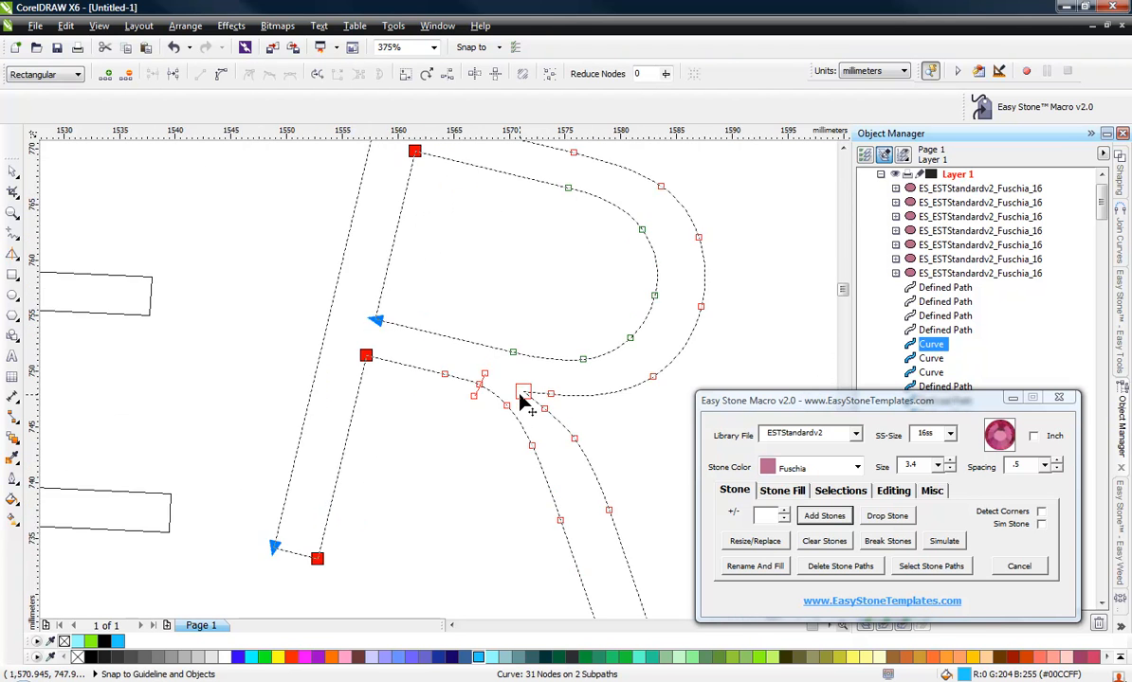
{"action": "scroll", "coordinate": [521, 400], "scroll_direction": "up", "scroll_amount": 3}
{"action": "left_click_drag", "start_coordinate": [519, 359], "coordinate": [537, 414]}
{"action": "scroll", "coordinate": [460, 278], "scroll_direction": "down", "scroll_amount": 2}
{"action": "scroll", "coordinate": [434, 332], "scroll_direction": "down", "scroll_amount": 1}
{"action": "left_click_drag", "start_coordinate": [497, 523], "coordinate": [642, 587]}
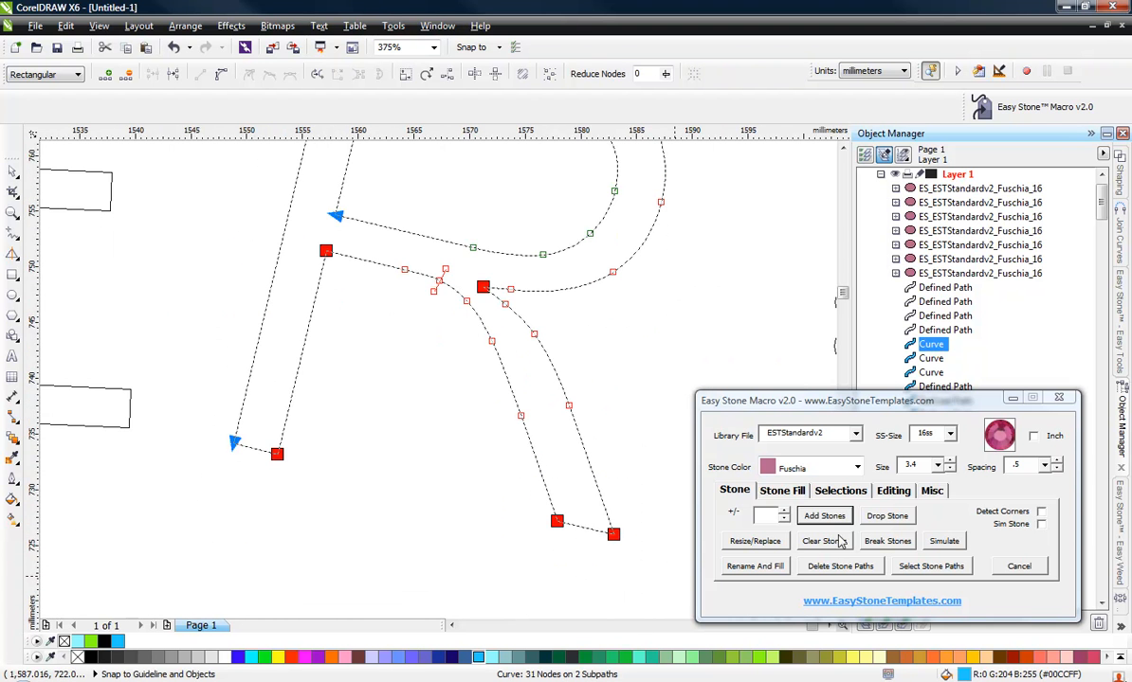
{"action": "left_click", "coordinate": [886, 495]}
{"action": "left_click", "coordinate": [821, 516]}
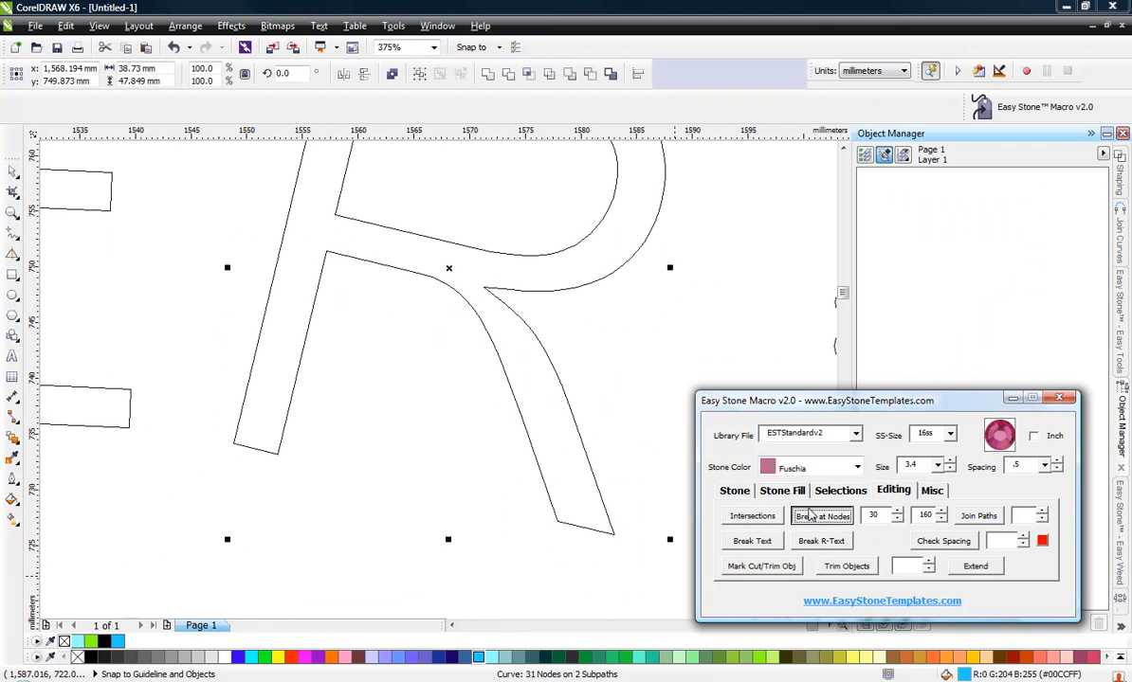
Step: Add 16ss Fuschia stones with .5 spacing along the R contour and inspect the spacing where the stem, bowl and leg meet
{"action": "left_click", "coordinate": [734, 491]}
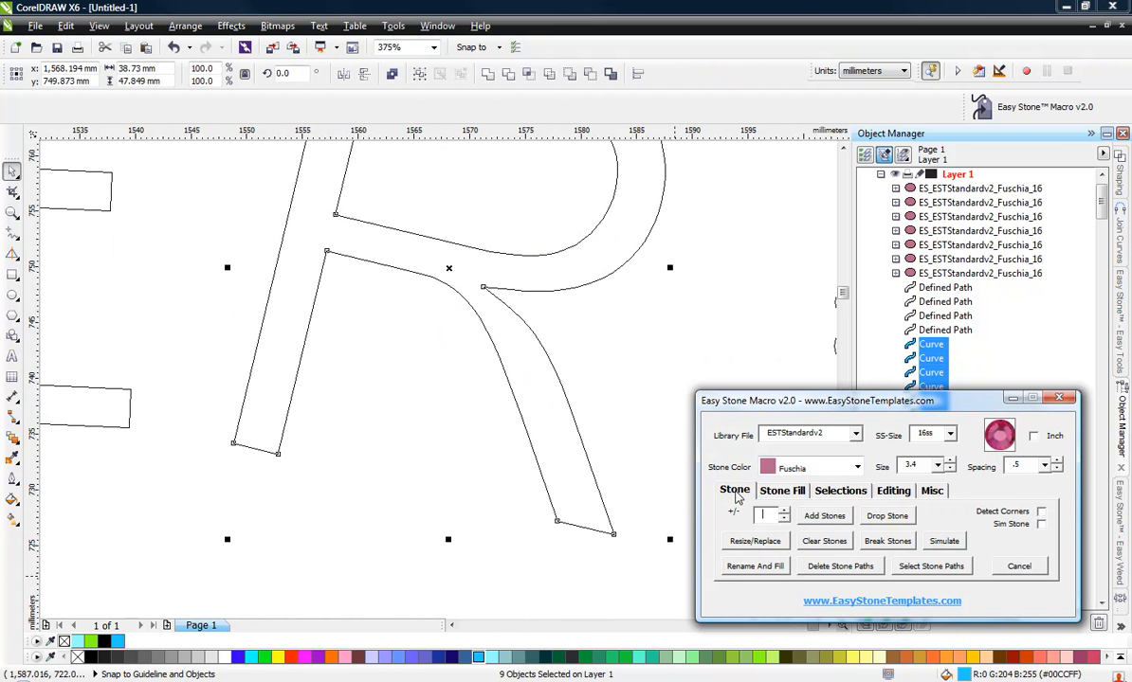
{"action": "left_click", "coordinate": [821, 516]}
{"action": "scroll", "coordinate": [394, 515], "scroll_direction": "down", "scroll_amount": 1}
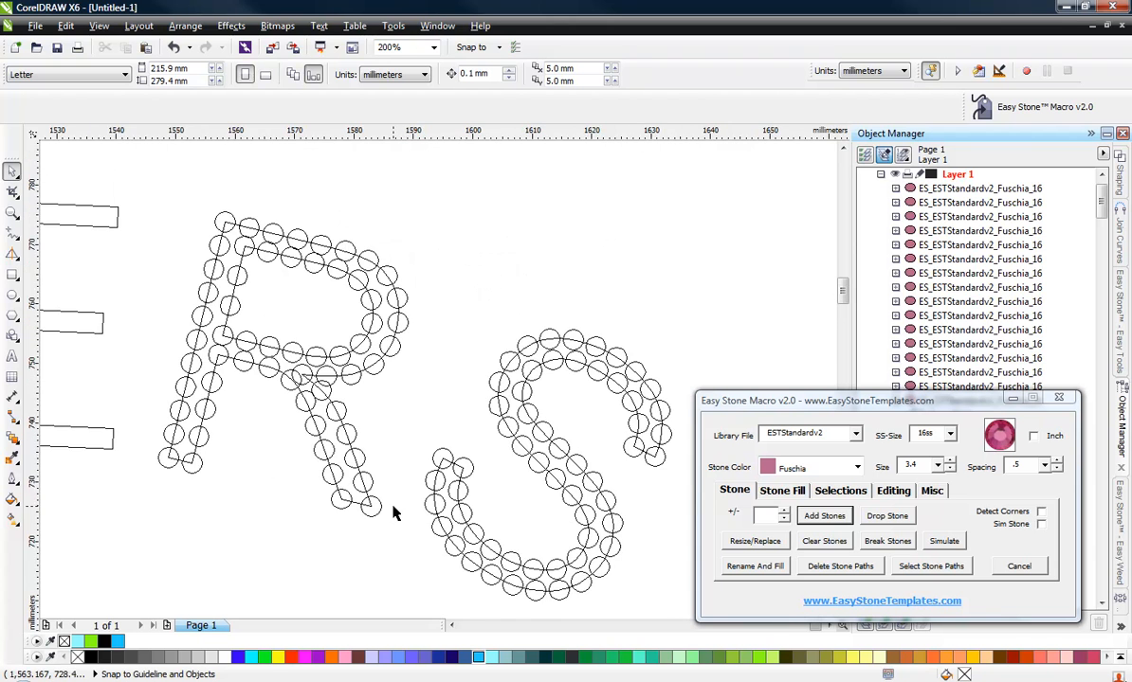
{"action": "scroll", "coordinate": [209, 359], "scroll_direction": "up", "scroll_amount": 1}
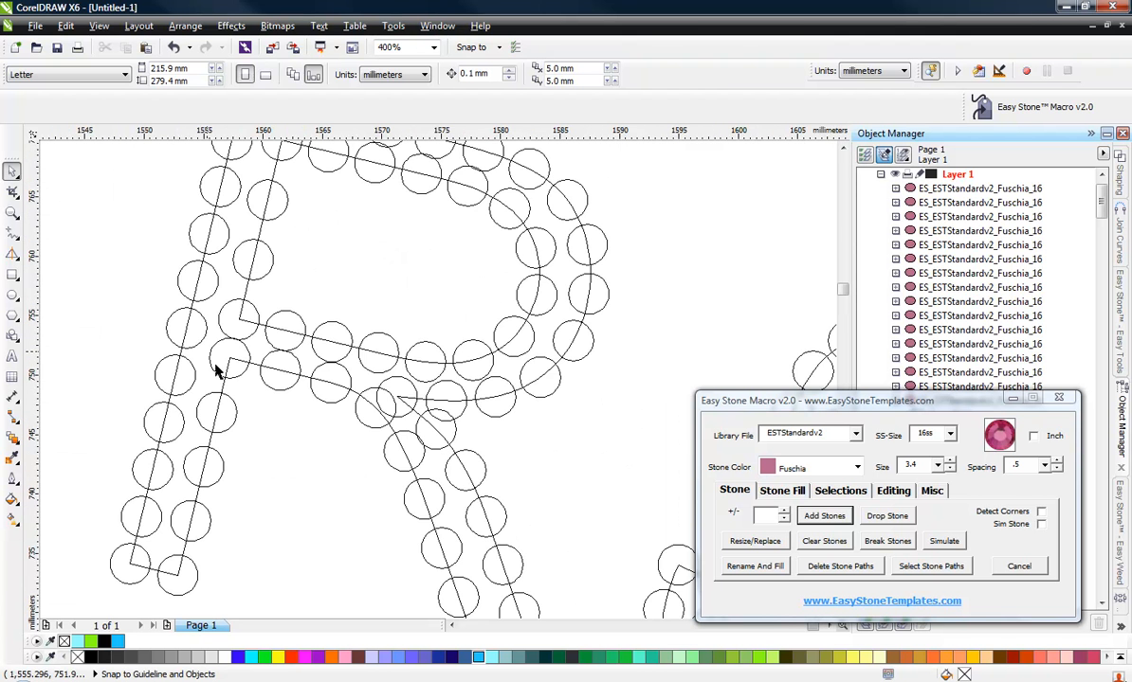
{"action": "scroll", "coordinate": [237, 351], "scroll_direction": "up", "scroll_amount": 2}
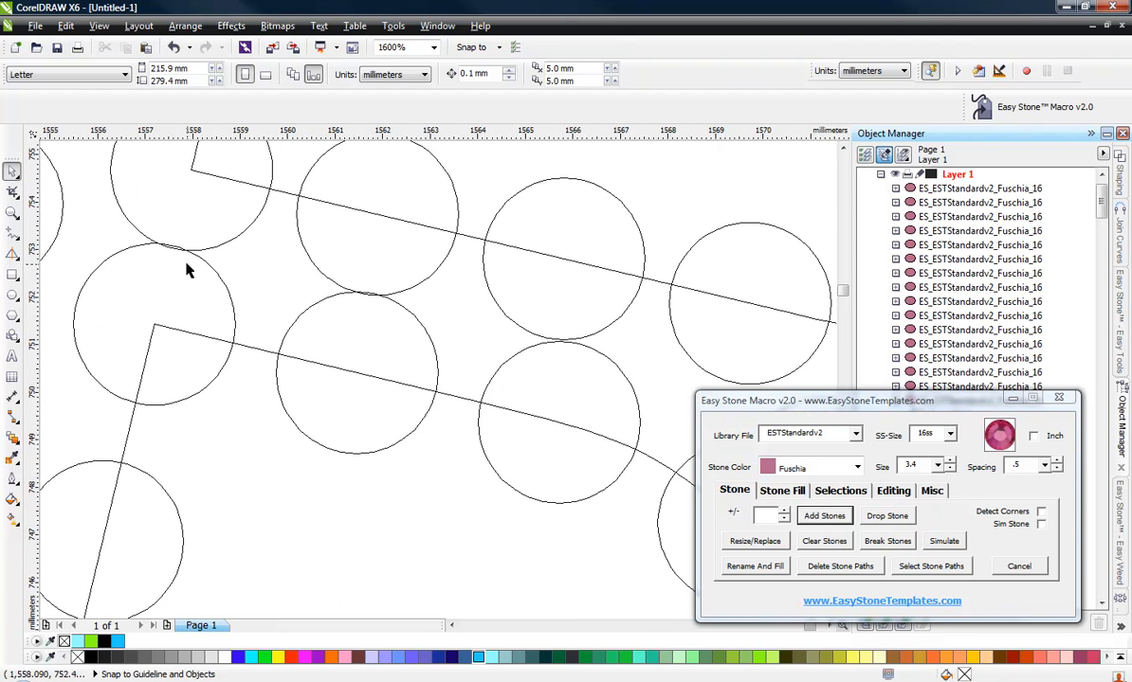
{"action": "scroll", "coordinate": [401, 280], "scroll_direction": "down", "scroll_amount": 2}
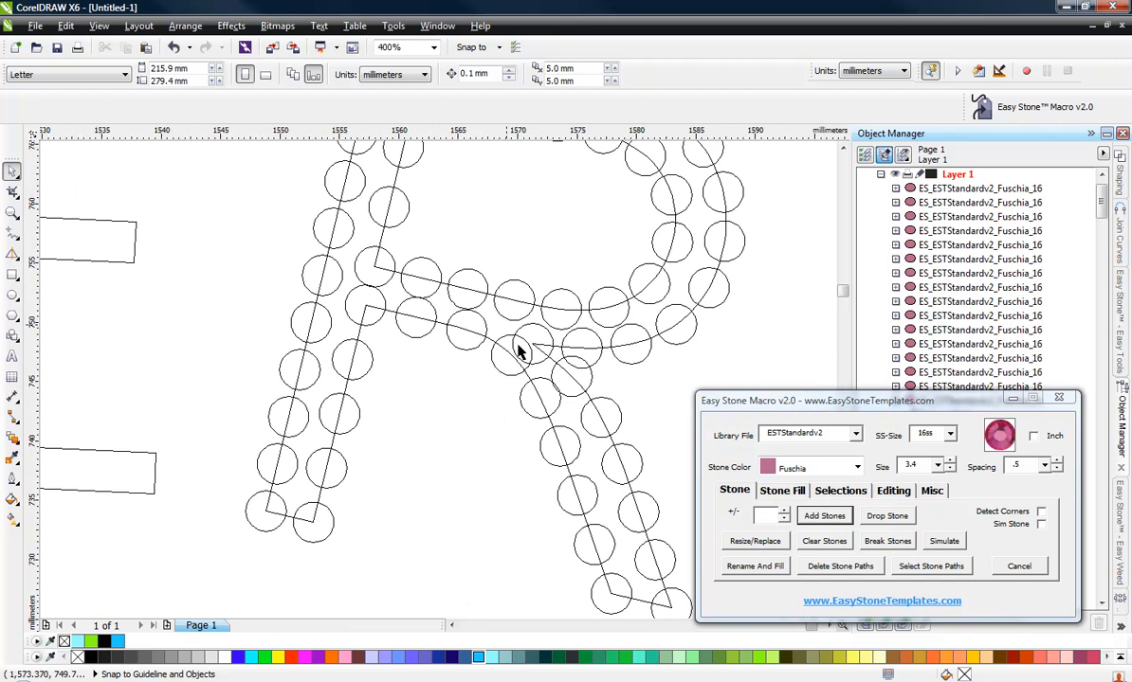
{"action": "scroll", "coordinate": [508, 331], "scroll_direction": "down", "scroll_amount": 1}
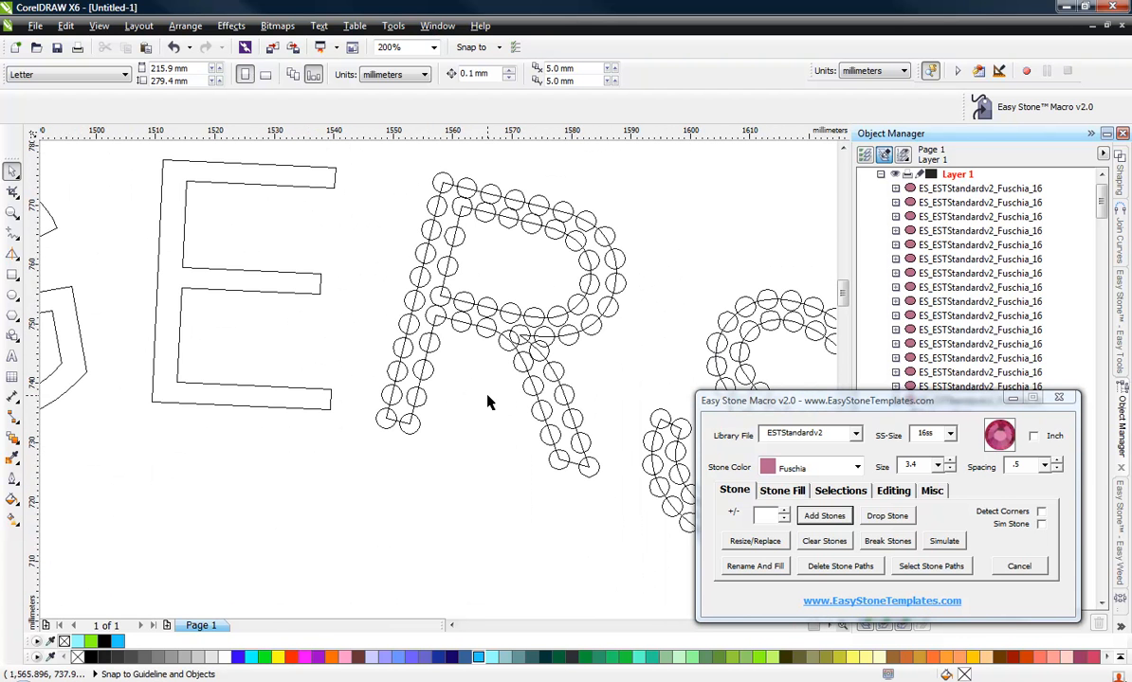
{"action": "scroll", "coordinate": [643, 388], "scroll_direction": "down", "scroll_amount": 1}
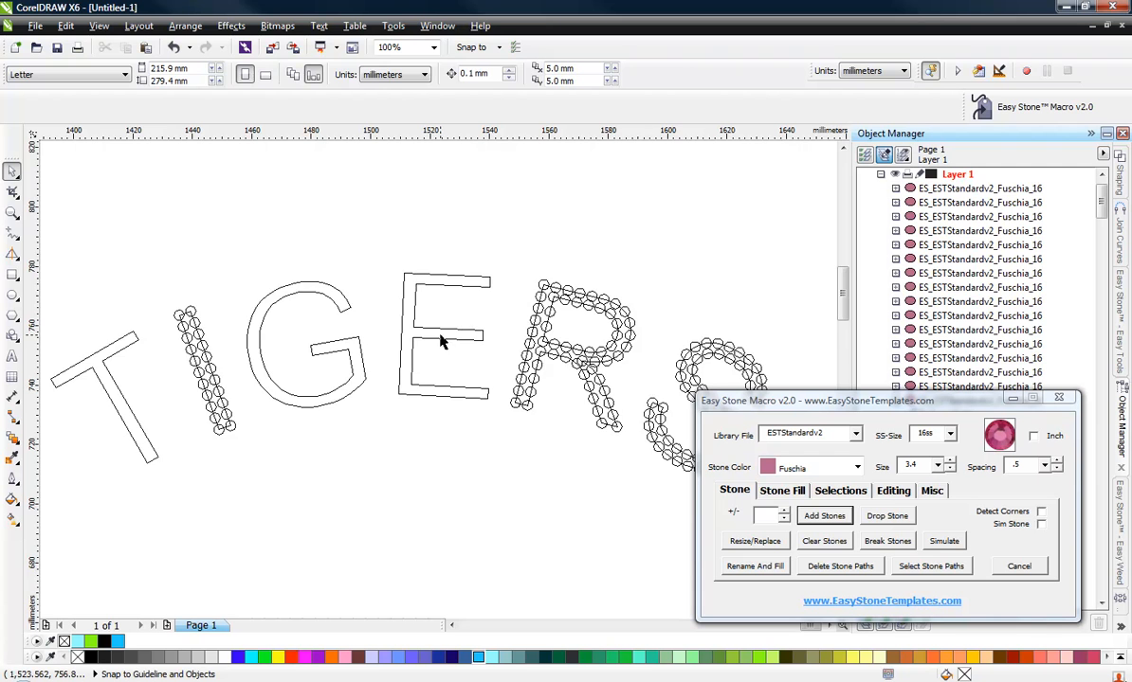
Step: Break the E contour at all of its nodes
{"action": "scroll", "coordinate": [403, 329], "scroll_direction": "up", "scroll_amount": 1}
{"action": "left_click", "coordinate": [402, 332]}
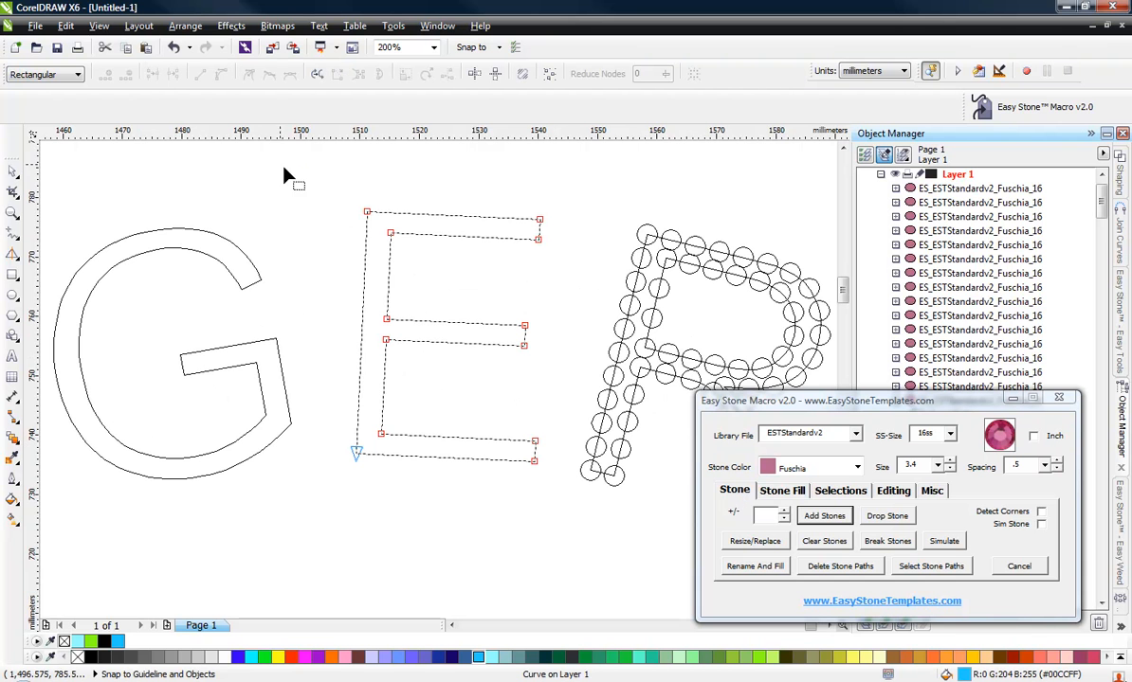
{"action": "left_click_drag", "start_coordinate": [284, 171], "coordinate": [576, 537]}
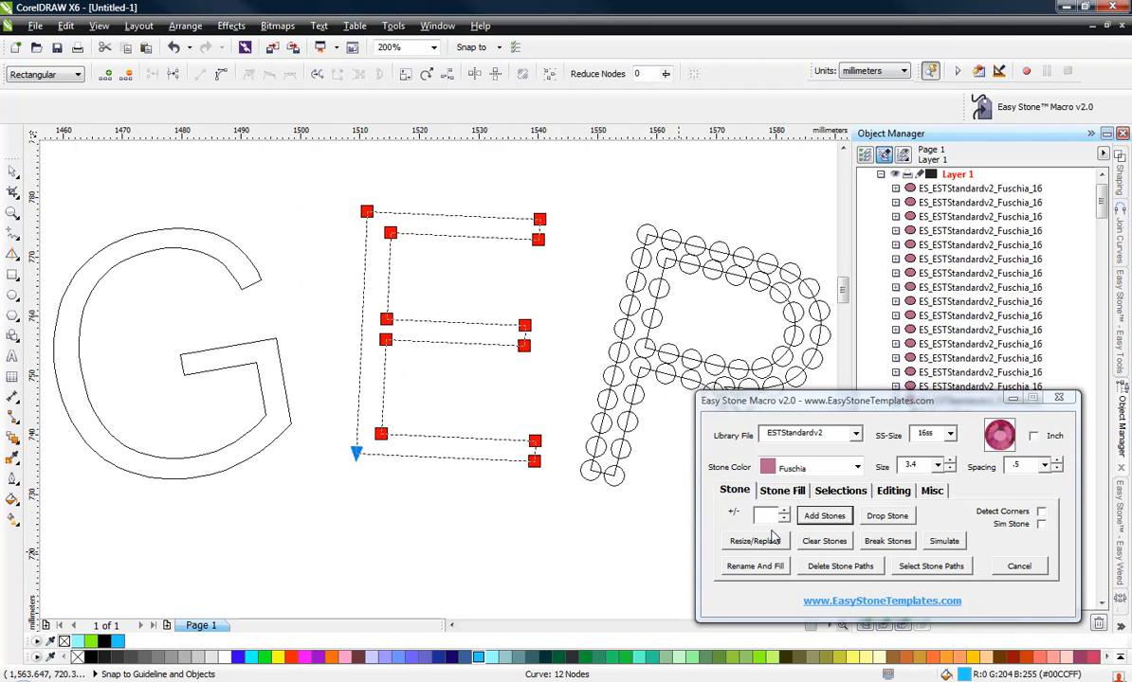
{"action": "left_click", "coordinate": [899, 492]}
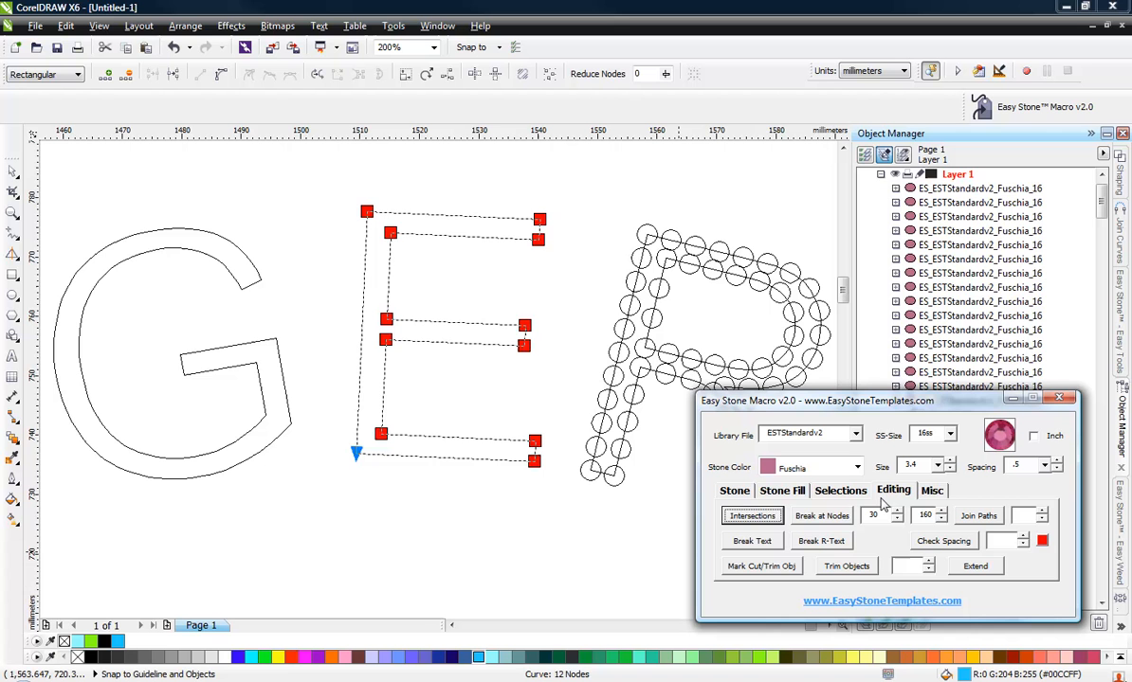
{"action": "left_click", "coordinate": [822, 515]}
Step: Add 16ss Fuschia stones with .5 spacing along the E contour and inspect the gaps around its middle arm
{"action": "left_click", "coordinate": [735, 492]}
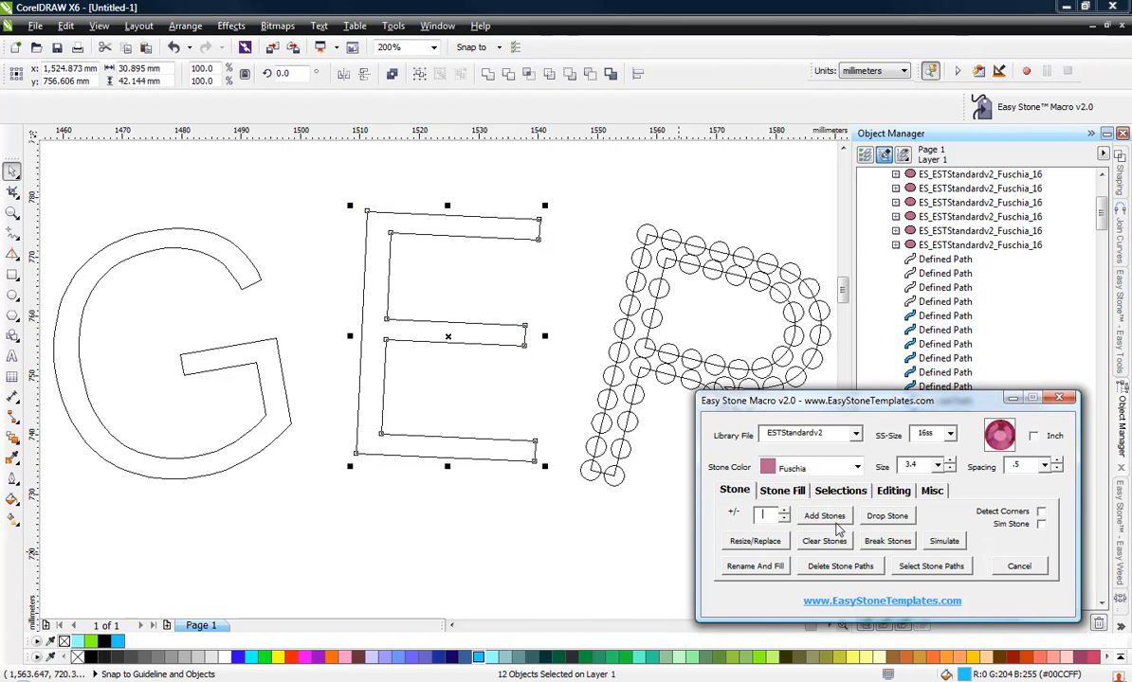
{"action": "left_click", "coordinate": [824, 515]}
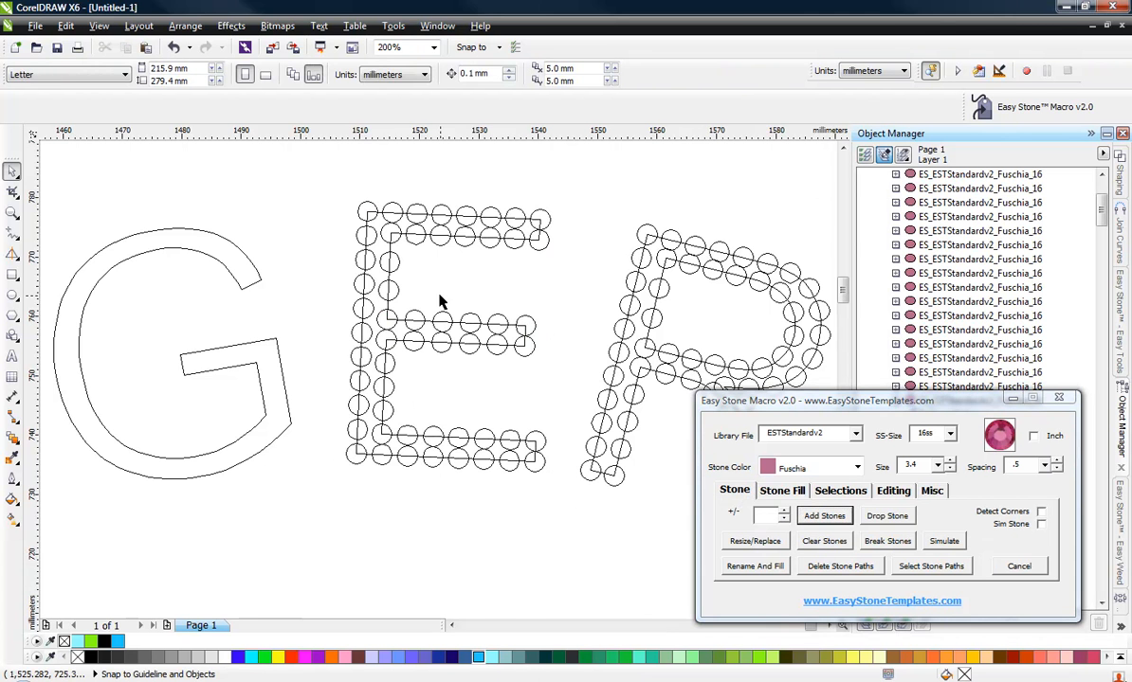
{"action": "scroll", "coordinate": [439, 302], "scroll_direction": "up", "scroll_amount": 3}
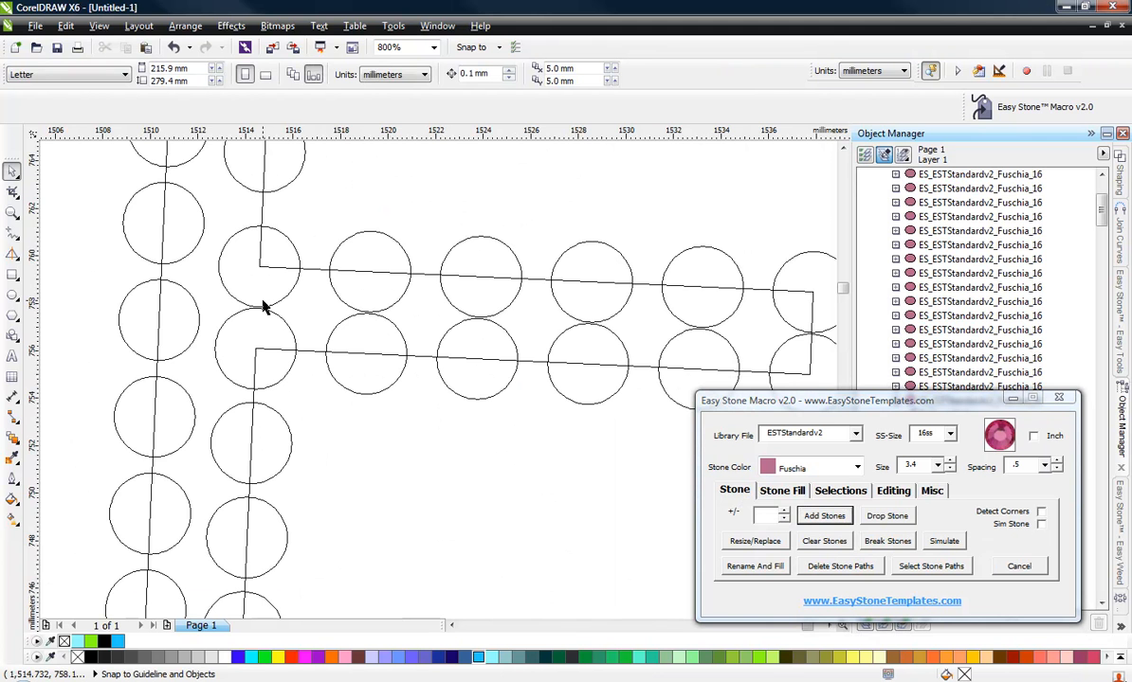
{"action": "scroll", "coordinate": [265, 306], "scroll_direction": "down", "scroll_amount": 2}
{"action": "scroll", "coordinate": [497, 379], "scroll_direction": "down", "scroll_amount": 2}
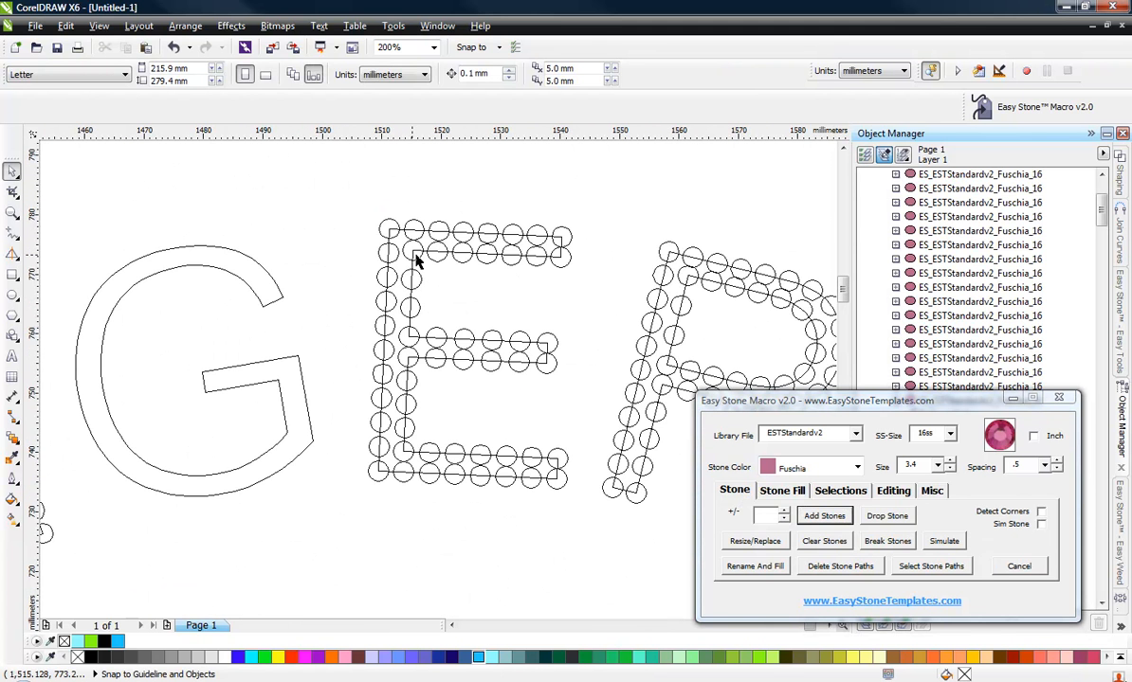
{"action": "scroll", "coordinate": [569, 303], "scroll_direction": "down", "scroll_amount": 1}
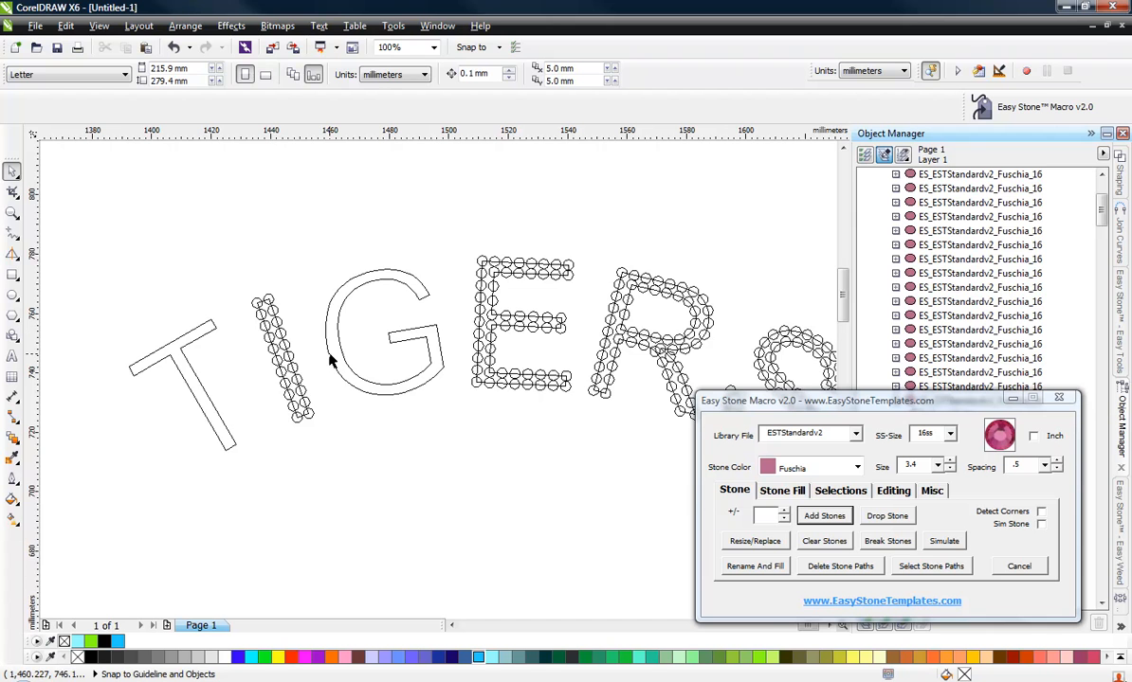
Step: Break the G contour at the corner nodes of its upper end, crossbar and the spur below the crossbar
{"action": "scroll", "coordinate": [331, 361], "scroll_direction": "up", "scroll_amount": 1}
{"action": "key", "text": "F10"}
{"action": "left_click", "coordinate": [372, 398]}
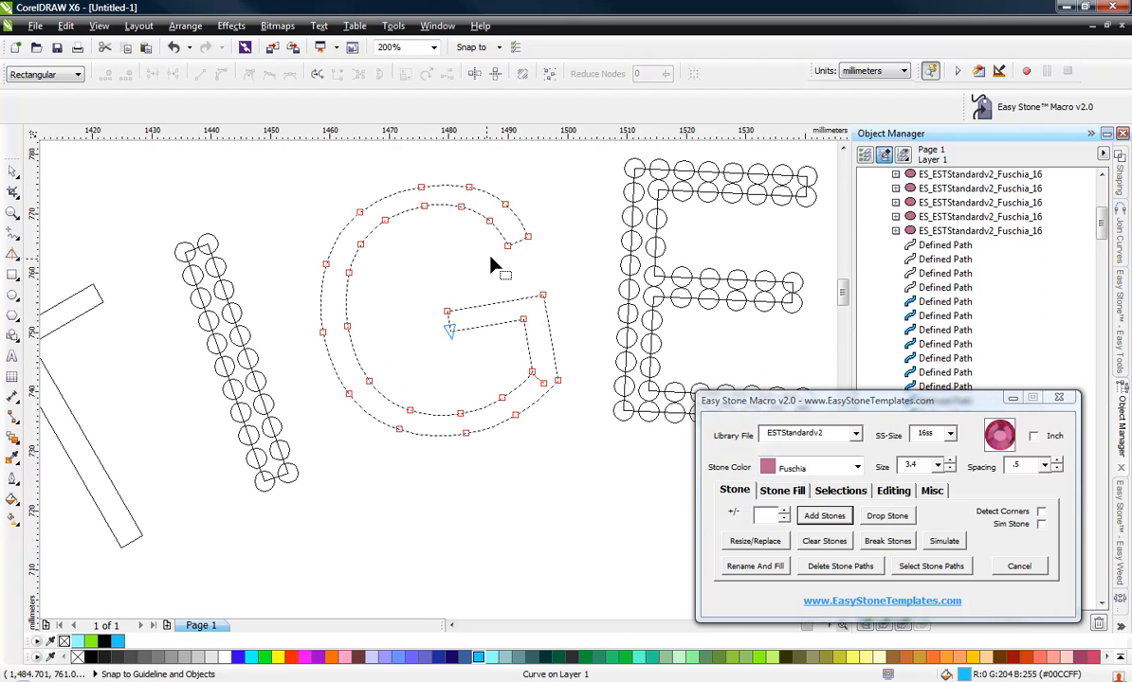
{"action": "left_click_drag", "start_coordinate": [498, 275], "coordinate": [497, 278]}
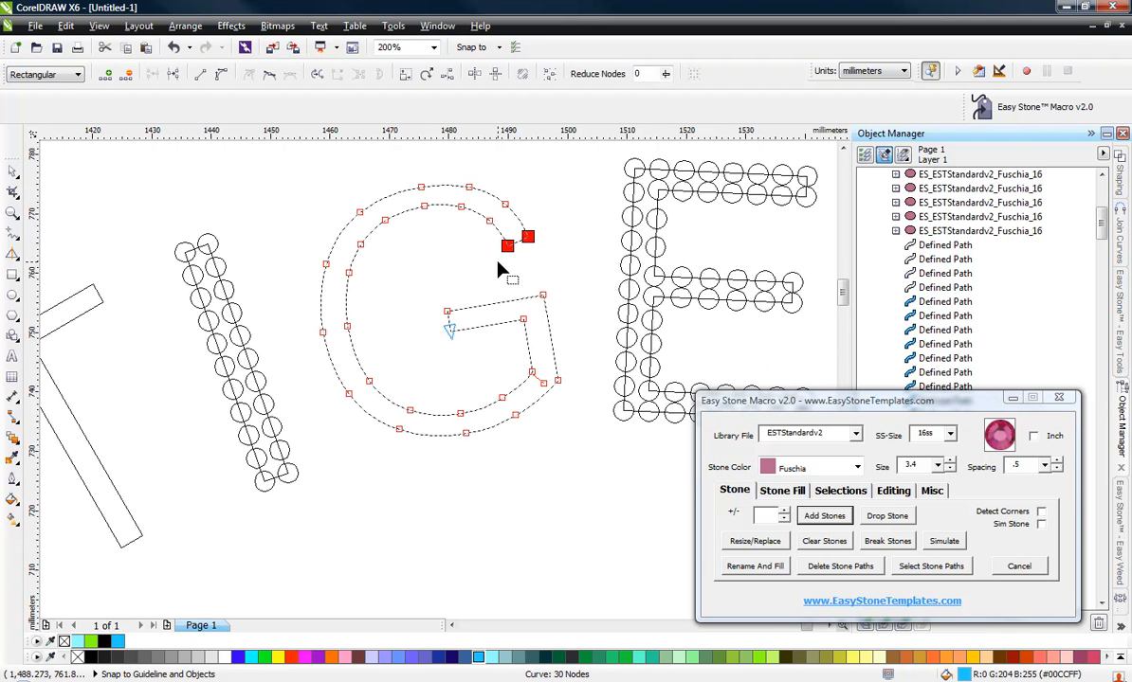
{"action": "scroll", "coordinate": [502, 272], "scroll_direction": "up", "scroll_amount": 1}
{"action": "left_click_drag", "start_coordinate": [385, 325], "coordinate": [428, 428]}
{"action": "left_click_drag", "start_coordinate": [652, 274], "coordinate": [532, 388]}
{"action": "left_click_drag", "start_coordinate": [543, 438], "coordinate": [656, 526]}
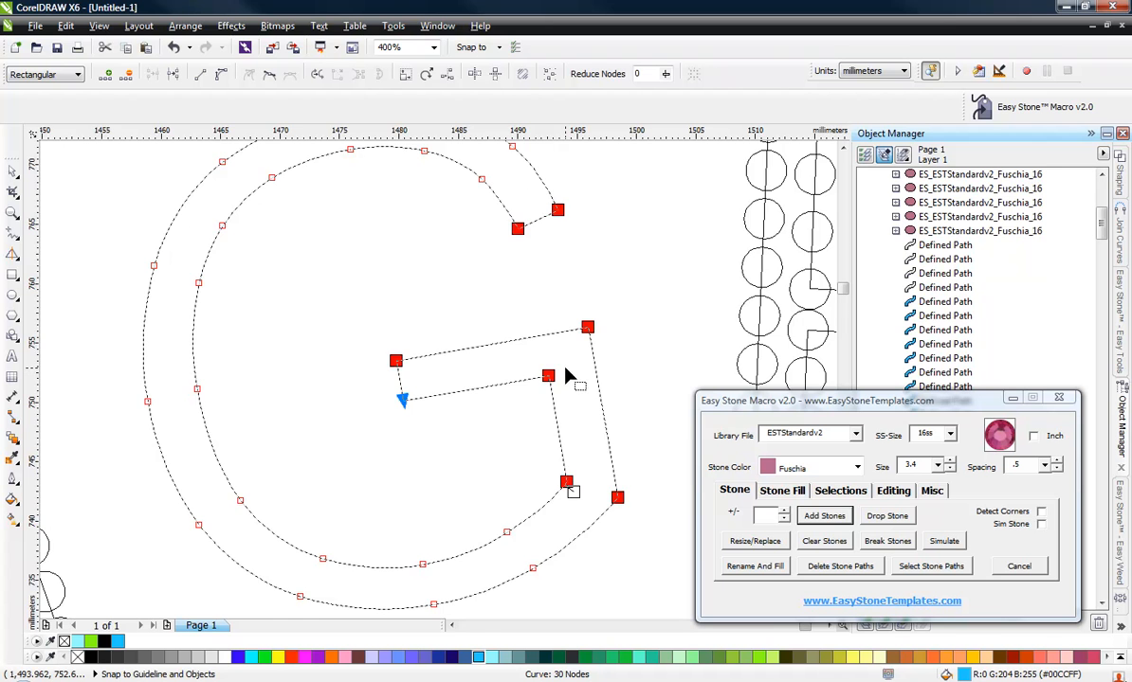
{"action": "scroll", "coordinate": [563, 336], "scroll_direction": "down", "scroll_amount": 1}
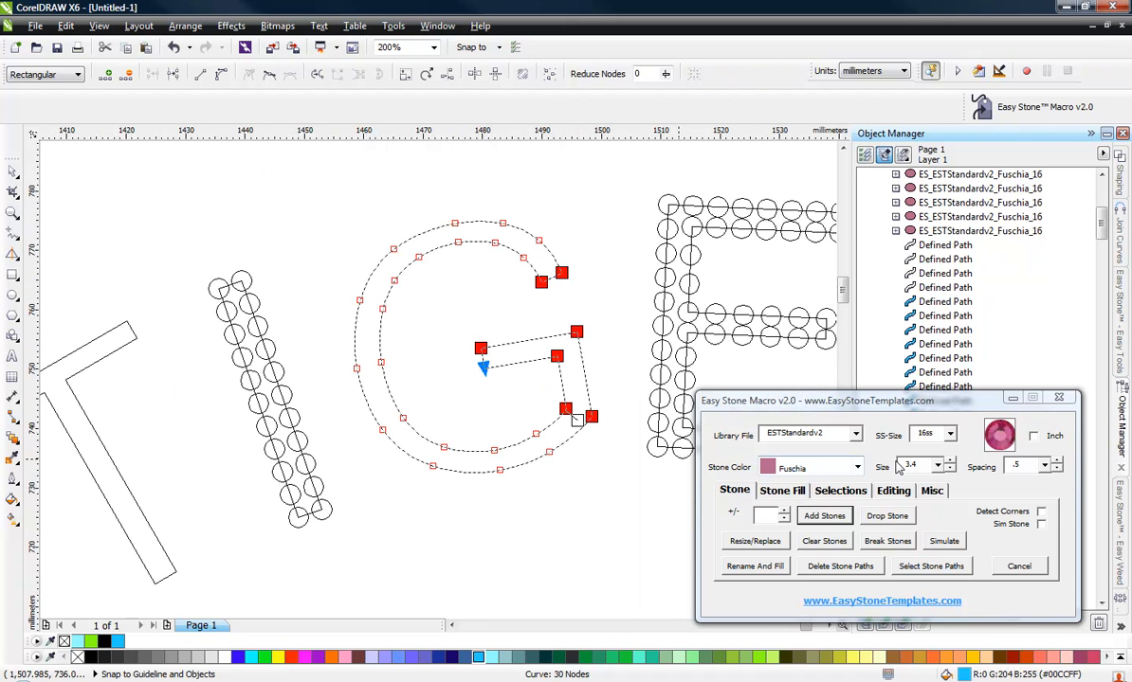
{"action": "left_click", "coordinate": [893, 491]}
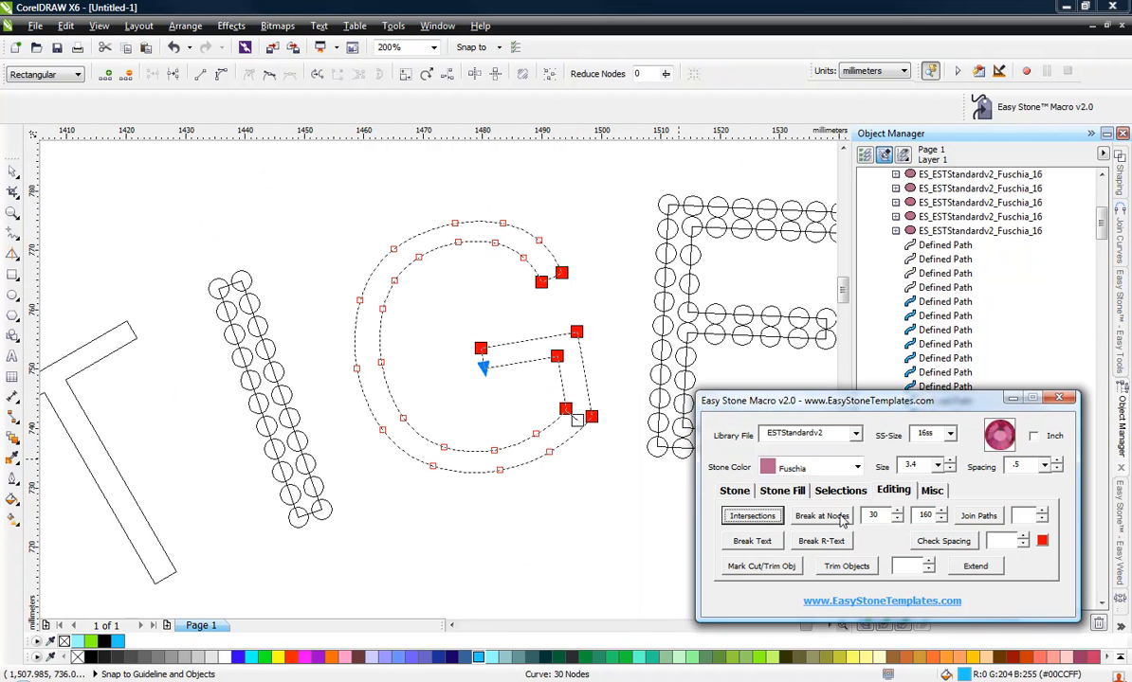
{"action": "left_click", "coordinate": [840, 522]}
Step: Add 16ss Fuschia stones with .5 spacing along the G contour and inspect the spacing along its crossbar
{"action": "left_click", "coordinate": [728, 492]}
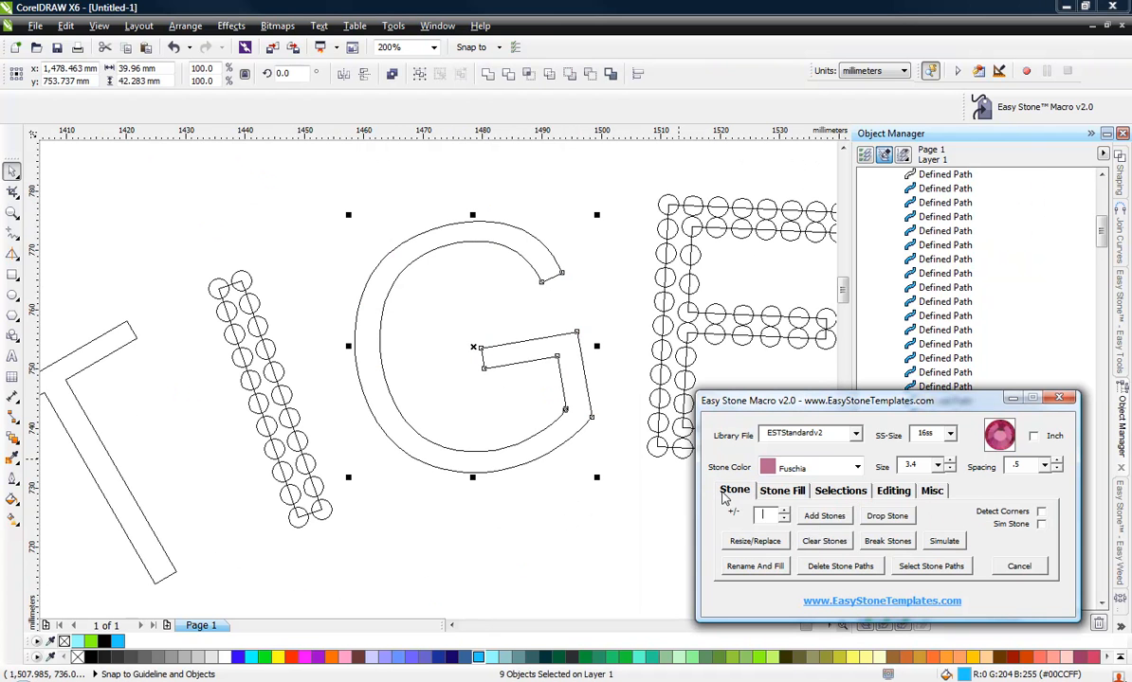
{"action": "left_click", "coordinate": [823, 517]}
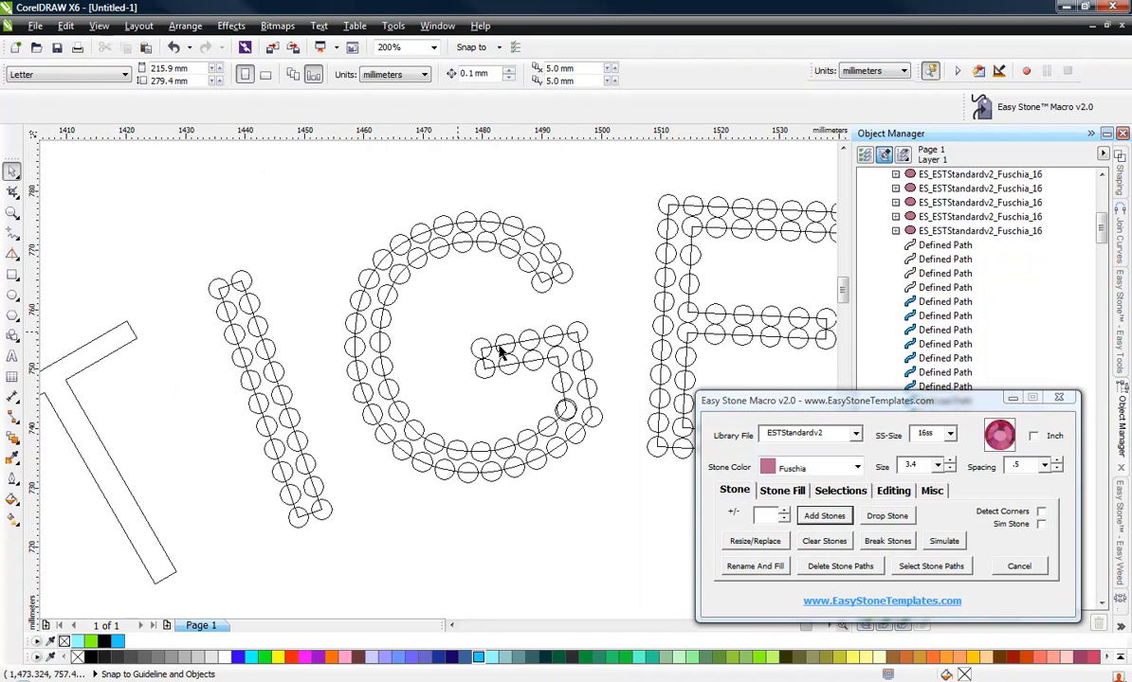
{"action": "scroll", "coordinate": [499, 351], "scroll_direction": "up", "scroll_amount": 2}
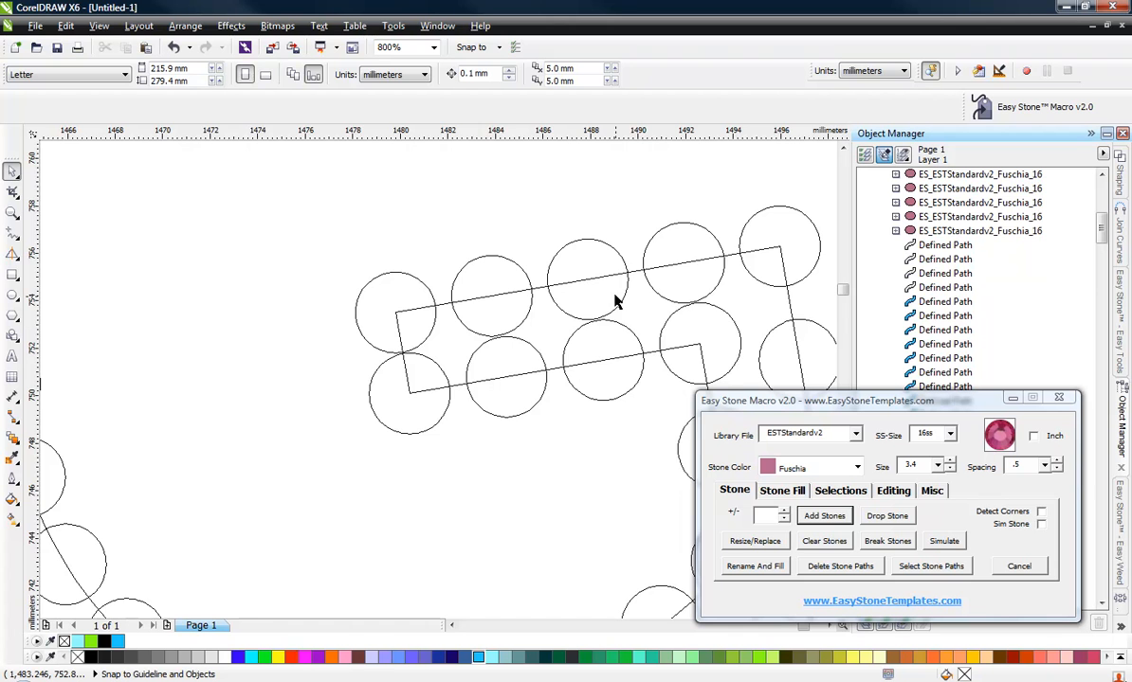
{"action": "scroll", "coordinate": [614, 301], "scroll_direction": "down", "scroll_amount": 2}
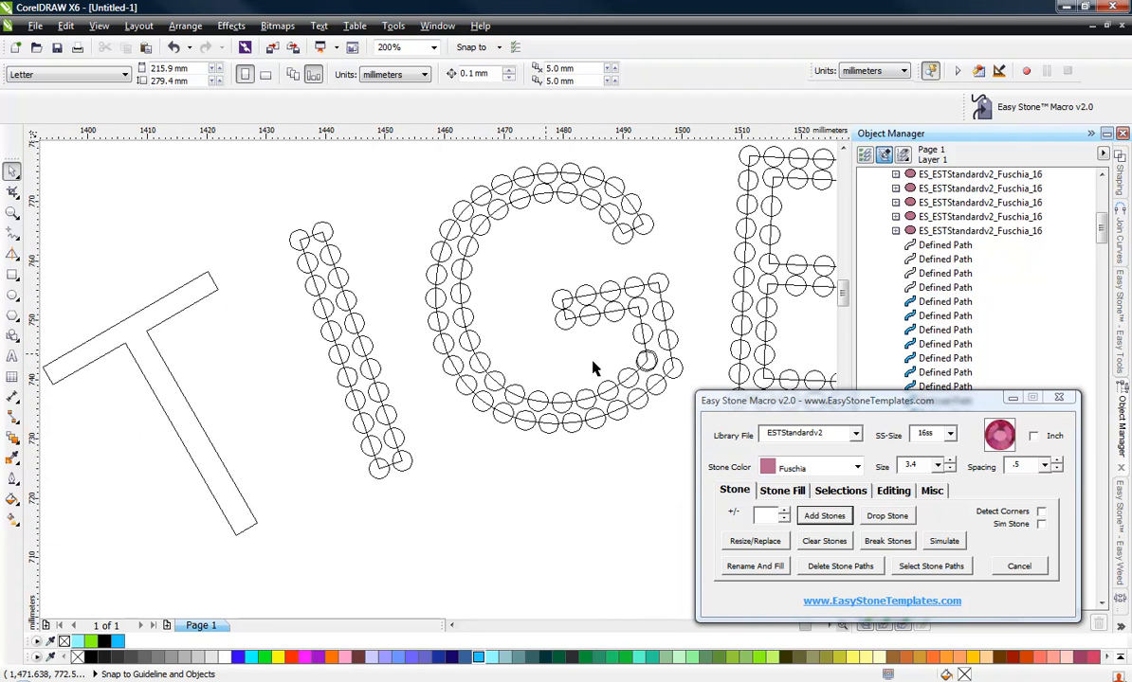
{"action": "scroll", "coordinate": [617, 353], "scroll_direction": "down", "scroll_amount": 1}
{"action": "scroll", "coordinate": [415, 372], "scroll_direction": "up", "scroll_amount": 1}
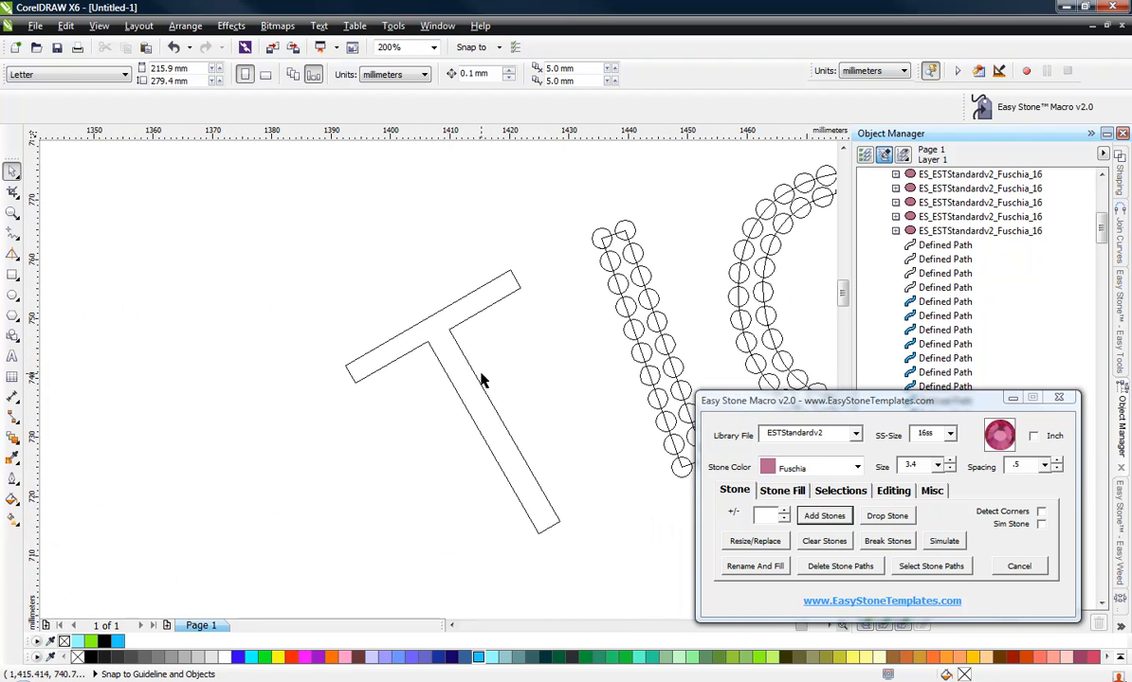
Step: Break the T contour at all of its nodes
{"action": "left_click", "coordinate": [470, 409]}
{"action": "key", "text": "F10"}
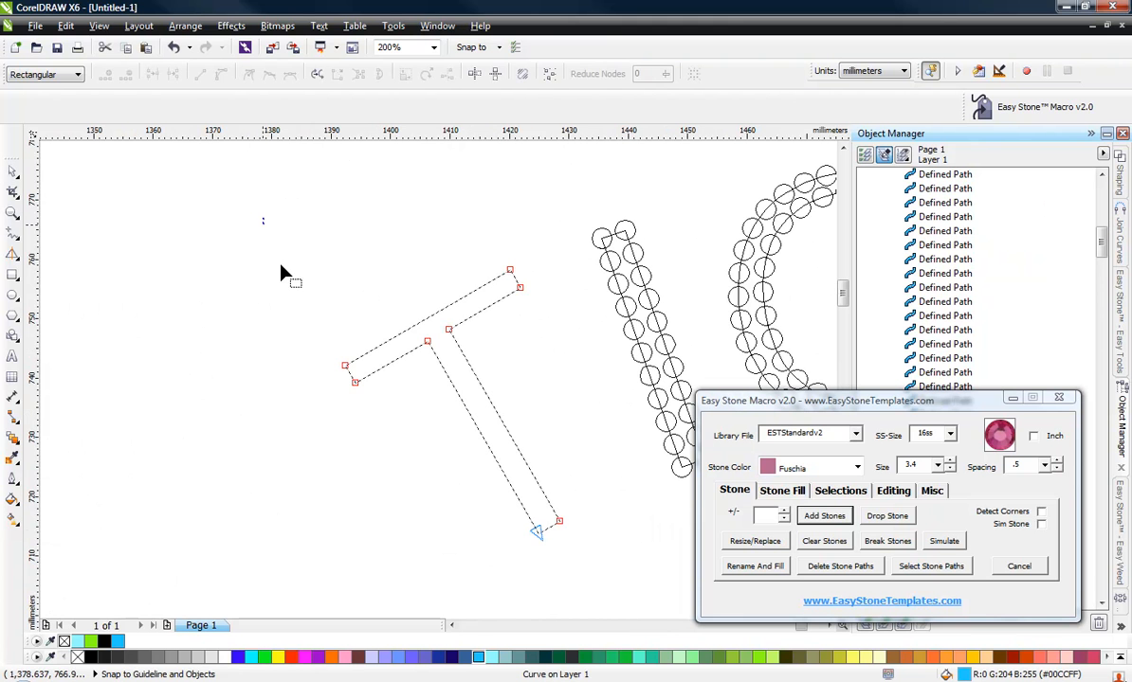
{"action": "left_click_drag", "start_coordinate": [264, 220], "coordinate": [578, 581]}
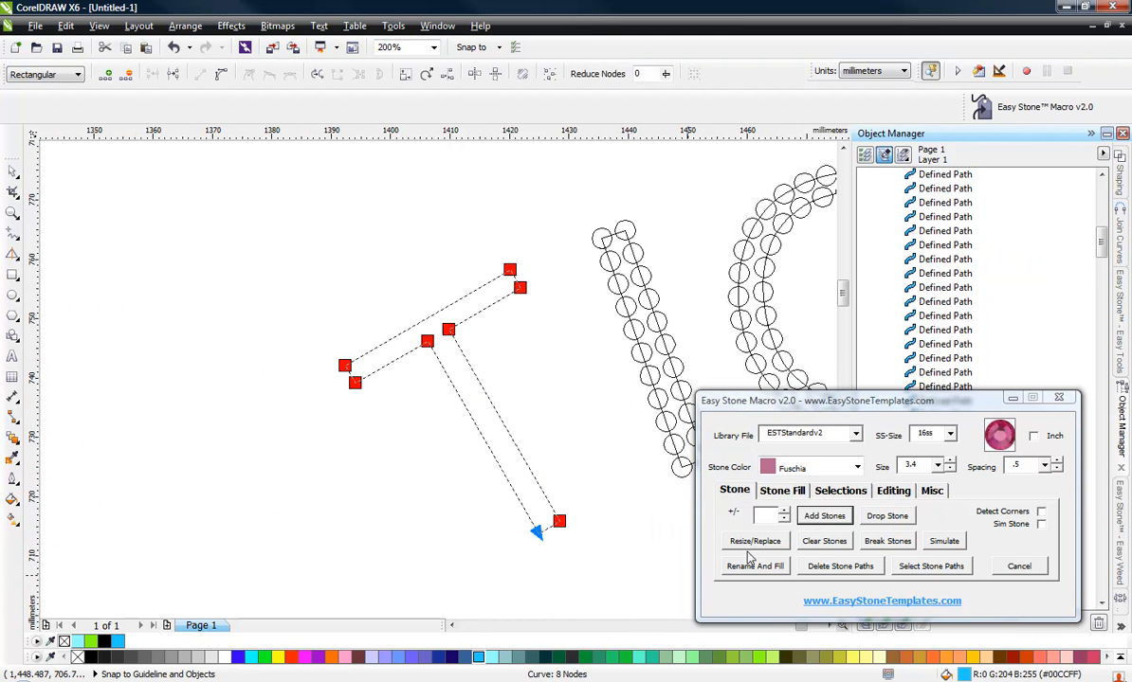
{"action": "left_click", "coordinate": [891, 490]}
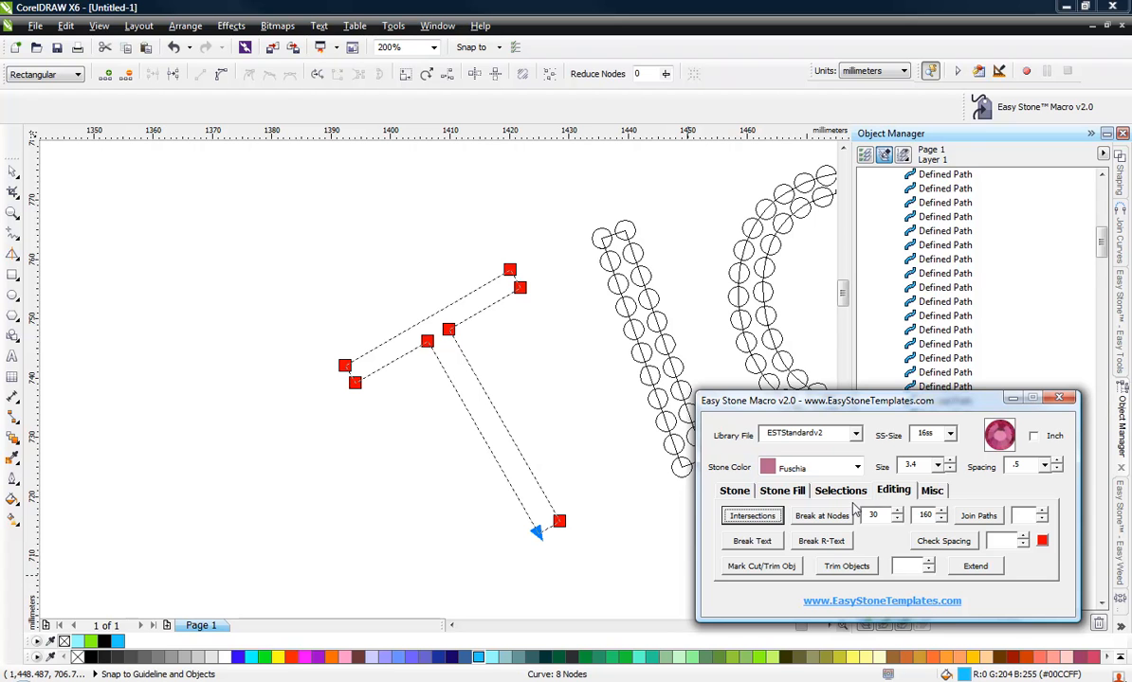
{"action": "left_click", "coordinate": [817, 515]}
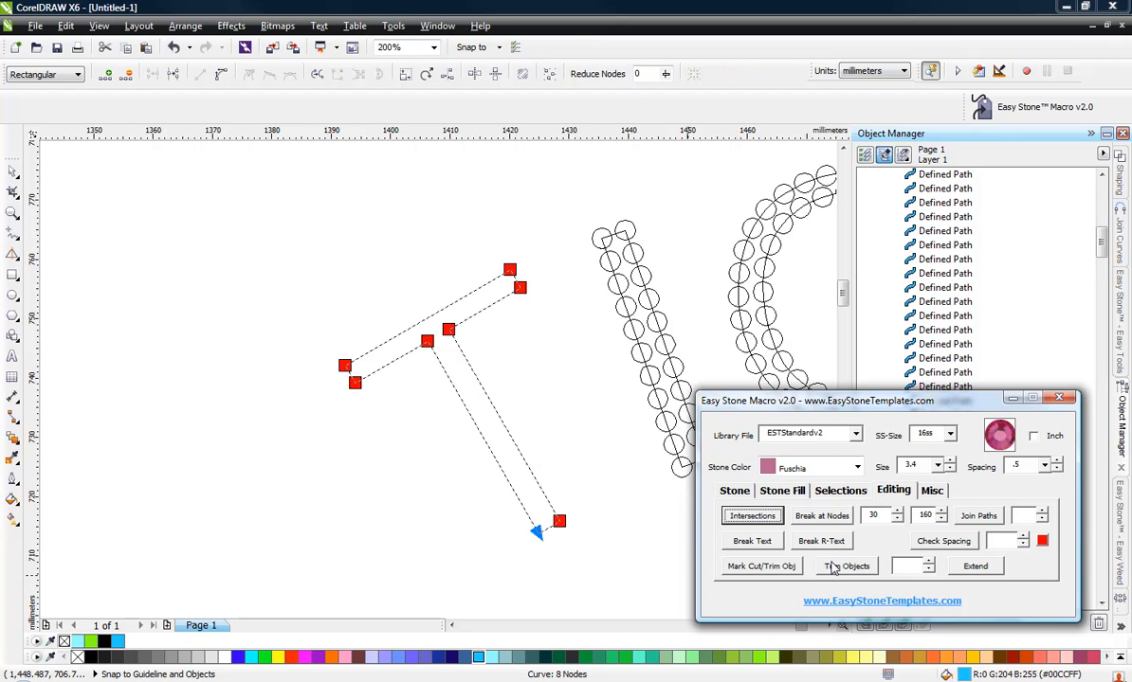
Step: Add 16ss Fuschia stones with .5 spacing along the T contour
{"action": "left_click", "coordinate": [743, 494]}
{"action": "left_click", "coordinate": [823, 516]}
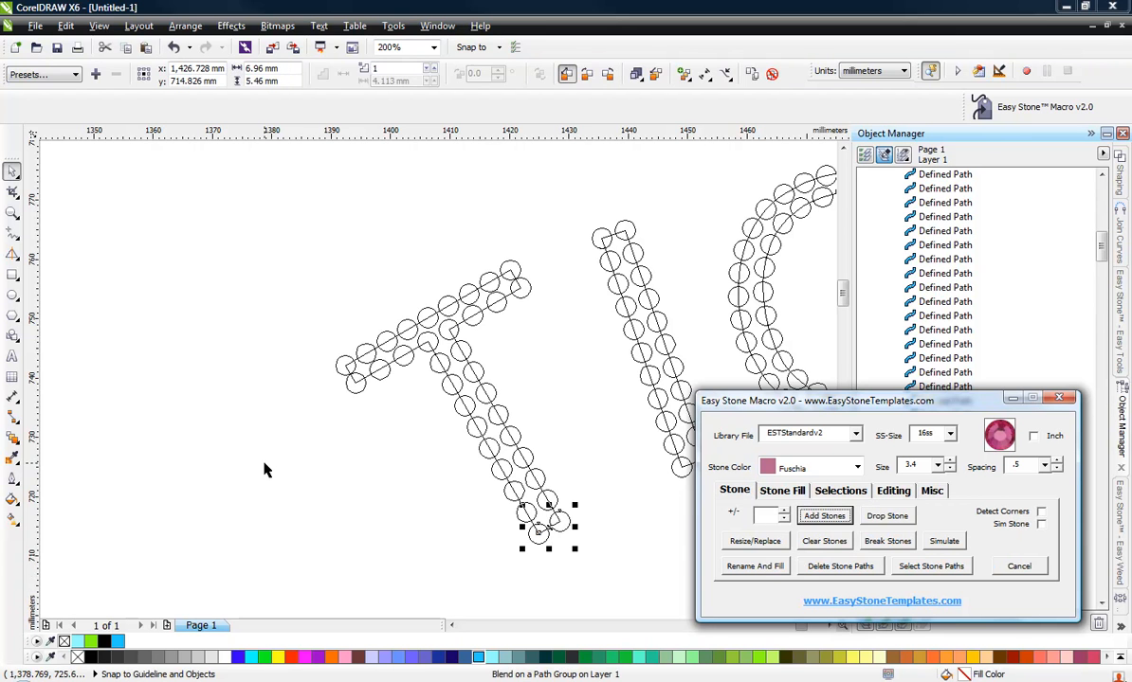
{"action": "left_click", "coordinate": [237, 369]}
Step: Show the design in Enhanced view and examine the spacing of the stones around the T's crossbar
{"action": "left_click", "coordinate": [99, 26]}
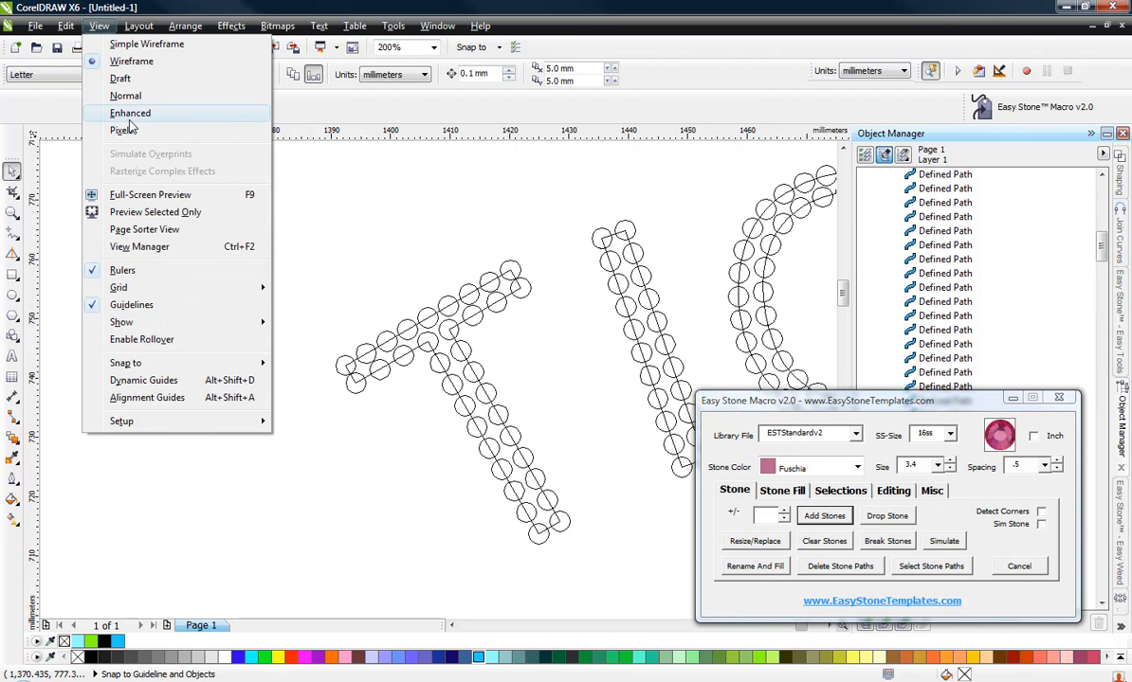
{"action": "left_click", "coordinate": [123, 111]}
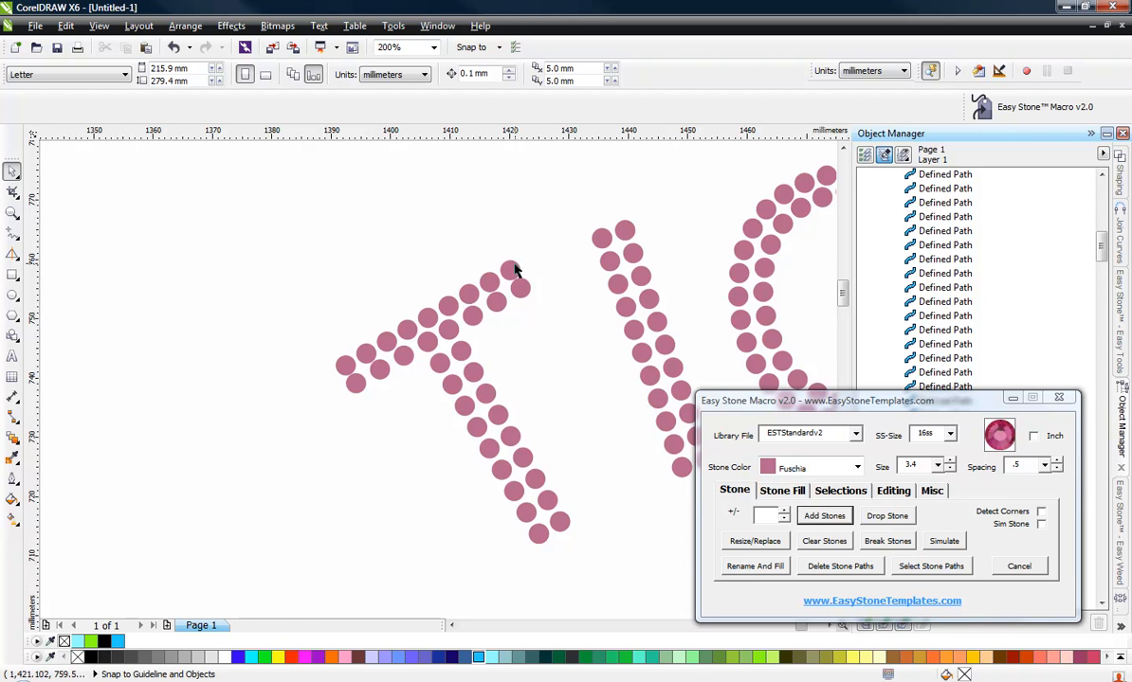
{"action": "scroll", "coordinate": [515, 270], "scroll_direction": "up", "scroll_amount": 2}
{"action": "scroll", "coordinate": [427, 333], "scroll_direction": "up", "scroll_amount": 3}
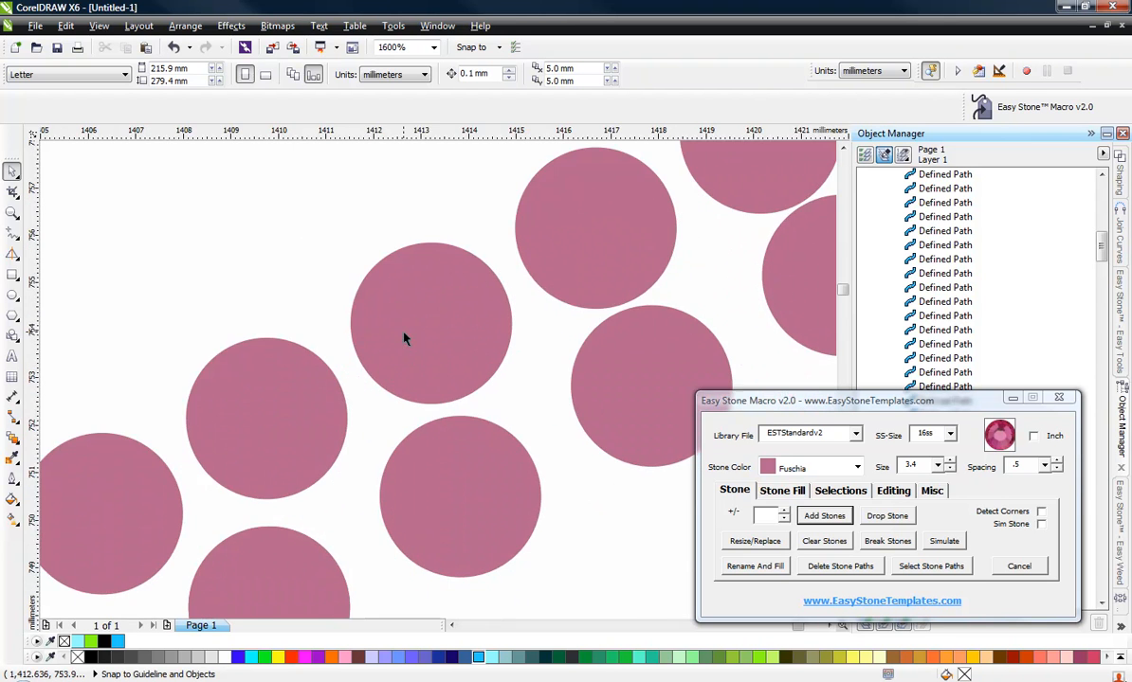
{"action": "left_click", "coordinate": [403, 357]}
{"action": "scroll", "coordinate": [398, 313], "scroll_direction": "down", "scroll_amount": 4}
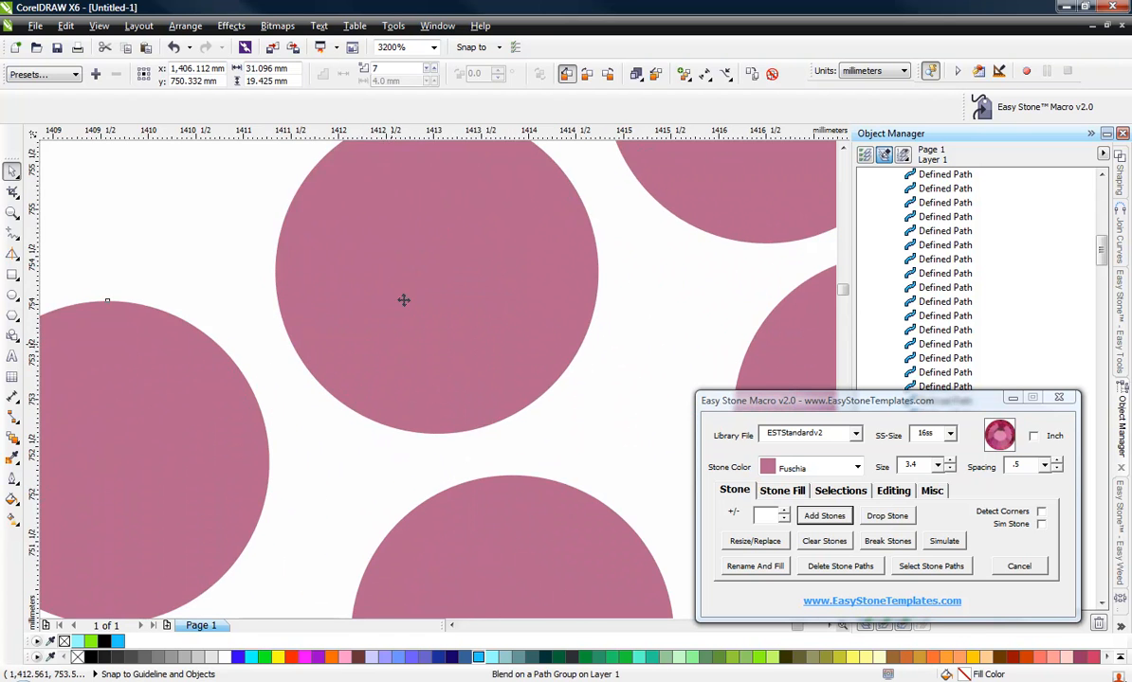
{"action": "left_click", "coordinate": [227, 319]}
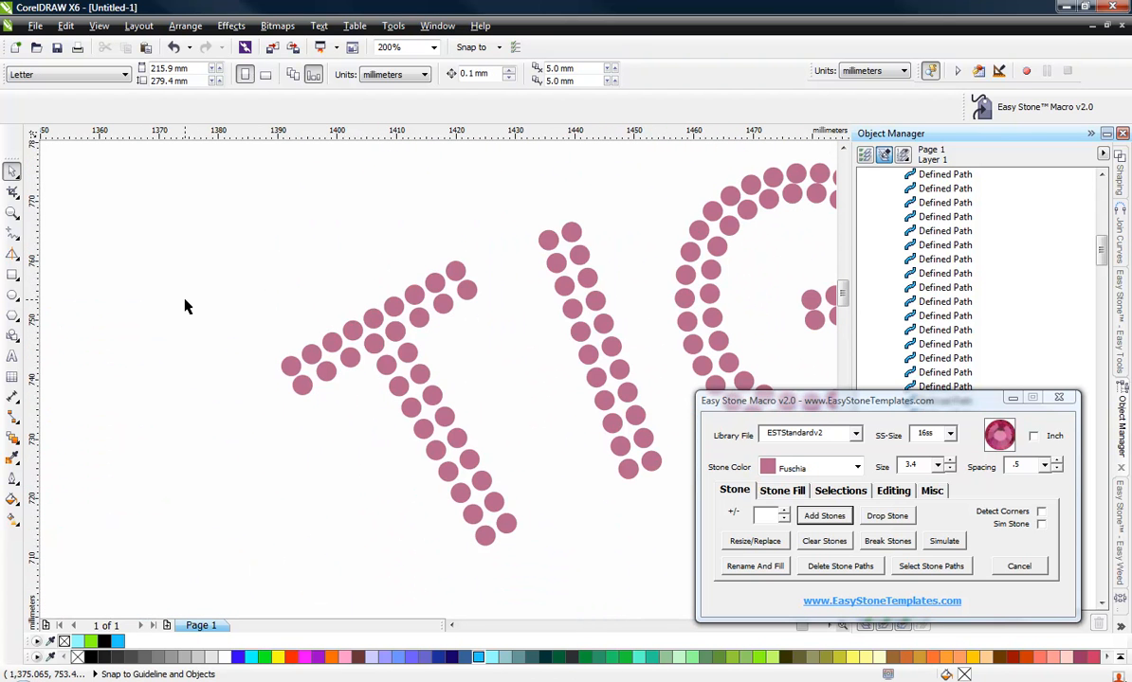
{"action": "scroll", "coordinate": [181, 305], "scroll_direction": "down", "scroll_amount": 1}
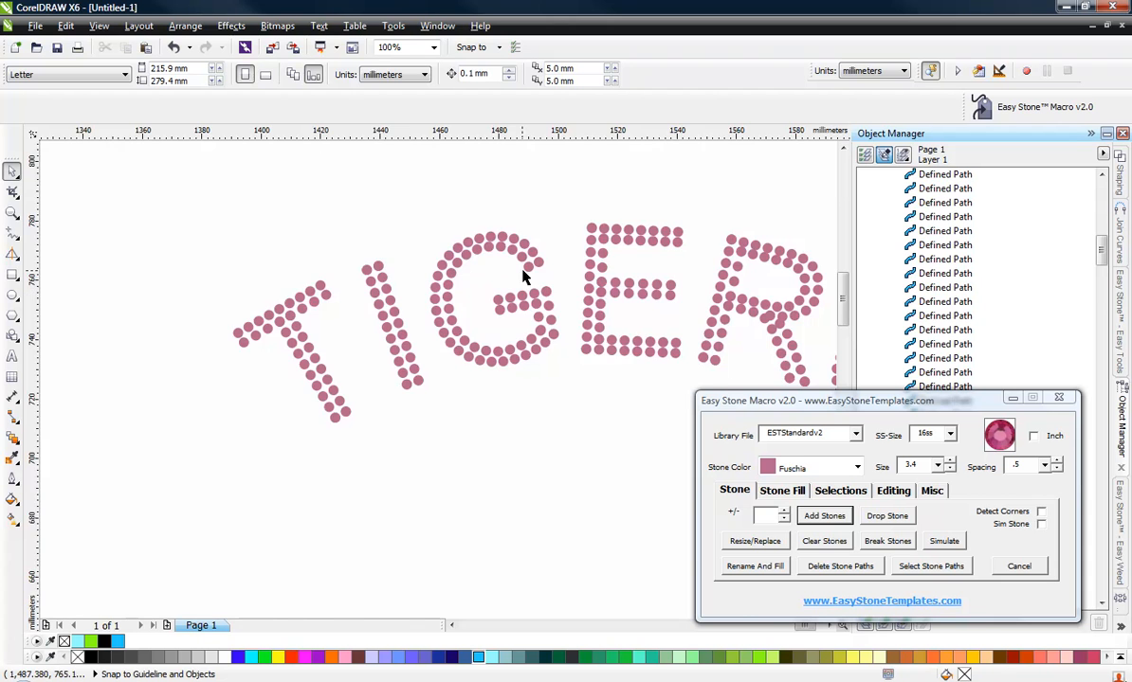
Step: Move the upper row of stones on the G's crossbar slightly up, away from the lower row
{"action": "scroll", "coordinate": [523, 268], "scroll_direction": "up", "scroll_amount": 2}
{"action": "scroll", "coordinate": [493, 370], "scroll_direction": "up", "scroll_amount": 2}
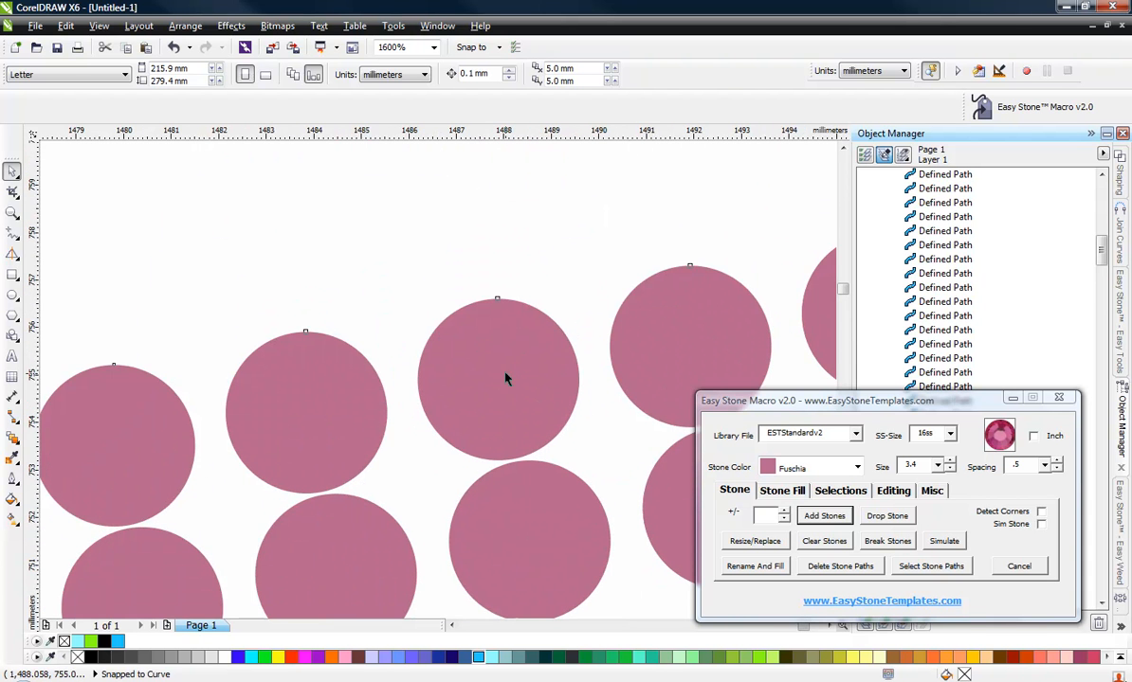
{"action": "left_click", "coordinate": [498, 358]}
{"action": "left_click_drag", "start_coordinate": [499, 357], "coordinate": [507, 361]}
{"action": "scroll", "coordinate": [452, 283], "scroll_direction": "down", "scroll_amount": 2}
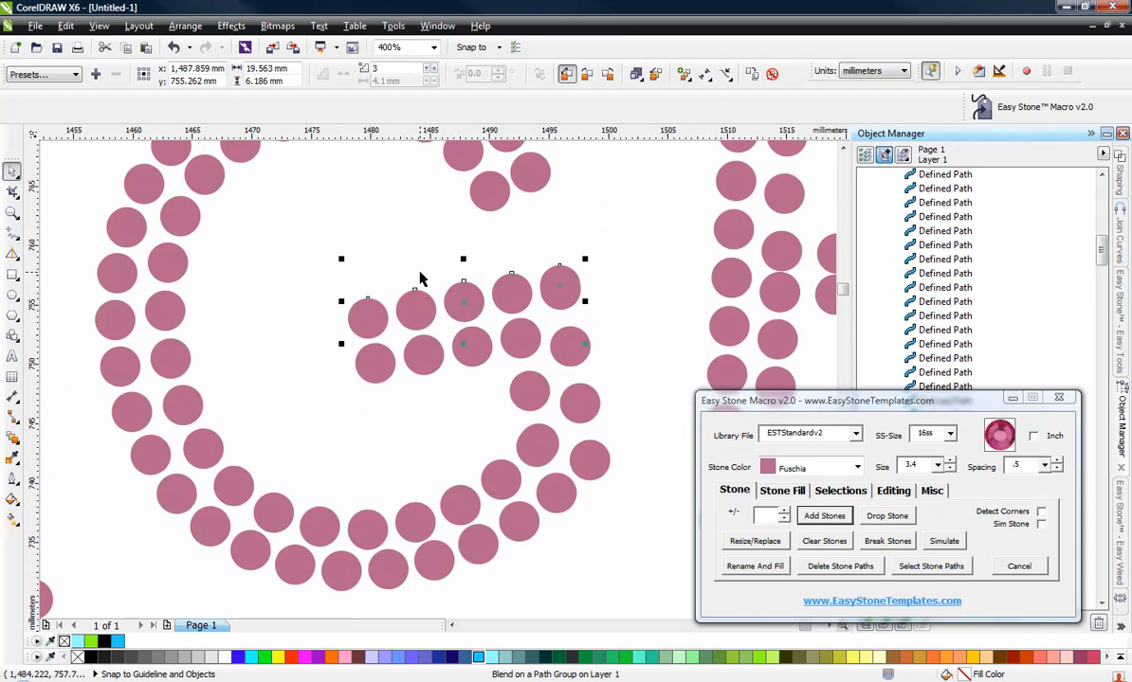
Step: Fine-tune the G crossbar's upper stone row by shifting it slightly back toward the lower row, and check the whole G
{"action": "scroll", "coordinate": [452, 297], "scroll_direction": "up", "scroll_amount": 2}
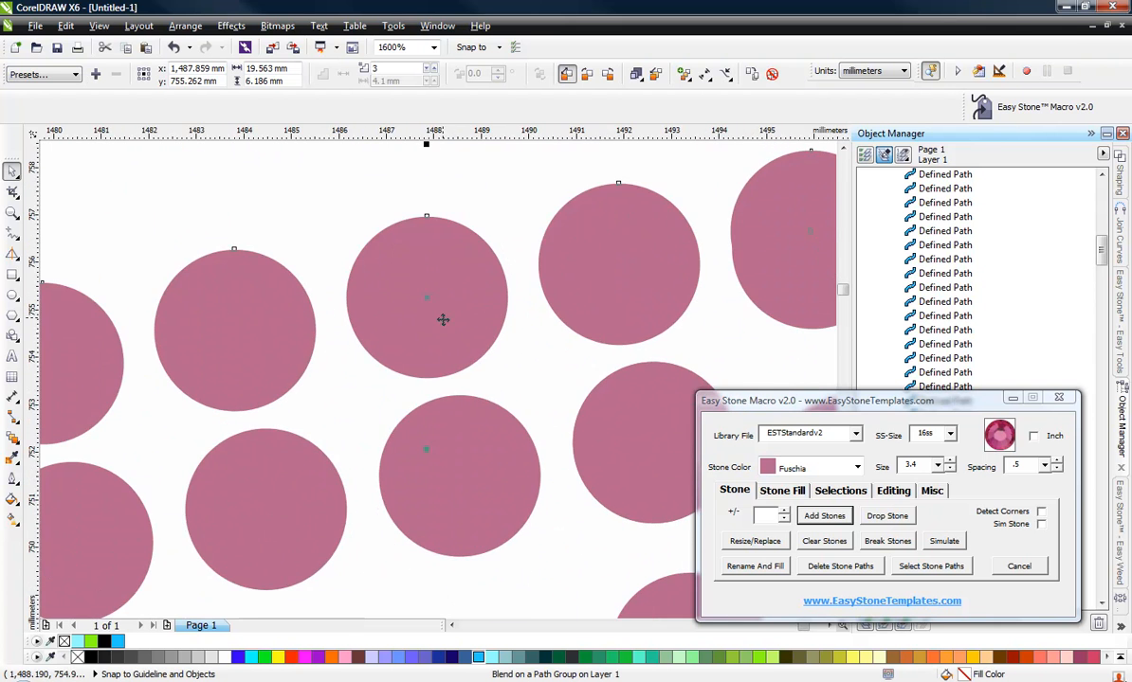
{"action": "left_click_drag", "start_coordinate": [428, 324], "coordinate": [416, 343]}
{"action": "scroll", "coordinate": [423, 326], "scroll_direction": "up", "scroll_amount": 1}
{"action": "scroll", "coordinate": [416, 253], "scroll_direction": "down", "scroll_amount": 1}
{"action": "scroll", "coordinate": [416, 253], "scroll_direction": "down", "scroll_amount": 1}
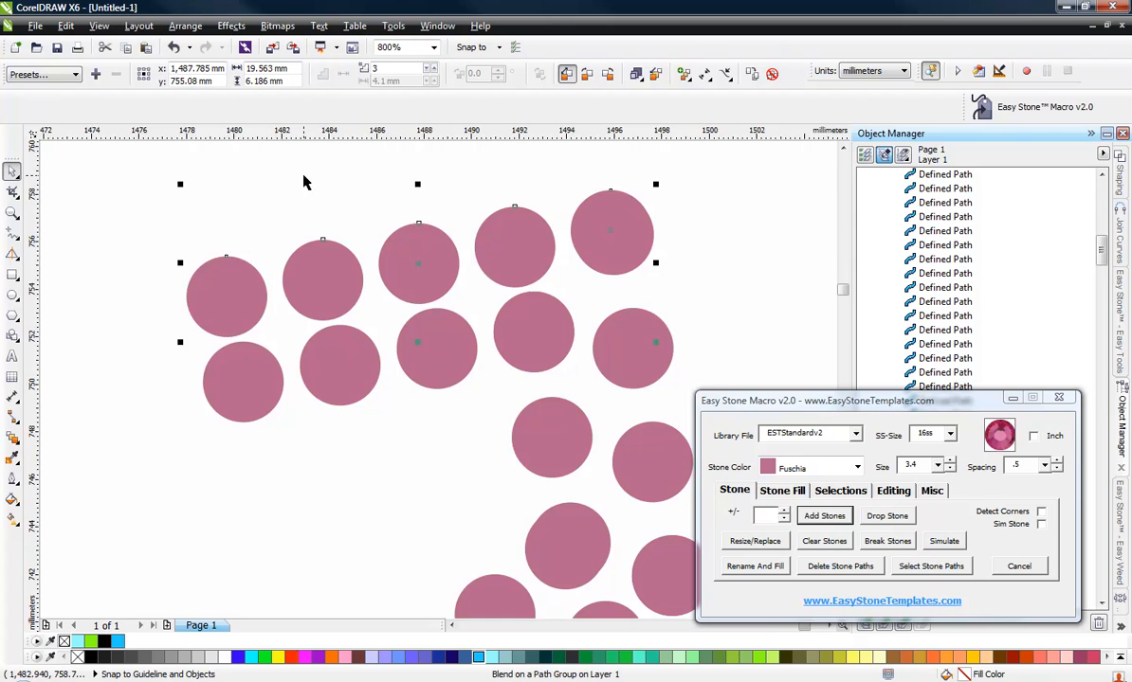
{"action": "left_click", "coordinate": [385, 224]}
{"action": "scroll", "coordinate": [485, 425], "scroll_direction": "down", "scroll_amount": 1}
{"action": "scroll", "coordinate": [394, 470], "scroll_direction": "down", "scroll_amount": 1}
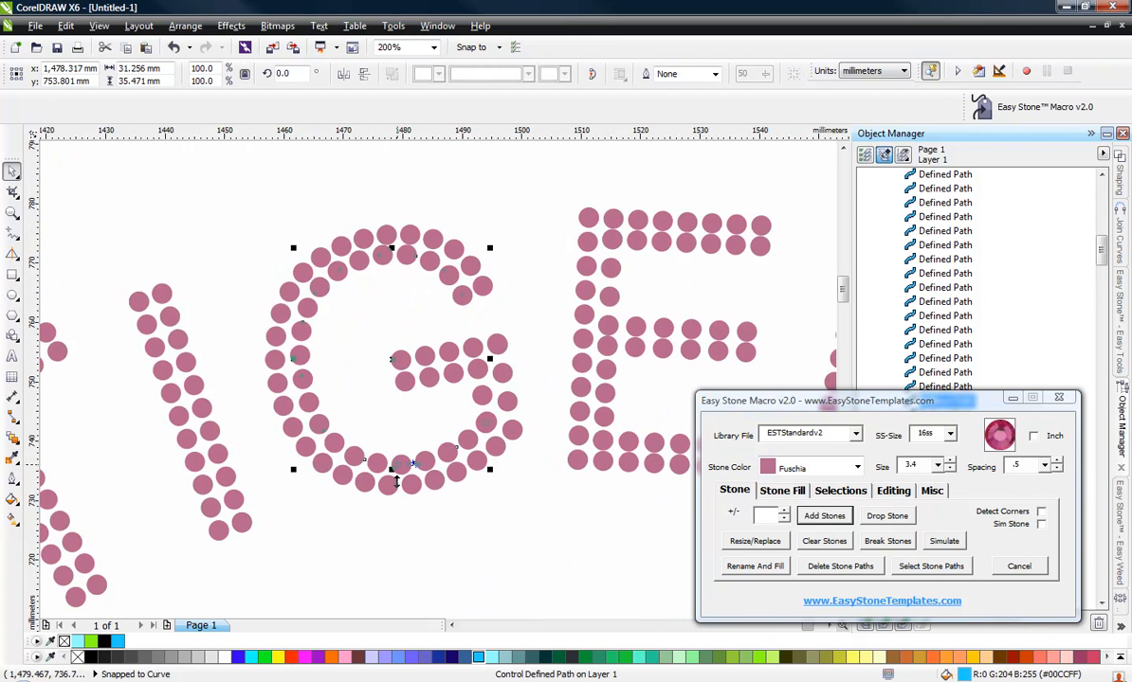
{"action": "left_click", "coordinate": [344, 398]}
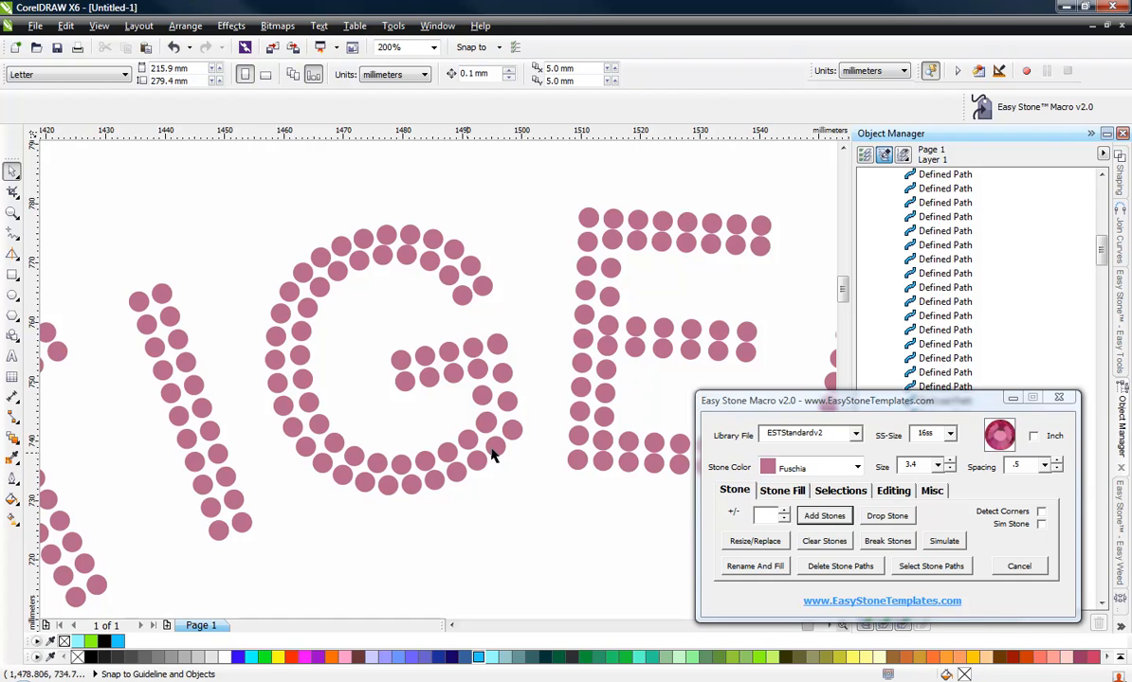
Step: Return to Wireframe view and delete the stone paths of the whole G
{"action": "left_click_drag", "start_coordinate": [237, 199], "coordinate": [543, 551]}
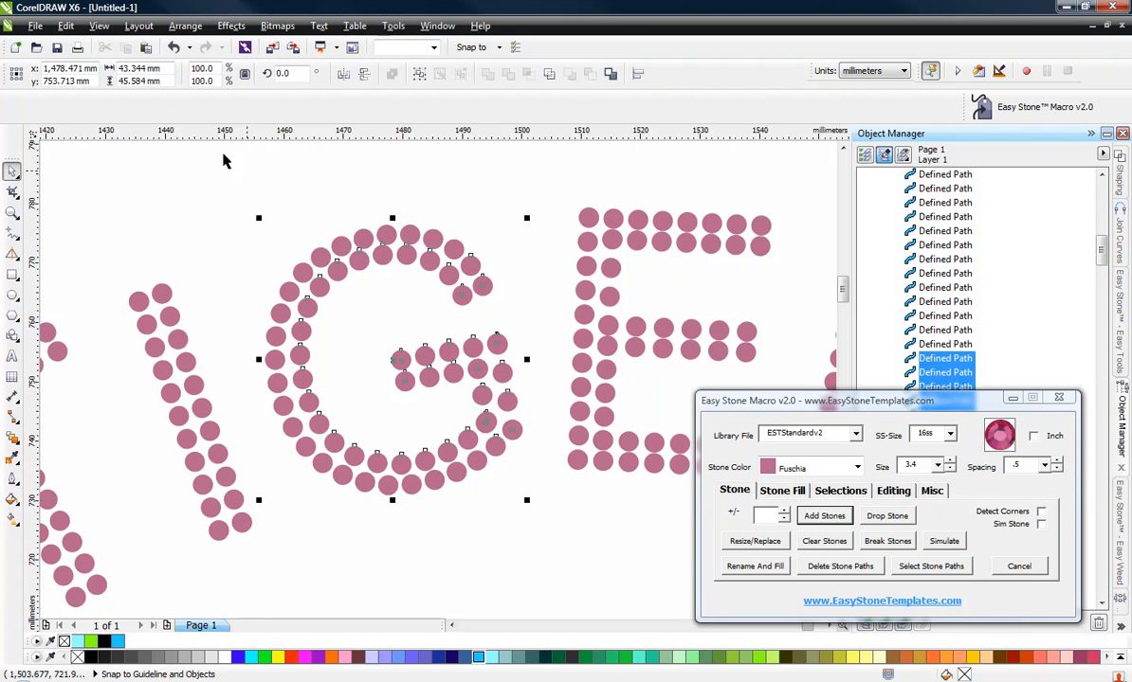
{"action": "left_click", "coordinate": [98, 27]}
{"action": "left_click", "coordinate": [144, 60]}
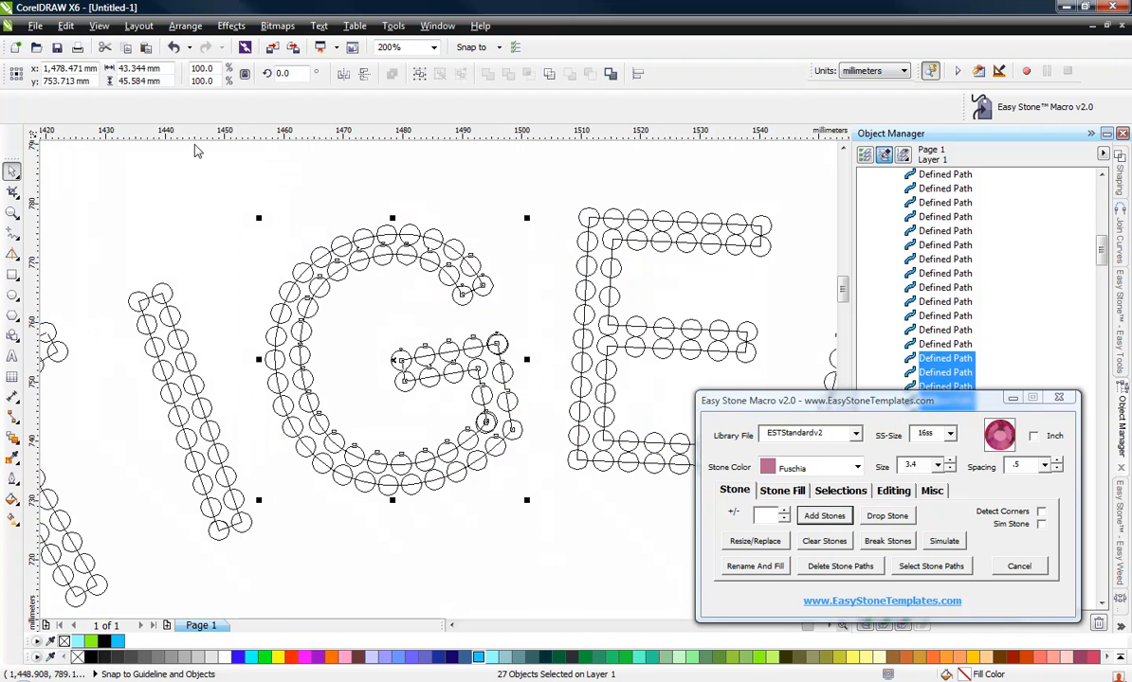
{"action": "left_click", "coordinate": [197, 221]}
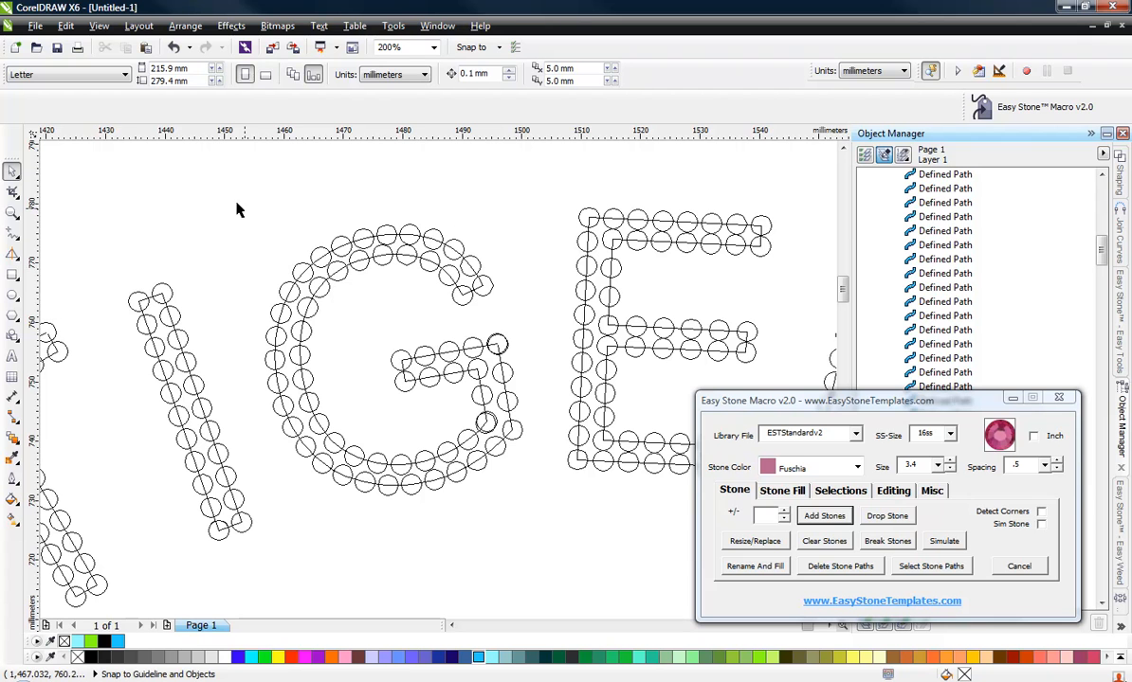
{"action": "left_click_drag", "start_coordinate": [215, 169], "coordinate": [555, 519]}
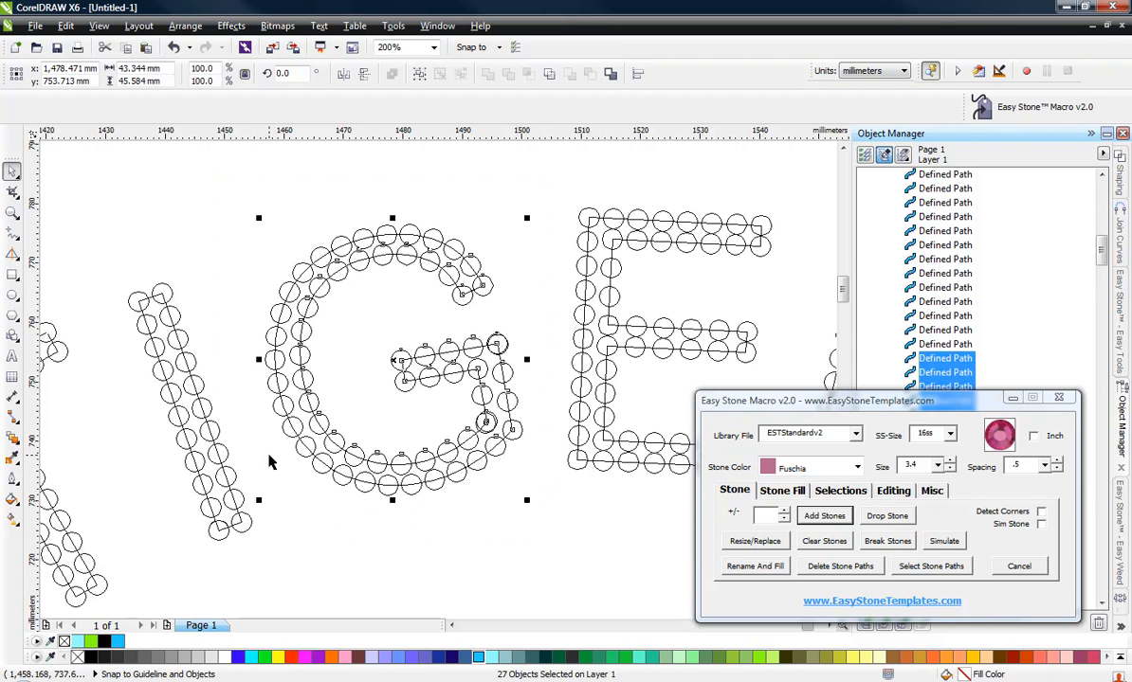
{"action": "left_click", "coordinate": [831, 568]}
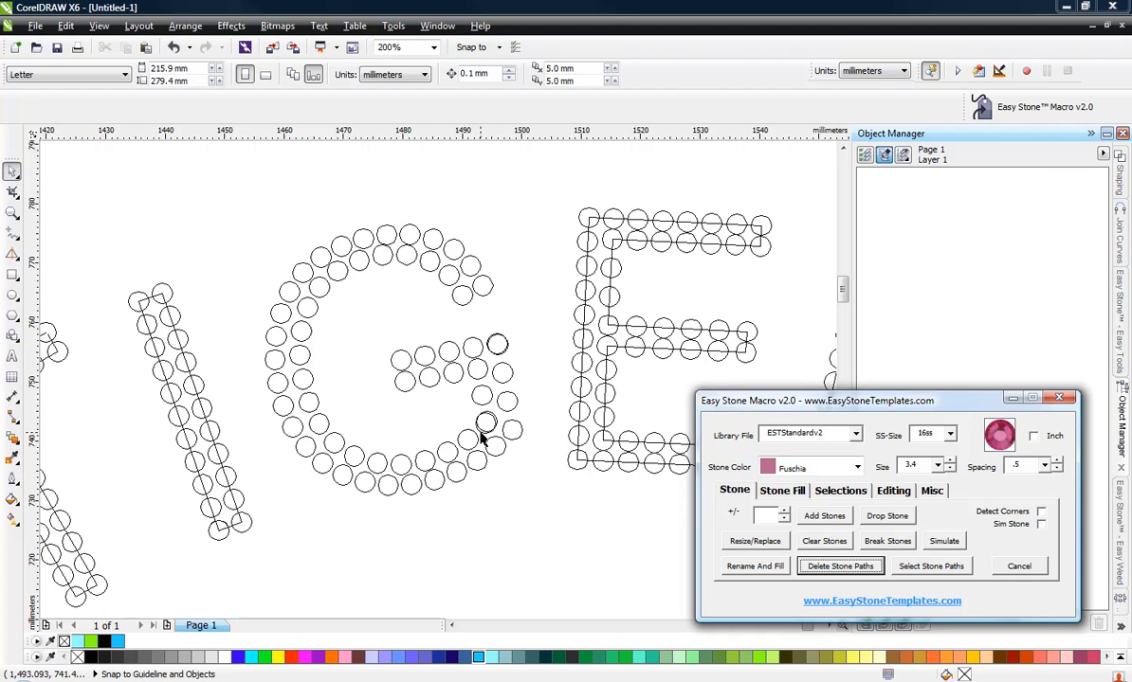
Step: Run the spacing check on the stones in the right-hand part of the G and delete the overlapping ones
{"action": "left_click_drag", "start_coordinate": [237, 175], "coordinate": [542, 518]}
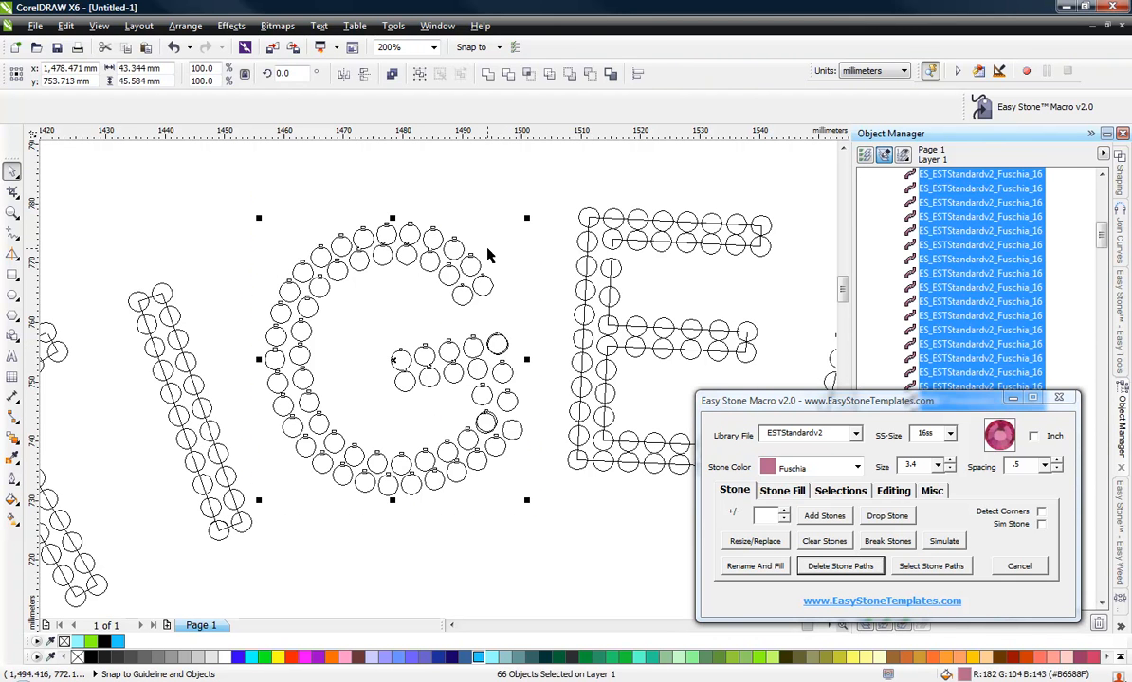
{"action": "left_click_drag", "start_coordinate": [536, 233], "coordinate": [417, 495]}
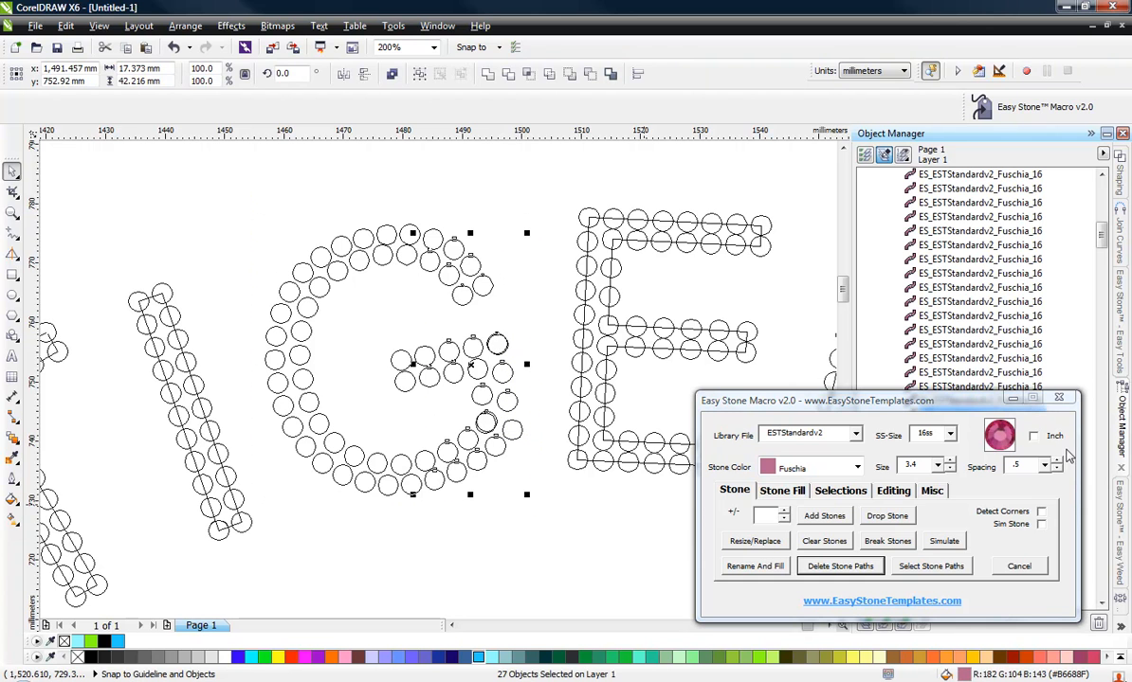
{"action": "left_click", "coordinate": [895, 491]}
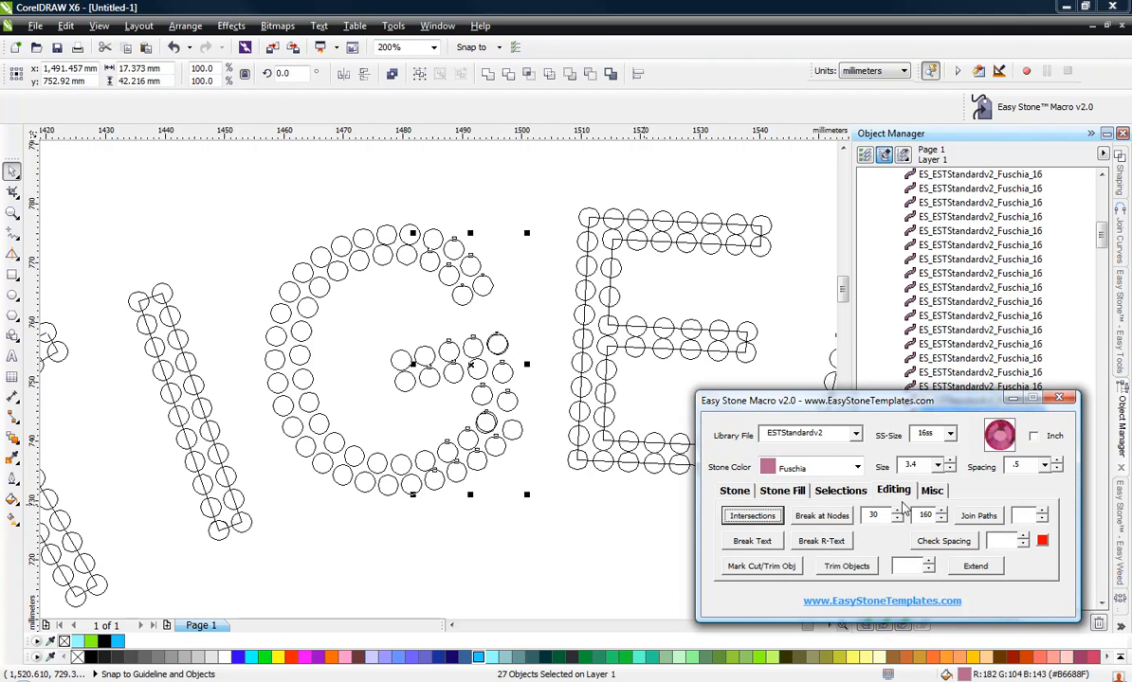
{"action": "left_click", "coordinate": [954, 548]}
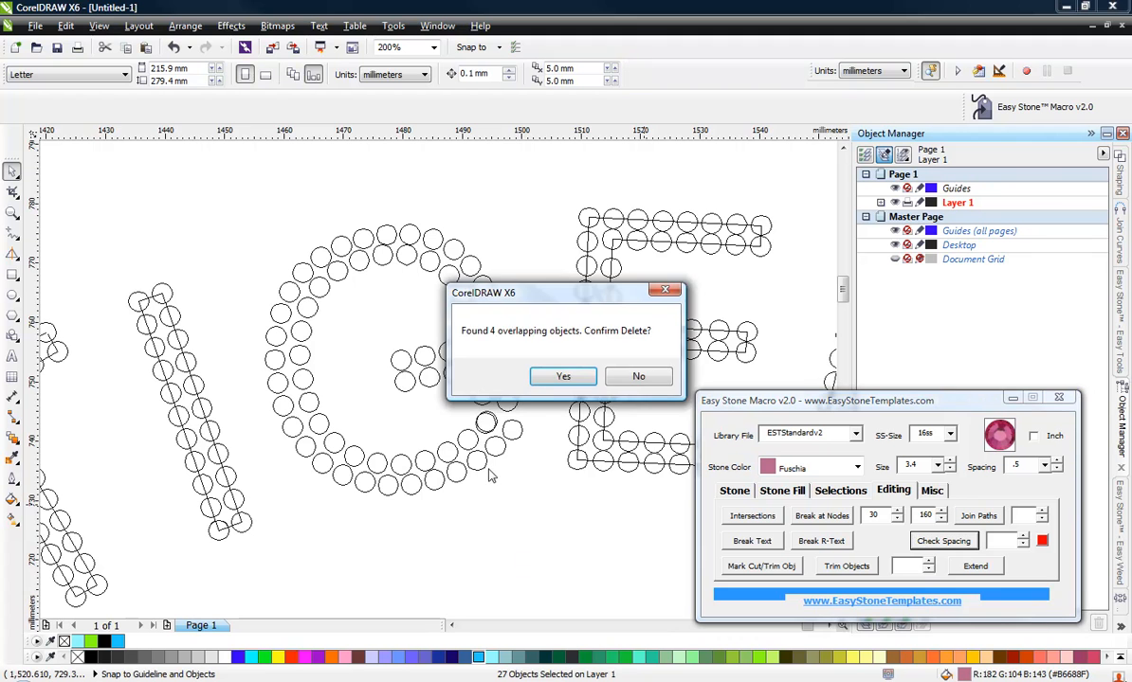
{"action": "left_click", "coordinate": [563, 376]}
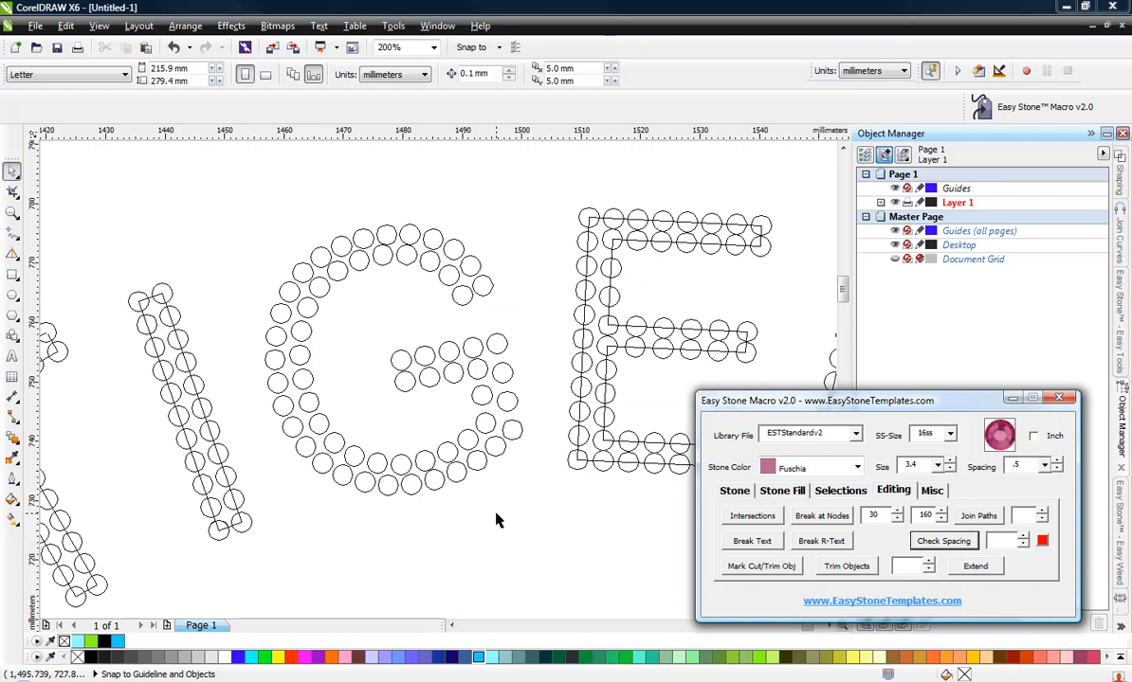
Step: Move four adjacent inner-row stones at the bottom curve of the G slightly up, away from the outer row
{"action": "scroll", "coordinate": [375, 461], "scroll_direction": "up", "scroll_amount": 1}
{"action": "scroll", "coordinate": [412, 465], "scroll_direction": "up", "scroll_amount": 1}
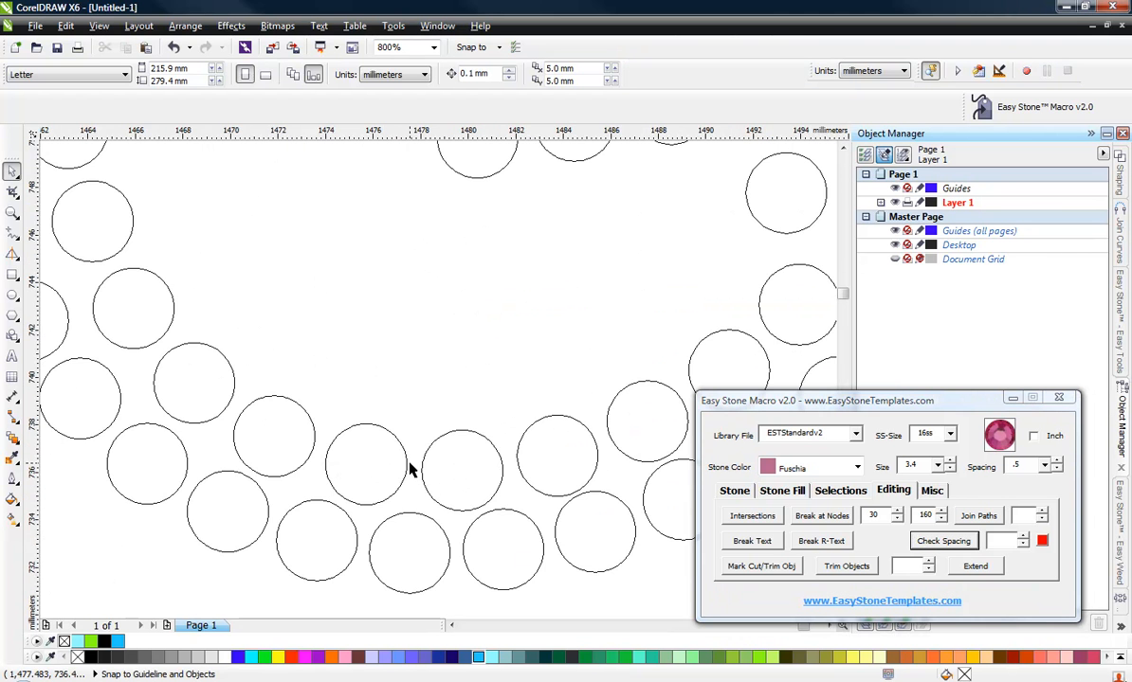
{"action": "left_click", "coordinate": [411, 469]}
{"action": "left_click", "coordinate": [494, 458], "text": "shift"}
{"action": "left_click", "coordinate": [597, 457], "text": "shift"}
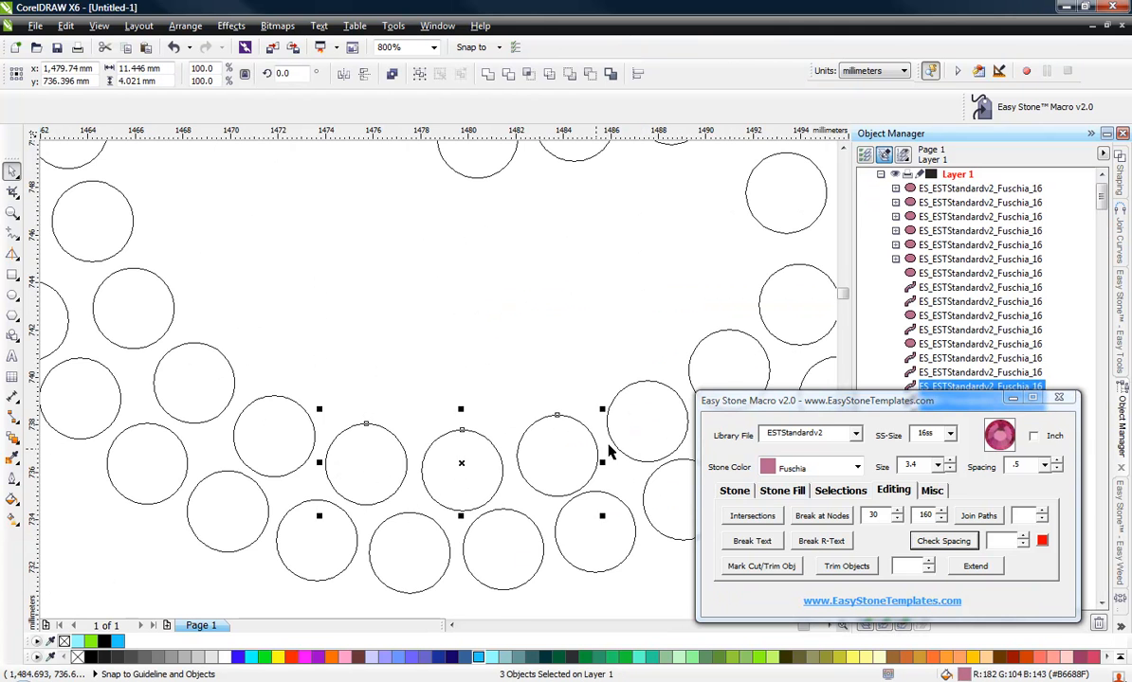
{"action": "left_click", "coordinate": [611, 451], "text": "shift"}
{"action": "scroll", "coordinate": [565, 484], "scroll_direction": "up", "scroll_amount": 2}
{"action": "left_click_drag", "start_coordinate": [540, 481], "coordinate": [528, 454]}
{"action": "scroll", "coordinate": [594, 409], "scroll_direction": "down", "scroll_amount": 3}
{"action": "left_click", "coordinate": [492, 552]}
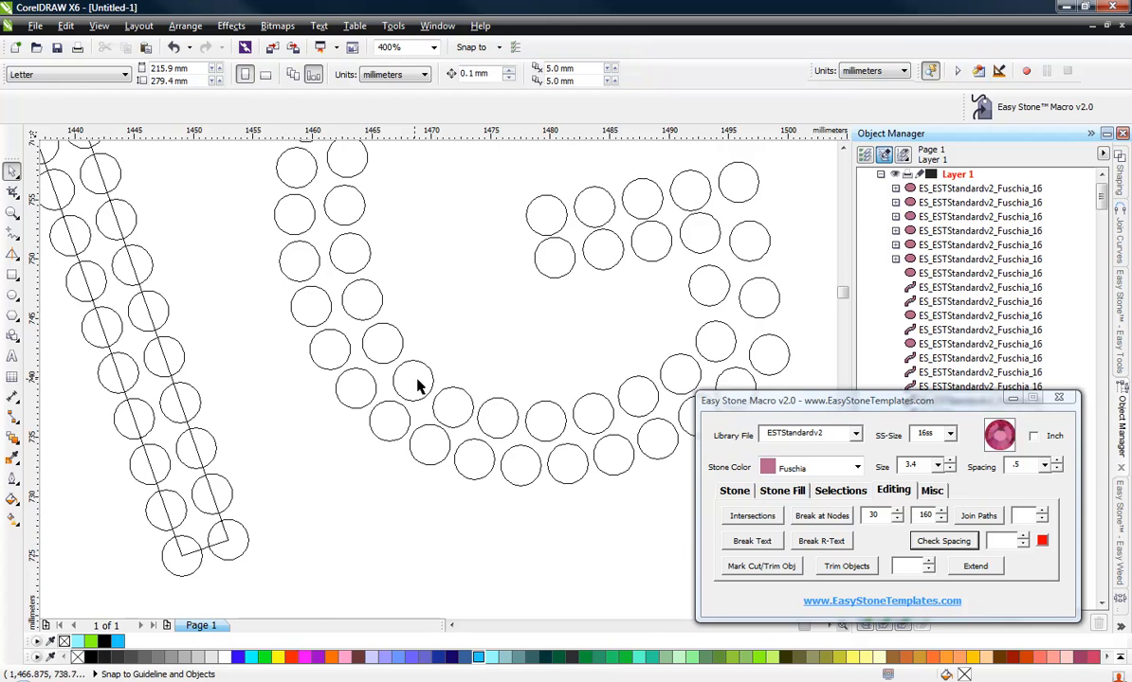
Step: Move the single inner-row stone just left of those four slightly up to even out its gaps
{"action": "scroll", "coordinate": [357, 412], "scroll_direction": "up", "scroll_amount": 2}
{"action": "left_click", "coordinate": [349, 412]}
{"action": "scroll", "coordinate": [349, 412], "scroll_direction": "up", "scroll_amount": 2}
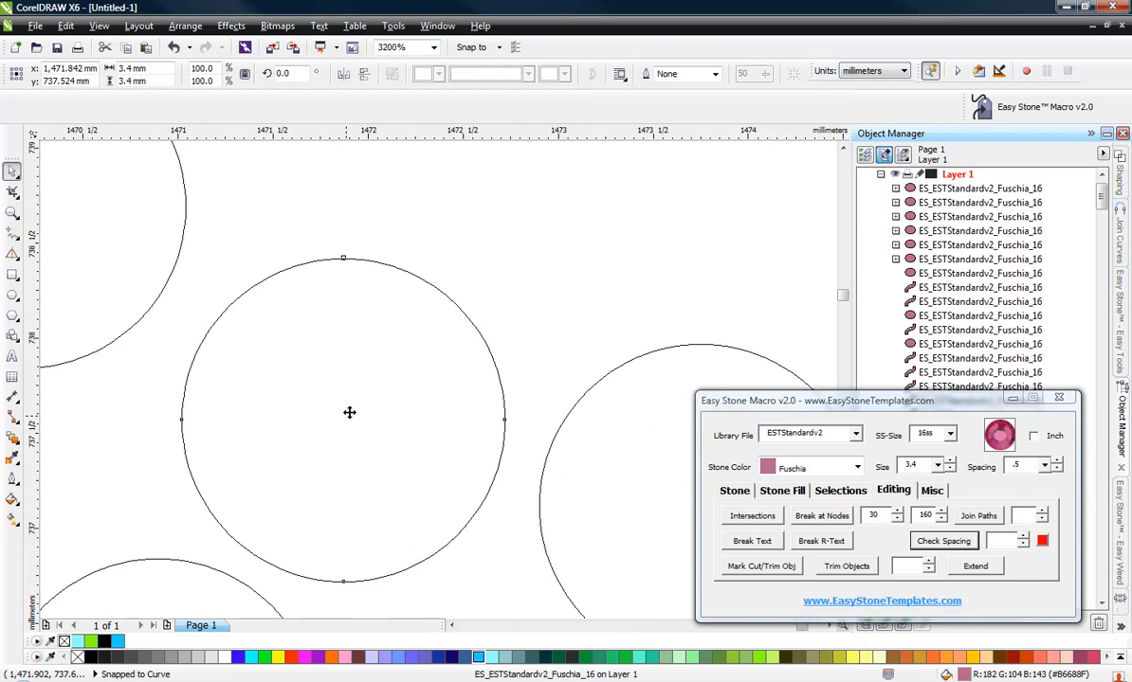
{"action": "left_click_drag", "start_coordinate": [328, 459], "coordinate": [333, 440]}
{"action": "scroll", "coordinate": [353, 411], "scroll_direction": "down", "scroll_amount": 5}
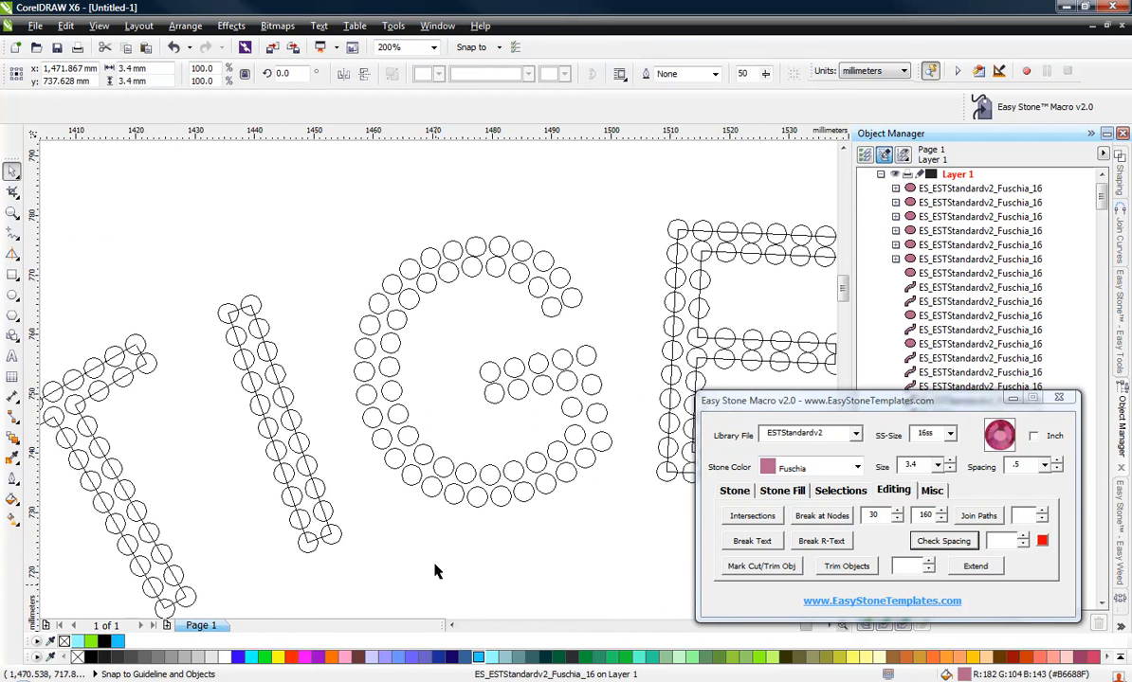
{"action": "left_click", "coordinate": [434, 569]}
Step: Shift five adjacent inner-row stones along the left side of the G slightly left, toward the outer row
{"action": "scroll", "coordinate": [382, 386], "scroll_direction": "up", "scroll_amount": 1}
{"action": "left_click", "coordinate": [409, 321]}
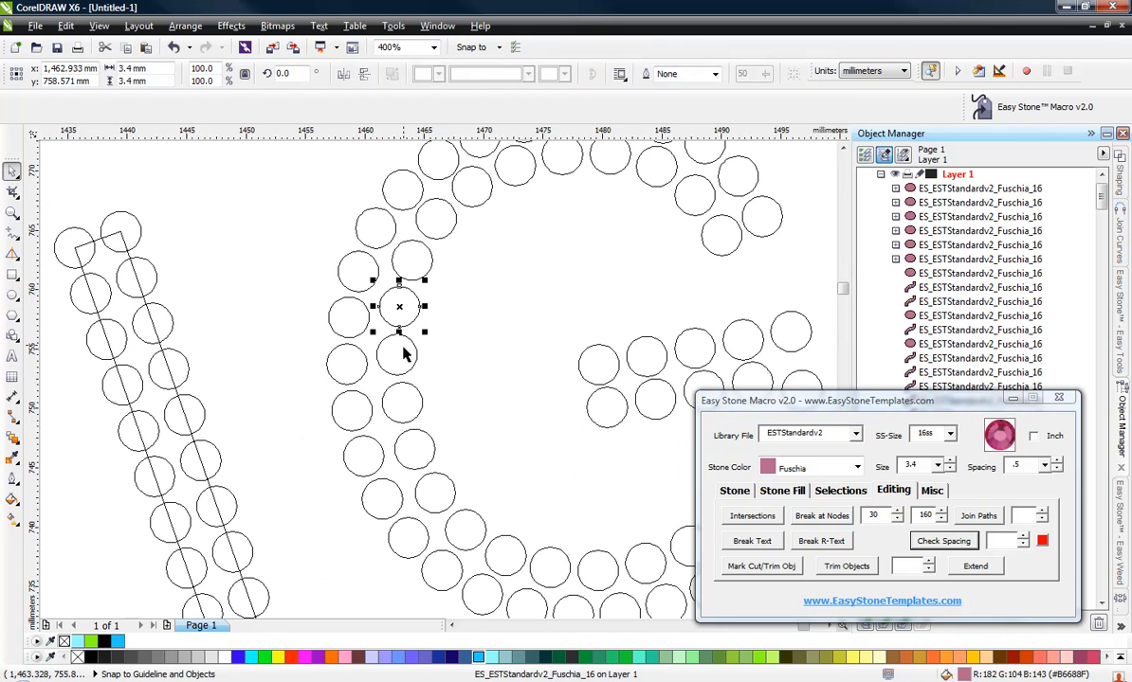
{"action": "left_click", "coordinate": [404, 351], "text": "shift"}
{"action": "left_click", "coordinate": [402, 393], "text": "shift"}
{"action": "left_click", "coordinate": [413, 445], "text": "shift"}
{"action": "left_click", "coordinate": [422, 479], "text": "shift"}
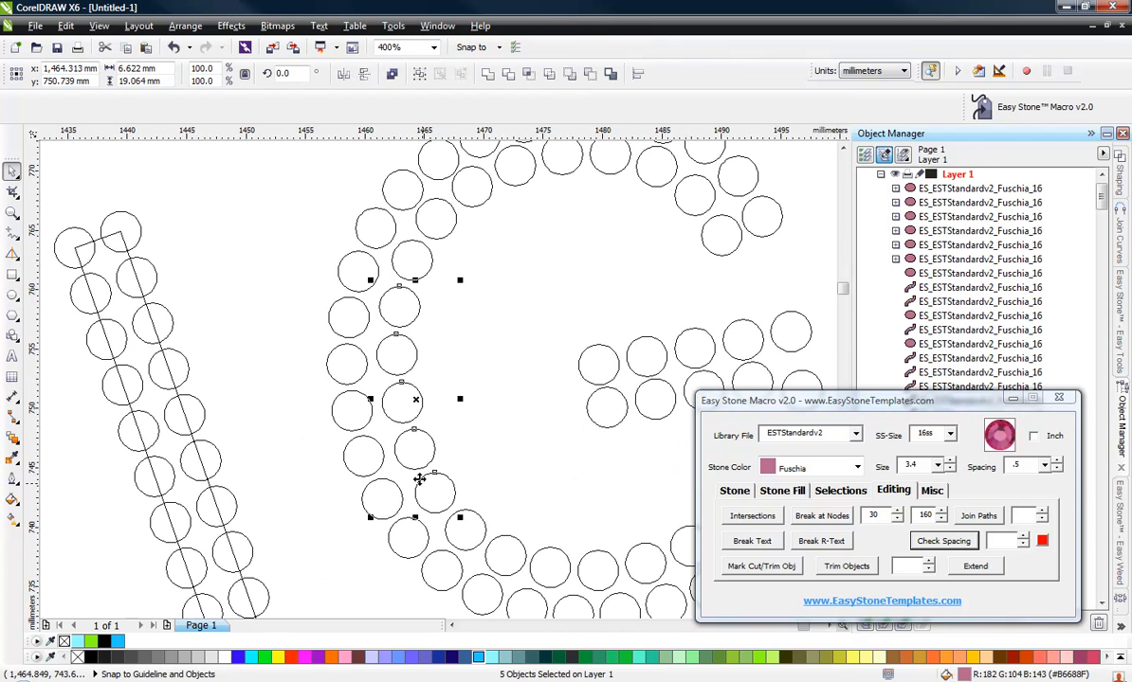
{"action": "scroll", "coordinate": [403, 441], "scroll_direction": "up", "scroll_amount": 3}
{"action": "left_click_drag", "start_coordinate": [405, 441], "coordinate": [378, 444]}
{"action": "scroll", "coordinate": [361, 397], "scroll_direction": "down", "scroll_amount": 3}
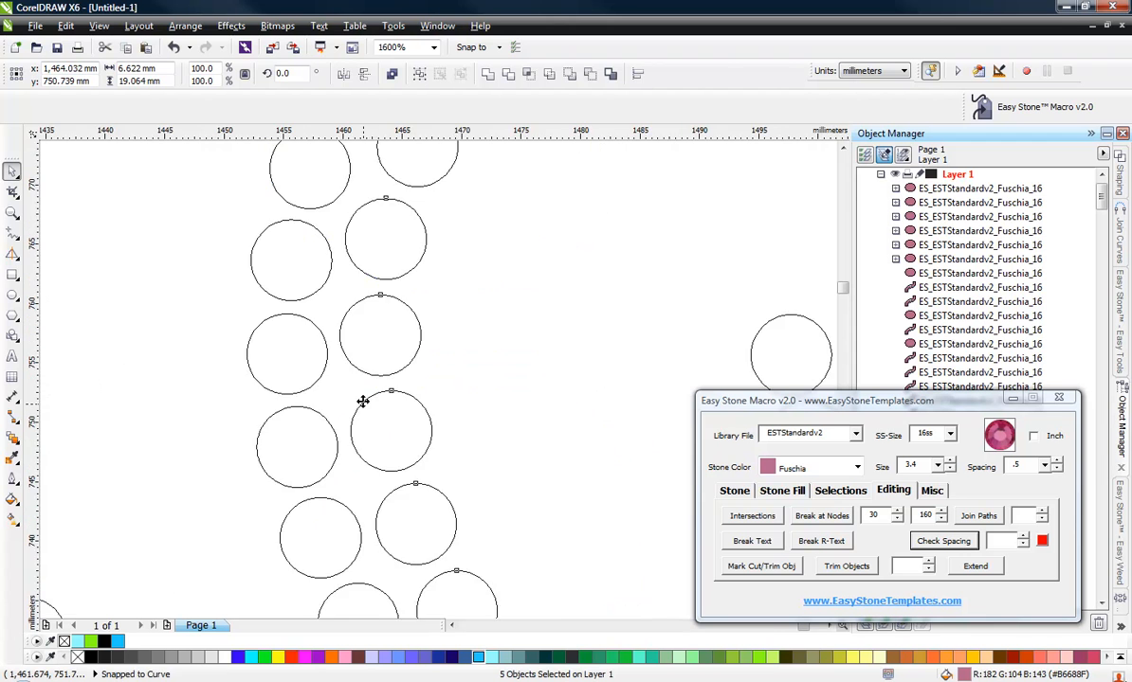
Step: Move five adjacent inner-row stones along the top curve of the G slightly down, away from the outer row
{"action": "left_click", "coordinate": [278, 374]}
{"action": "scroll", "coordinate": [339, 353], "scroll_direction": "down", "scroll_amount": 2}
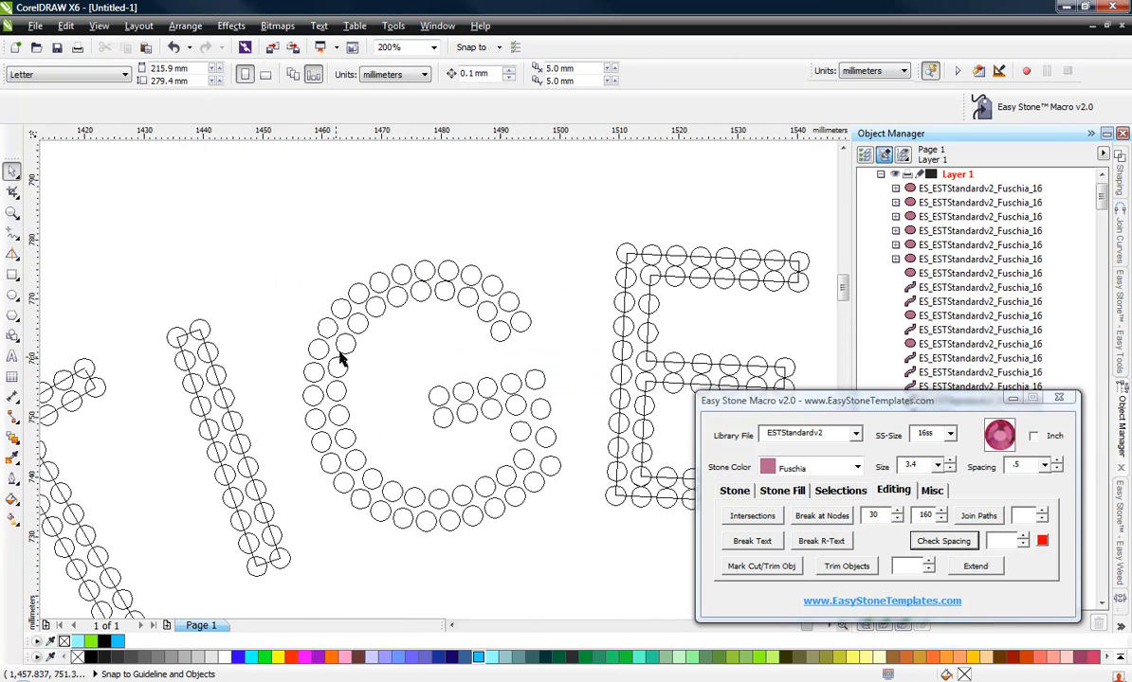
{"action": "scroll", "coordinate": [399, 296], "scroll_direction": "up", "scroll_amount": 2}
{"action": "scroll", "coordinate": [396, 308], "scroll_direction": "up", "scroll_amount": 1}
{"action": "left_click", "coordinate": [349, 295]}
{"action": "left_click", "coordinate": [420, 303], "text": "shift"}
{"action": "left_click", "coordinate": [568, 275], "text": "shift"}
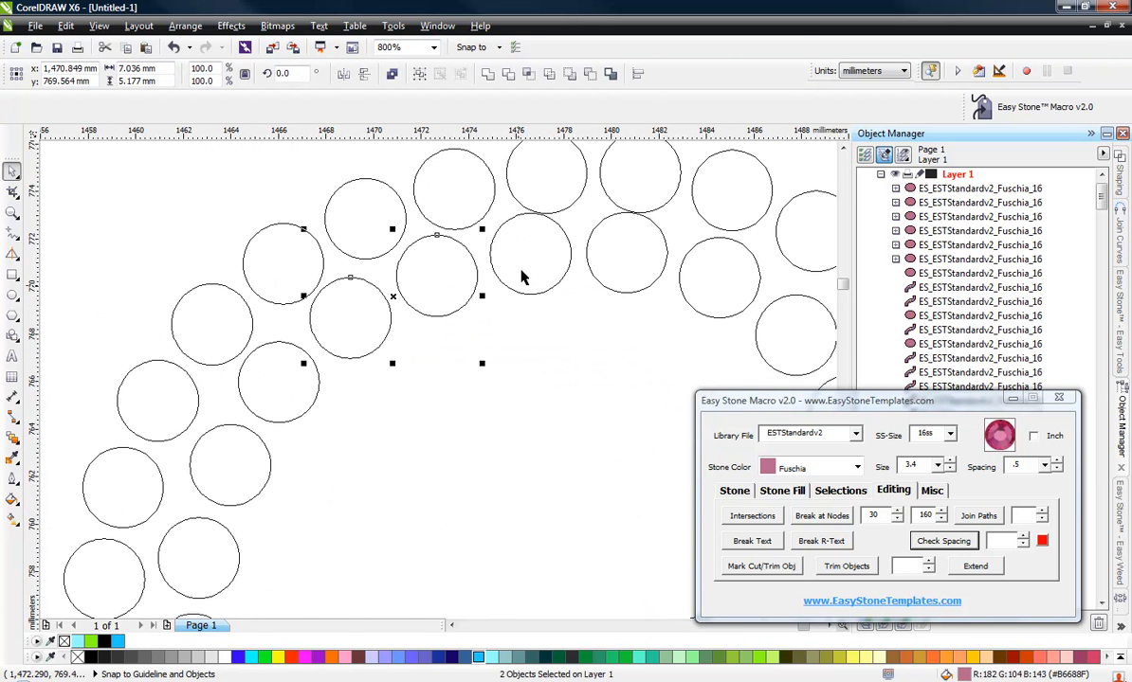
{"action": "left_click", "coordinate": [597, 277], "text": "shift"}
{"action": "scroll", "coordinate": [739, 310], "scroll_direction": "up", "scroll_amount": 1}
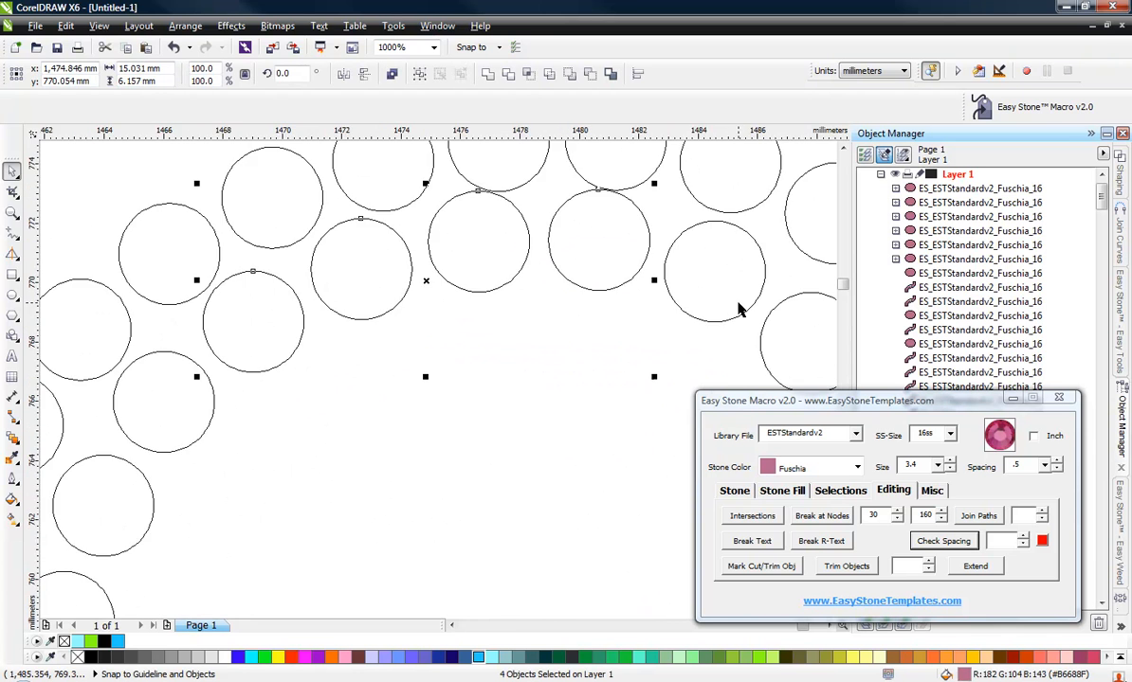
{"action": "left_click", "coordinate": [739, 309], "text": "shift"}
{"action": "scroll", "coordinate": [490, 209], "scroll_direction": "up", "scroll_amount": 1}
{"action": "left_click_drag", "start_coordinate": [483, 225], "coordinate": [484, 239]}
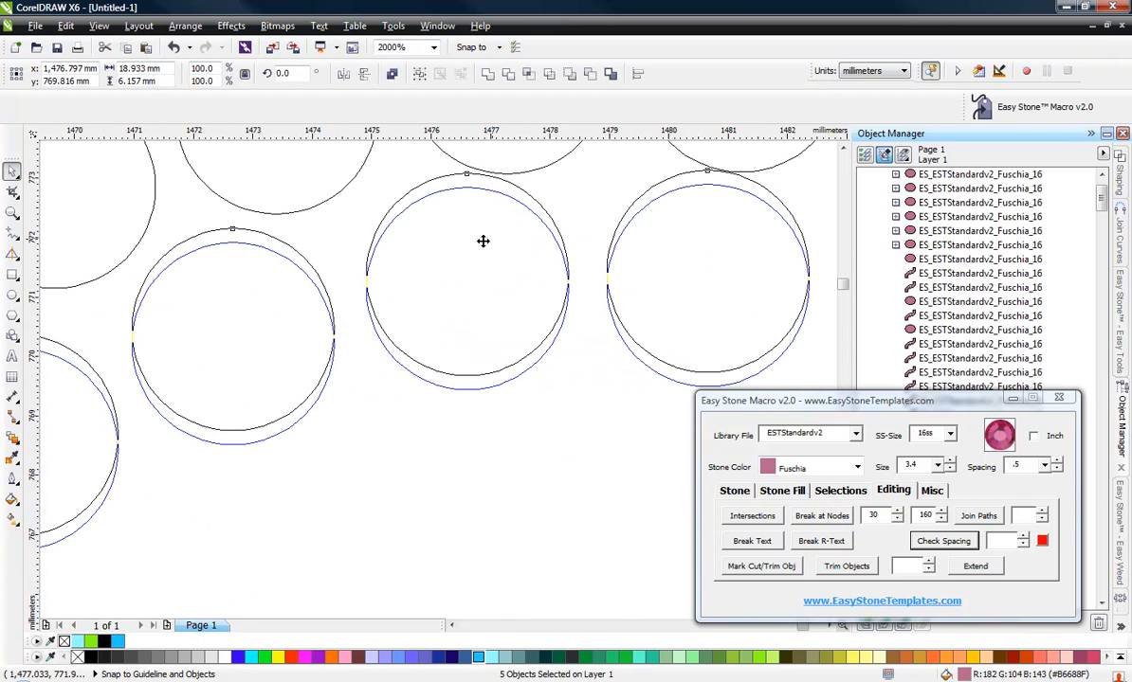
{"action": "scroll", "coordinate": [483, 243], "scroll_direction": "down", "scroll_amount": 3}
{"action": "left_click", "coordinate": [455, 373]}
{"action": "scroll", "coordinate": [338, 274], "scroll_direction": "down", "scroll_amount": 2}
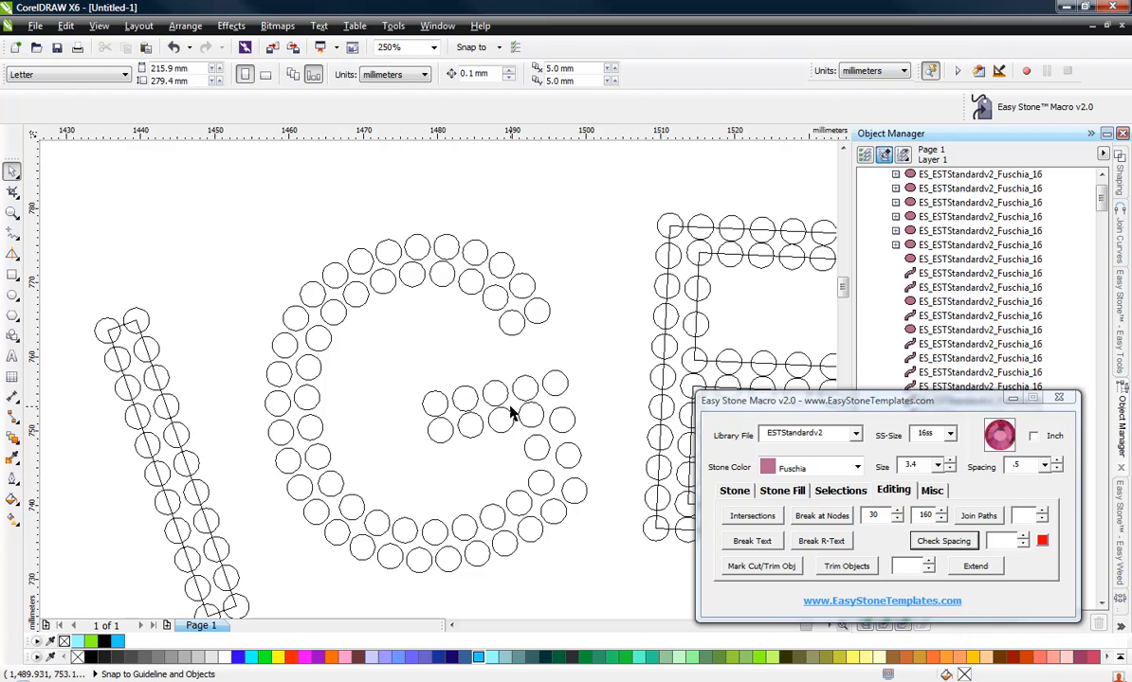
Step: Move the five upper-row stones of the G's crossbar slightly up, away from the lower row
{"action": "scroll", "coordinate": [481, 396], "scroll_direction": "up", "scroll_amount": 1}
{"action": "left_click", "coordinate": [347, 385]}
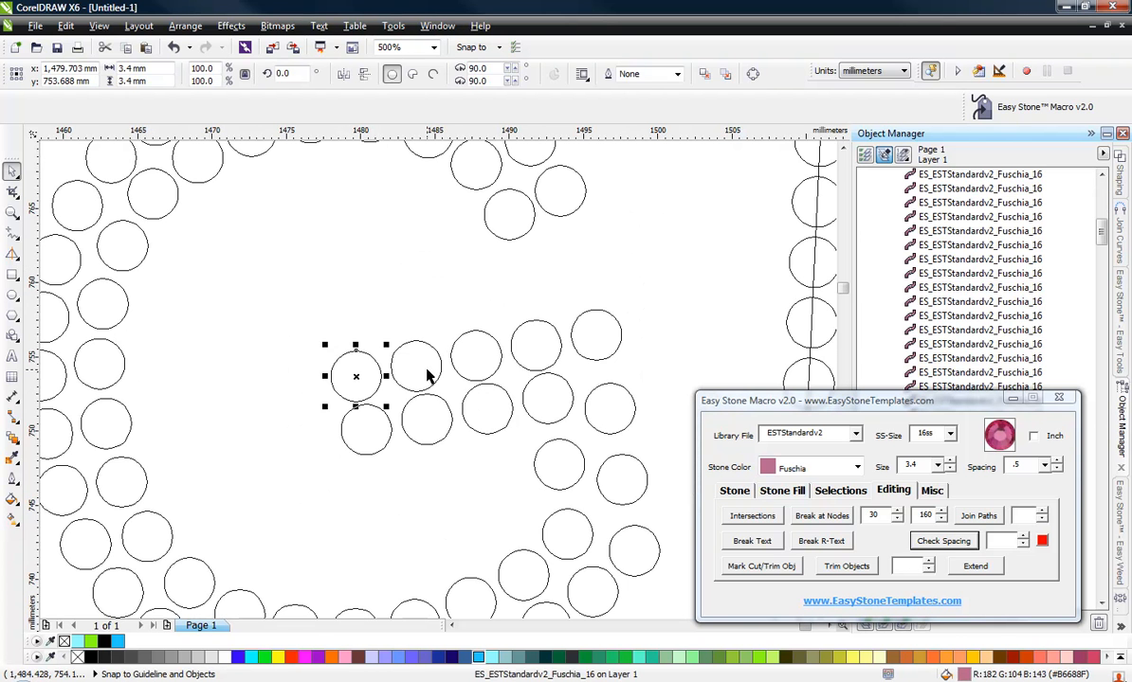
{"action": "left_click", "coordinate": [430, 373], "text": "shift"}
{"action": "left_click", "coordinate": [502, 366], "text": "shift"}
{"action": "left_click", "coordinate": [534, 350], "text": "shift"}
{"action": "left_click", "coordinate": [594, 329], "text": "shift"}
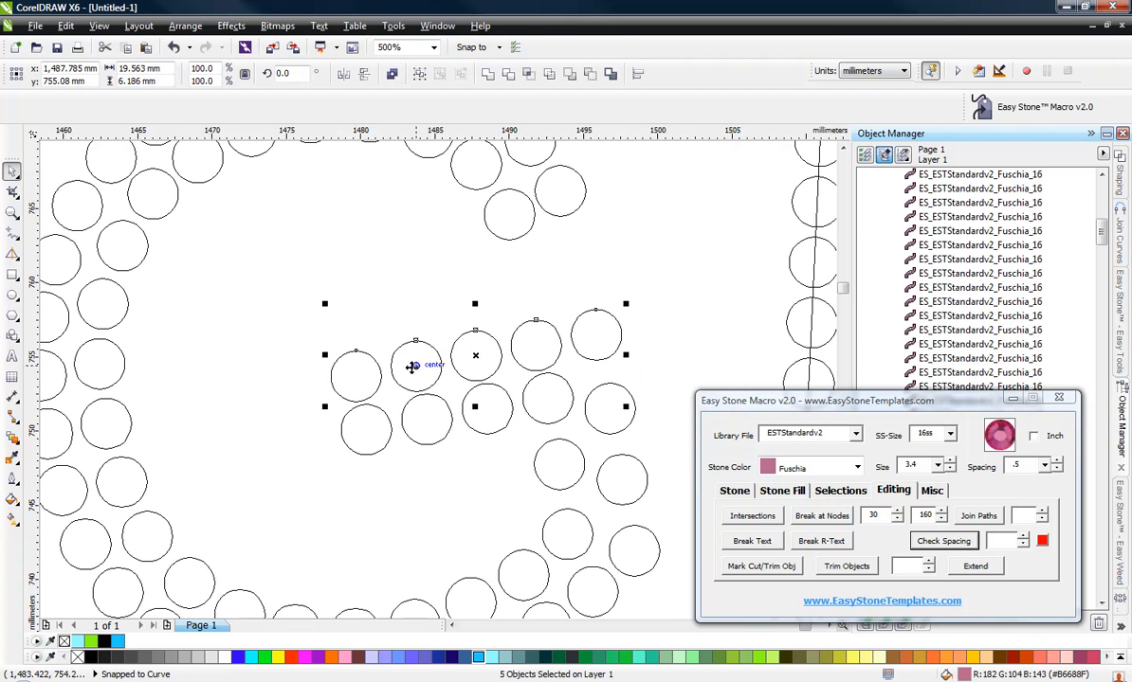
{"action": "scroll", "coordinate": [450, 367], "scroll_direction": "up", "scroll_amount": 2}
{"action": "left_click_drag", "start_coordinate": [544, 374], "coordinate": [541, 366]}
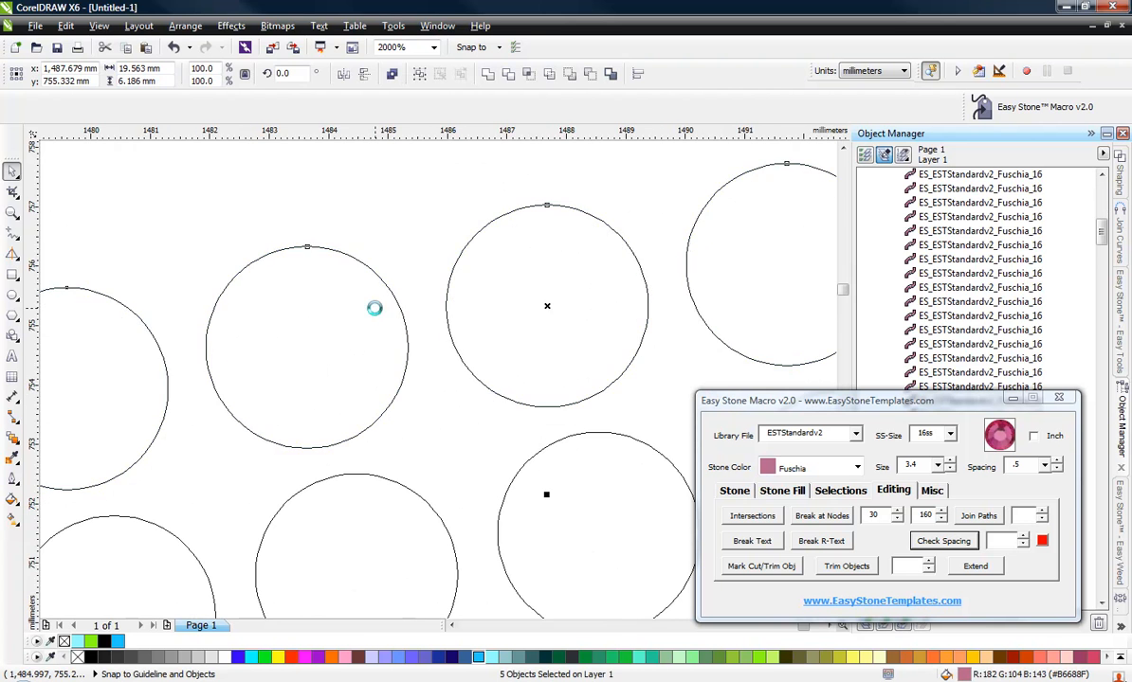
{"action": "scroll", "coordinate": [375, 308], "scroll_direction": "down", "scroll_amount": 2}
{"action": "left_click", "coordinate": [359, 425]}
{"action": "scroll", "coordinate": [313, 403], "scroll_direction": "down", "scroll_amount": 1}
Step: Place a copy of the rightmost upper stone of the G's crossbar just below it, along the letter's right edge
{"action": "scroll", "coordinate": [404, 417], "scroll_direction": "up", "scroll_amount": 1}
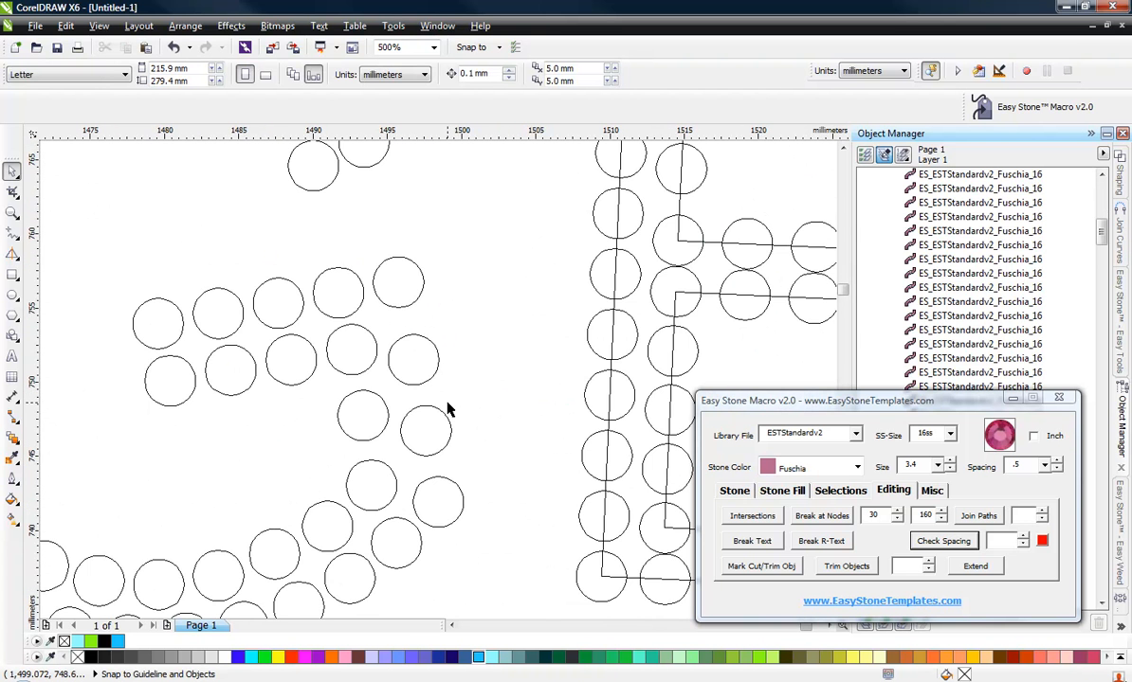
{"action": "scroll", "coordinate": [410, 379], "scroll_direction": "up", "scroll_amount": 1}
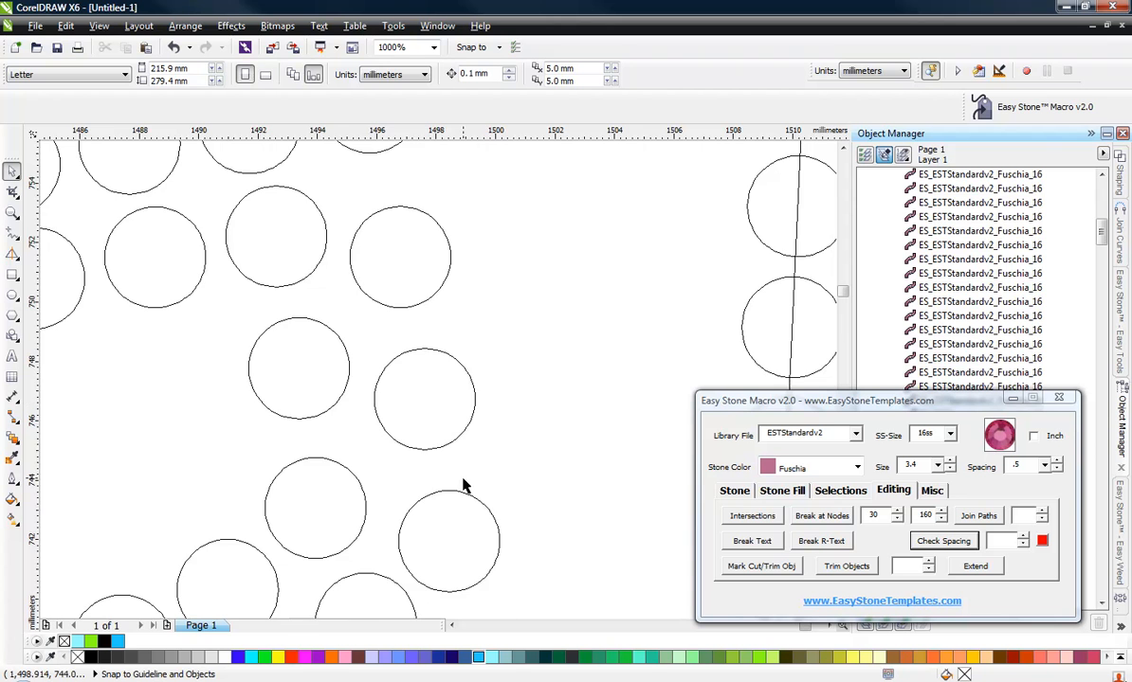
{"action": "scroll", "coordinate": [455, 464], "scroll_direction": "down", "scroll_amount": 1}
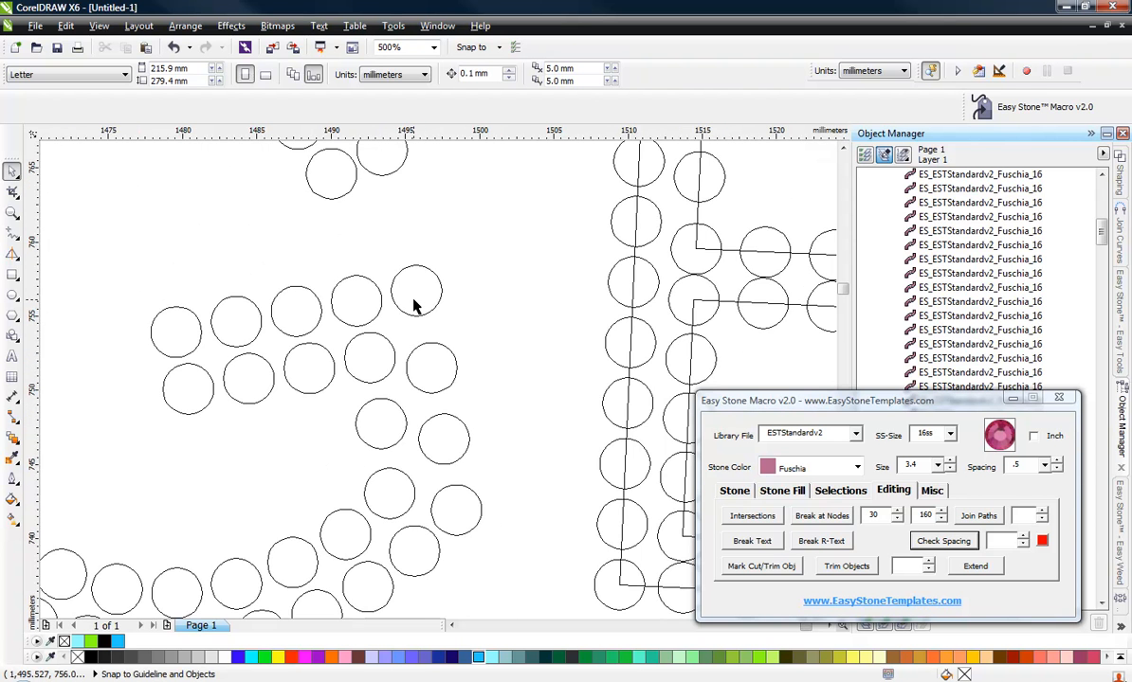
{"action": "scroll", "coordinate": [413, 300], "scroll_direction": "up", "scroll_amount": 1}
{"action": "left_click_drag", "start_coordinate": [413, 299], "coordinate": [427, 374]}
{"action": "right_click", "coordinate": [426, 374]}
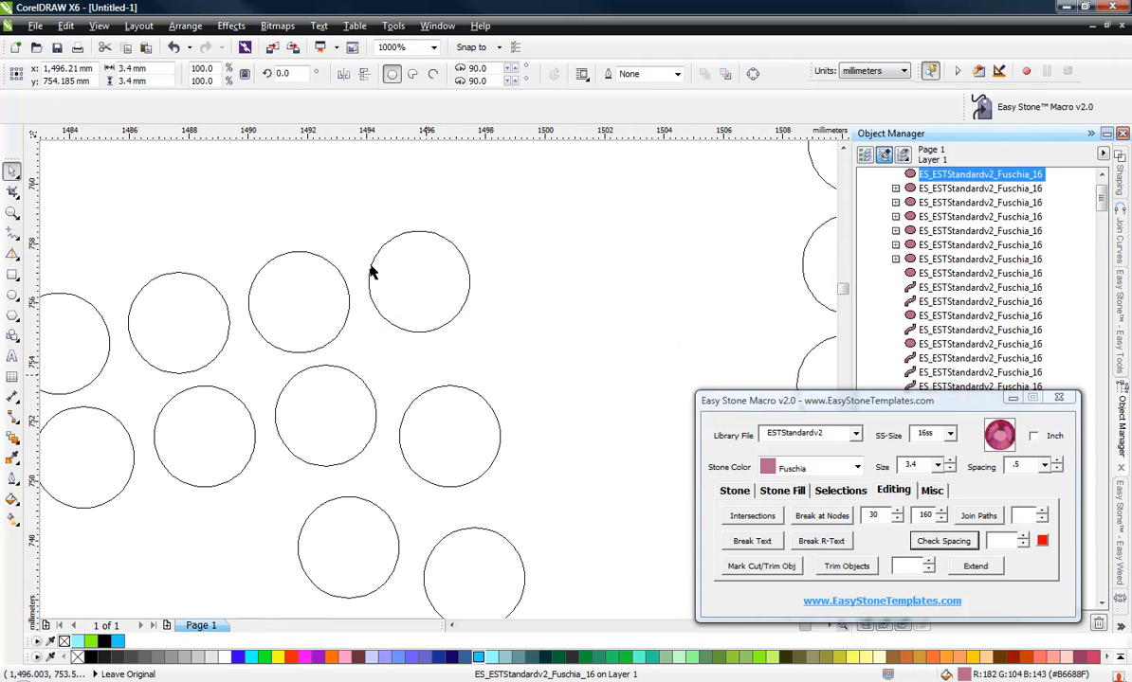
Step: Distribute the centres of the five outer stones along the G's right edge evenly, both vertically and horizontally
{"action": "scroll", "coordinate": [369, 265], "scroll_direction": "down", "scroll_amount": 1}
{"action": "left_click", "coordinate": [380, 263]}
{"action": "left_click", "coordinate": [408, 320], "text": "shift"}
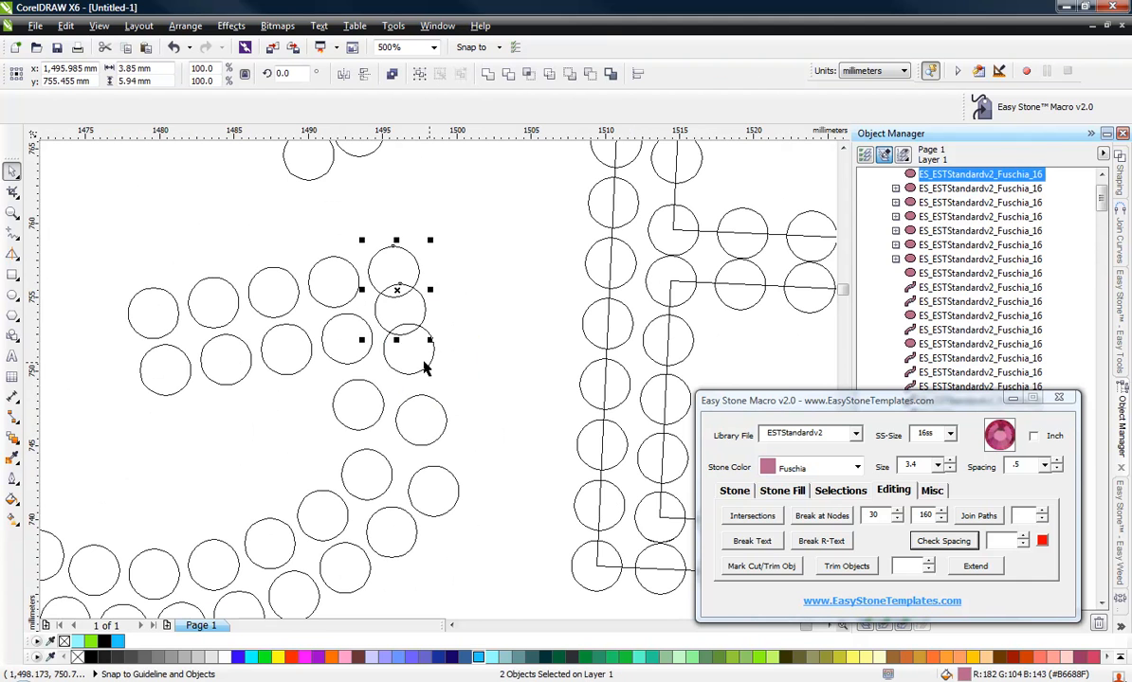
{"action": "left_click", "coordinate": [425, 363], "text": "shift"}
{"action": "left_click", "coordinate": [428, 412], "text": "shift"}
{"action": "left_click", "coordinate": [438, 481], "text": "shift"}
{"action": "key", "text": "shift+c"}
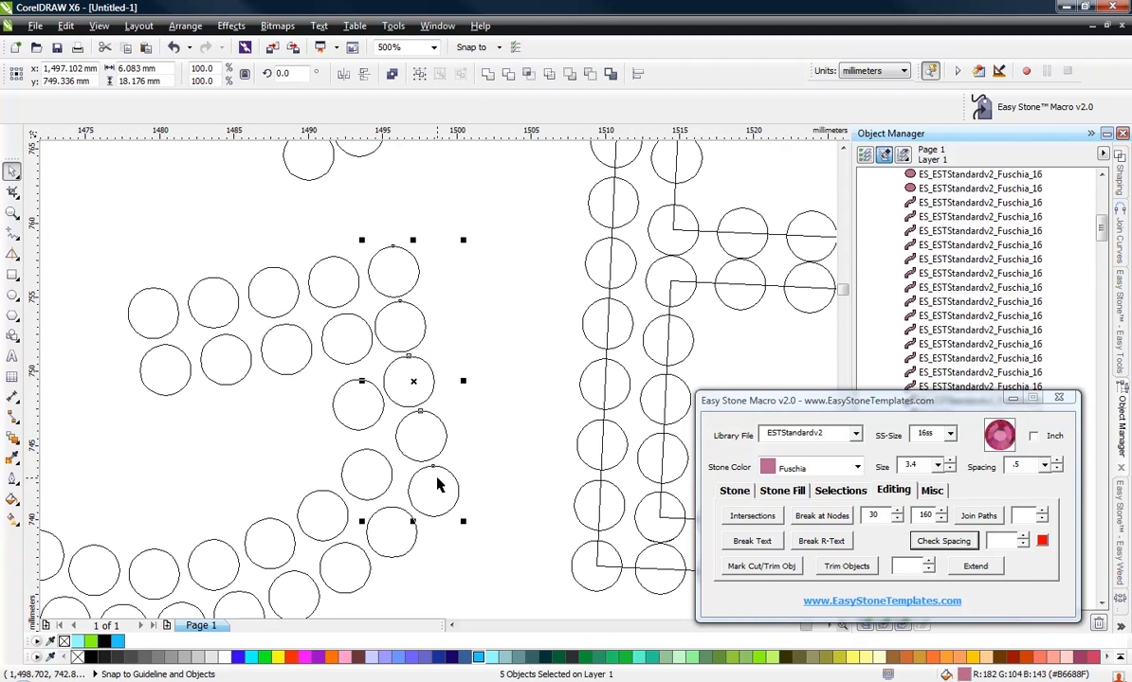
{"action": "key", "text": "shift+e"}
{"action": "left_click", "coordinate": [490, 391]}
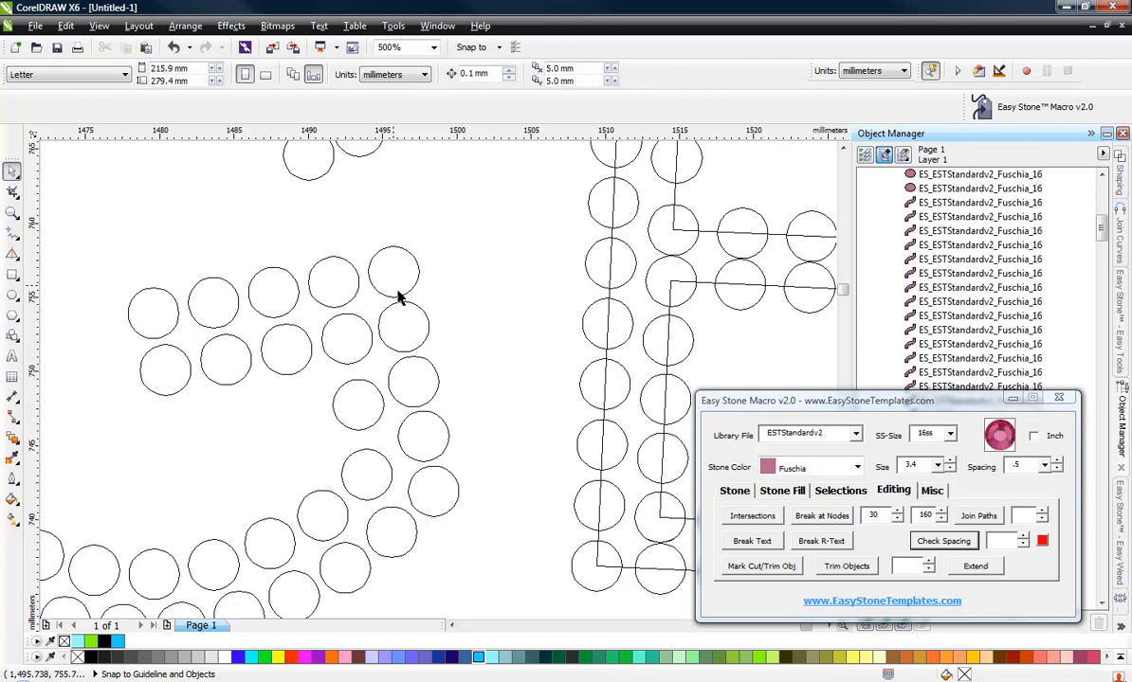
Step: Move the two middle inner-row stones at the top of the G slightly down to even out the row gap
{"action": "scroll", "coordinate": [468, 374], "scroll_direction": "down", "scroll_amount": 1}
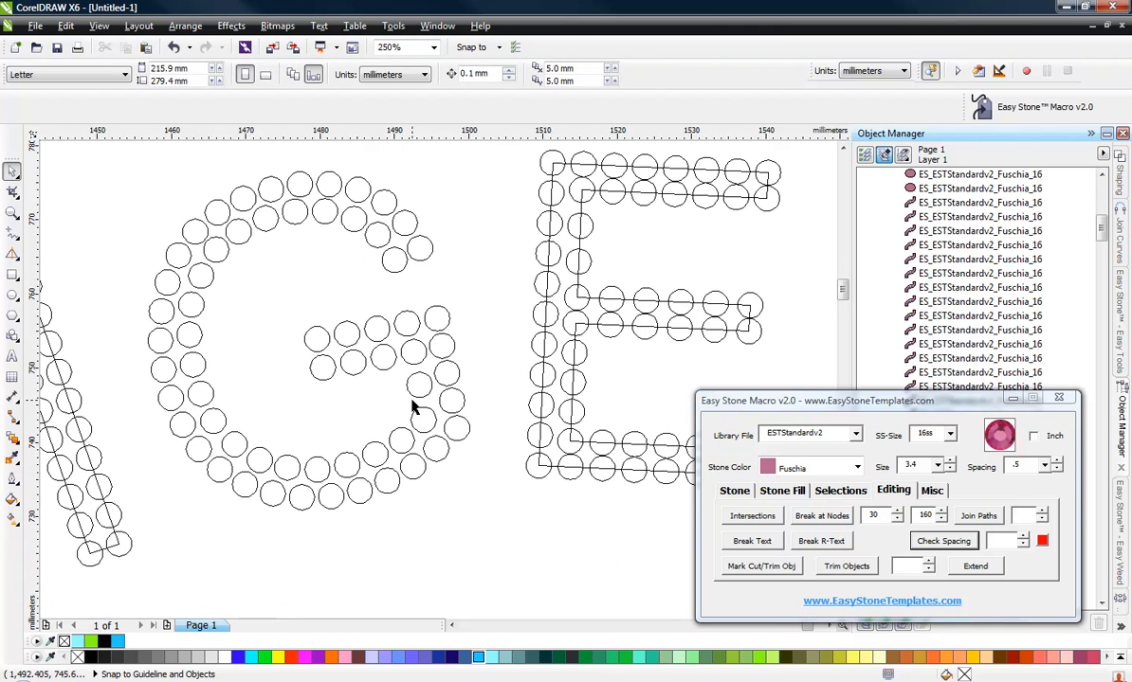
{"action": "left_click_drag", "start_coordinate": [396, 400], "coordinate": [401, 486]}
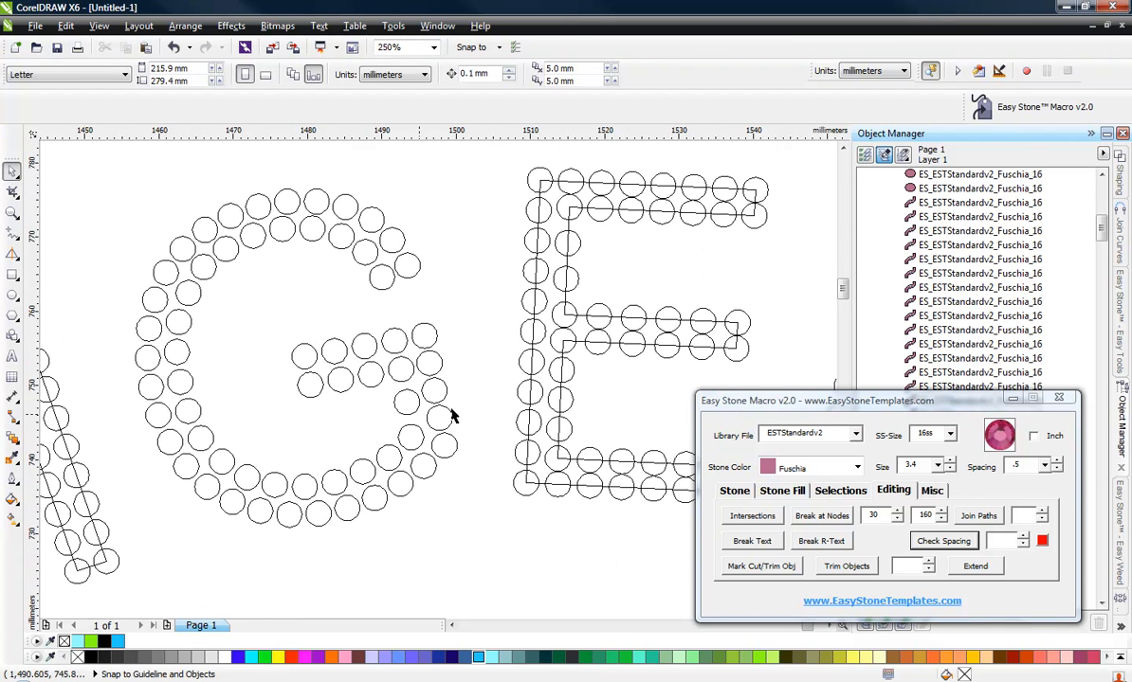
{"action": "scroll", "coordinate": [356, 249], "scroll_direction": "up", "scroll_amount": 2}
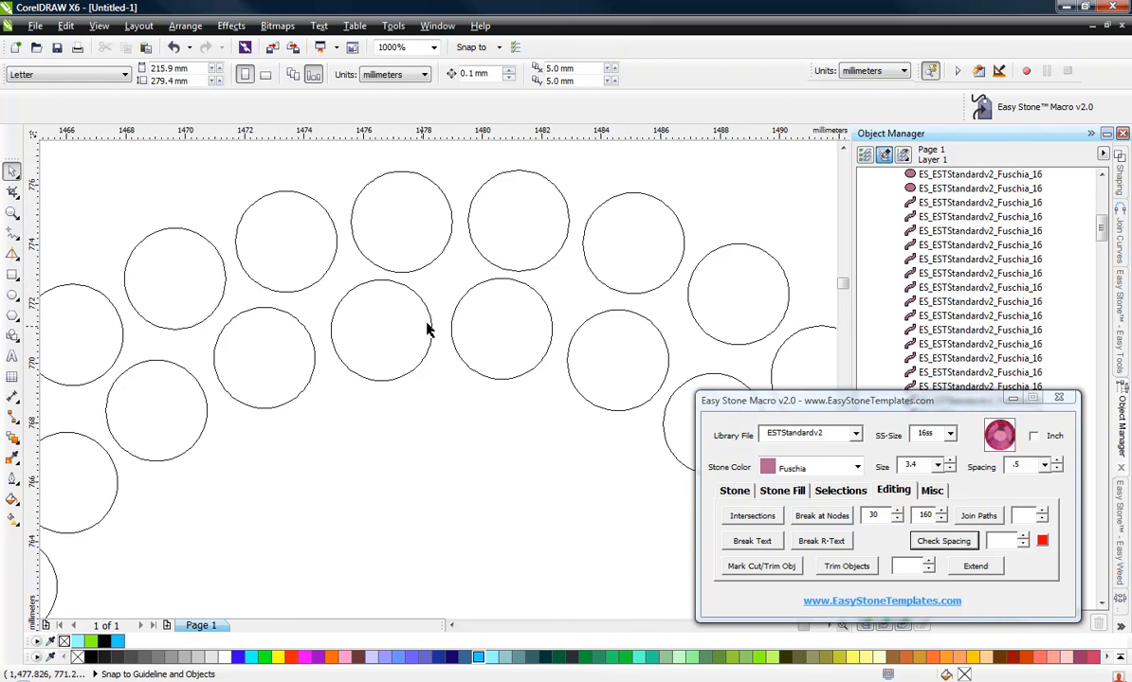
{"action": "scroll", "coordinate": [427, 329], "scroll_direction": "up", "scroll_amount": 1}
{"action": "left_click", "coordinate": [404, 349]}
{"action": "left_click", "coordinate": [564, 339], "text": "shift"}
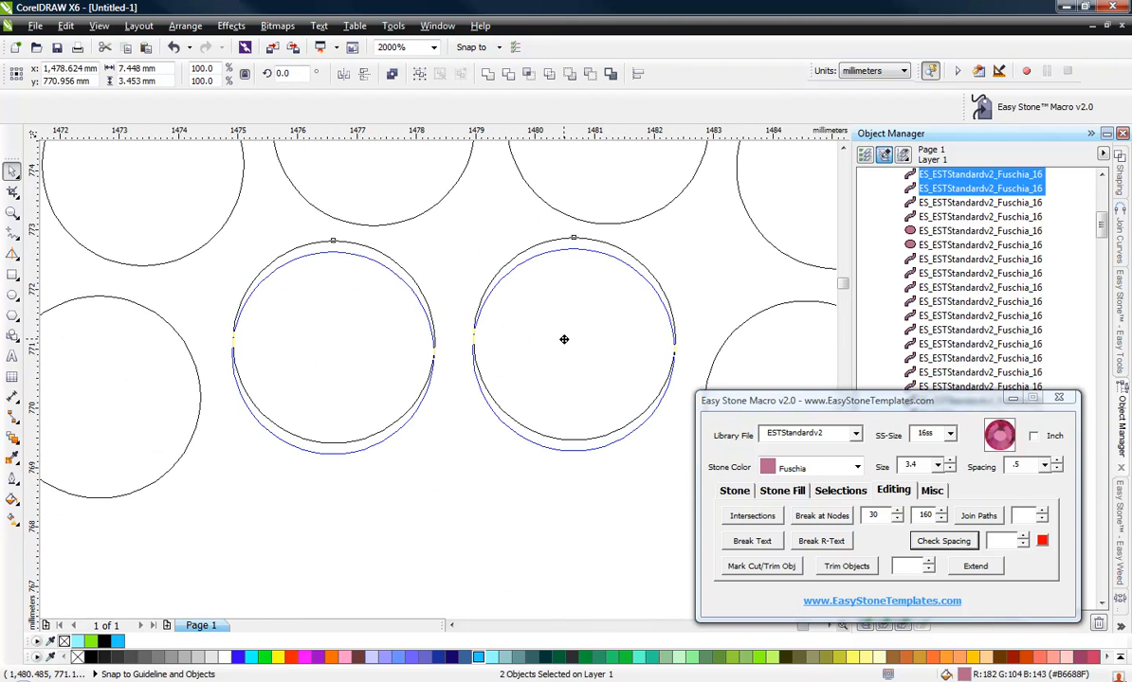
{"action": "left_click_drag", "start_coordinate": [564, 339], "coordinate": [574, 326]}
{"action": "scroll", "coordinate": [551, 323], "scroll_direction": "down", "scroll_amount": 3}
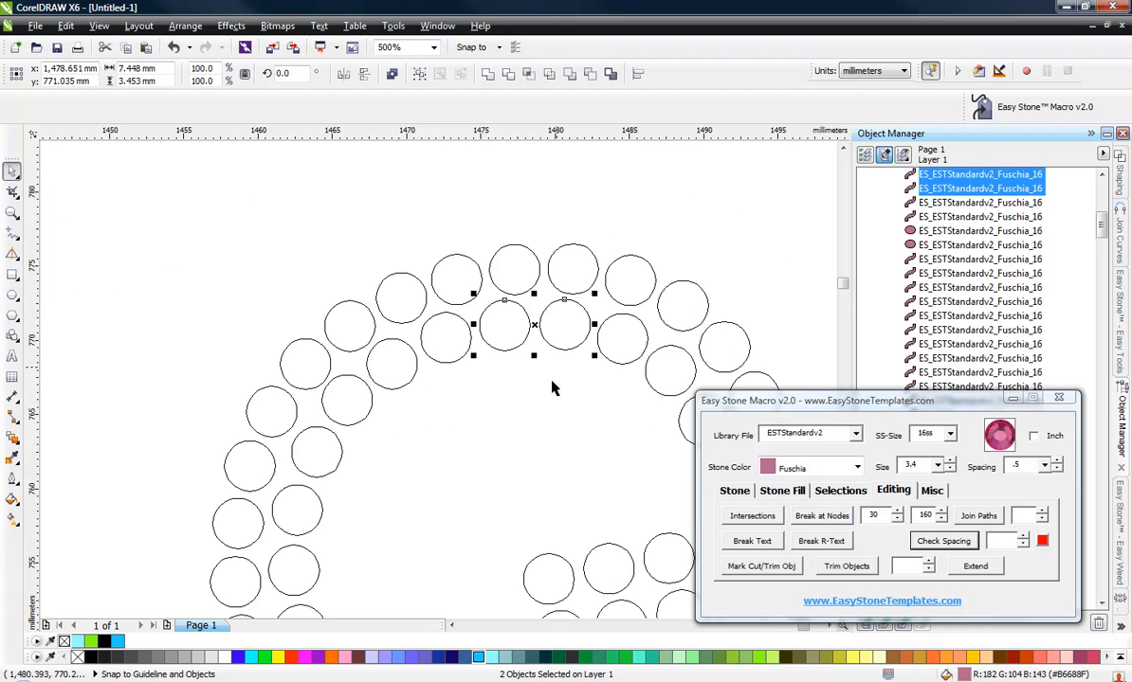
{"action": "left_click", "coordinate": [455, 245]}
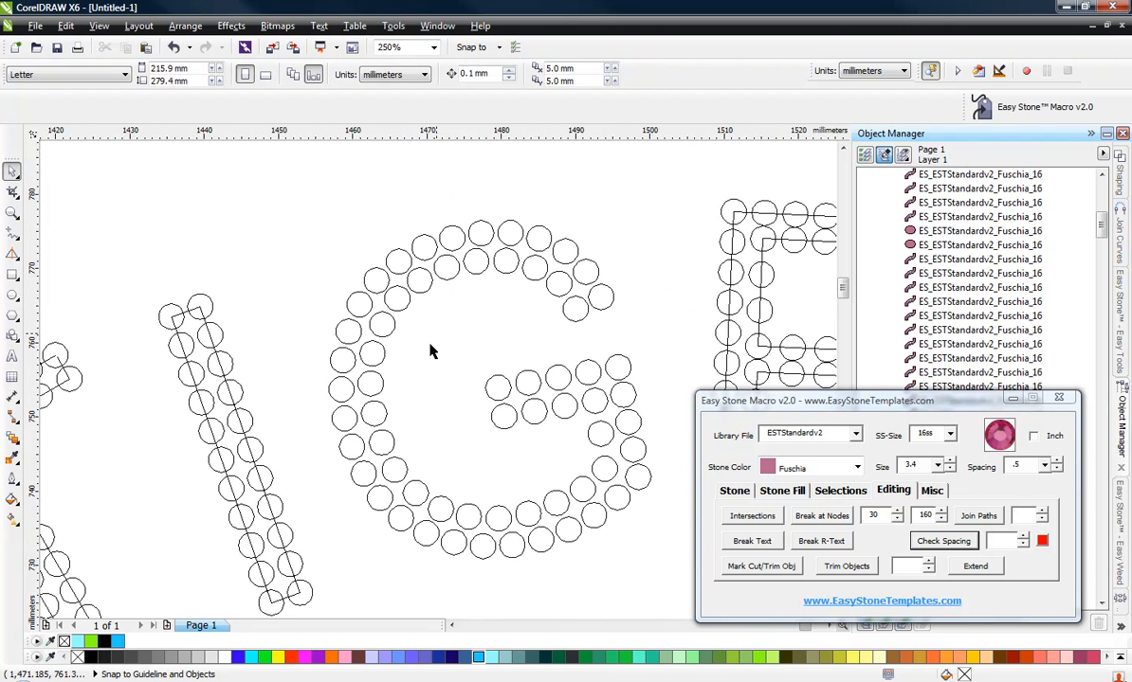
Step: Delete the stone paths of the letters I and T, keeping their stones
{"action": "scroll", "coordinate": [429, 351], "scroll_direction": "down", "scroll_amount": 1}
{"action": "left_click_drag", "start_coordinate": [269, 292], "coordinate": [384, 509]}
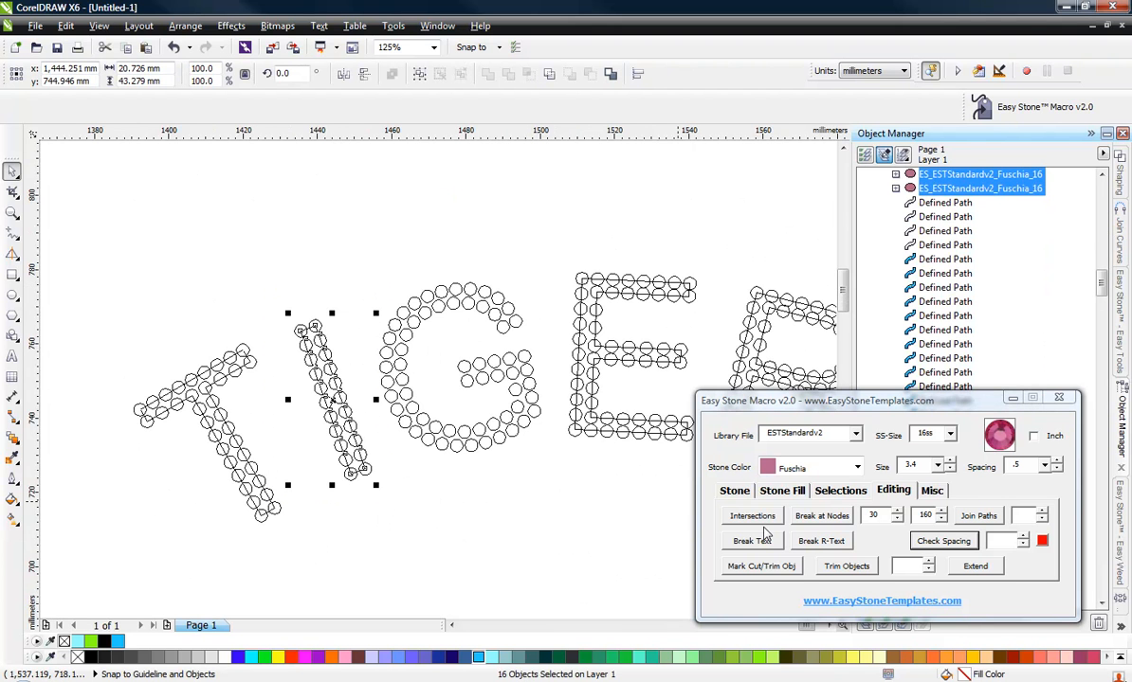
{"action": "left_click", "coordinate": [734, 490]}
{"action": "left_click", "coordinate": [840, 566]}
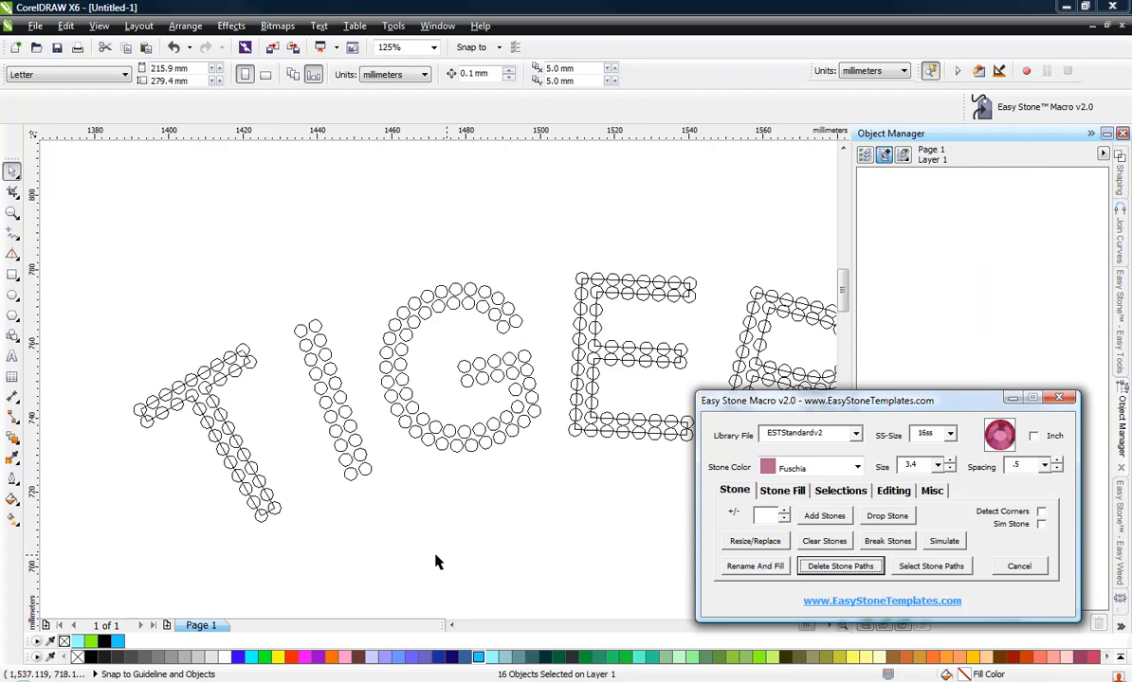
{"action": "left_click_drag", "start_coordinate": [76, 296], "coordinate": [297, 548]}
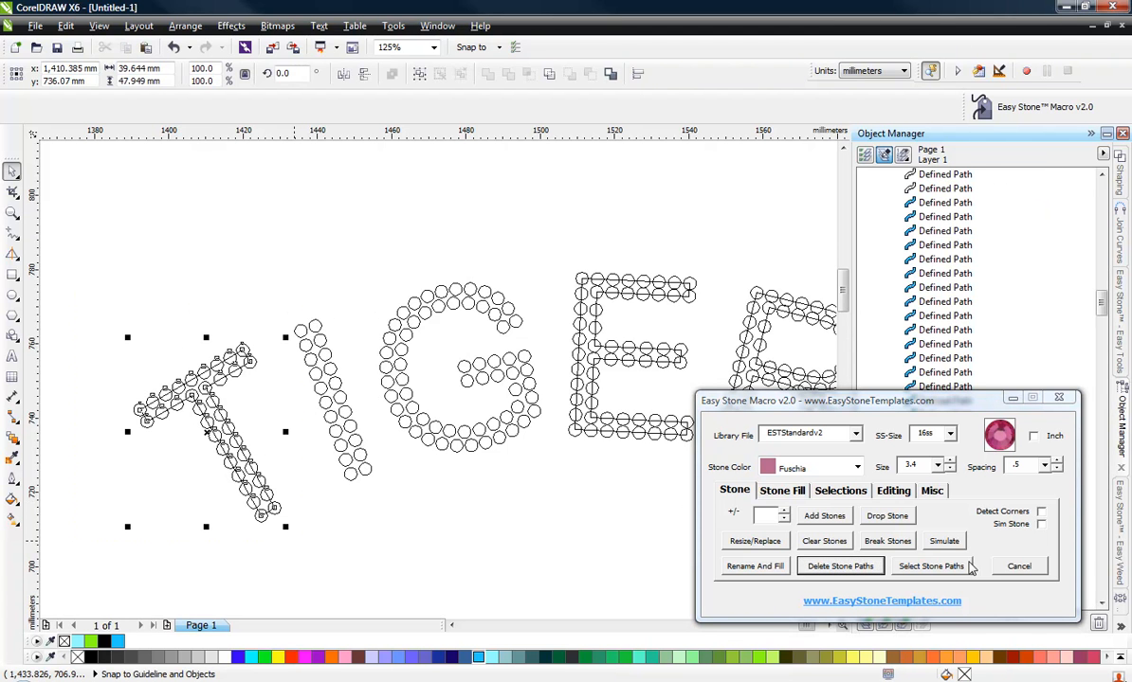
{"action": "left_click", "coordinate": [863, 567]}
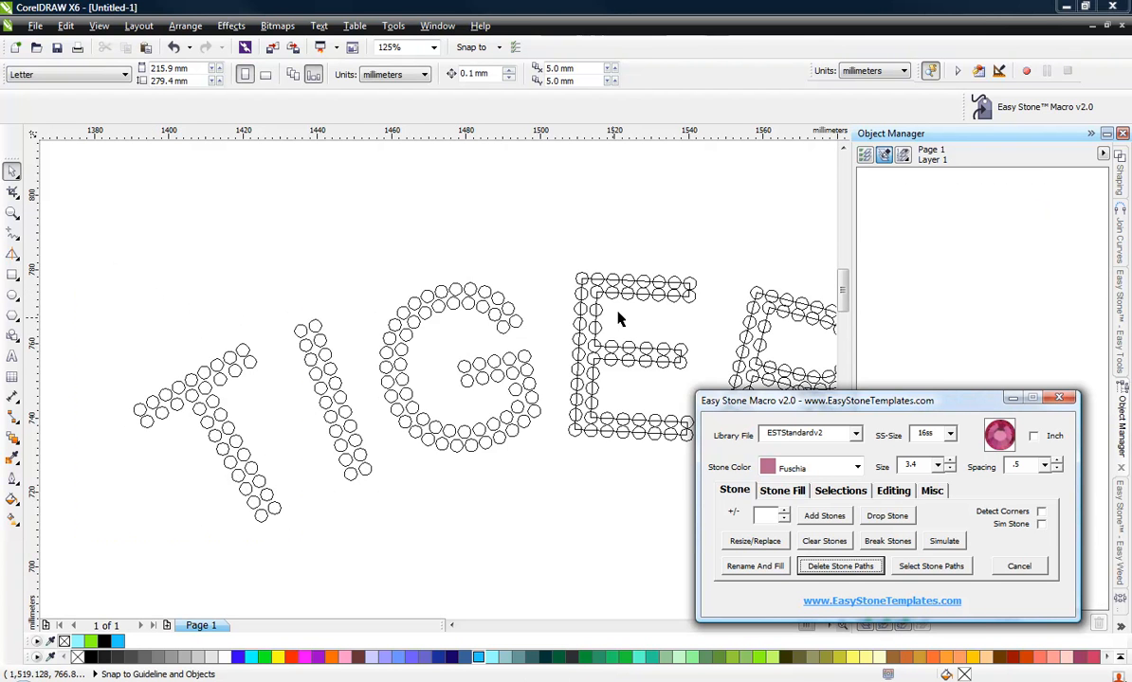
Step: Move the lower row of stones in the E's top arm slightly down, away from the upper row
{"action": "scroll", "coordinate": [663, 286], "scroll_direction": "up", "scroll_amount": 3}
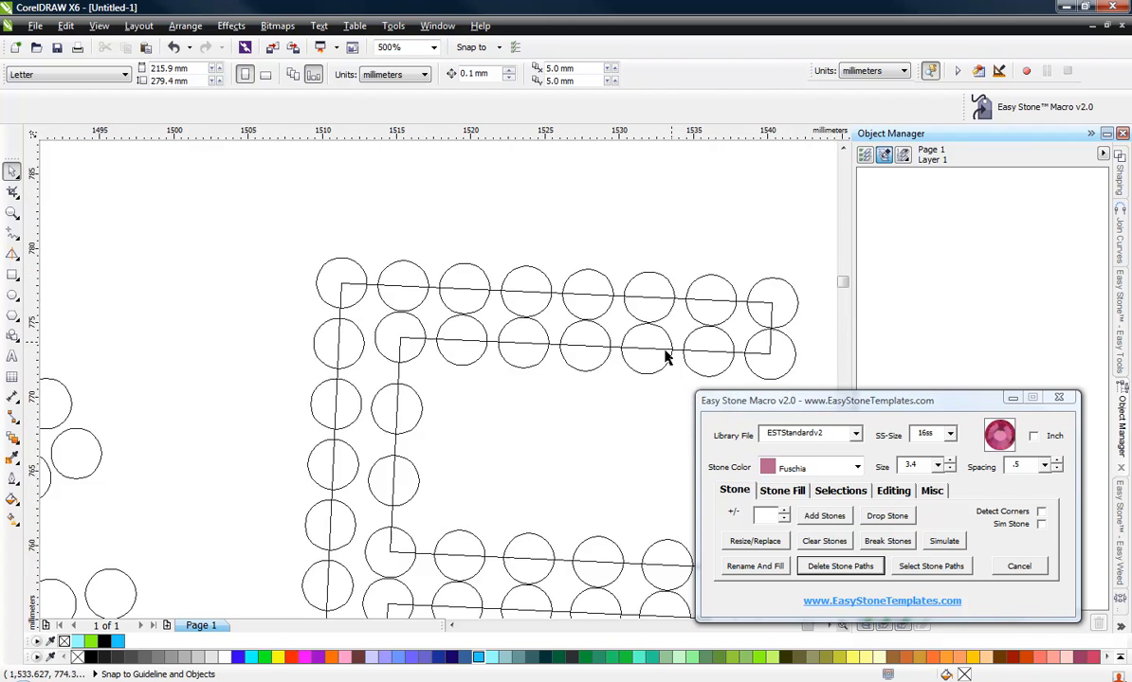
{"action": "scroll", "coordinate": [663, 353], "scroll_direction": "up", "scroll_amount": 3}
{"action": "scroll", "coordinate": [492, 366], "scroll_direction": "up", "scroll_amount": 1}
{"action": "left_click", "coordinate": [493, 382]}
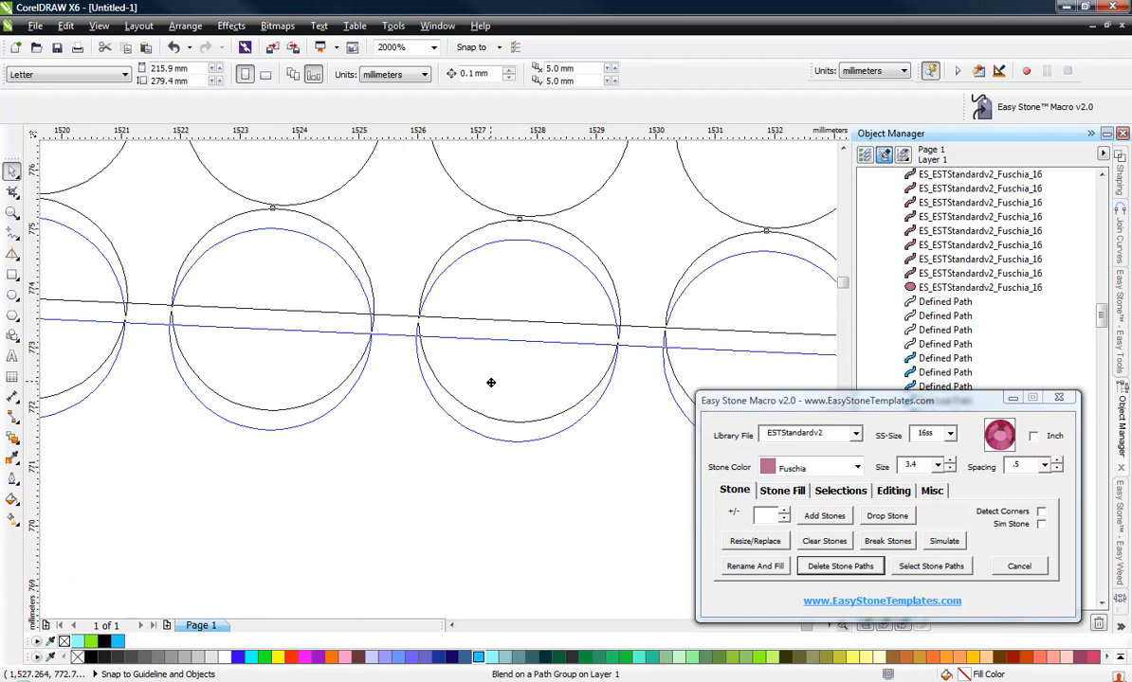
{"action": "scroll", "coordinate": [387, 272], "scroll_direction": "down", "scroll_amount": 2}
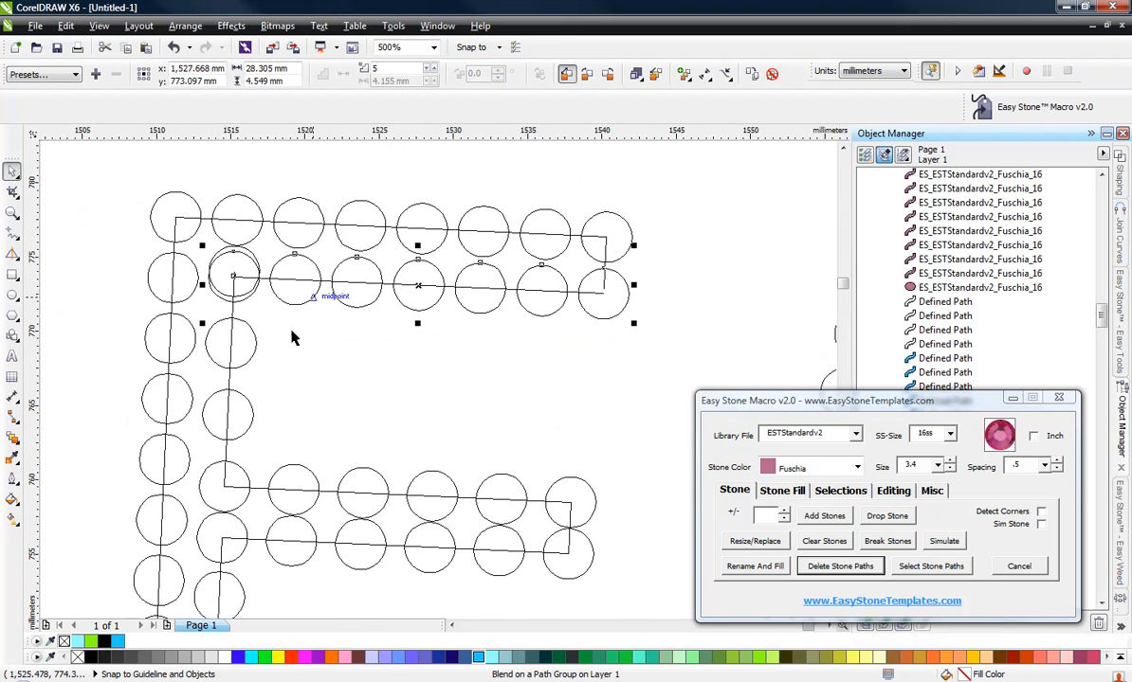
Step: Move the upper row of stones in the E's middle arm slightly up, away from the row below
{"action": "scroll", "coordinate": [373, 502], "scroll_direction": "up", "scroll_amount": 2}
{"action": "left_click_drag", "start_coordinate": [366, 512], "coordinate": [368, 484]}
{"action": "scroll", "coordinate": [290, 377], "scroll_direction": "down", "scroll_amount": 2}
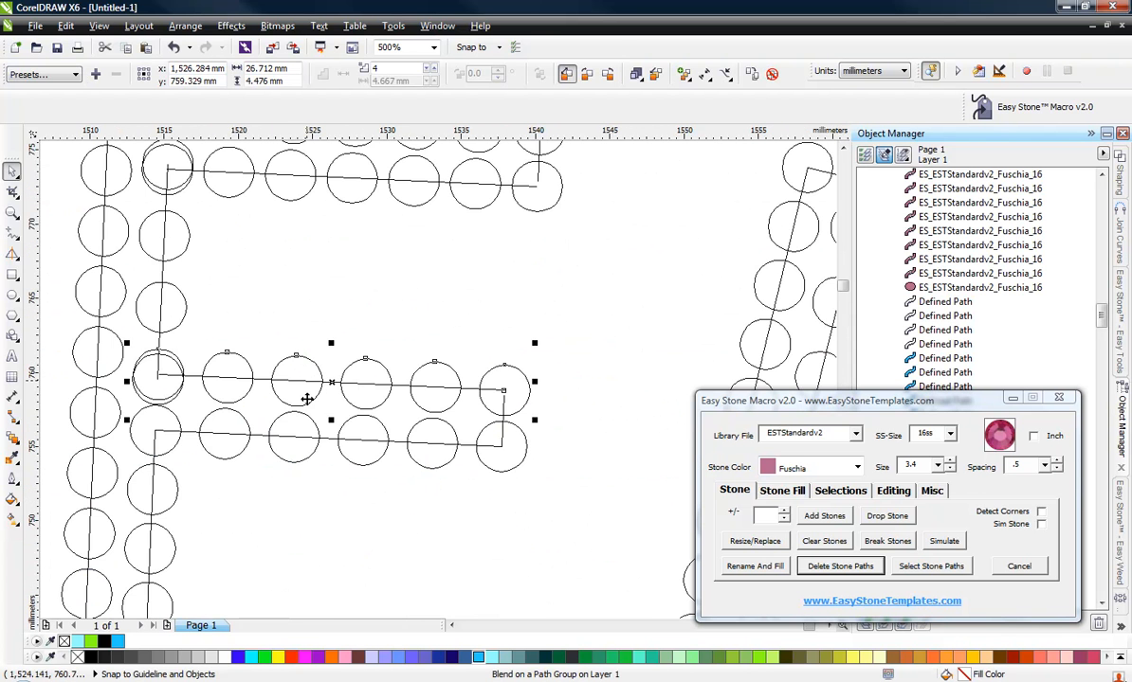
{"action": "left_click", "coordinate": [291, 493]}
{"action": "scroll", "coordinate": [294, 403], "scroll_direction": "up", "scroll_amount": 3}
{"action": "left_click", "coordinate": [170, 451]}
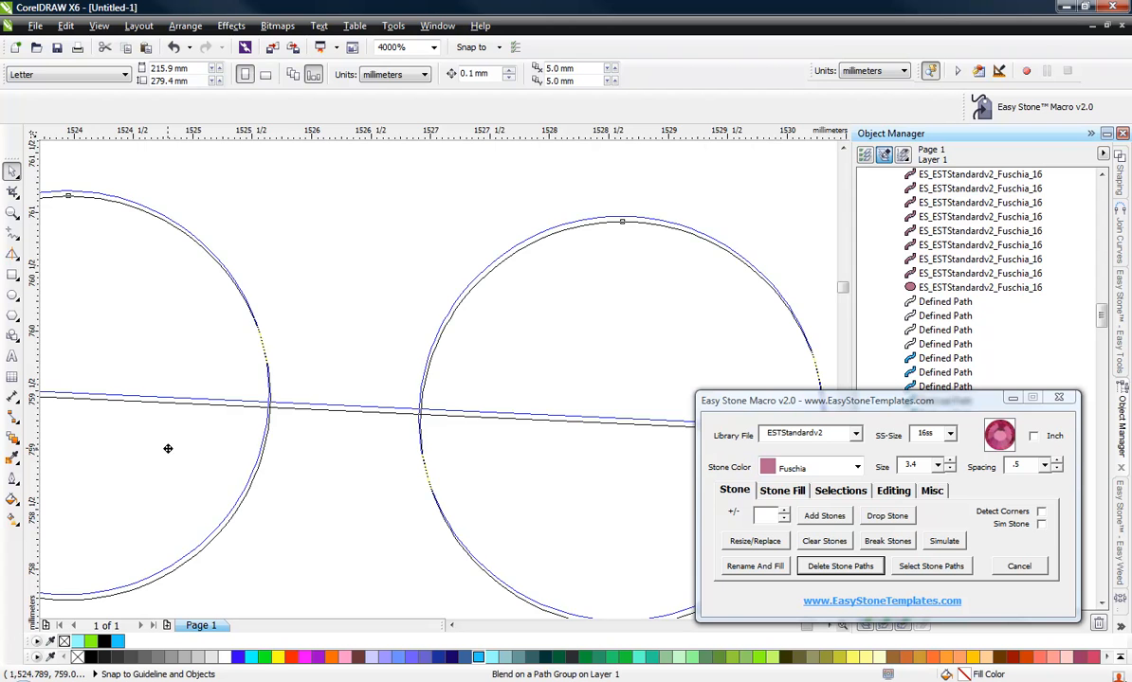
Step: Move the upper row of stones in the E's bottom arm slightly up, away from the bottom row
{"action": "scroll", "coordinate": [379, 398], "scroll_direction": "down", "scroll_amount": 5}
{"action": "scroll", "coordinate": [361, 454], "scroll_direction": "up", "scroll_amount": 5}
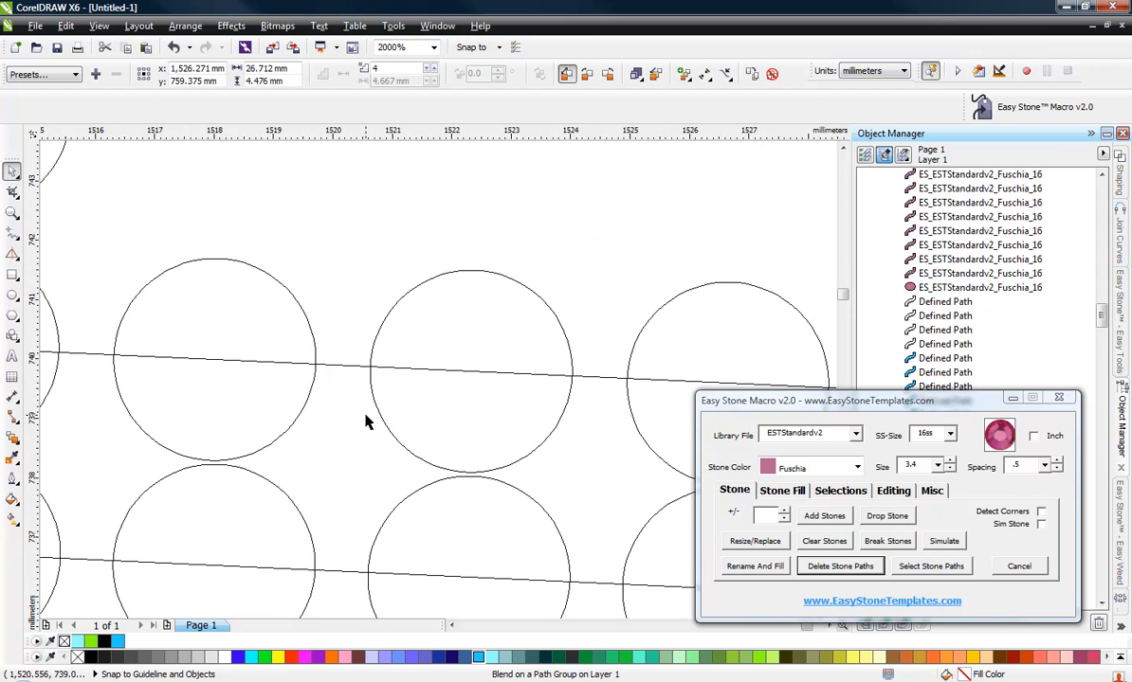
{"action": "scroll", "coordinate": [456, 394], "scroll_direction": "down", "scroll_amount": 3}
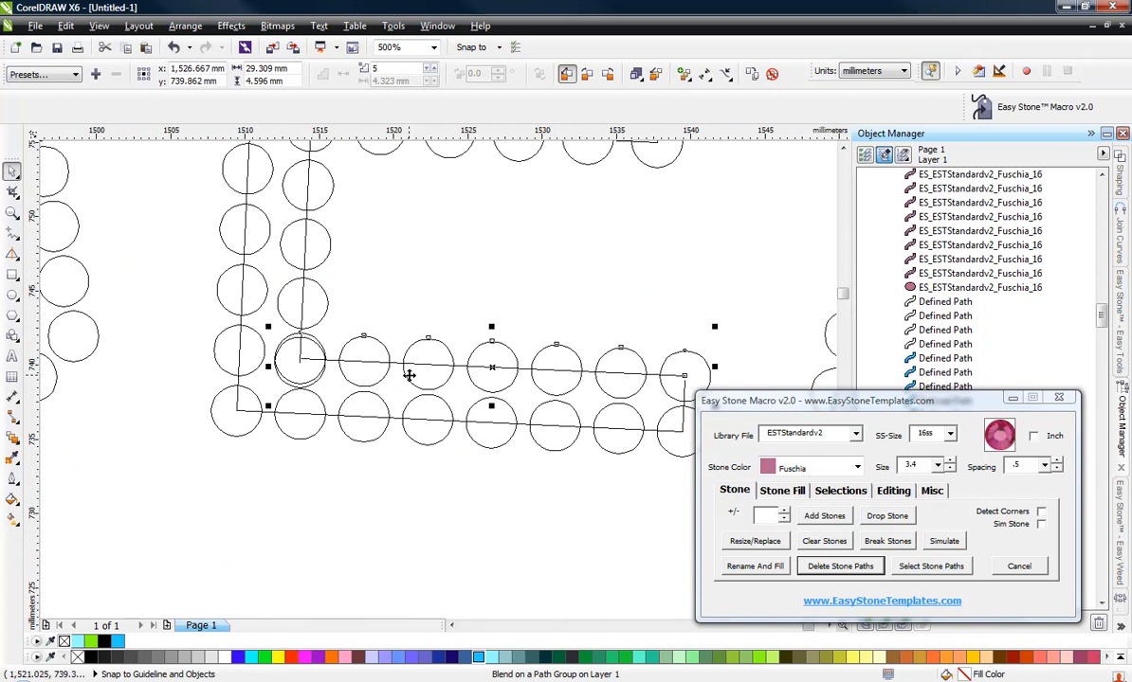
{"action": "left_click", "coordinate": [389, 485]}
{"action": "scroll", "coordinate": [351, 500], "scroll_direction": "down", "scroll_amount": 1}
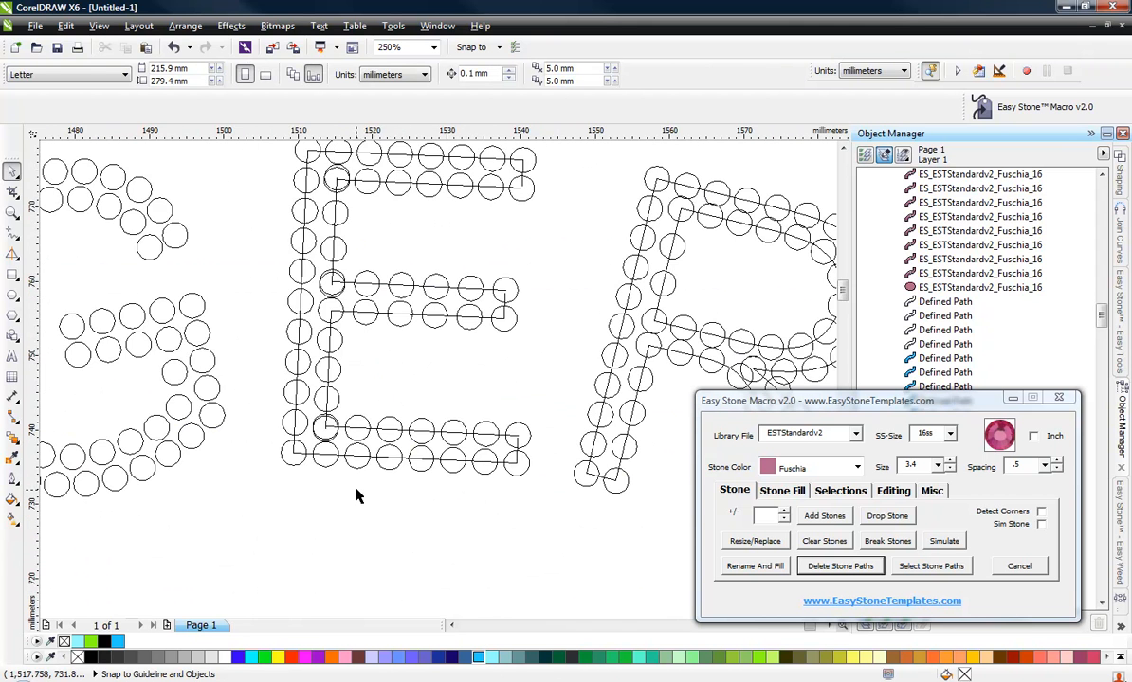
Step: Inspect the outer stem stones of the E, then switch the drawing from wireframe to a filled-colour view
{"action": "scroll", "coordinate": [297, 330], "scroll_direction": "down", "scroll_amount": 1}
{"action": "scroll", "coordinate": [327, 329], "scroll_direction": "up", "scroll_amount": 2}
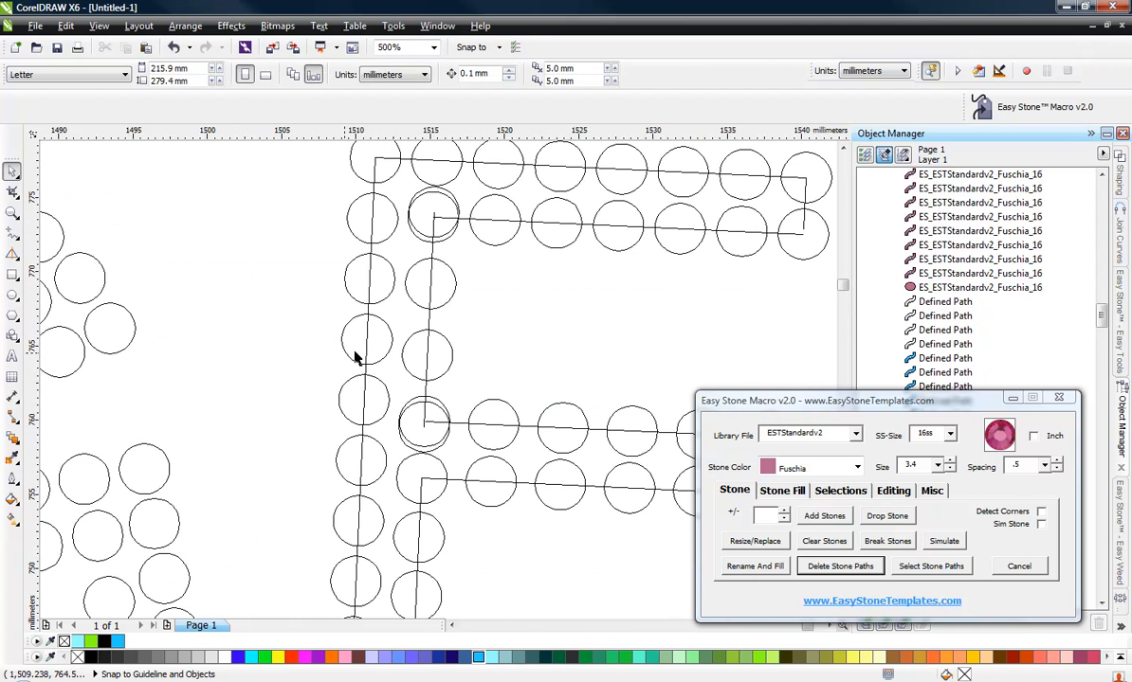
{"action": "left_click", "coordinate": [349, 360]}
{"action": "scroll", "coordinate": [371, 304], "scroll_direction": "down", "scroll_amount": 1}
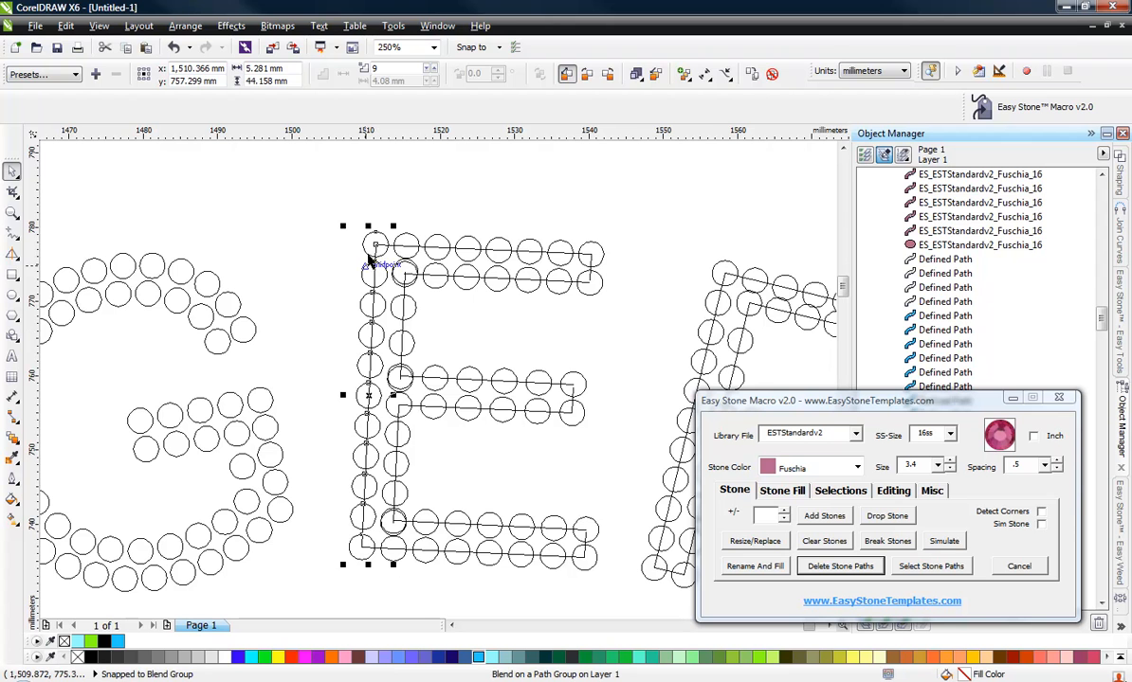
{"action": "left_click", "coordinate": [336, 443]}
{"action": "scroll", "coordinate": [364, 406], "scroll_direction": "up", "scroll_amount": 2}
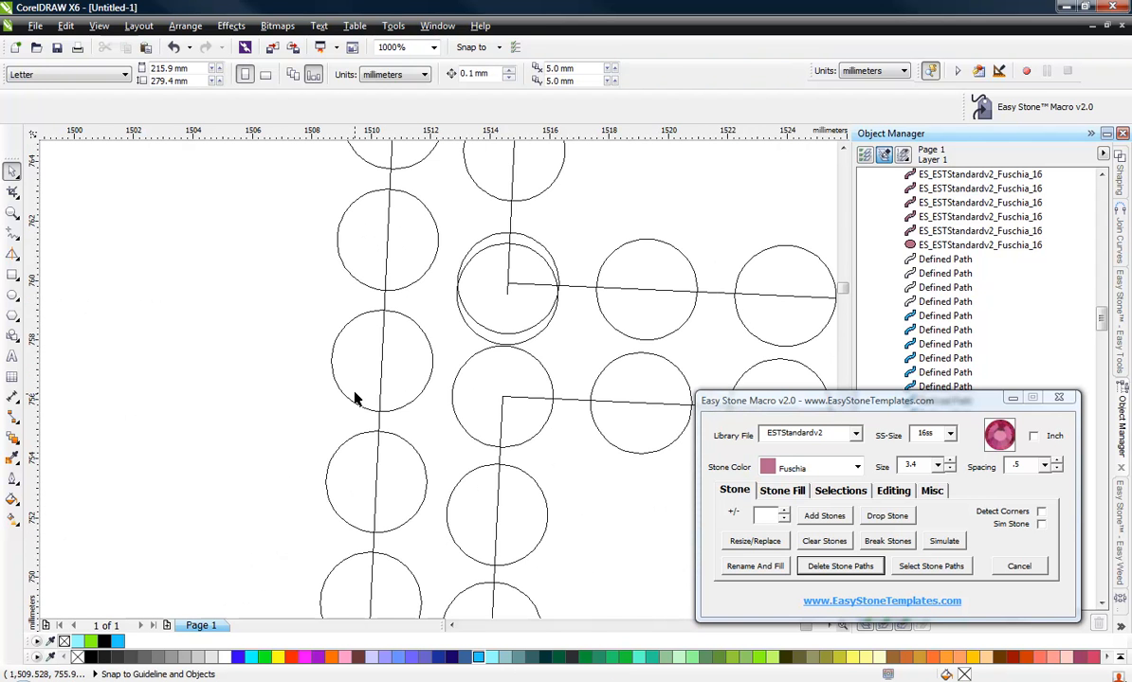
{"action": "left_click", "coordinate": [355, 396]}
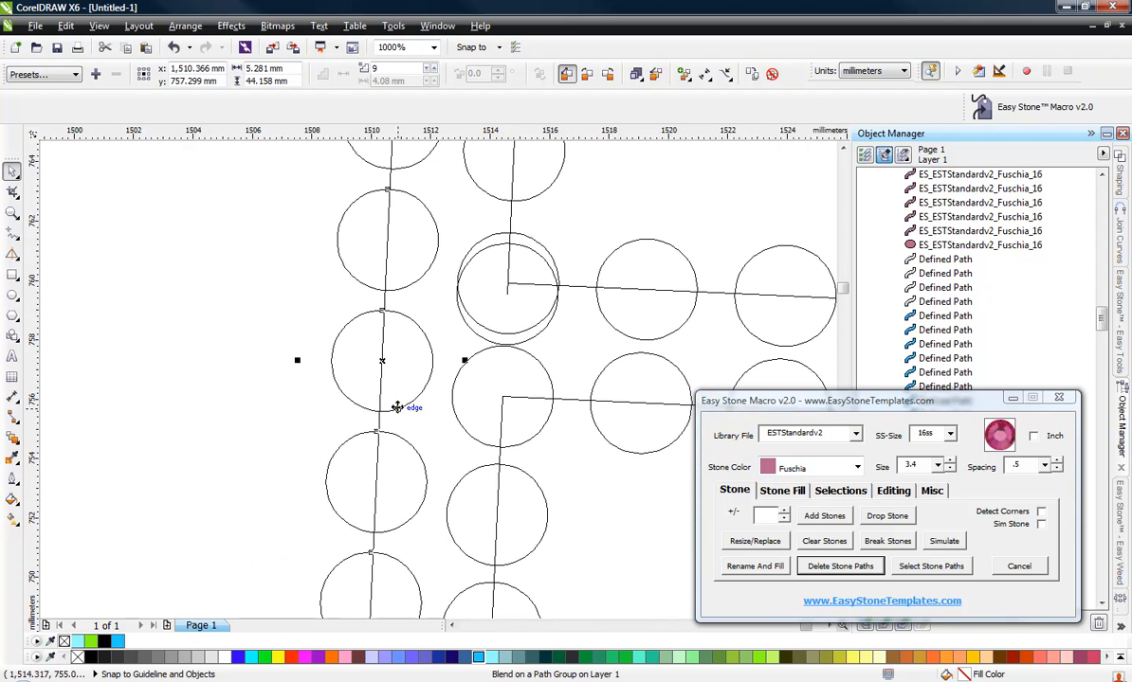
{"action": "scroll", "coordinate": [396, 408], "scroll_direction": "down", "scroll_amount": 2}
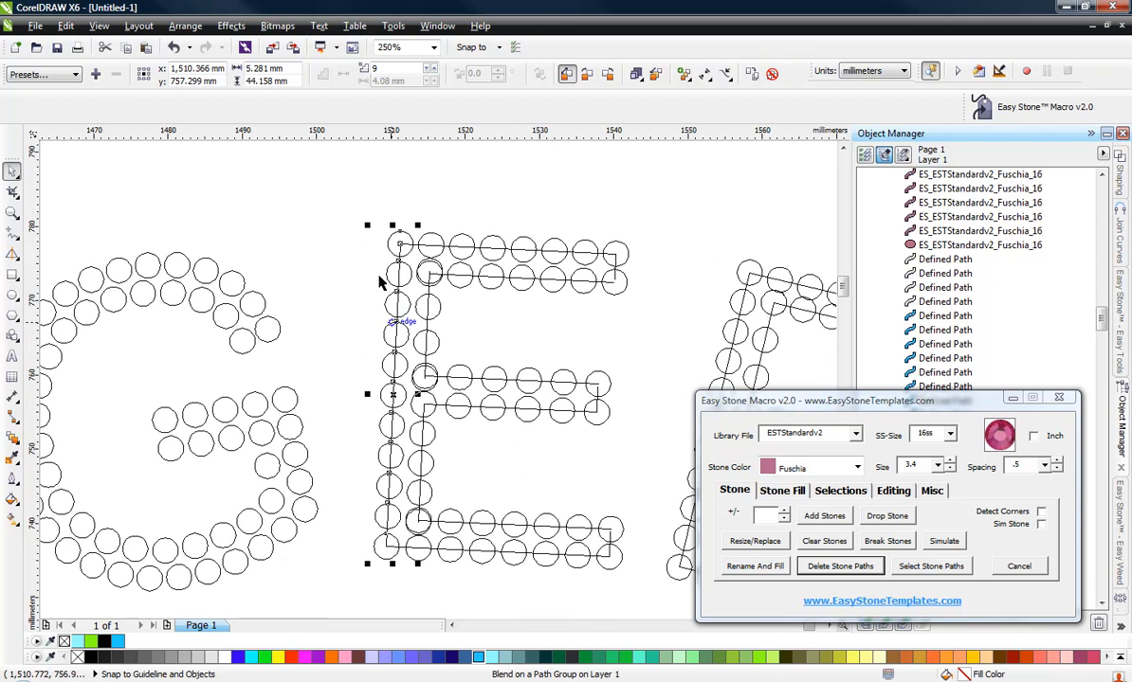
{"action": "left_click", "coordinate": [98, 26]}
{"action": "left_click", "coordinate": [174, 110]}
{"action": "left_click", "coordinate": [342, 207]}
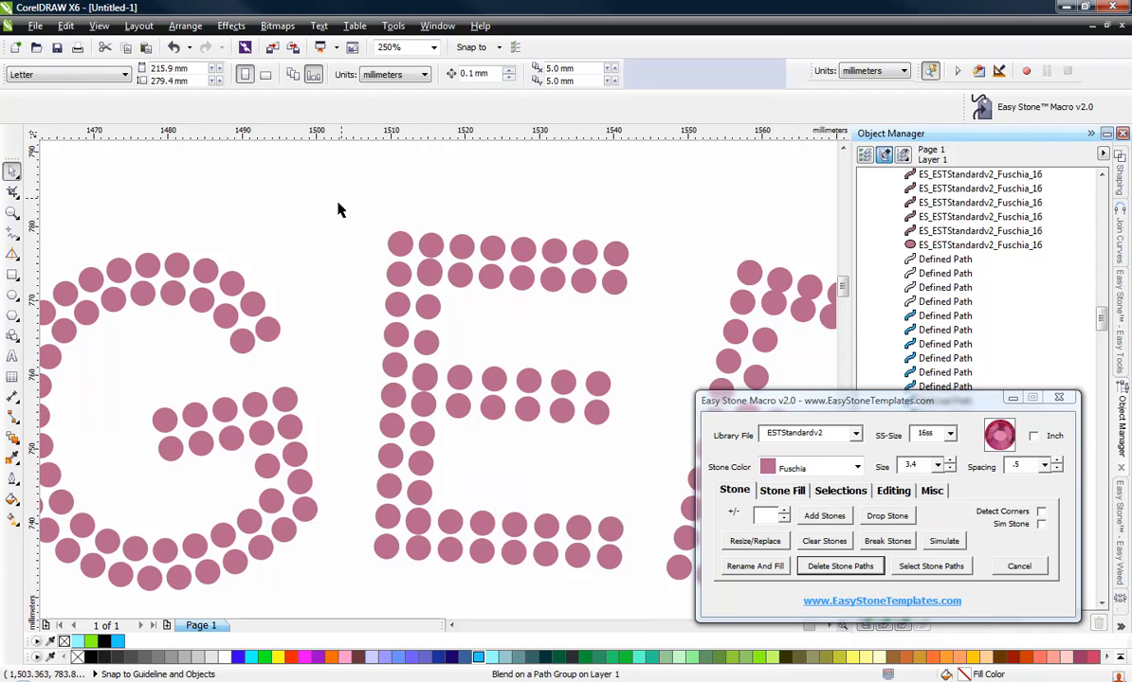
Step: Add one stone to the outer stem column of the E
{"action": "left_click", "coordinate": [388, 343]}
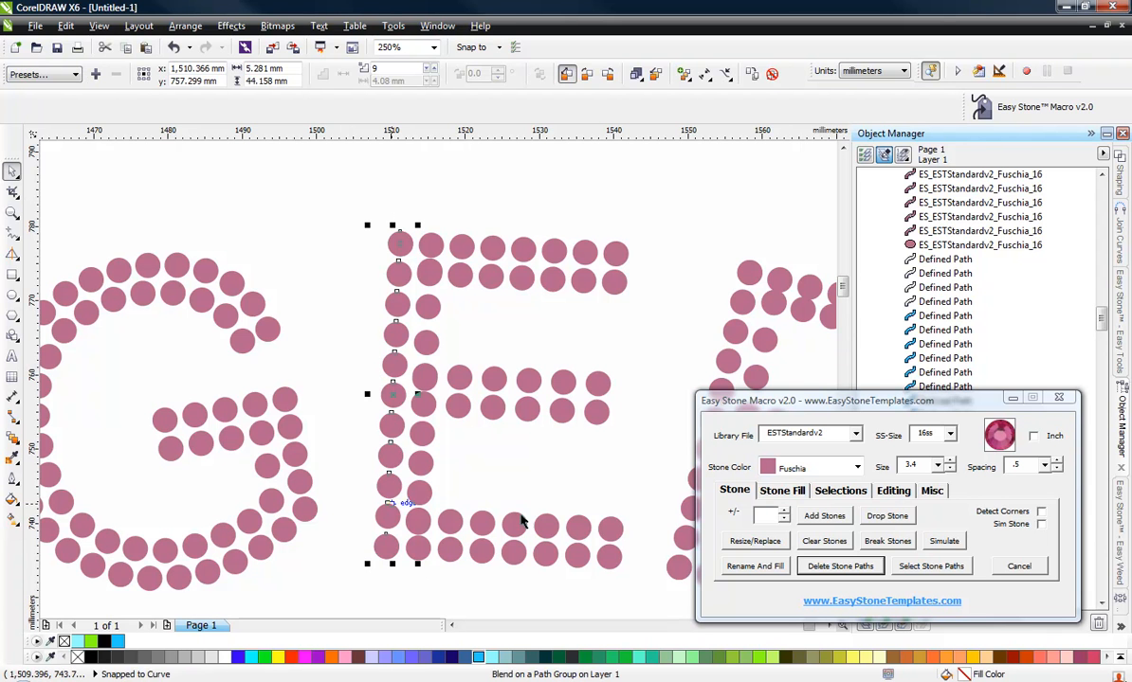
{"action": "left_click", "coordinate": [784, 512]}
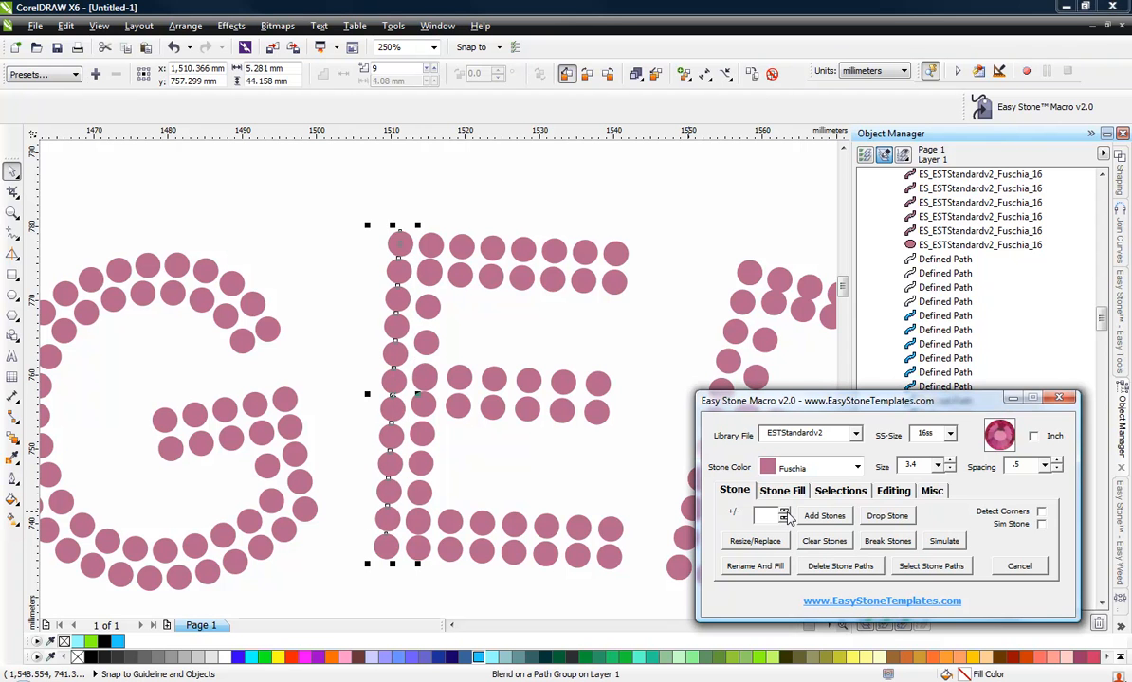
{"action": "left_click", "coordinate": [349, 304]}
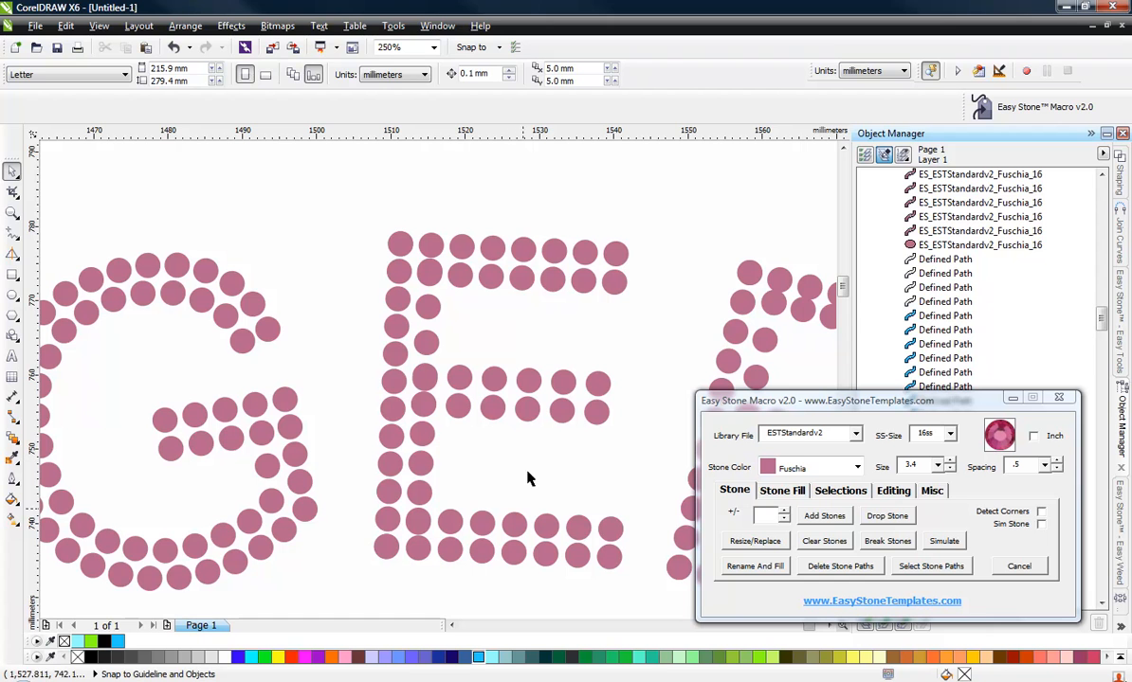
Step: Add one stone to each of the two rows in the E's middle arm
{"action": "left_click", "coordinate": [522, 380]}
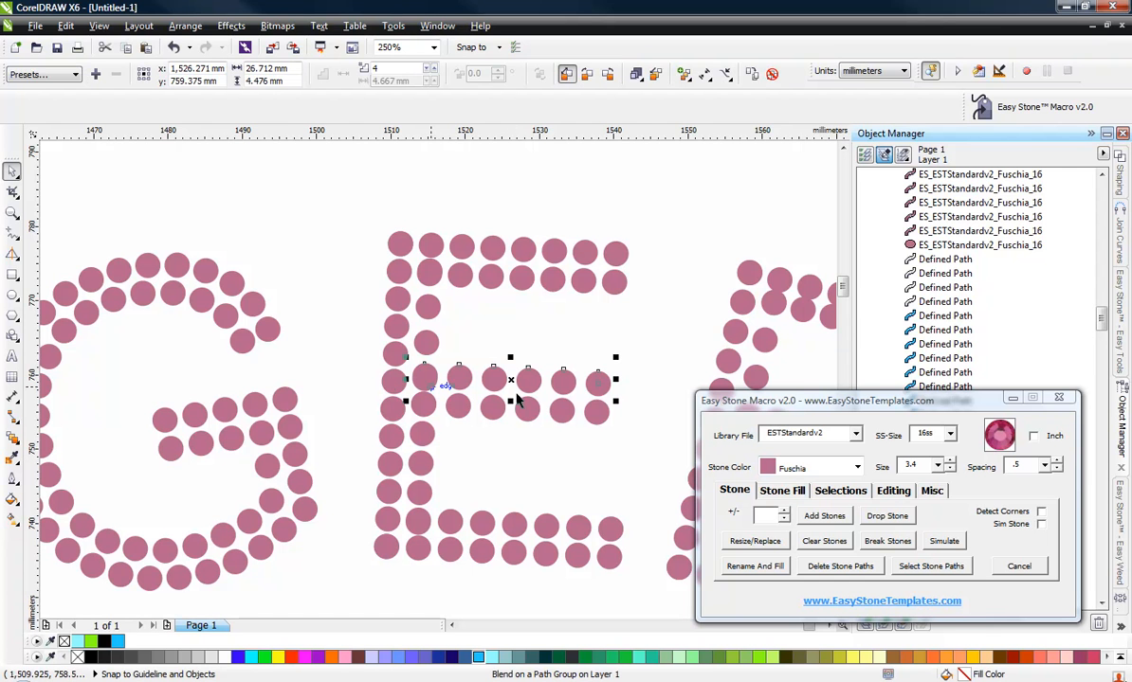
{"action": "left_click", "coordinate": [785, 512]}
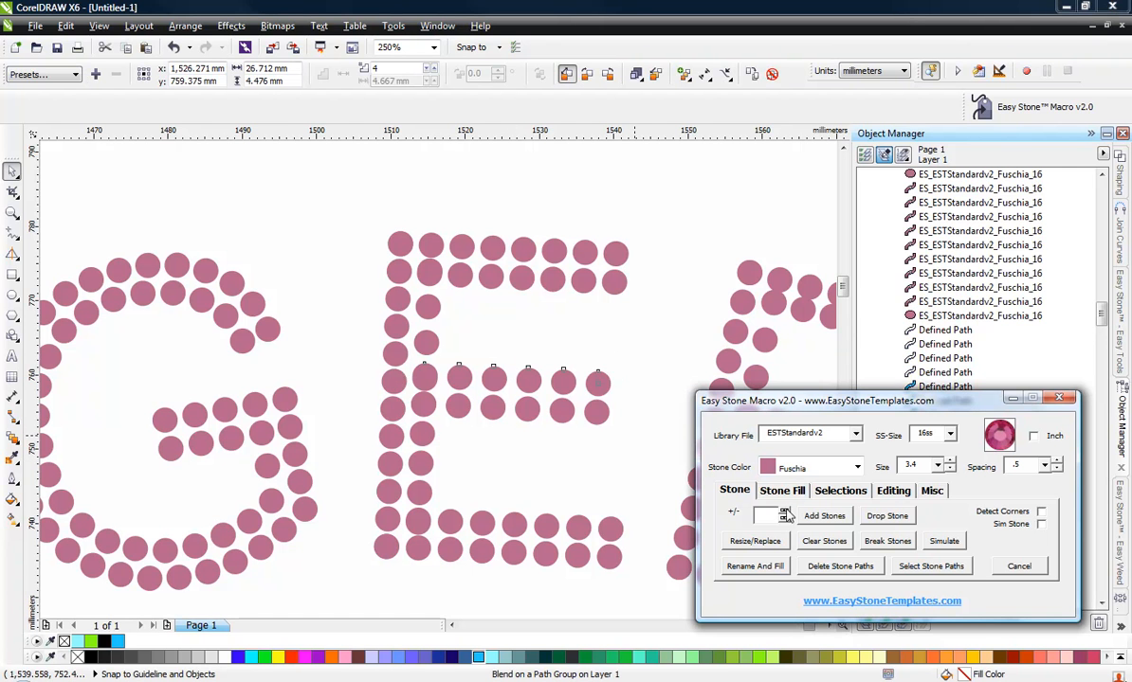
{"action": "left_click", "coordinate": [783, 516]}
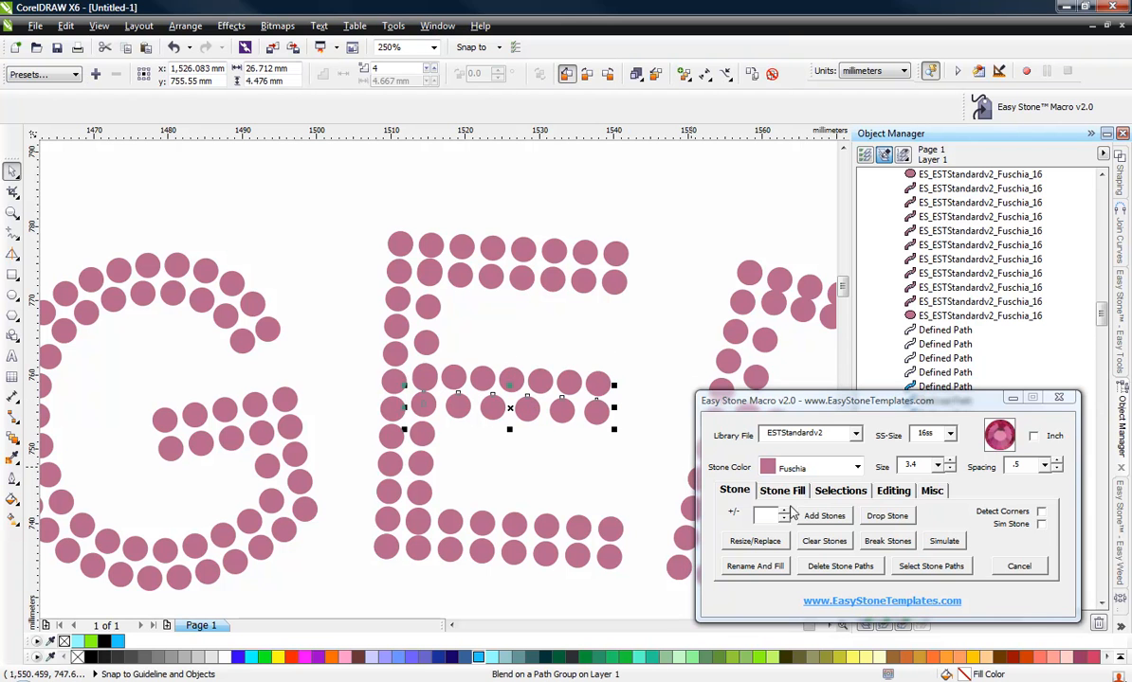
{"action": "left_click", "coordinate": [785, 512]}
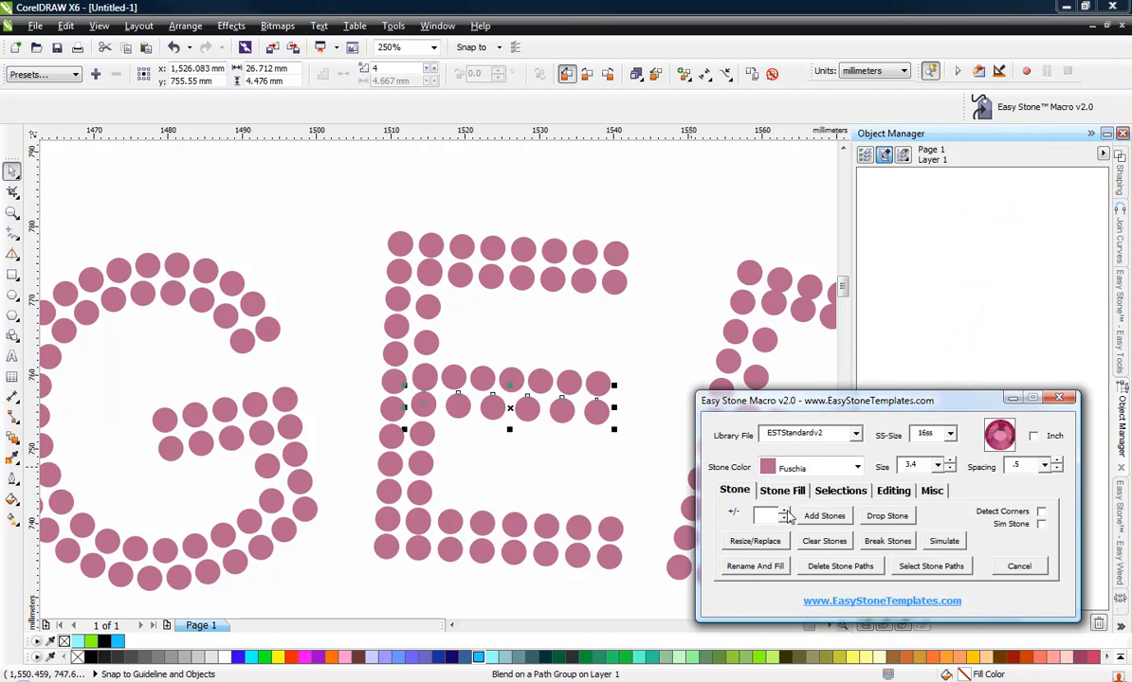
{"action": "left_click", "coordinate": [525, 492]}
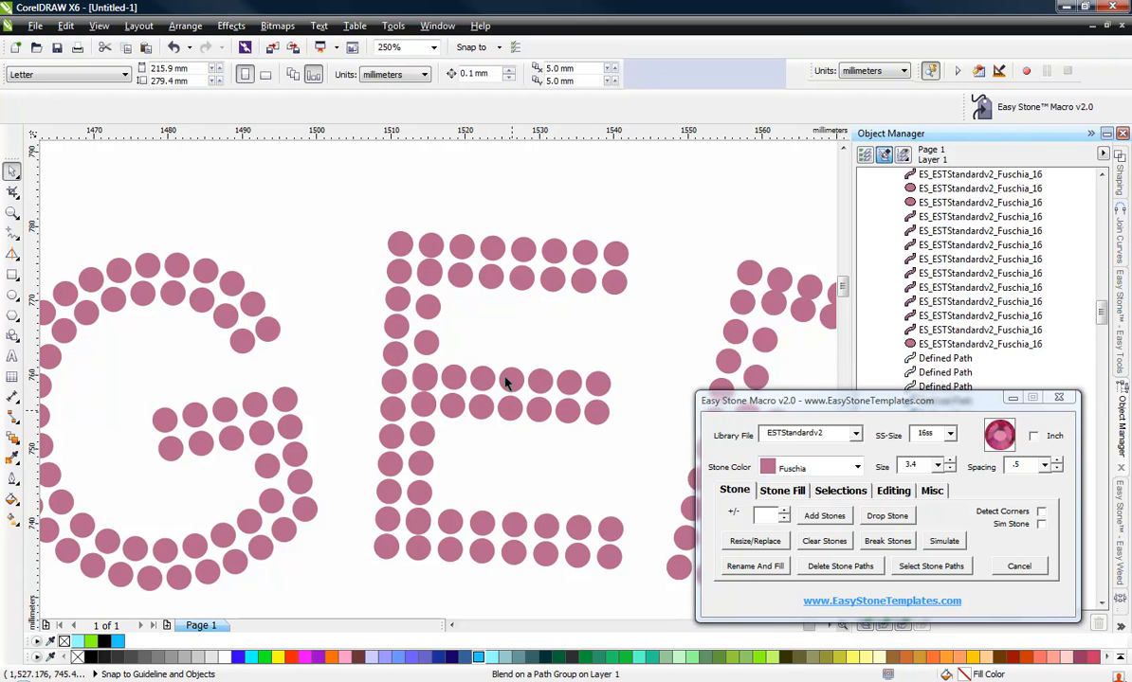
Step: Try one additional stone in each of the two rows of the E's bottom arm
{"action": "left_click", "coordinate": [527, 552]}
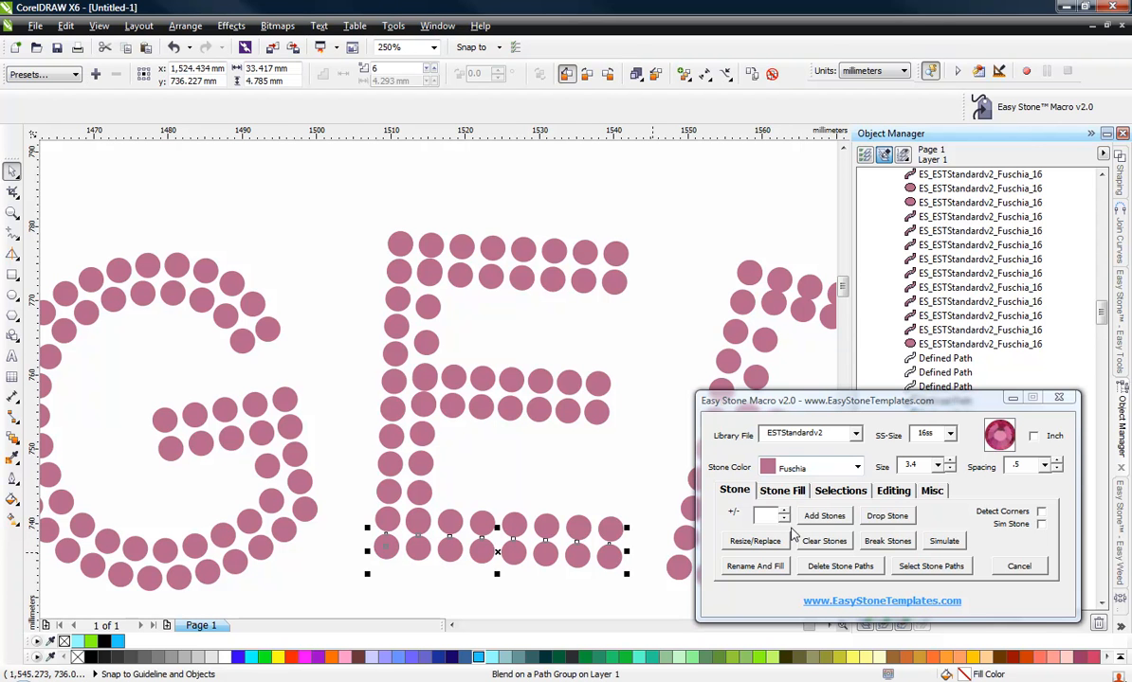
{"action": "left_click", "coordinate": [785, 511]}
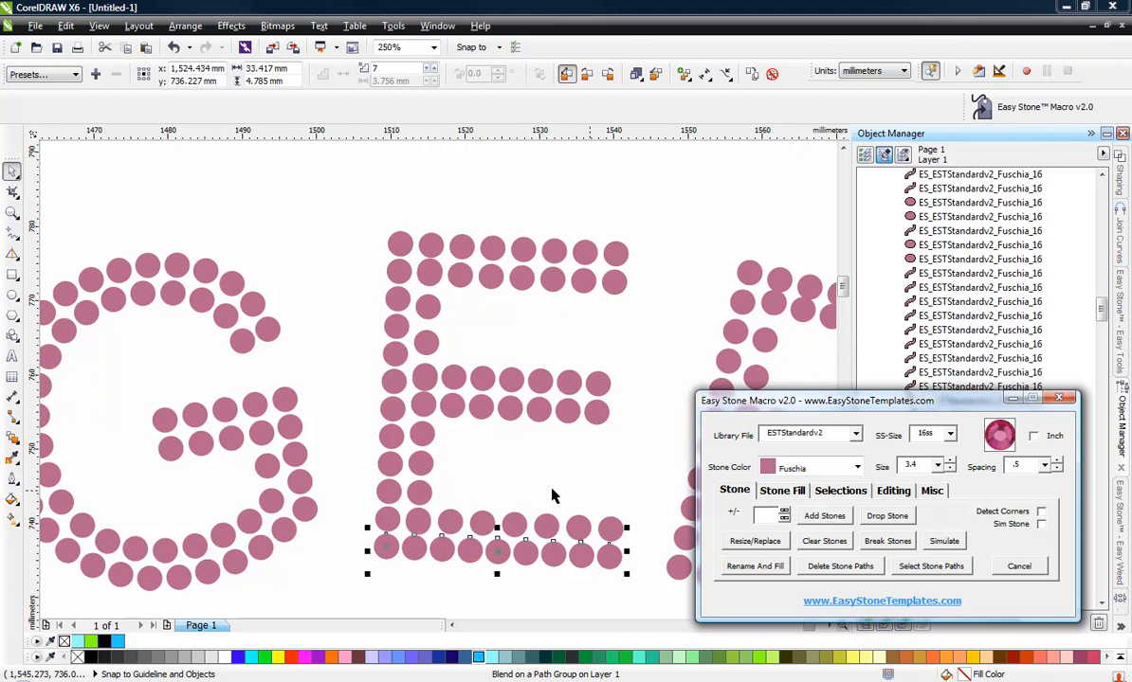
{"action": "left_click", "coordinate": [548, 528]}
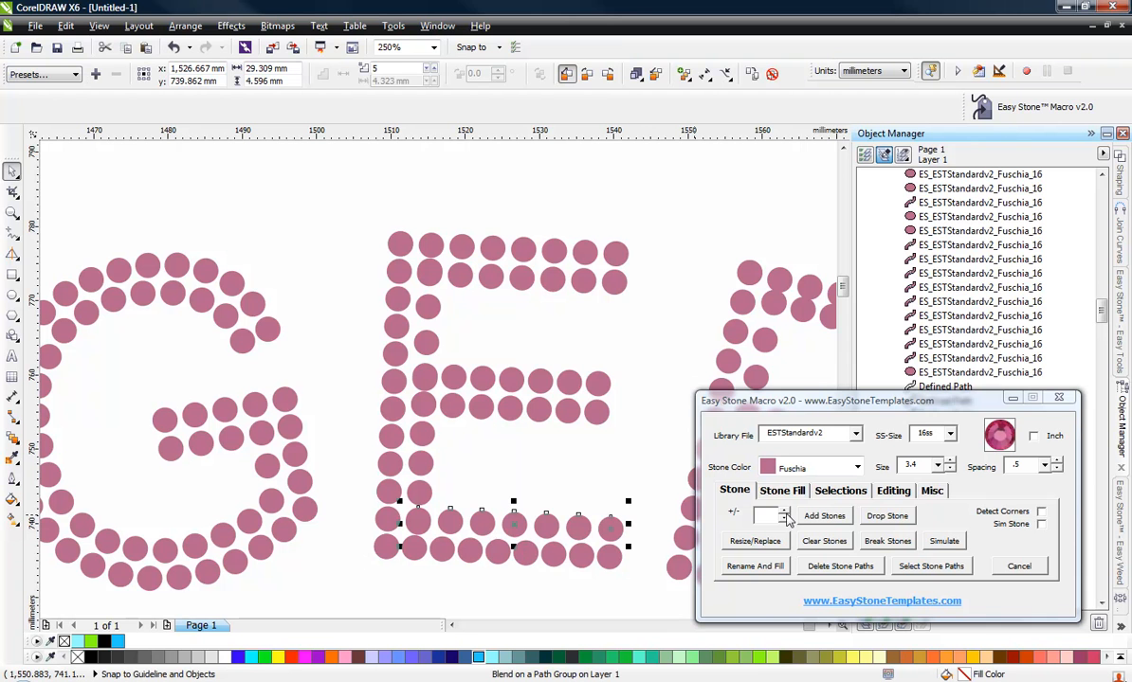
{"action": "left_click", "coordinate": [785, 512]}
{"action": "left_click", "coordinate": [565, 493]}
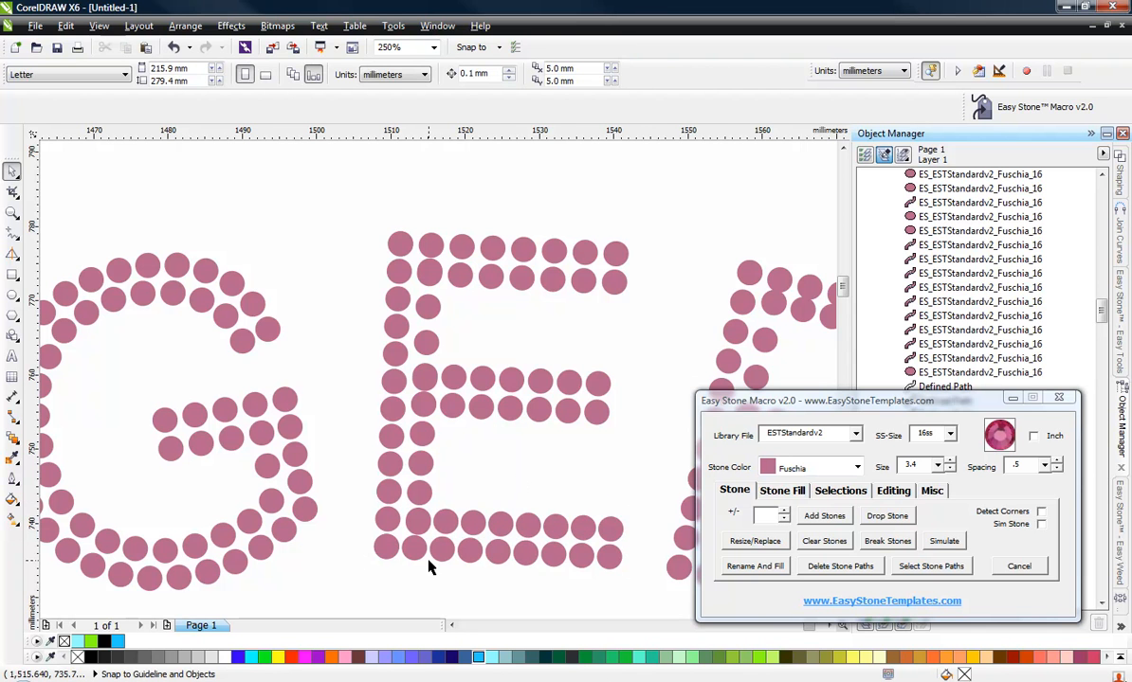
Step: Try one additional stone in the lower row of the E's top arm, and take it back out
{"action": "left_click", "coordinate": [529, 288]}
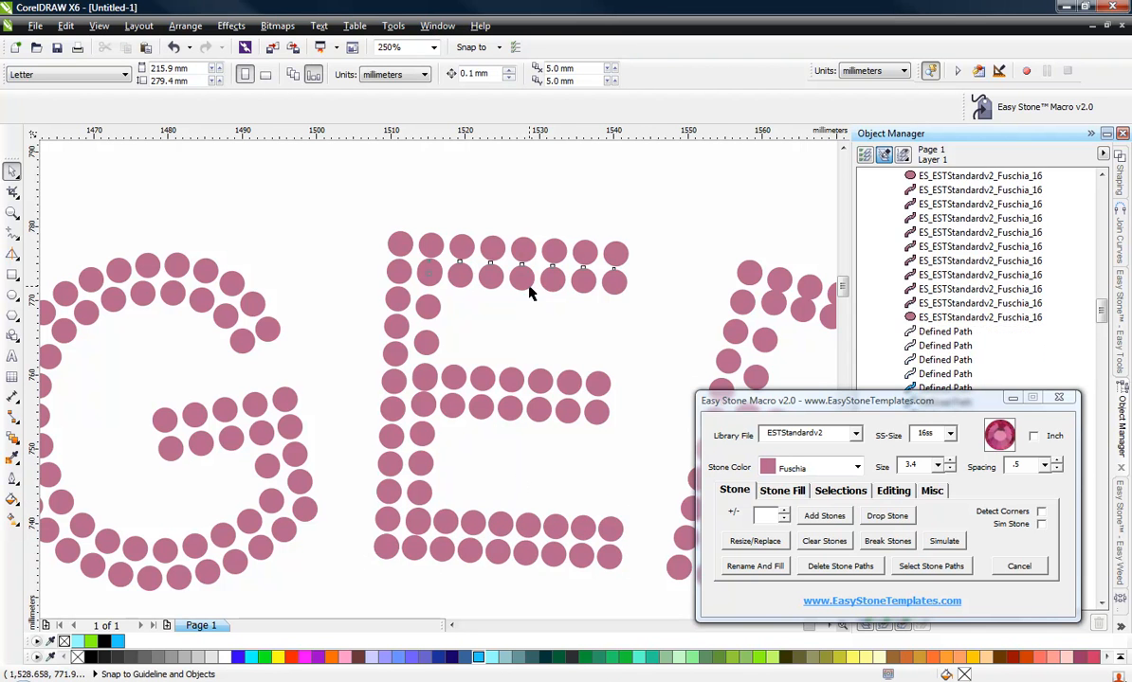
{"action": "left_click", "coordinate": [785, 512]}
{"action": "left_click", "coordinate": [554, 358]}
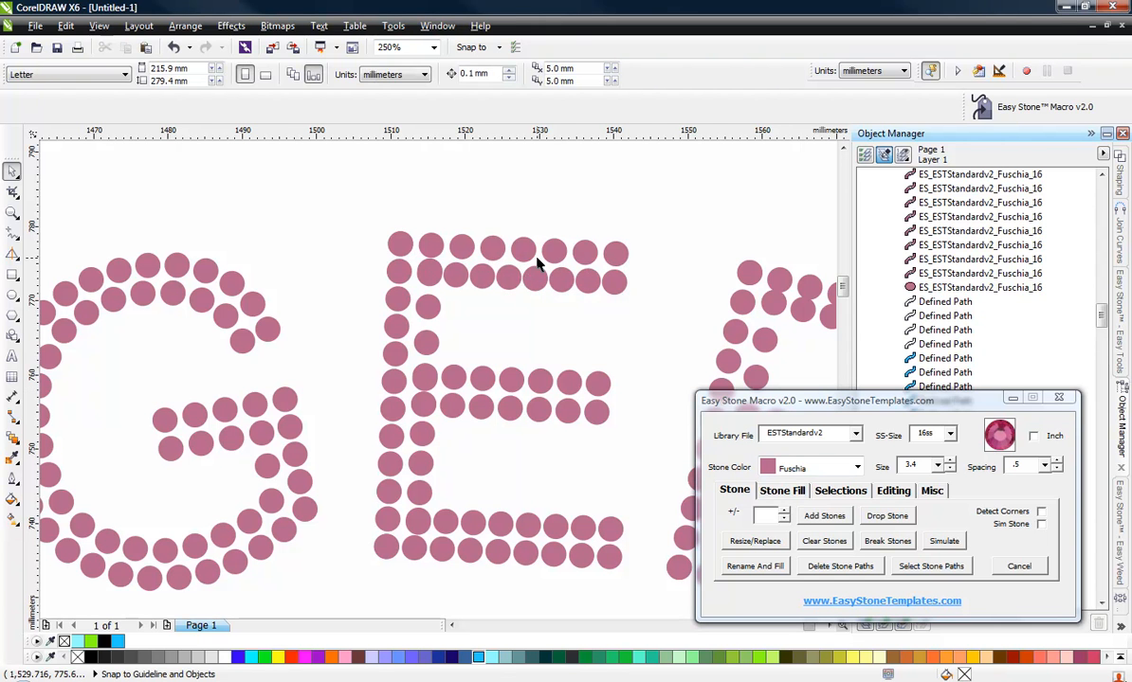
{"action": "left_click", "coordinate": [542, 273]}
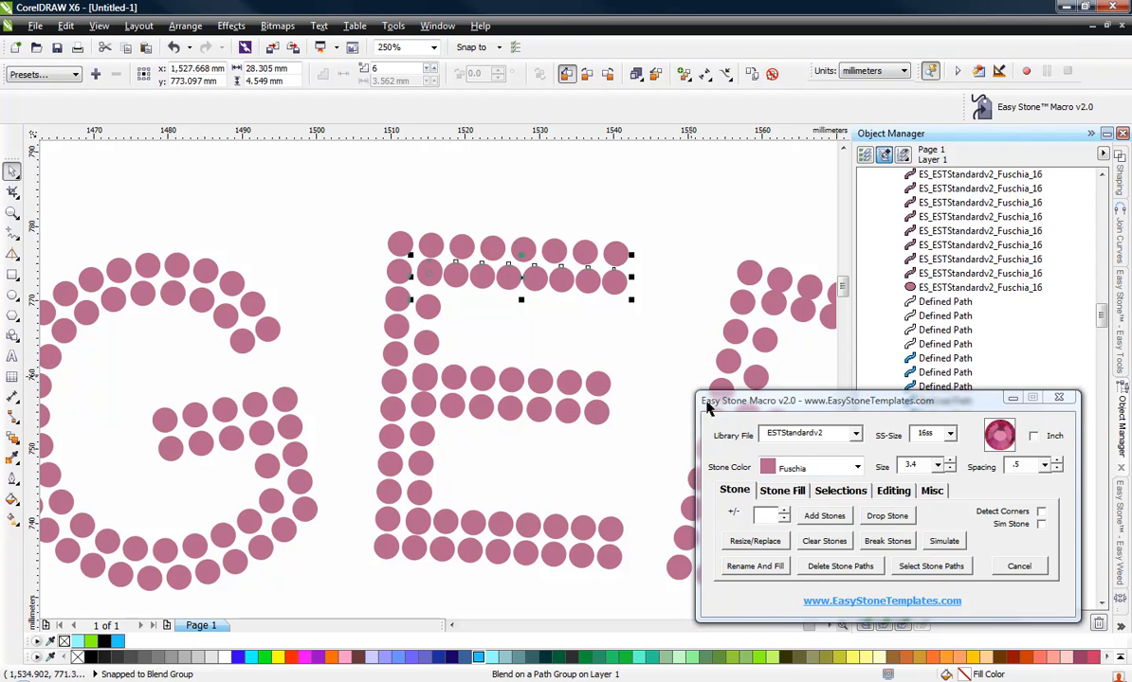
{"action": "left_click", "coordinate": [784, 517]}
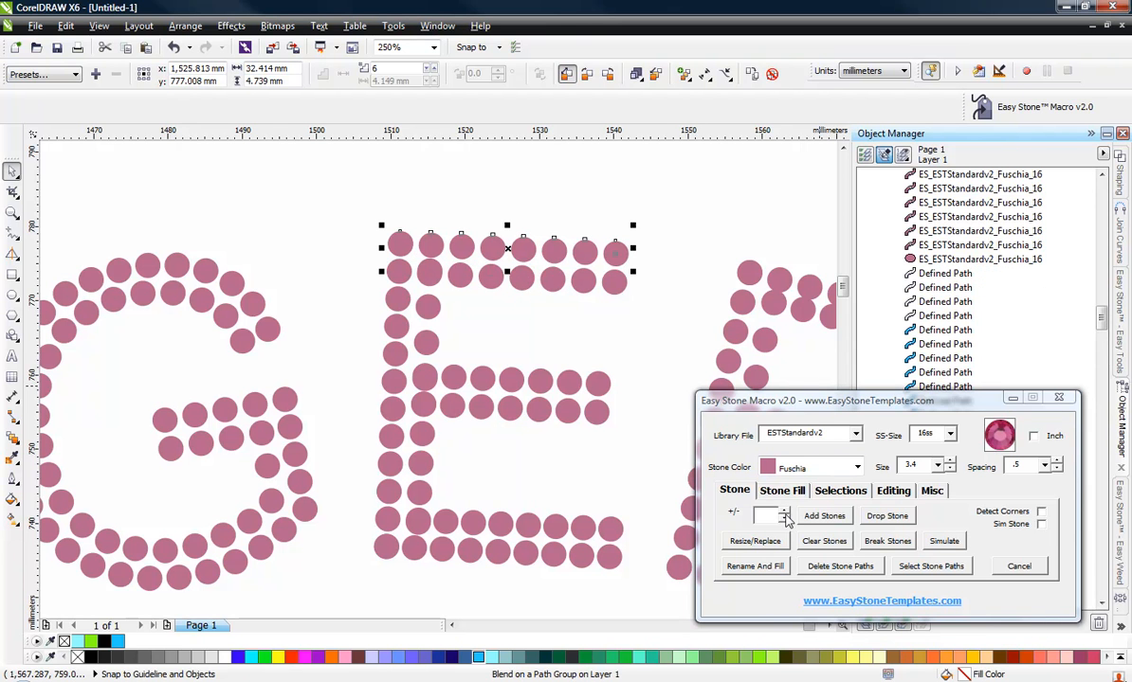
Step: Try one stone fewer and one stone more in the upper row of the E's top arm, and restore its original count
{"action": "left_click", "coordinate": [784, 518]}
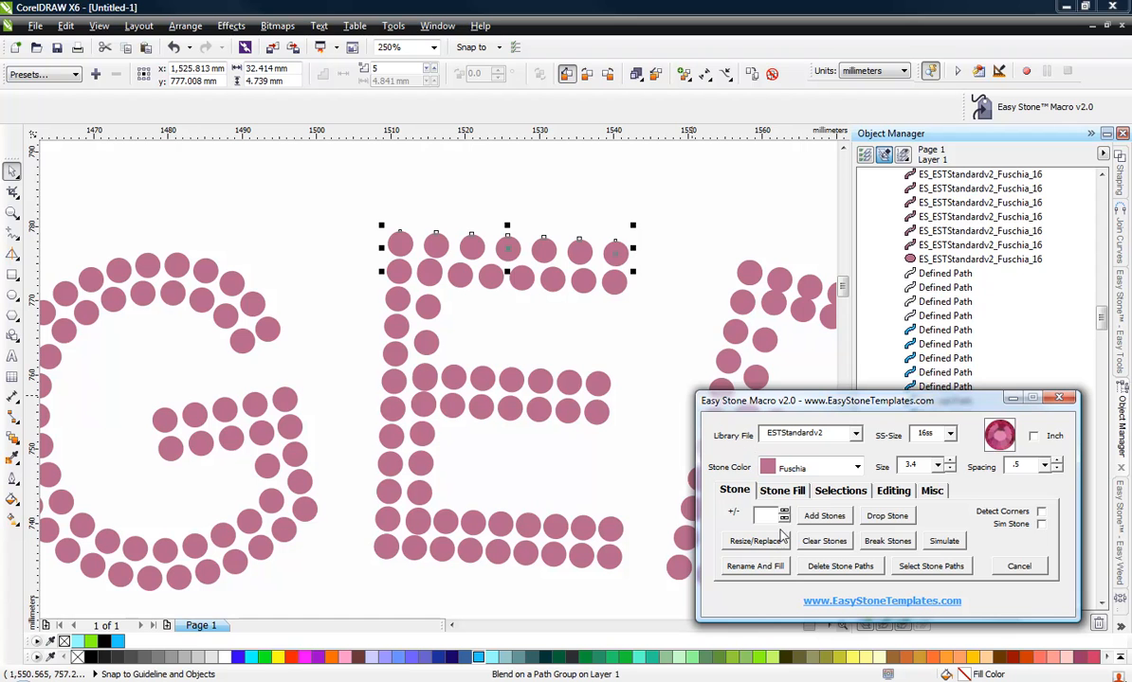
{"action": "left_click", "coordinate": [784, 512]}
{"action": "left_click", "coordinate": [783, 511]}
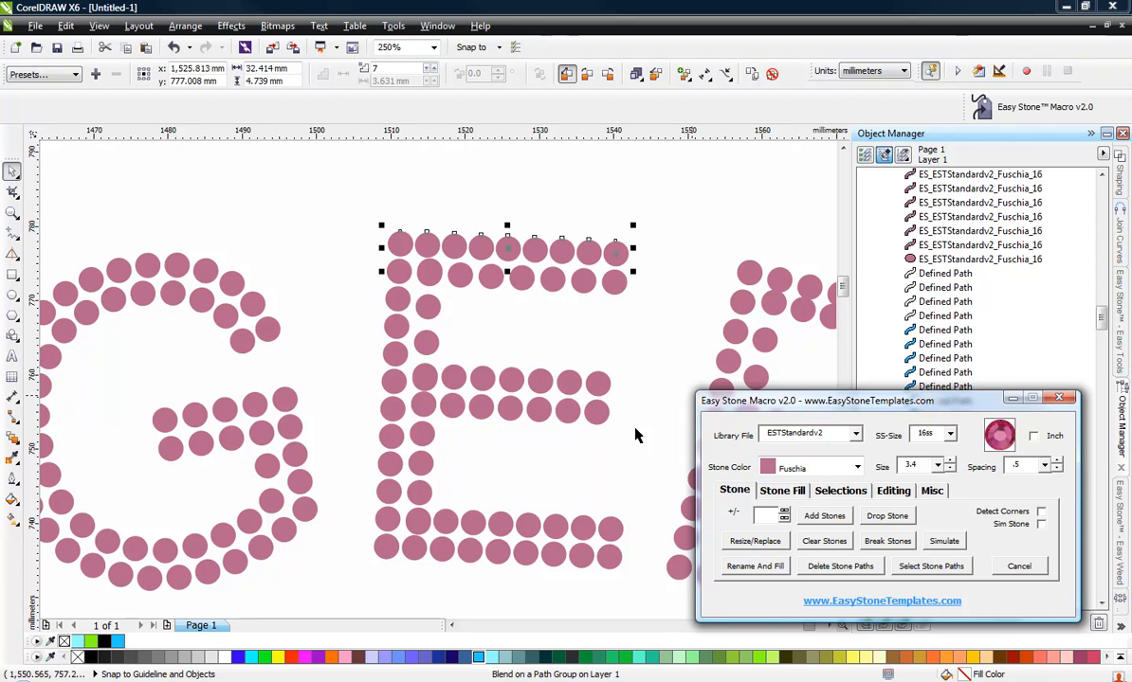
{"action": "left_click", "coordinate": [784, 519]}
{"action": "left_click", "coordinate": [547, 614]}
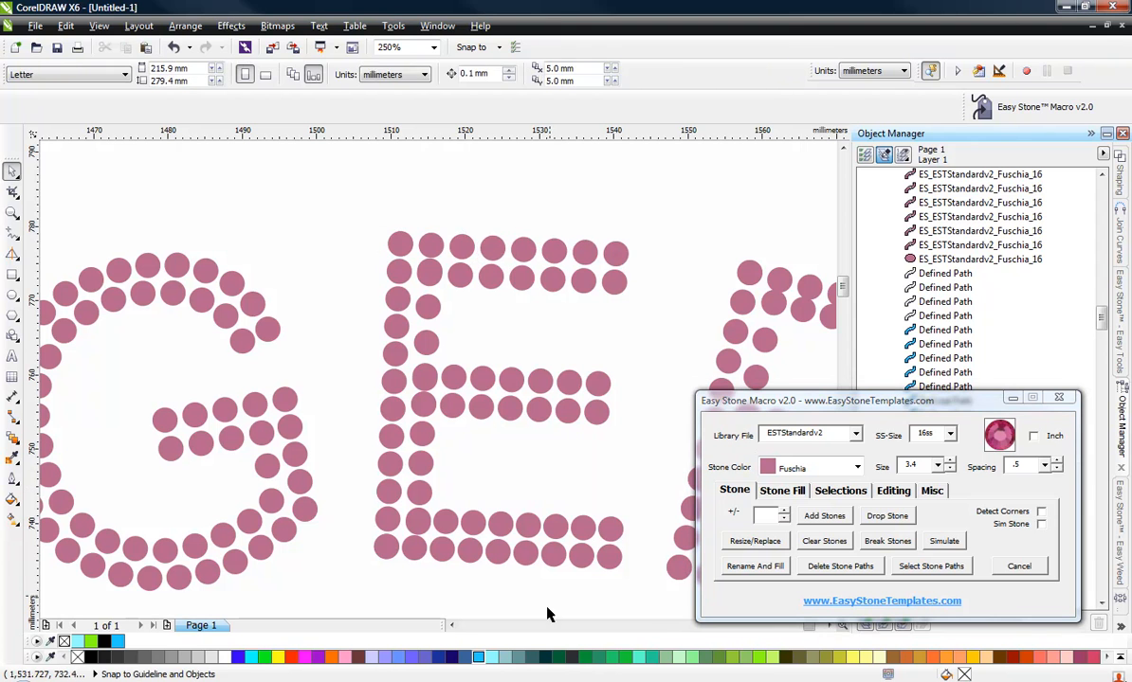
Step: Remove the added stone from each of the two rows in the E's bottom arm
{"action": "left_click", "coordinate": [549, 556]}
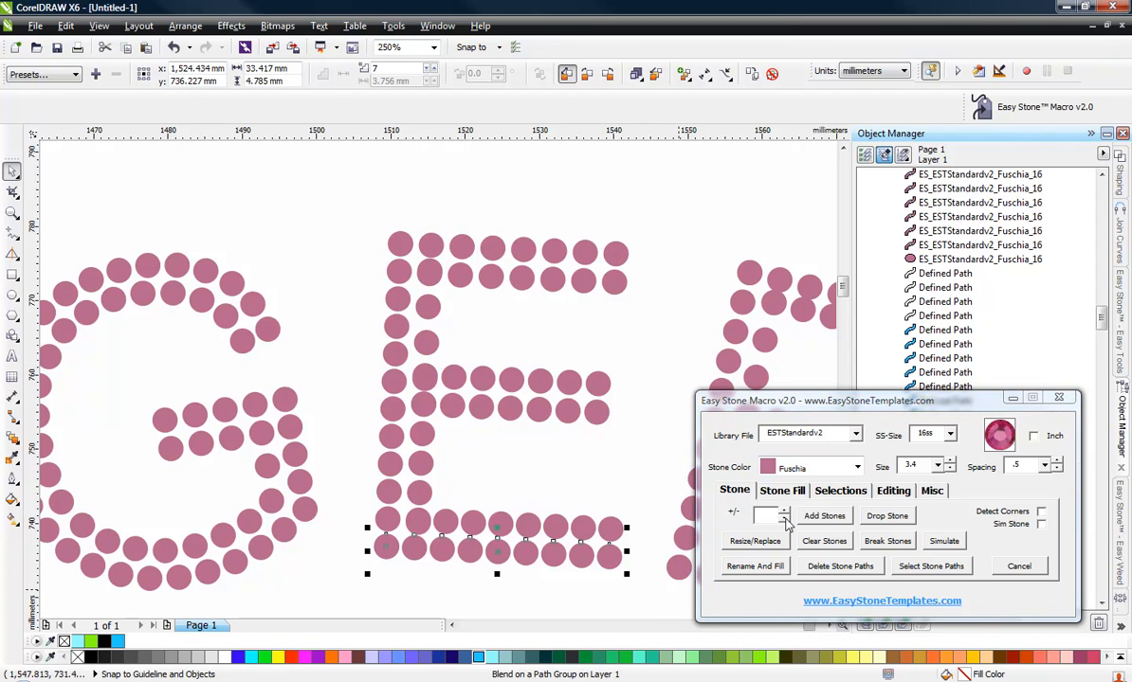
{"action": "left_click", "coordinate": [784, 518]}
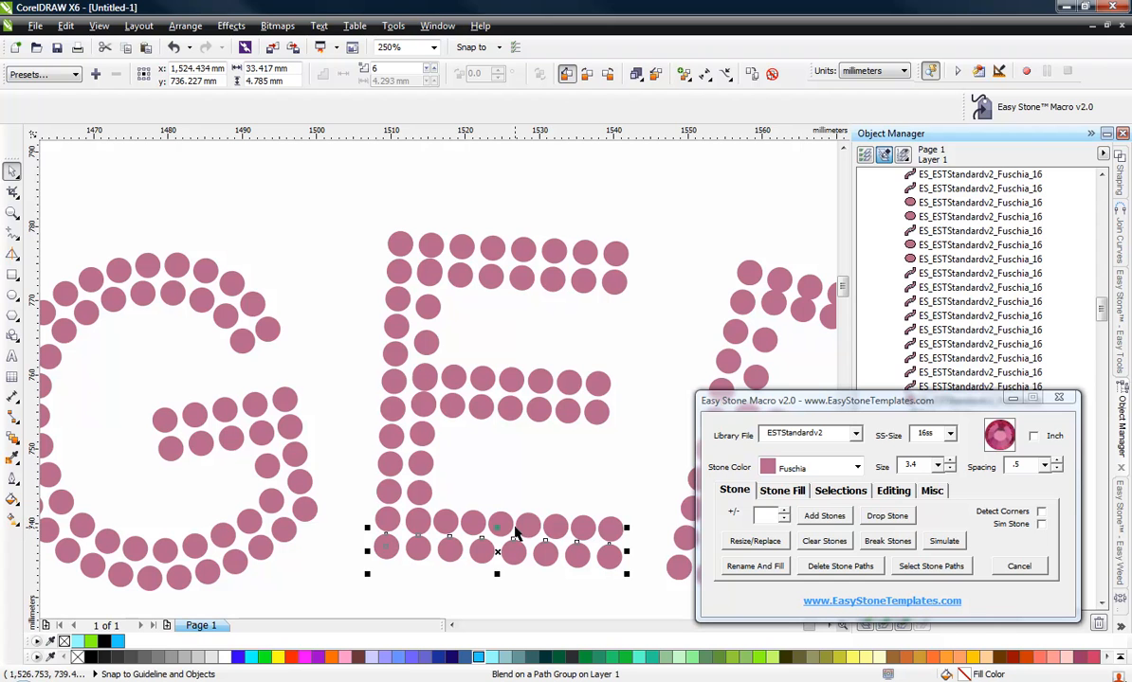
{"action": "left_click", "coordinate": [783, 519]}
{"action": "left_click", "coordinate": [546, 496]}
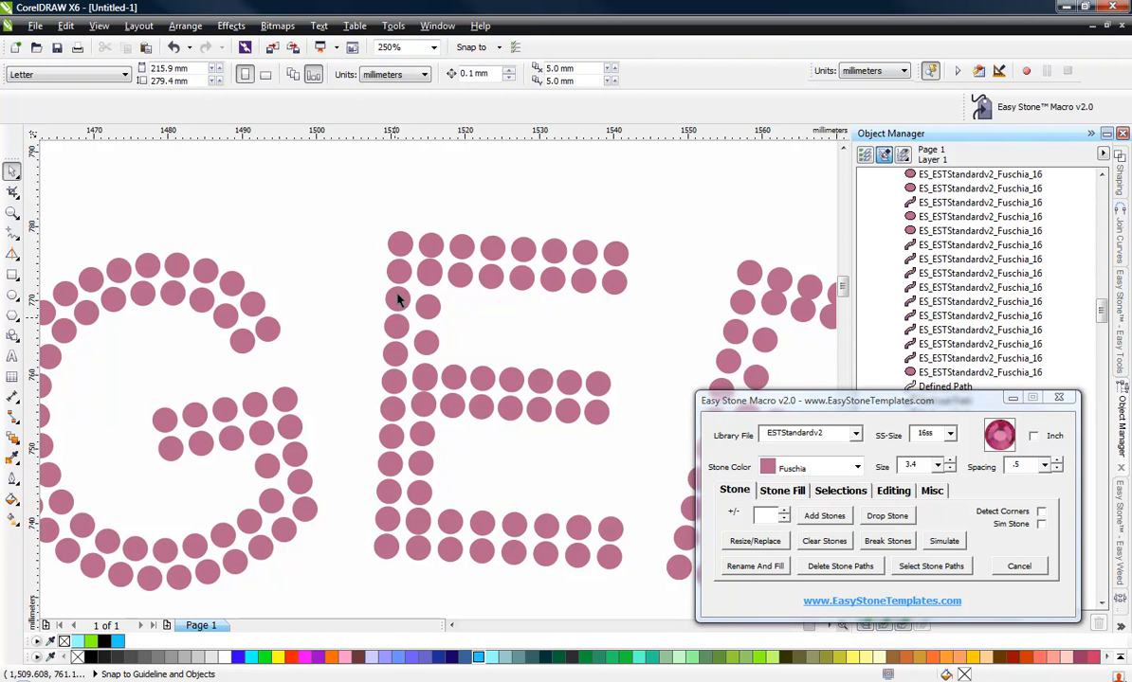
Step: Delete the stone paths of the whole letter E, keeping its stones
{"action": "scroll", "coordinate": [398, 285], "scroll_direction": "down", "scroll_amount": 2}
{"action": "scroll", "coordinate": [394, 290], "scroll_direction": "up", "scroll_amount": 2}
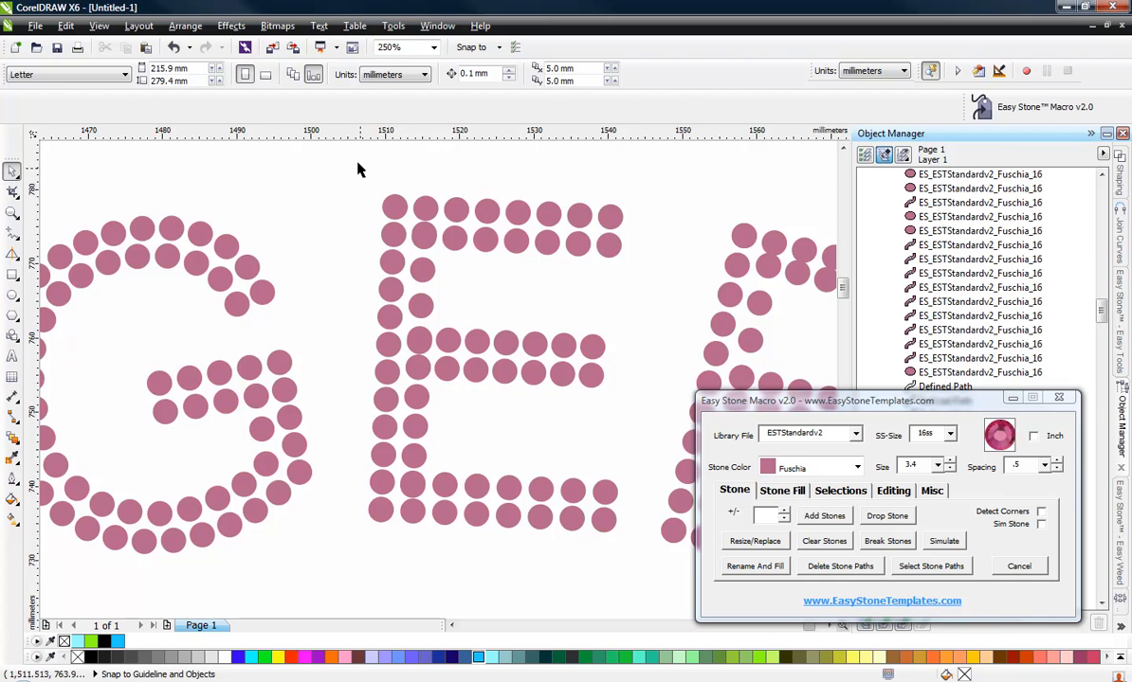
{"action": "left_click_drag", "start_coordinate": [351, 189], "coordinate": [654, 588]}
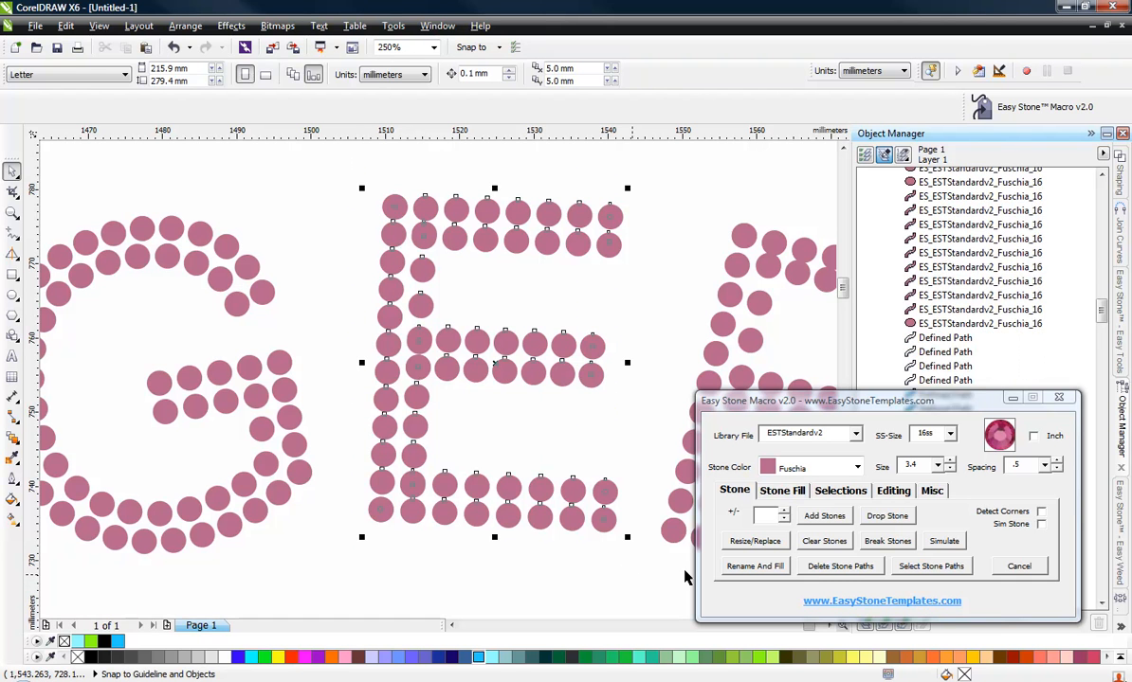
{"action": "left_click", "coordinate": [744, 496]}
{"action": "left_click", "coordinate": [840, 567]}
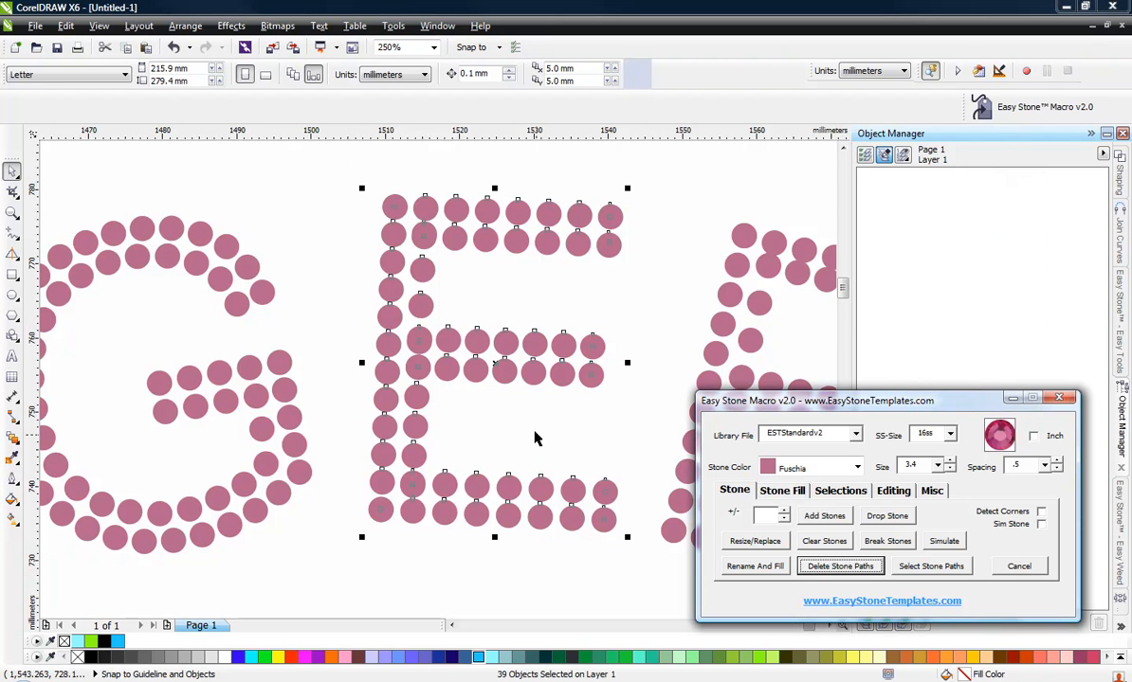
Step: Delete the overlapping duplicate stone at the inner corner where the E's top arm meets the stem
{"action": "left_click", "coordinate": [422, 232]}
{"action": "scroll", "coordinate": [422, 232], "scroll_direction": "up", "scroll_amount": 5}
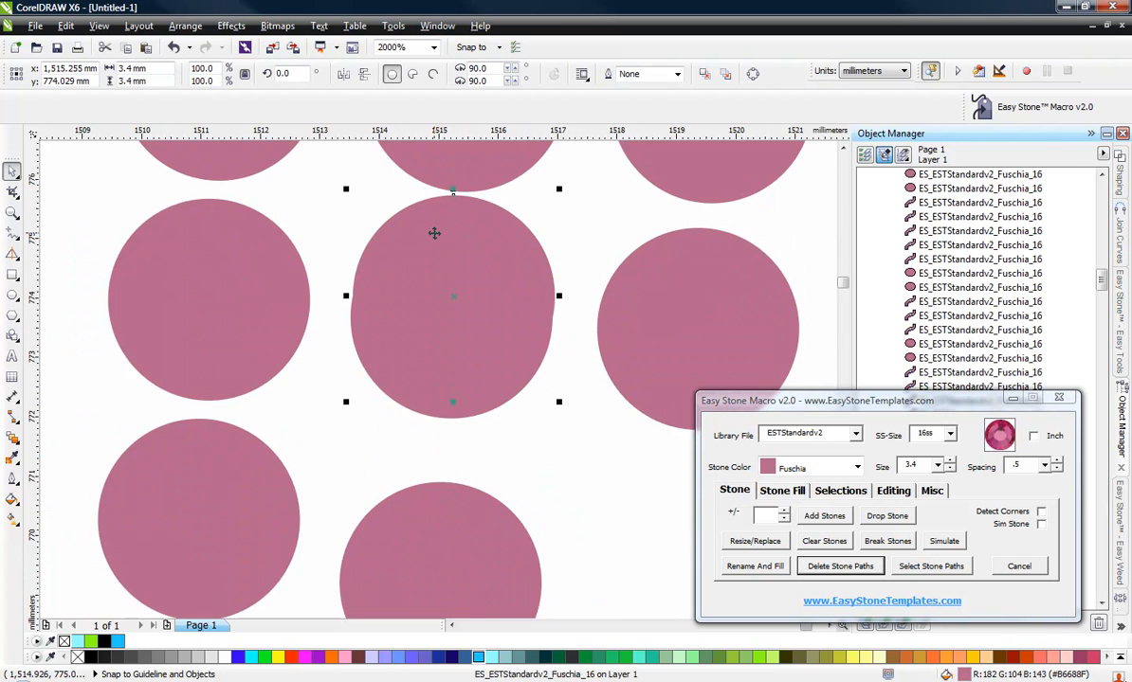
{"action": "key", "text": "Escape"}
{"action": "scroll", "coordinate": [398, 232], "scroll_direction": "down", "scroll_amount": 5}
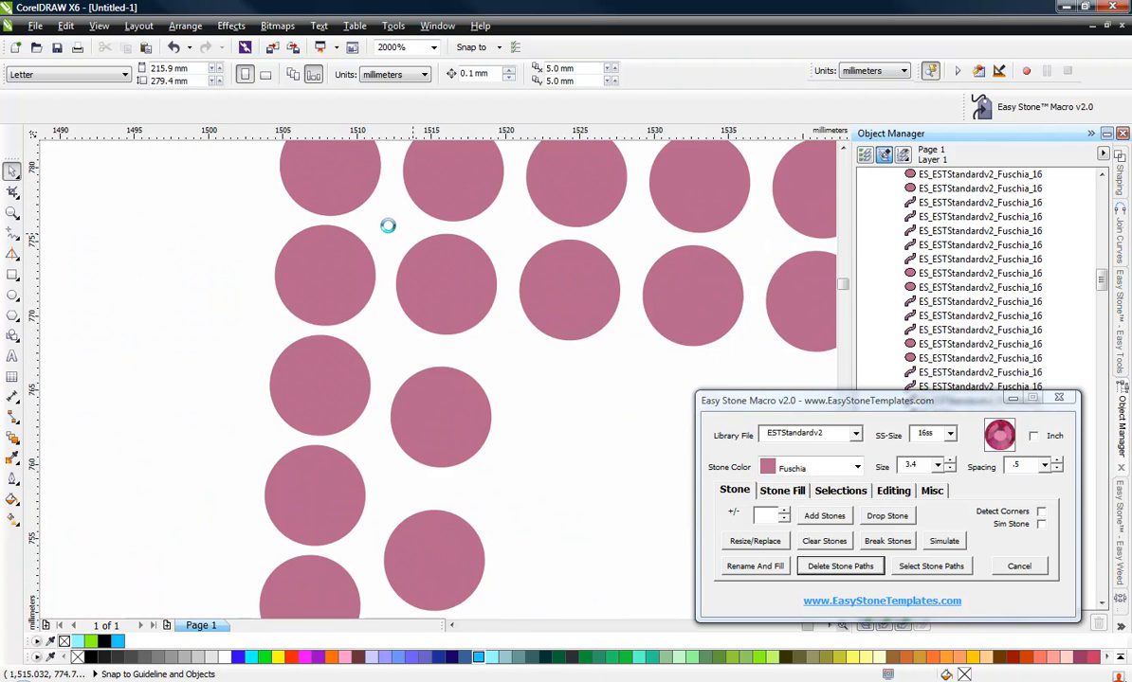
Step: Move the remaining stone at the inner corner of the E's top arm slightly down
{"action": "scroll", "coordinate": [409, 242], "scroll_direction": "up", "scroll_amount": 7}
{"action": "left_click", "coordinate": [449, 270]}
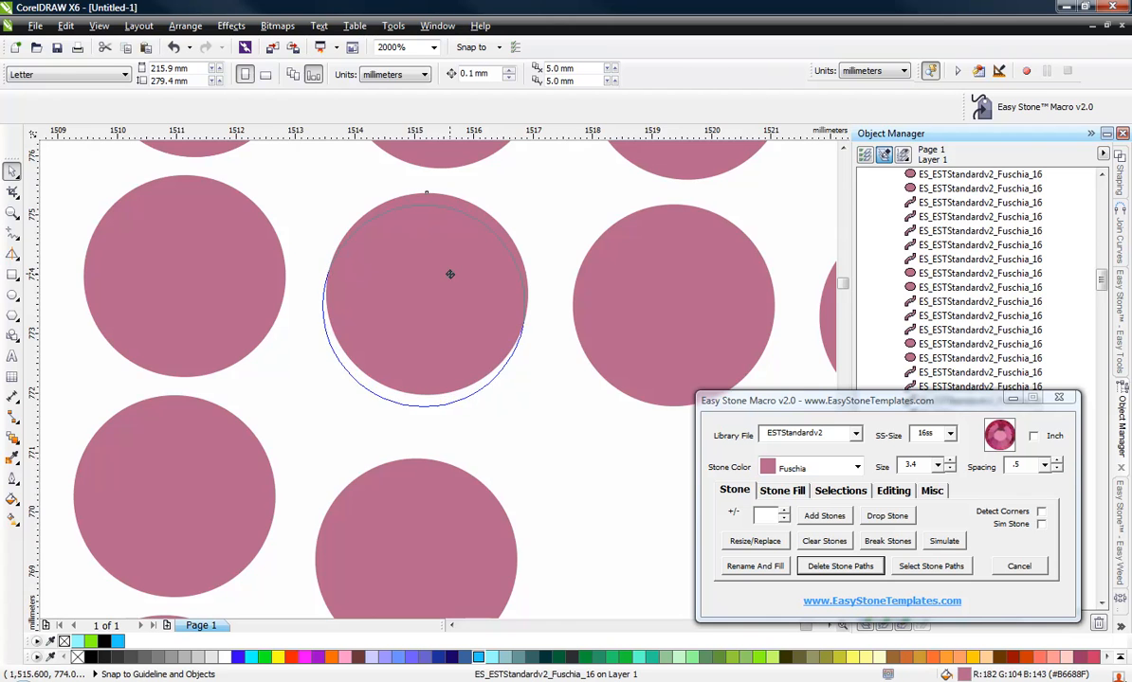
{"action": "scroll", "coordinate": [432, 149], "scroll_direction": "down", "scroll_amount": 2}
{"action": "scroll", "coordinate": [415, 285], "scroll_direction": "down", "scroll_amount": 1}
{"action": "scroll", "coordinate": [402, 350], "scroll_direction": "down", "scroll_amount": 2}
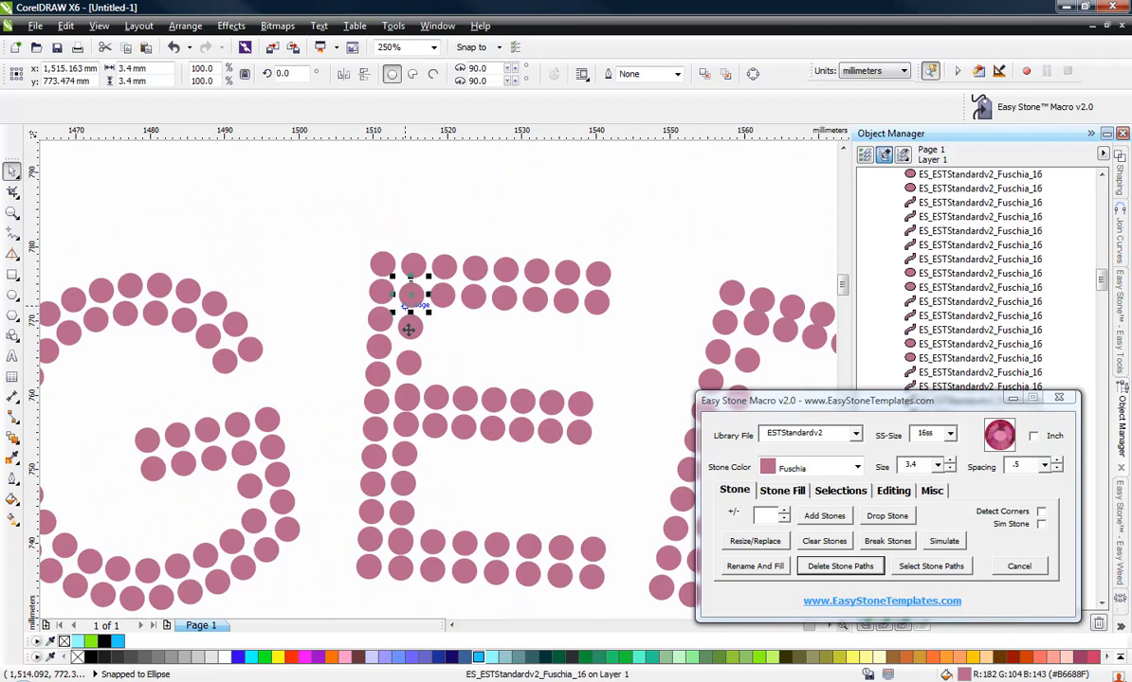
Step: Nudge the two stones where the E's middle arm meets the stem, the upper one slightly up and the lower one slightly down
{"action": "scroll", "coordinate": [341, 391], "scroll_direction": "up", "scroll_amount": 2}
{"action": "key", "text": "Escape"}
{"action": "scroll", "coordinate": [396, 438], "scroll_direction": "up", "scroll_amount": 2}
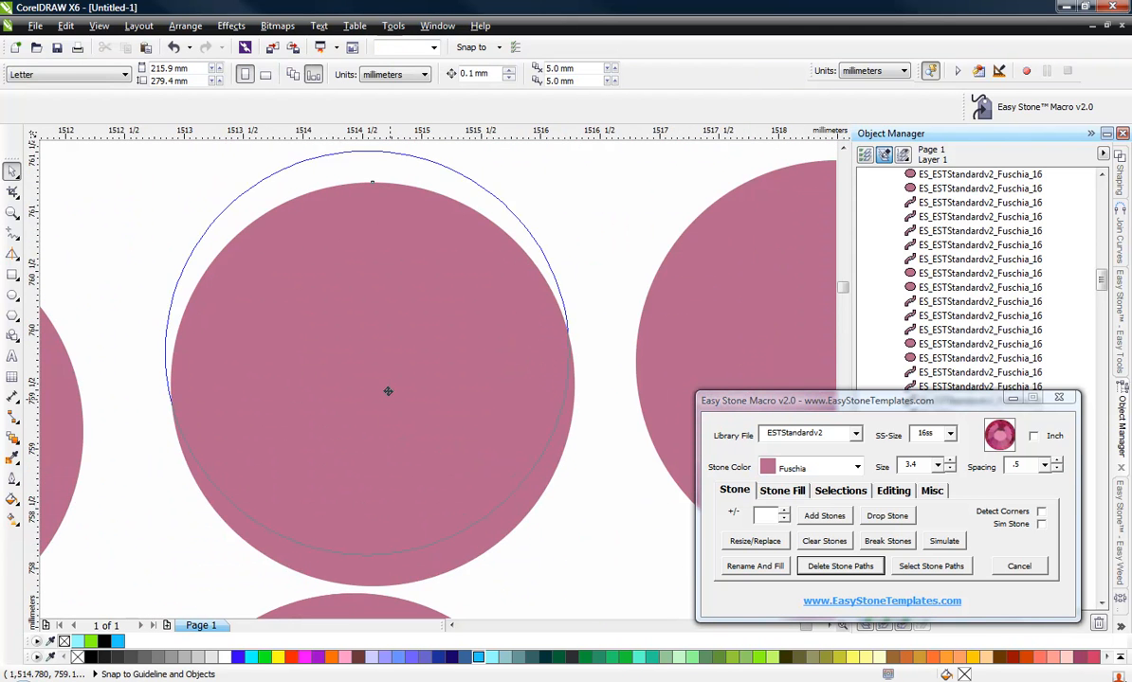
{"action": "left_click", "coordinate": [394, 385]}
{"action": "scroll", "coordinate": [358, 289], "scroll_direction": "down", "scroll_amount": 3}
{"action": "scroll", "coordinate": [352, 306], "scroll_direction": "up", "scroll_amount": 3}
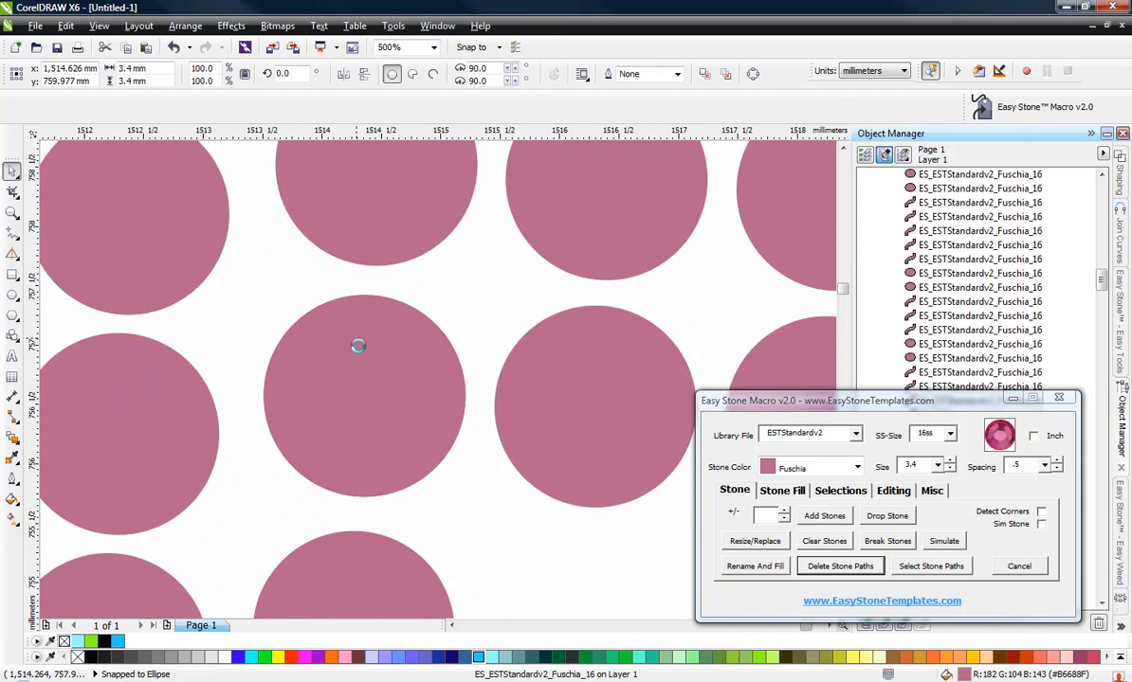
{"action": "key", "text": "Escape"}
{"action": "scroll", "coordinate": [373, 308], "scroll_direction": "down", "scroll_amount": 1}
{"action": "left_click", "coordinate": [361, 264]}
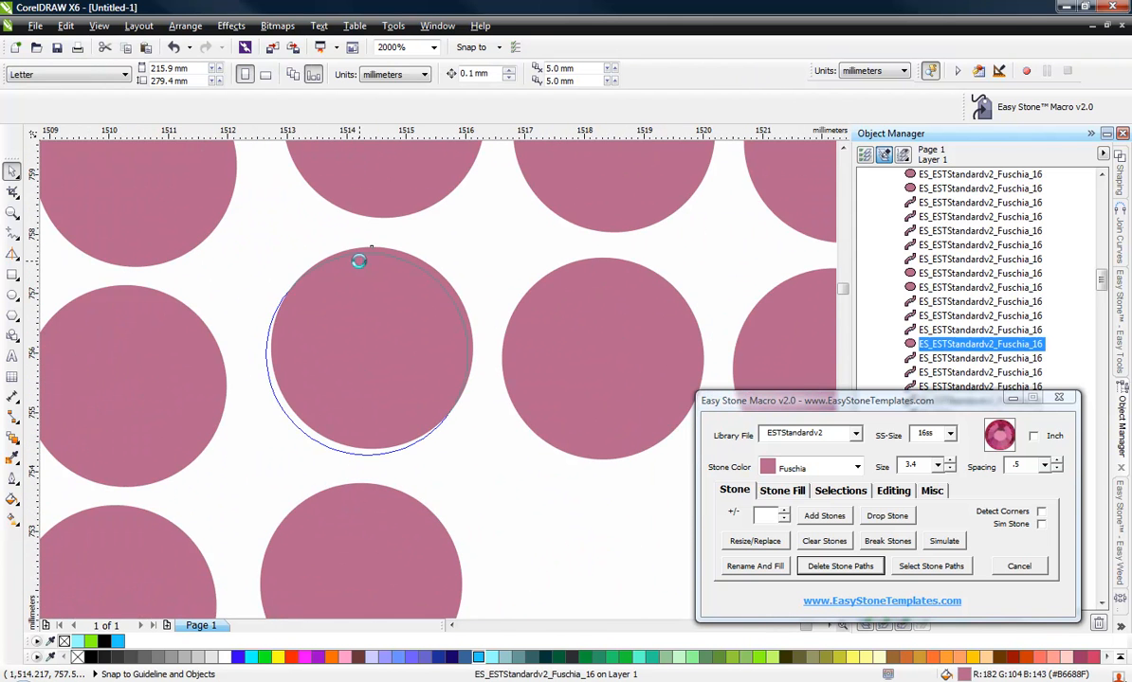
{"action": "scroll", "coordinate": [365, 228], "scroll_direction": "down", "scroll_amount": 2}
{"action": "scroll", "coordinate": [360, 377], "scroll_direction": "up", "scroll_amount": 2}
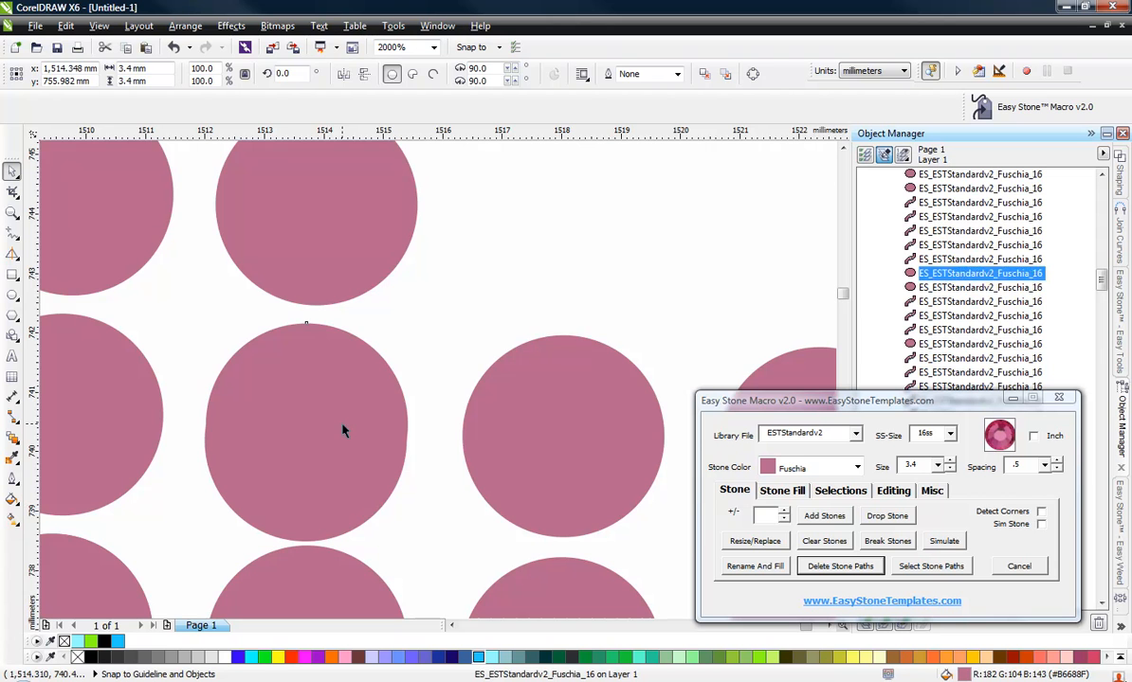
Step: Delete the overlapping duplicate stone at the inner corner where the E's bottom arm meets the stem
{"action": "key", "text": "Escape"}
{"action": "left_click", "coordinate": [308, 444]}
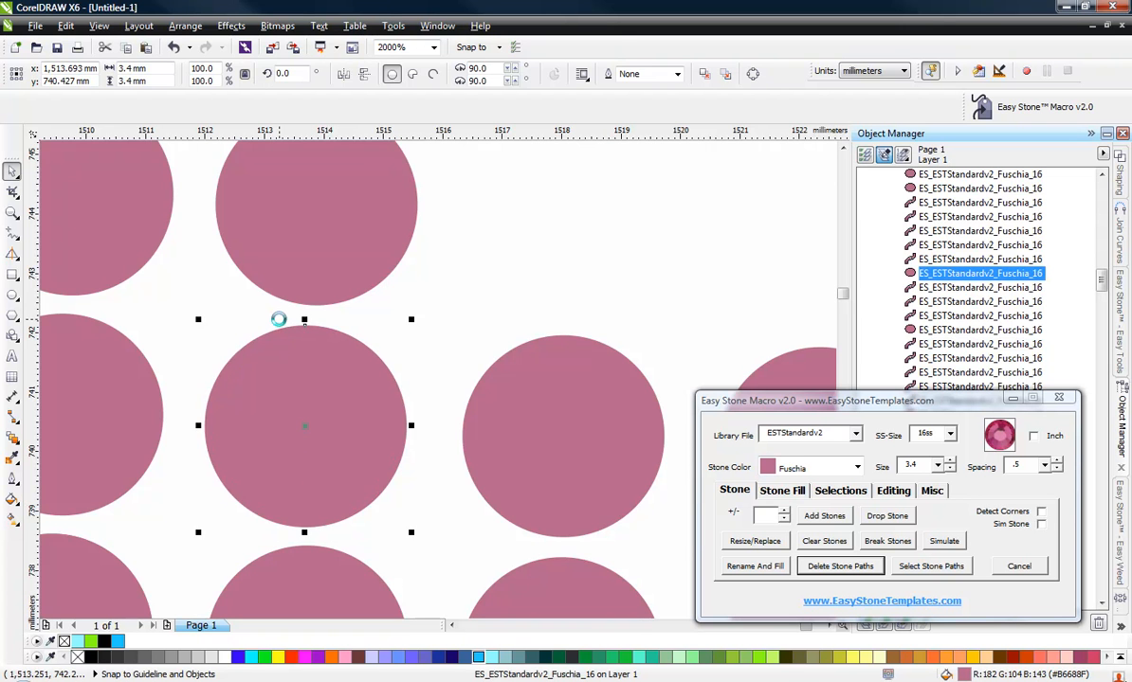
{"action": "scroll", "coordinate": [280, 311], "scroll_direction": "down", "scroll_amount": 1}
{"action": "key", "text": "Escape"}
Step: Add one stone to the outer row of the R's stem
{"action": "scroll", "coordinate": [304, 497], "scroll_direction": "down", "scroll_amount": 2}
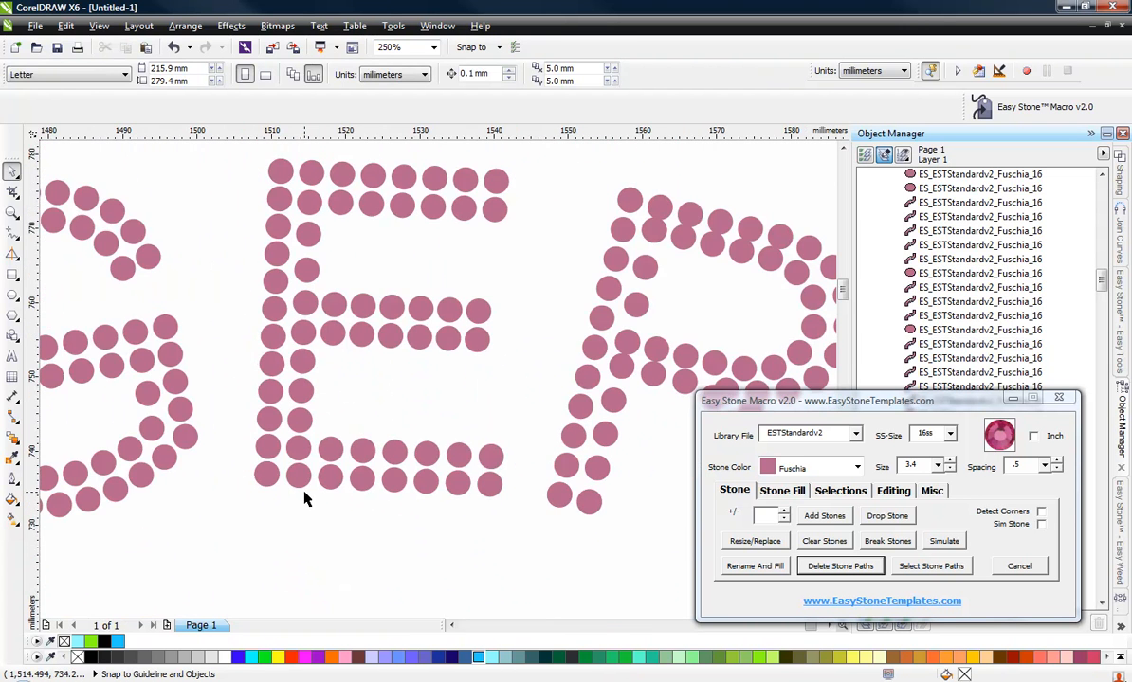
{"action": "scroll", "coordinate": [295, 438], "scroll_direction": "down", "scroll_amount": 1}
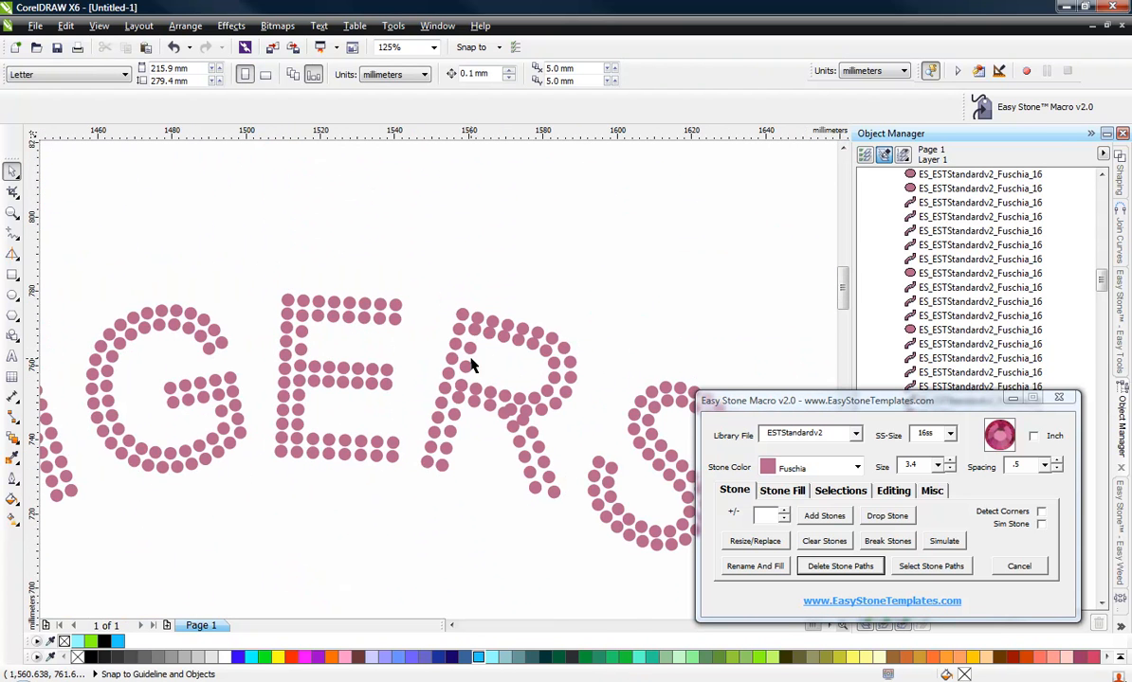
{"action": "scroll", "coordinate": [540, 346], "scroll_direction": "up", "scroll_amount": 2}
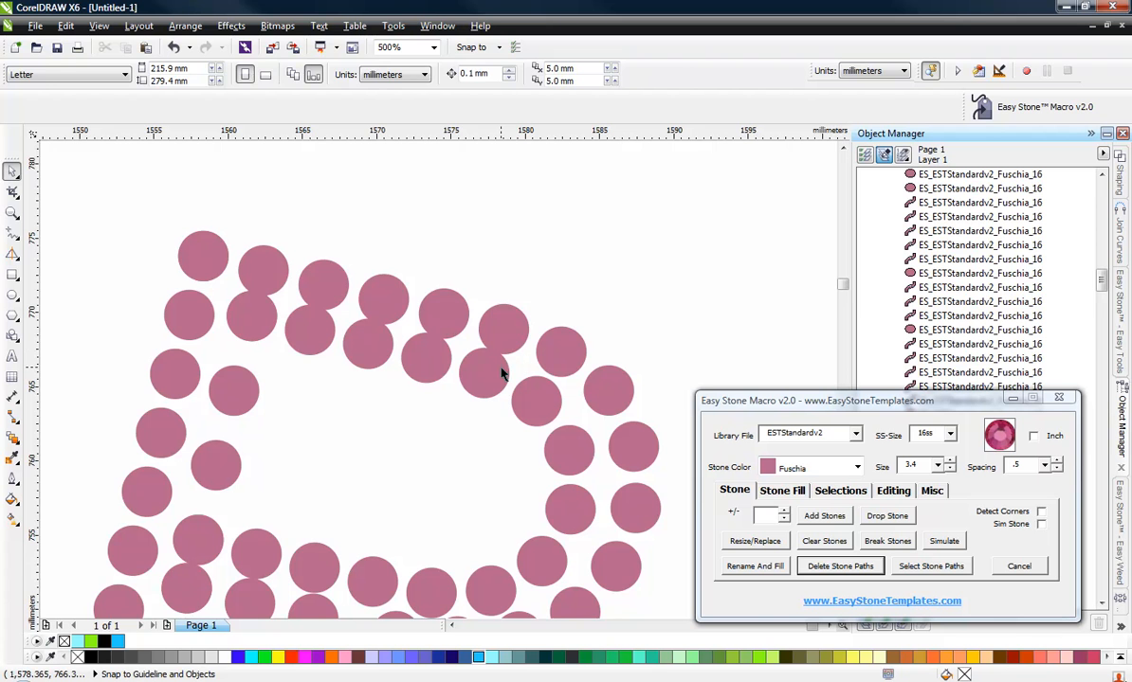
{"action": "left_click", "coordinate": [495, 373]}
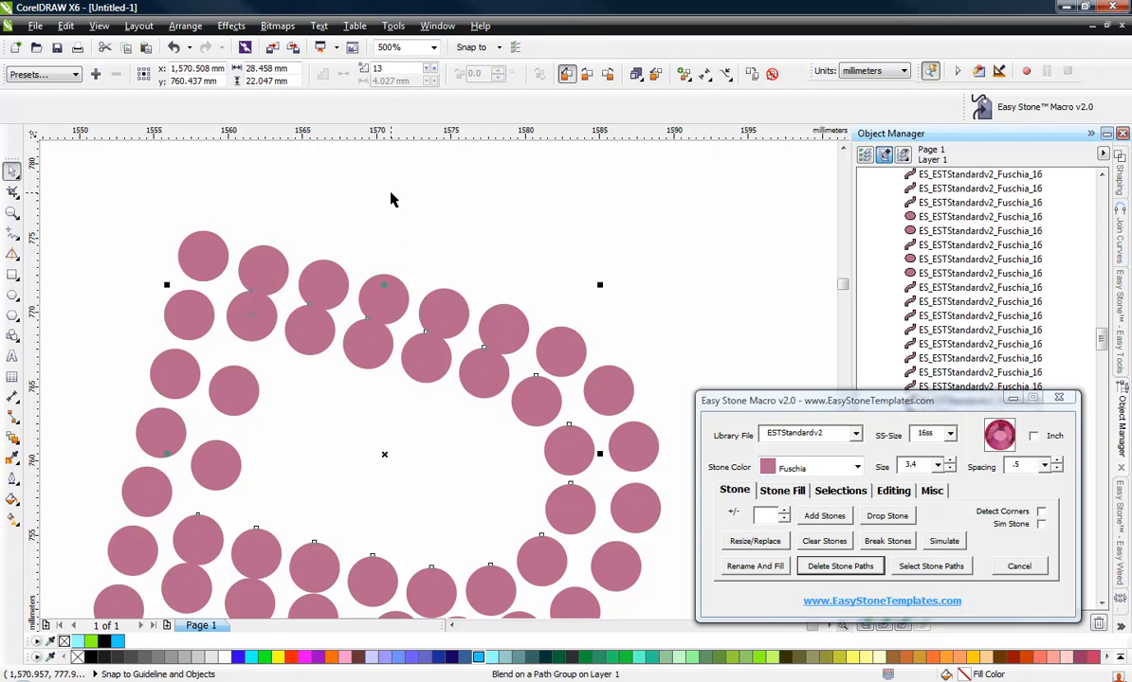
{"action": "scroll", "coordinate": [393, 198], "scroll_direction": "down", "scroll_amount": 1}
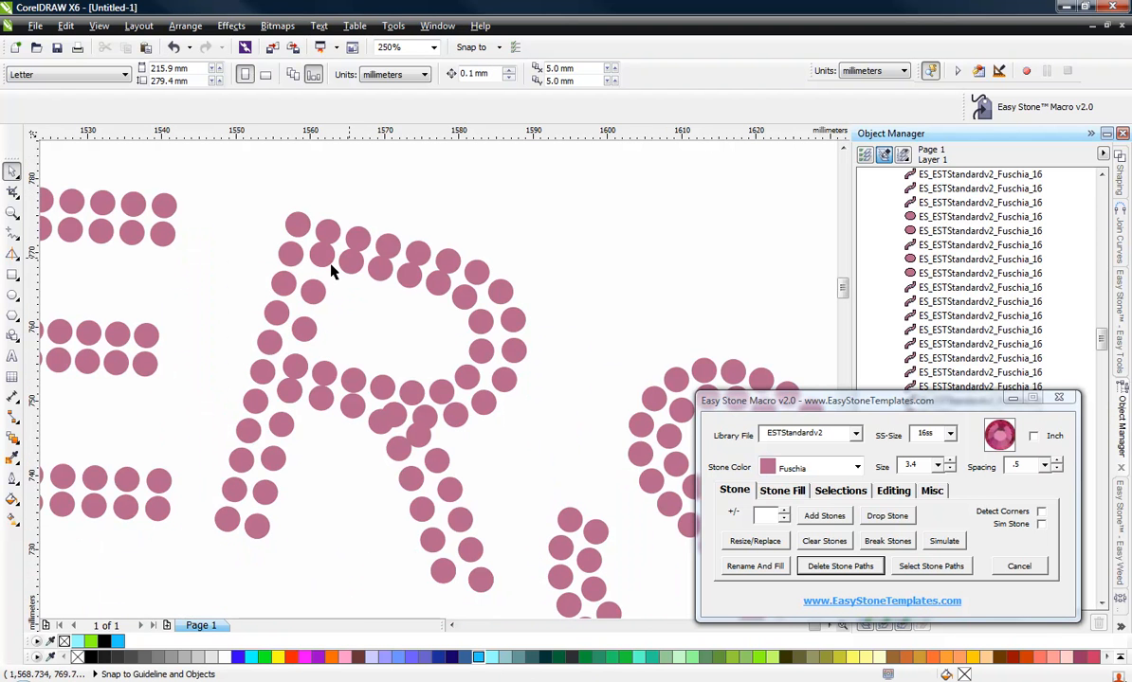
{"action": "left_click", "coordinate": [289, 297]}
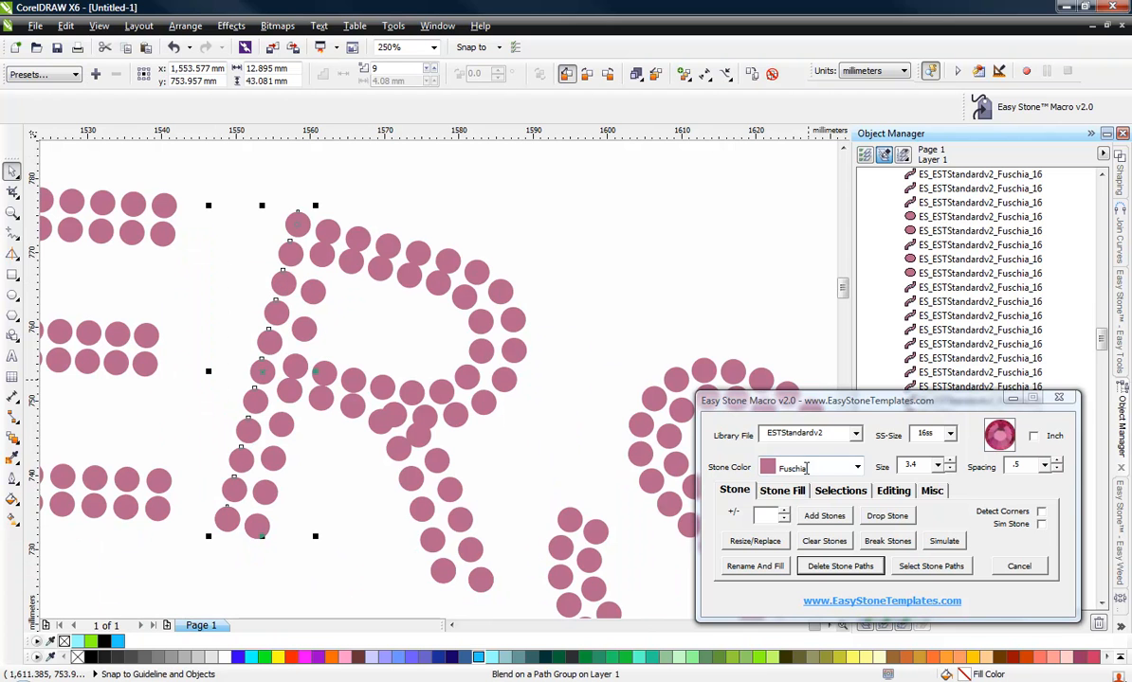
{"action": "left_click", "coordinate": [784, 513]}
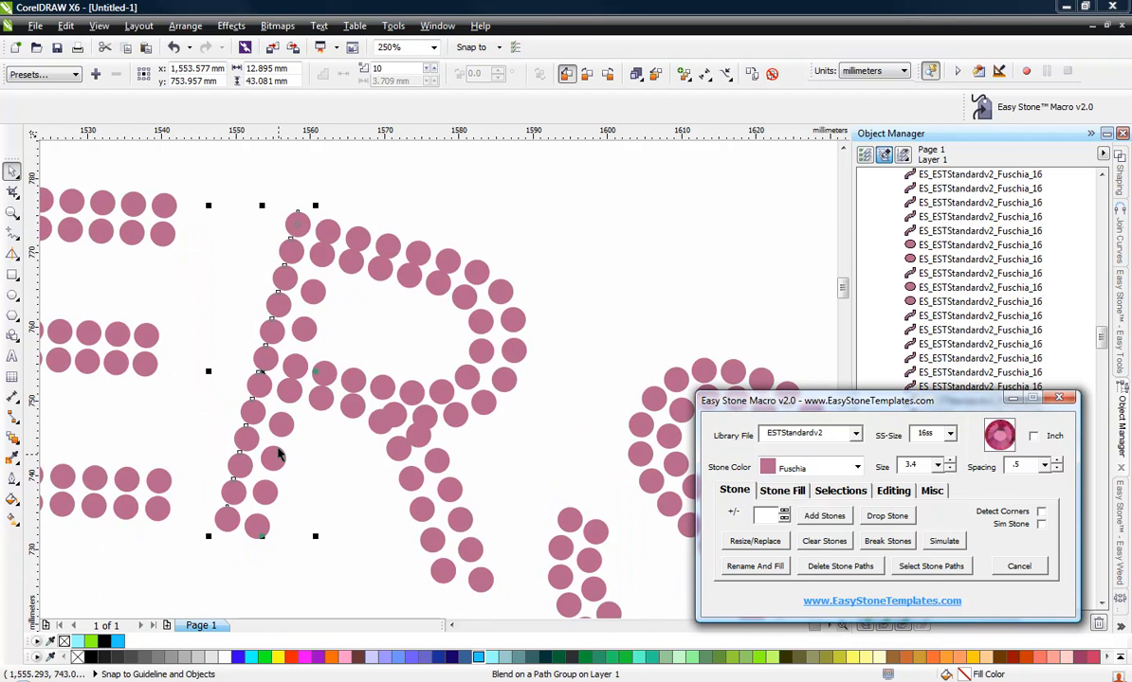
Step: Add one stone to the short inner row on the lower part of the R's stem
{"action": "left_click", "coordinate": [277, 424]}
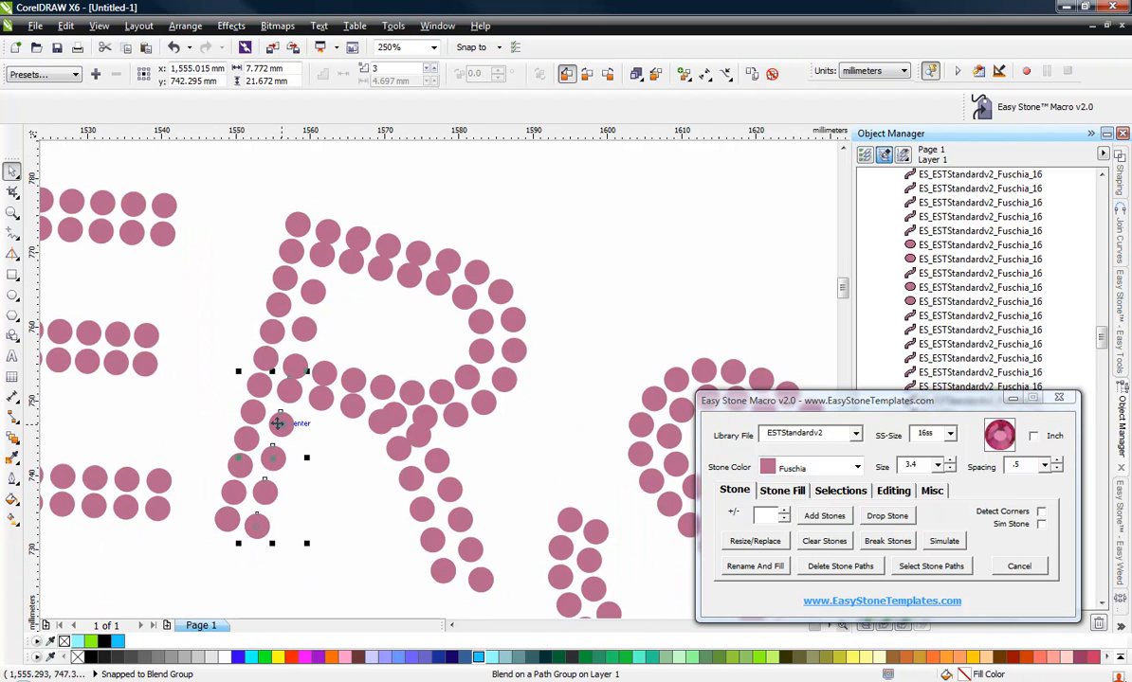
{"action": "left_click", "coordinate": [784, 512]}
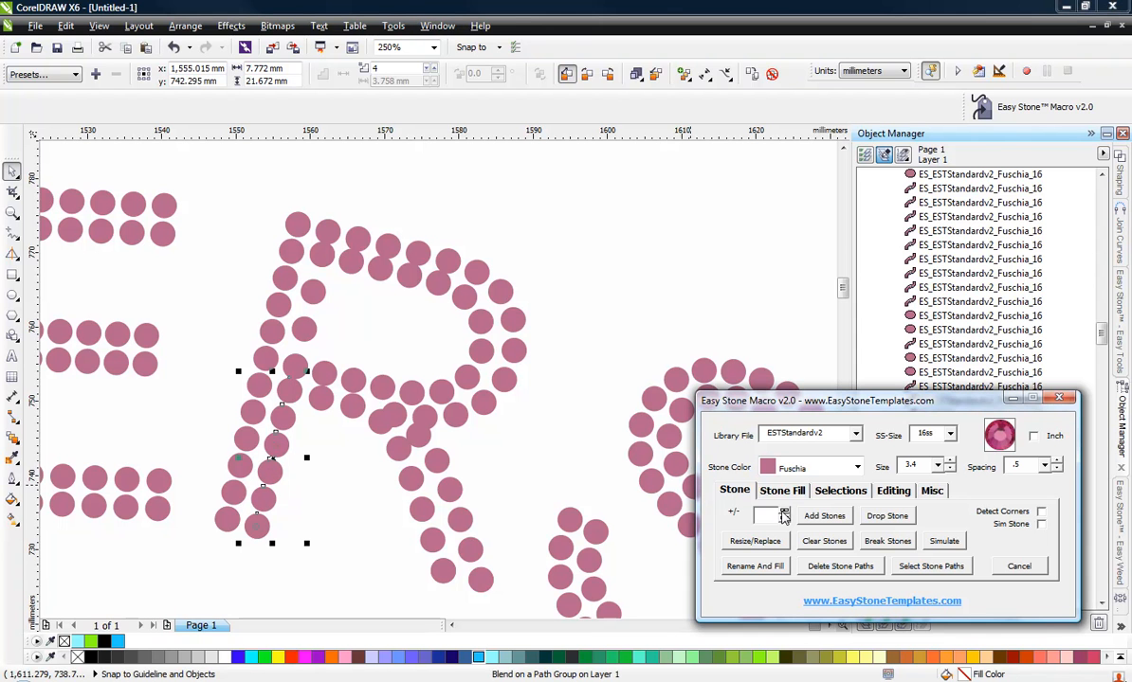
{"action": "left_click", "coordinate": [353, 507]}
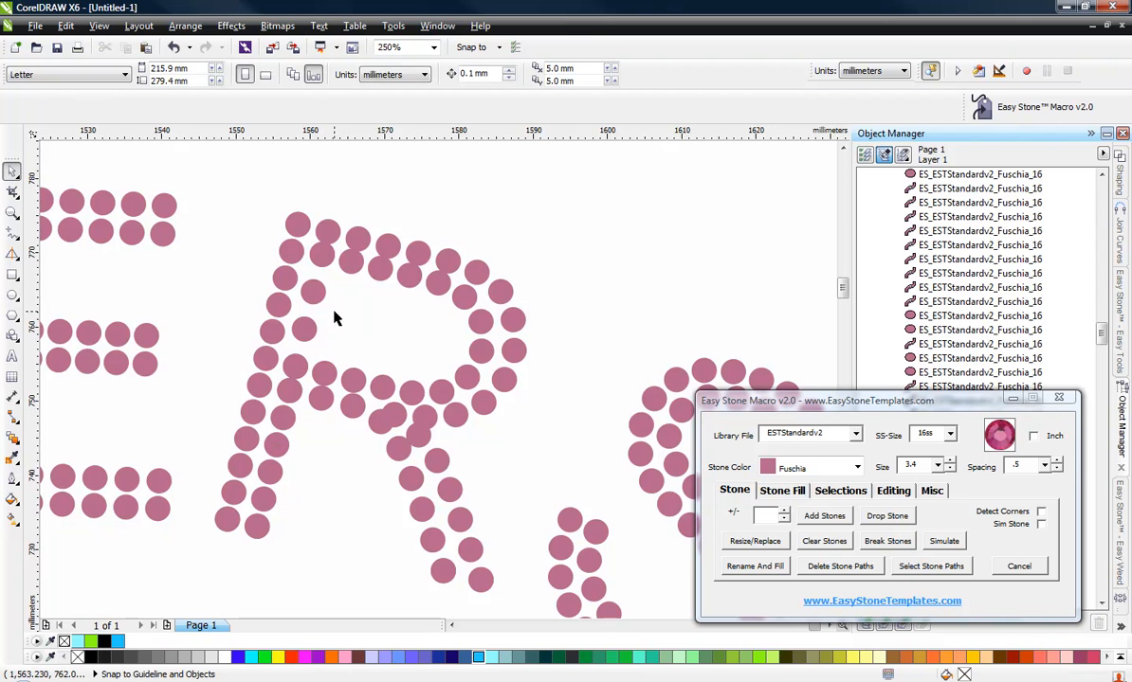
Step: Delete the stone paths of the letters R and S, keeping their stones
{"action": "scroll", "coordinate": [333, 318], "scroll_direction": "down", "scroll_amount": 2}
{"action": "scroll", "coordinate": [356, 376], "scroll_direction": "up", "scroll_amount": 2}
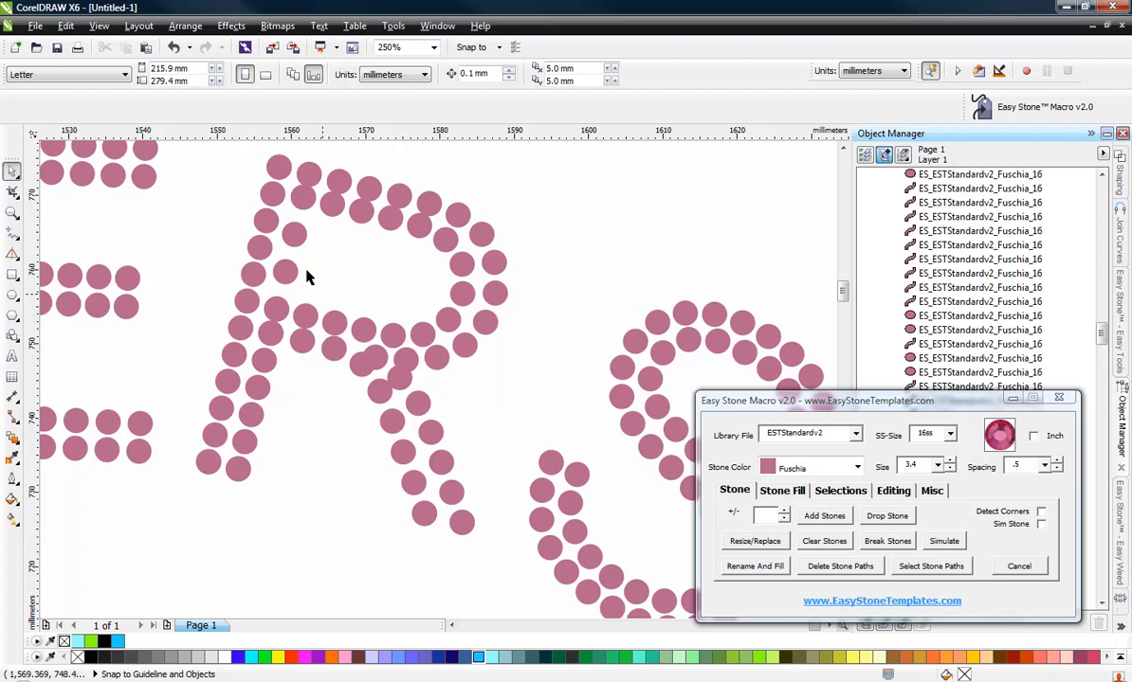
{"action": "scroll", "coordinate": [301, 266], "scroll_direction": "down", "scroll_amount": 2}
{"action": "left_click_drag", "start_coordinate": [239, 174], "coordinate": [595, 491]}
{"action": "left_click", "coordinate": [860, 571]}
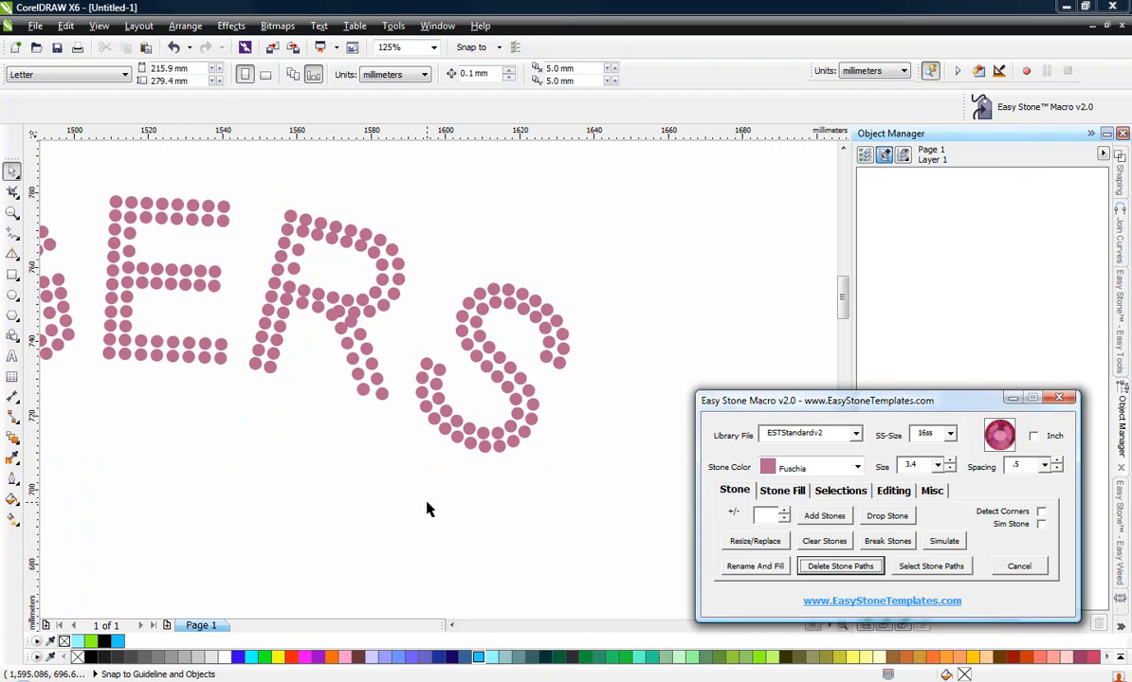
Step: Check the spacing of the stones in the R's bowl and upper stem, and delete the overlapping objects found
{"action": "scroll", "coordinate": [275, 217], "scroll_direction": "up", "scroll_amount": 1}
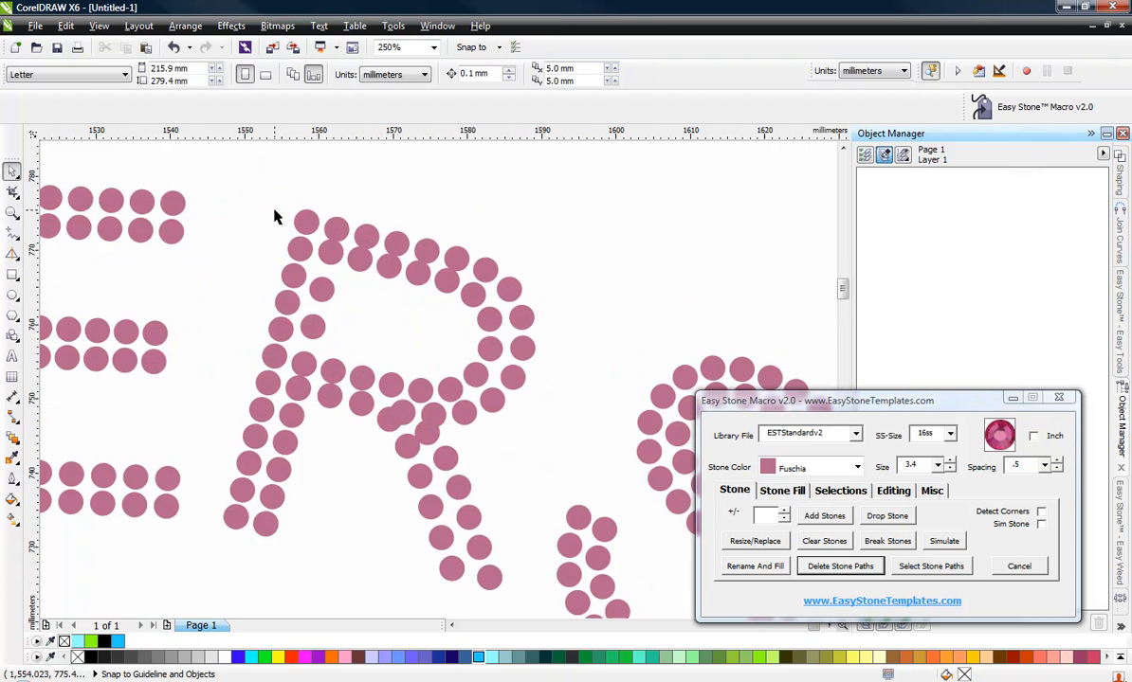
{"action": "left_click_drag", "start_coordinate": [243, 161], "coordinate": [549, 488]}
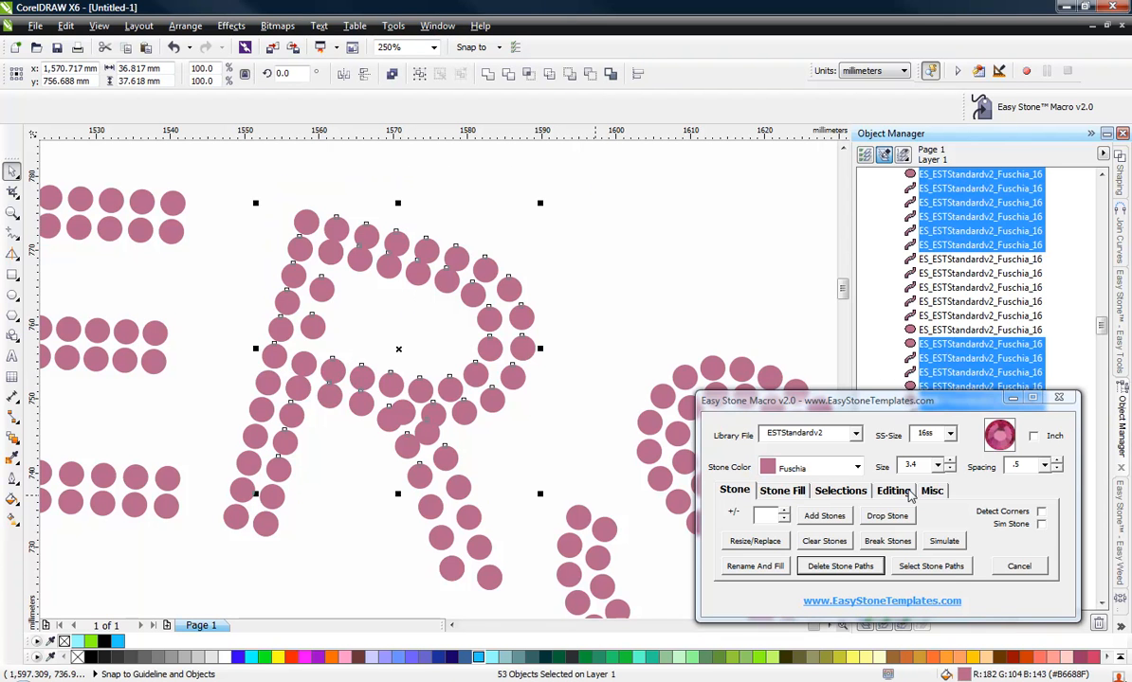
{"action": "left_click", "coordinate": [893, 491]}
{"action": "left_click", "coordinate": [953, 548]}
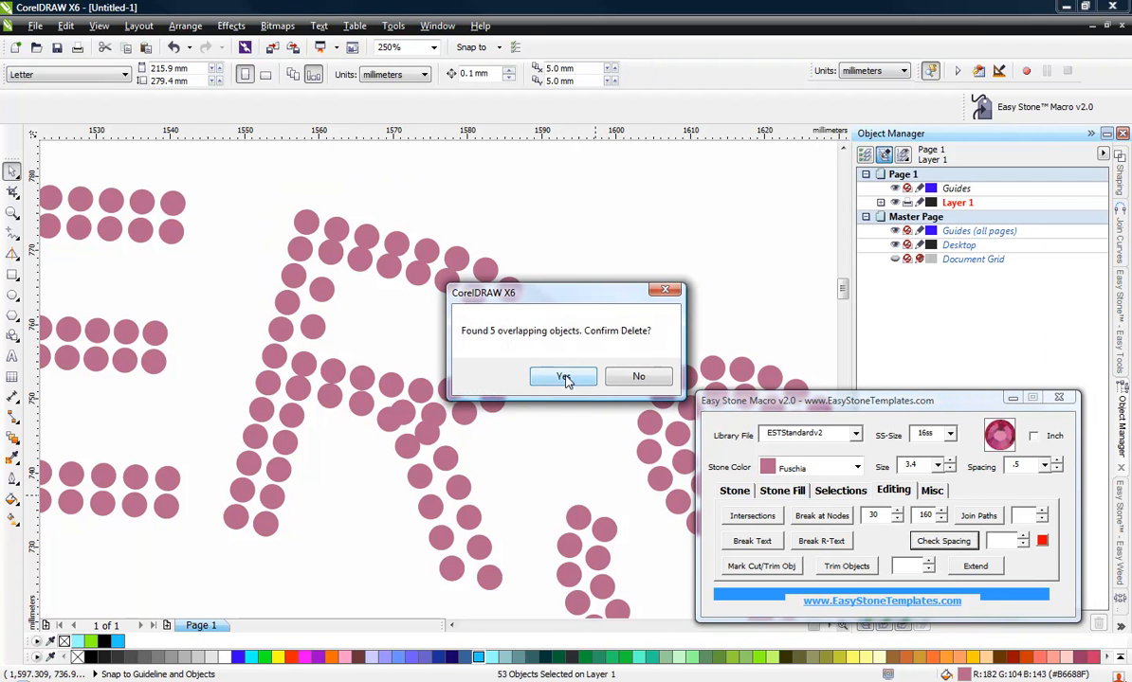
{"action": "left_click", "coordinate": [563, 377]}
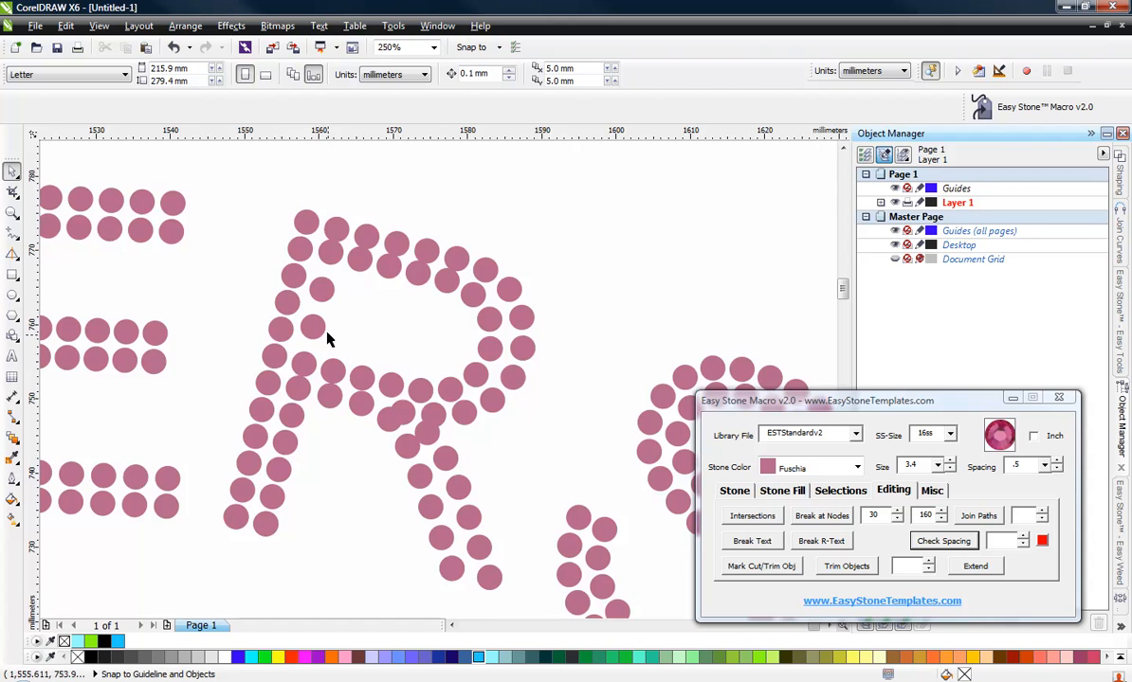
Step: Move the first five stones in the upper row of the R's crossbar slightly up, away from the lower row
{"action": "scroll", "coordinate": [327, 339], "scroll_direction": "up", "scroll_amount": 2}
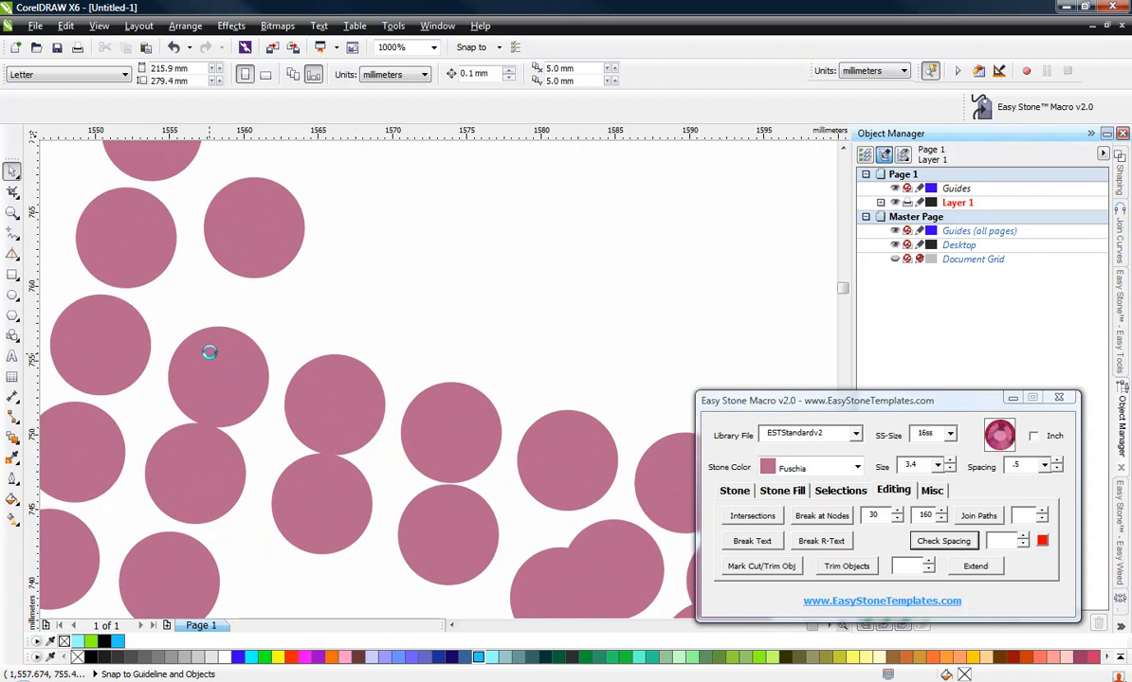
{"action": "scroll", "coordinate": [209, 353], "scroll_direction": "down", "scroll_amount": 1}
{"action": "scroll", "coordinate": [297, 374], "scroll_direction": "up", "scroll_amount": 1}
{"action": "left_click", "coordinate": [136, 379]}
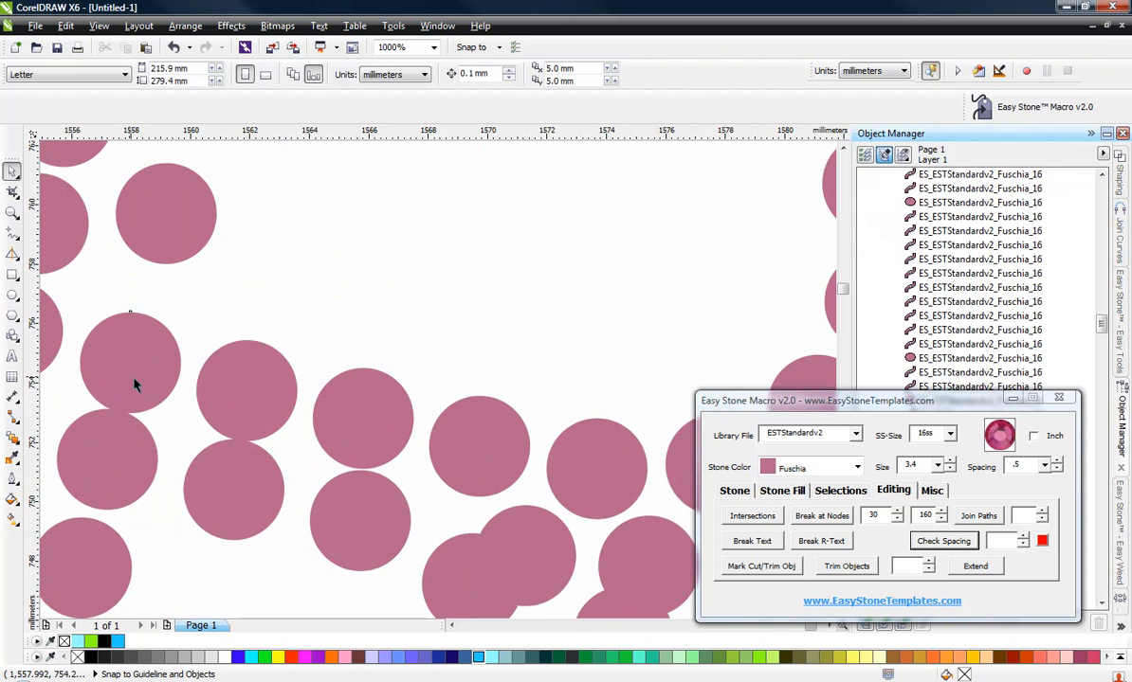
{"action": "left_click", "coordinate": [244, 399], "text": "shift"}
{"action": "left_click", "coordinate": [348, 384], "text": "shift"}
{"action": "left_click", "coordinate": [447, 437], "text": "shift"}
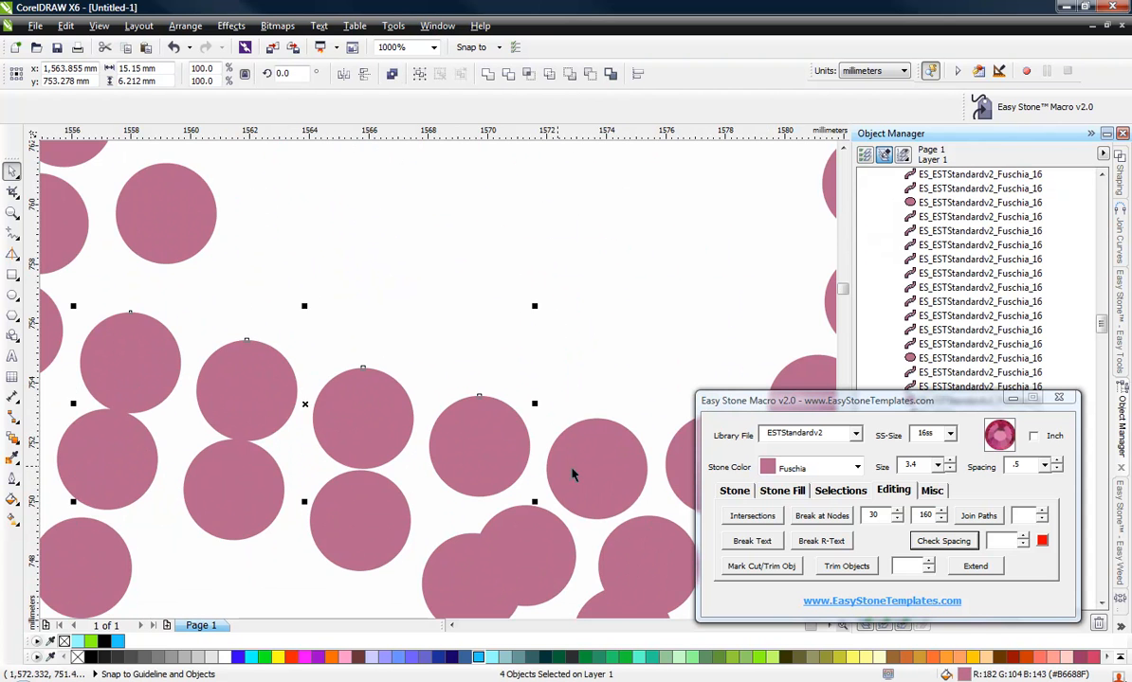
{"action": "left_click", "coordinate": [572, 474], "text": "shift"}
{"action": "scroll", "coordinate": [134, 356], "scroll_direction": "up", "scroll_amount": 2}
{"action": "left_click_drag", "start_coordinate": [136, 356], "coordinate": [150, 307]}
{"action": "scroll", "coordinate": [253, 276], "scroll_direction": "down", "scroll_amount": 2}
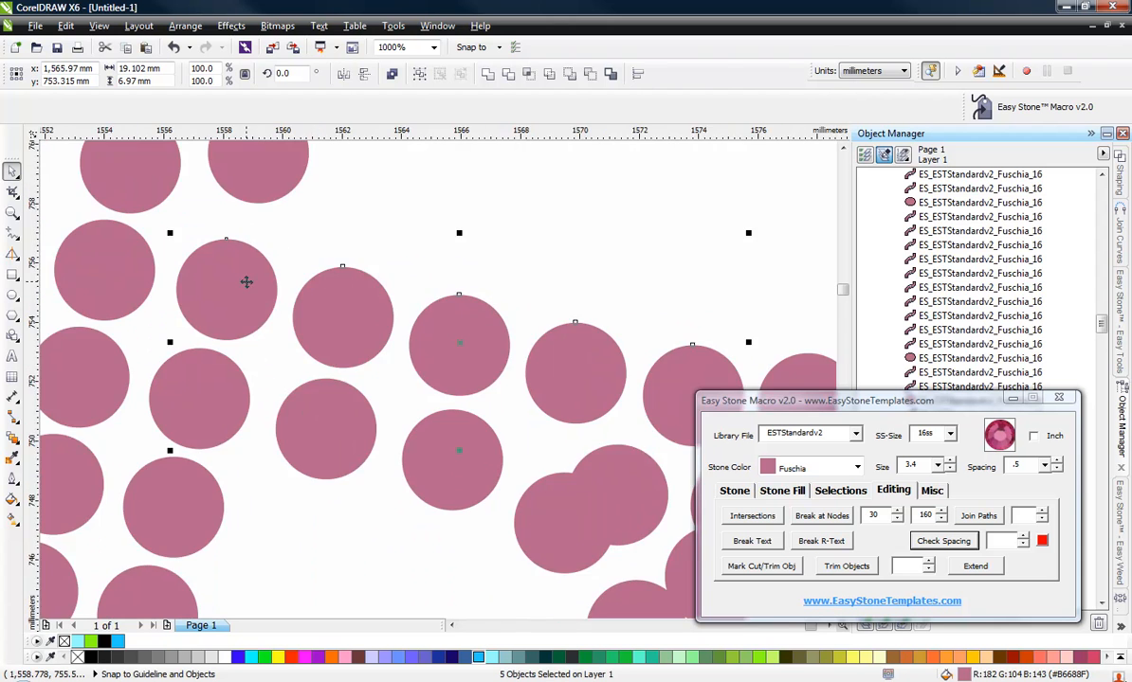
Step: Delete the two overlapping stones where the R's leg meets the lower row of the crossbar
{"action": "scroll", "coordinate": [246, 282], "scroll_direction": "down", "scroll_amount": 1}
{"action": "left_click", "coordinate": [320, 399]}
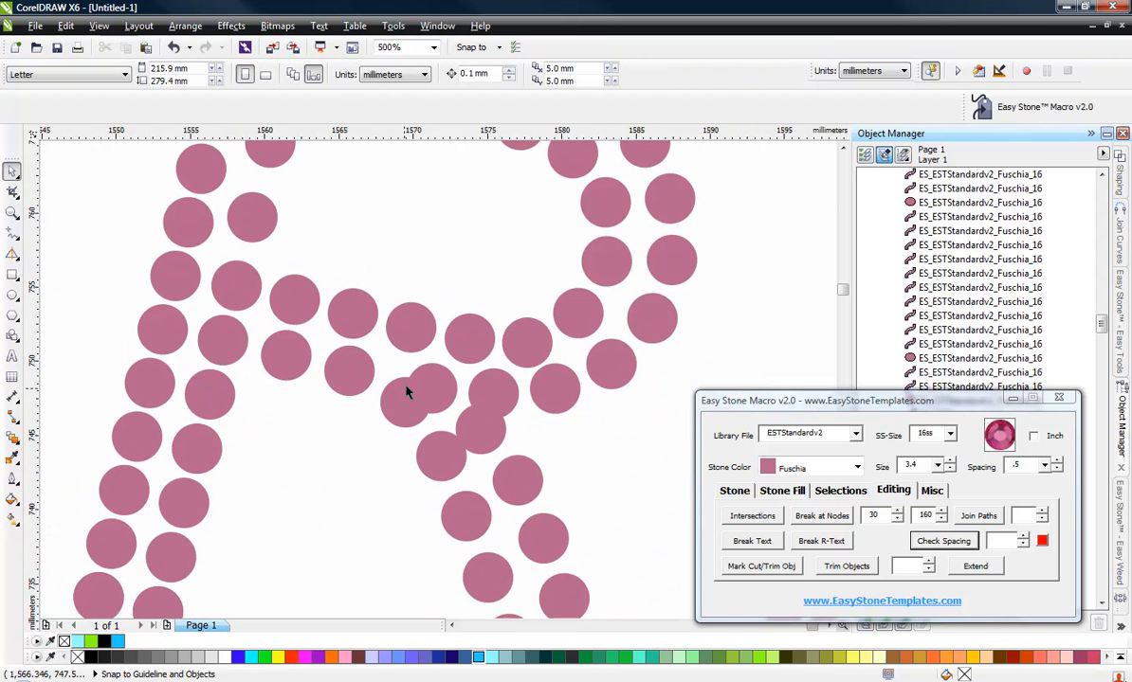
{"action": "scroll", "coordinate": [407, 391], "scroll_direction": "up", "scroll_amount": 1}
{"action": "left_click", "coordinate": [347, 469]}
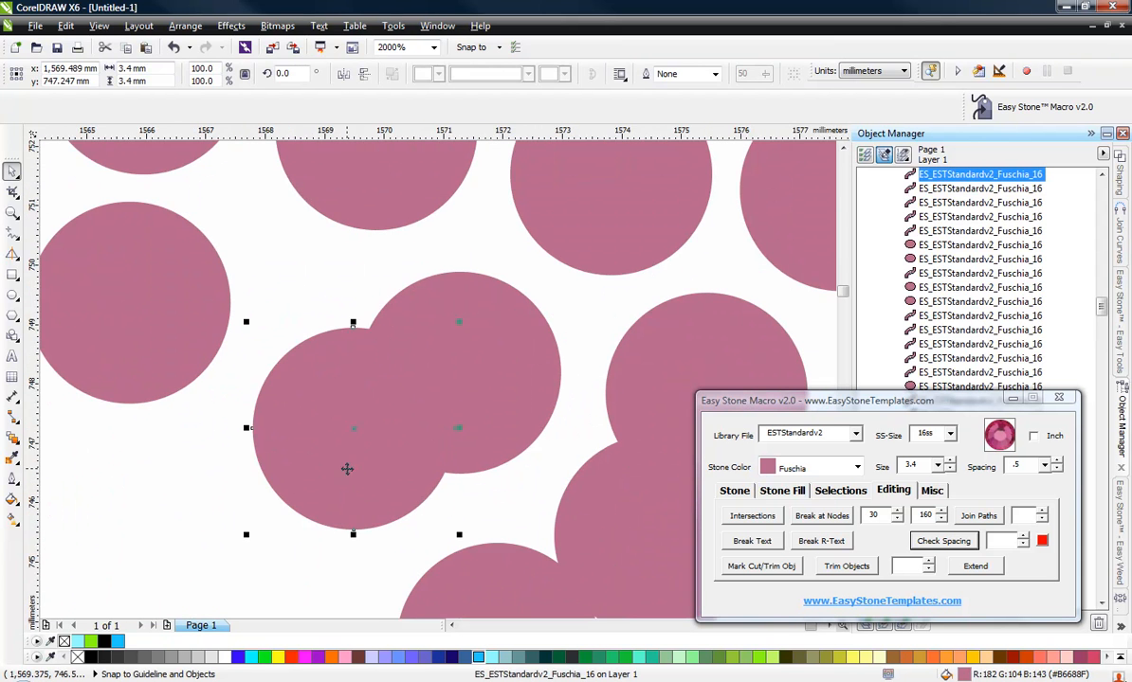
{"action": "scroll", "coordinate": [267, 406], "scroll_direction": "down", "scroll_amount": 2}
{"action": "left_click", "coordinate": [284, 427]}
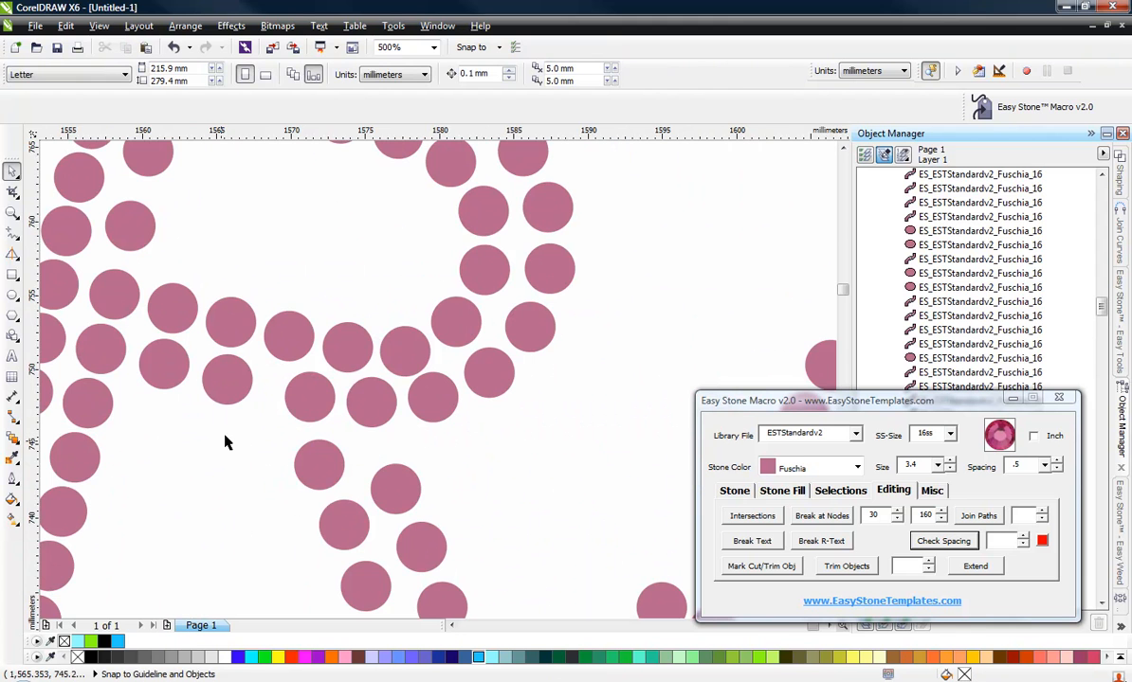
Step: Shift individual stones around the junction of the R's crossbar and leg to even out the gaps between them
{"action": "scroll", "coordinate": [196, 377], "scroll_direction": "up", "scroll_amount": 1}
{"action": "left_click_drag", "start_coordinate": [225, 391], "coordinate": [280, 409]}
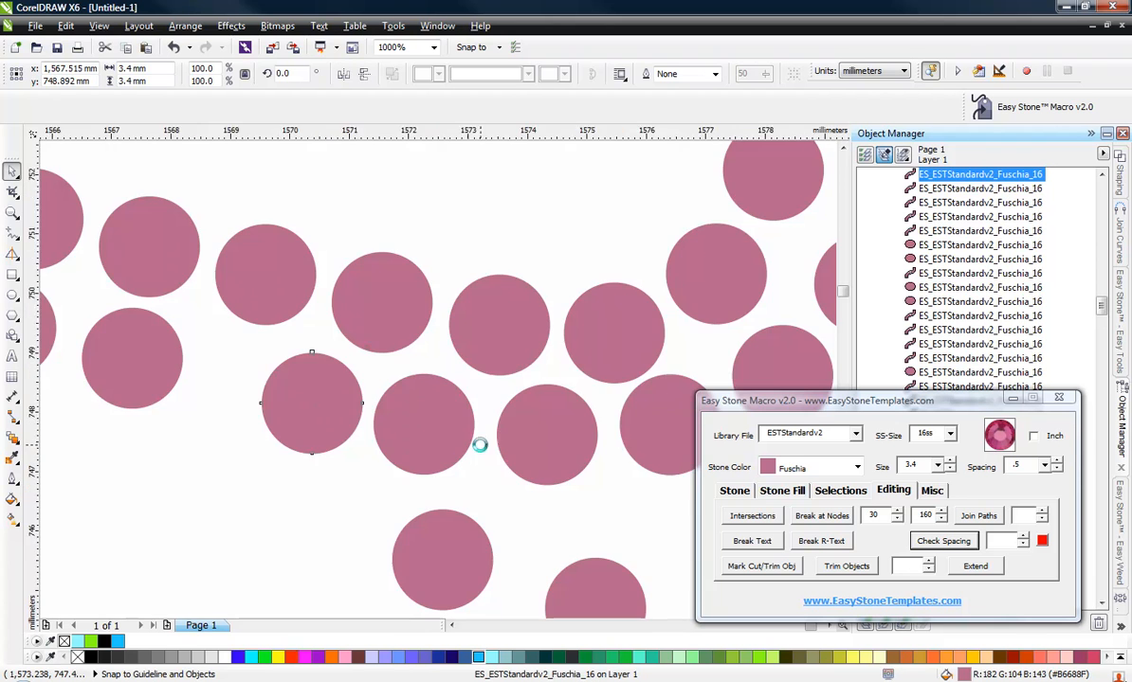
{"action": "scroll", "coordinate": [453, 429], "scroll_direction": "up", "scroll_amount": 2}
{"action": "scroll", "coordinate": [308, 406], "scroll_direction": "down", "scroll_amount": 2}
{"action": "scroll", "coordinate": [429, 417], "scroll_direction": "up", "scroll_amount": 1}
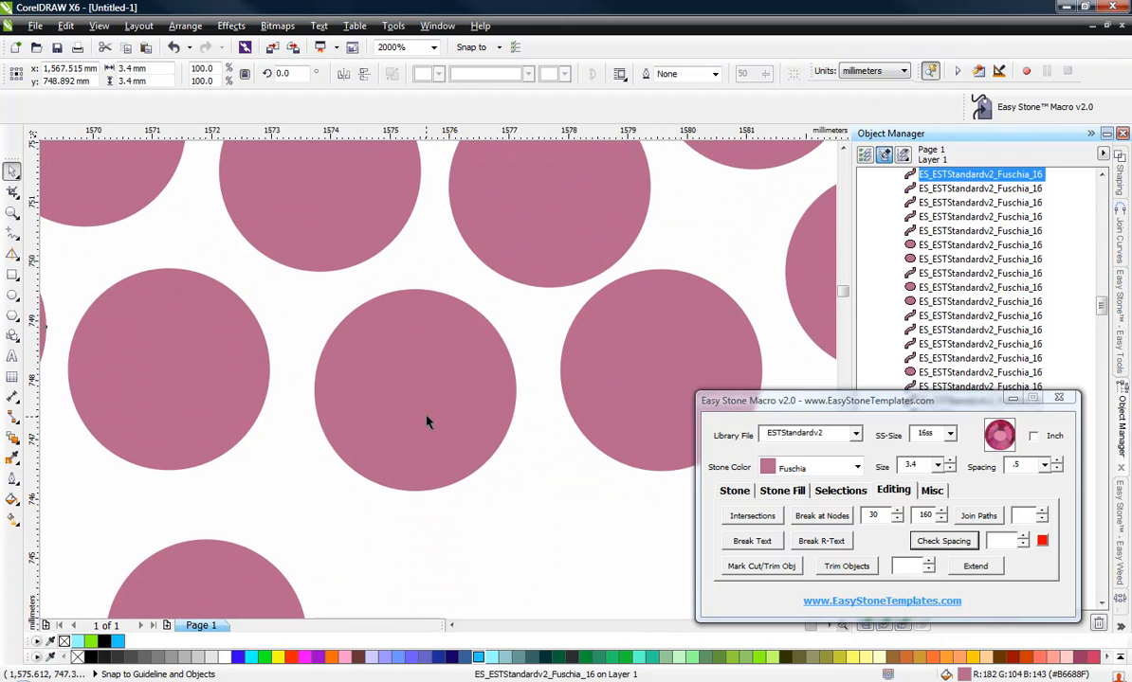
{"action": "left_click", "coordinate": [430, 417]}
{"action": "left_click_drag", "start_coordinate": [619, 198], "coordinate": [609, 190]}
{"action": "left_click_drag", "start_coordinate": [382, 396], "coordinate": [400, 396]}
{"action": "left_click_drag", "start_coordinate": [147, 371], "coordinate": [176, 358]}
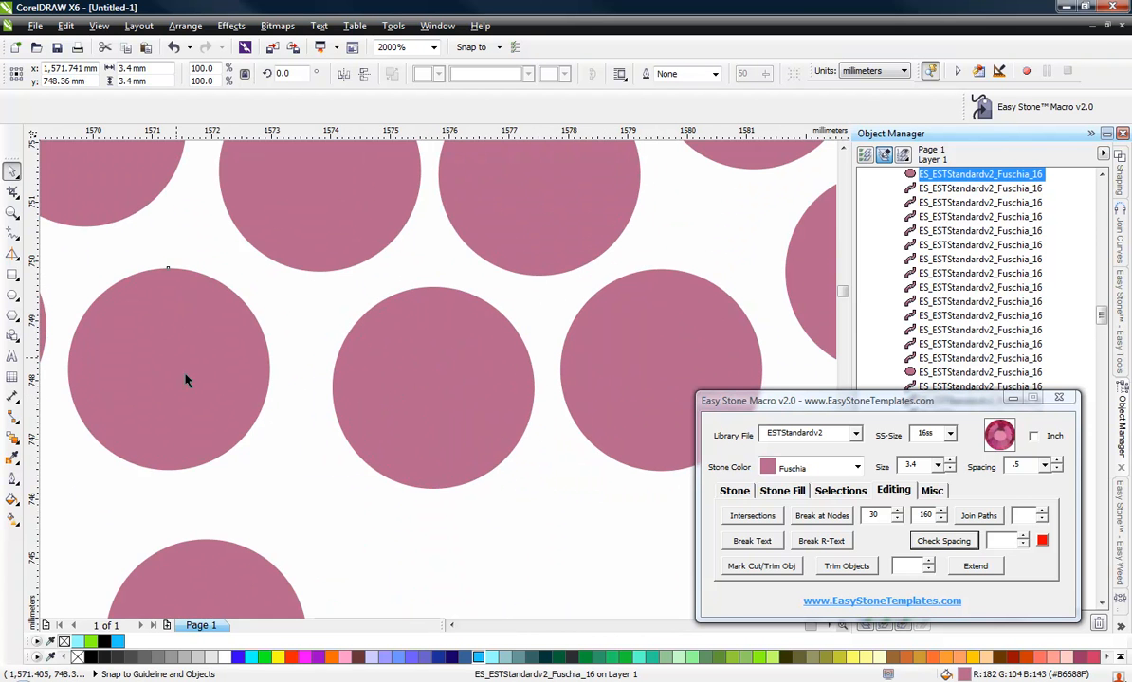
Step: Try placing a copy of the lower crossbar row's stone in the gap beside the R's stem
{"action": "scroll", "coordinate": [276, 407], "scroll_direction": "down", "scroll_amount": 2}
{"action": "scroll", "coordinate": [212, 394], "scroll_direction": "up", "scroll_amount": 2}
{"action": "left_click_drag", "start_coordinate": [197, 410], "coordinate": [164, 410]}
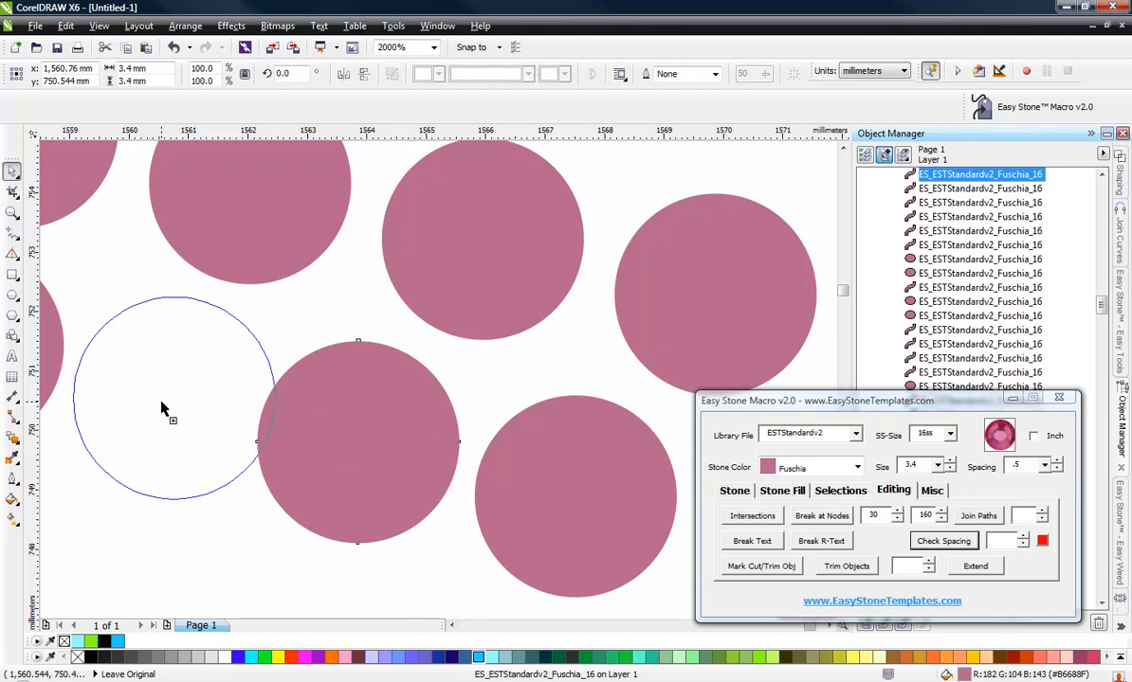
{"action": "scroll", "coordinate": [232, 373], "scroll_direction": "down", "scroll_amount": 2}
{"action": "key", "text": "ctrl+z"}
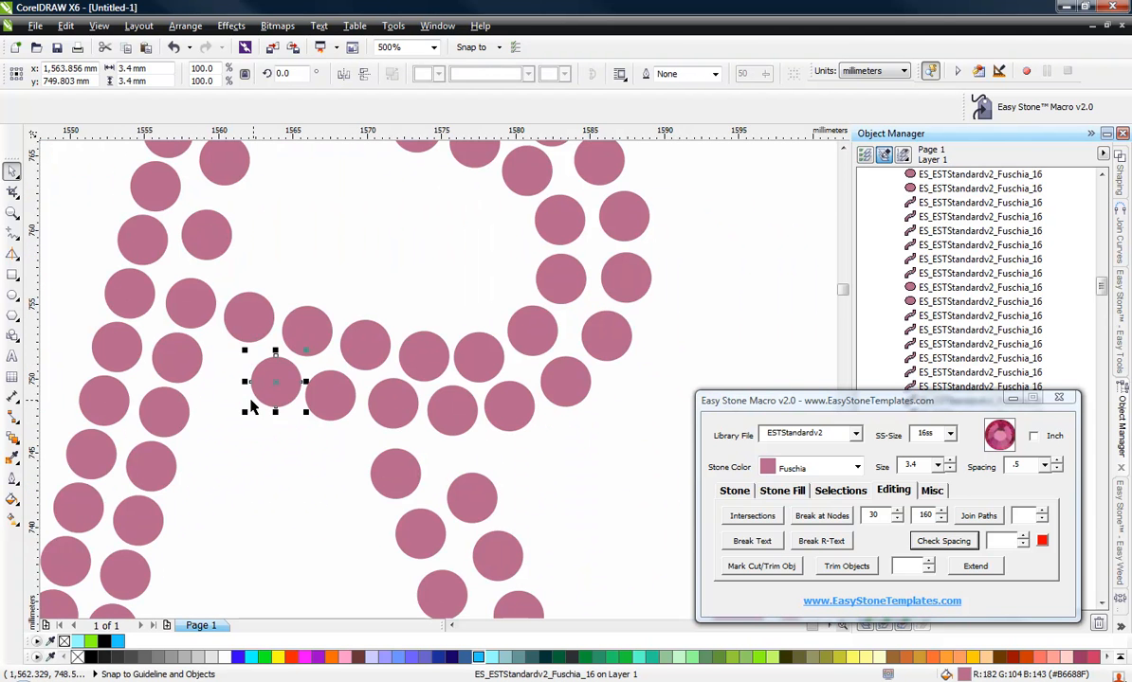
Step: Distribute five stones of the R's lower crossbar row evenly in the horizontal direction, starting from the stem stone
{"action": "scroll", "coordinate": [244, 379], "scroll_direction": "up", "scroll_amount": 1}
{"action": "scroll", "coordinate": [256, 381], "scroll_direction": "down", "scroll_amount": 1}
{"action": "left_click", "coordinate": [184, 360]}
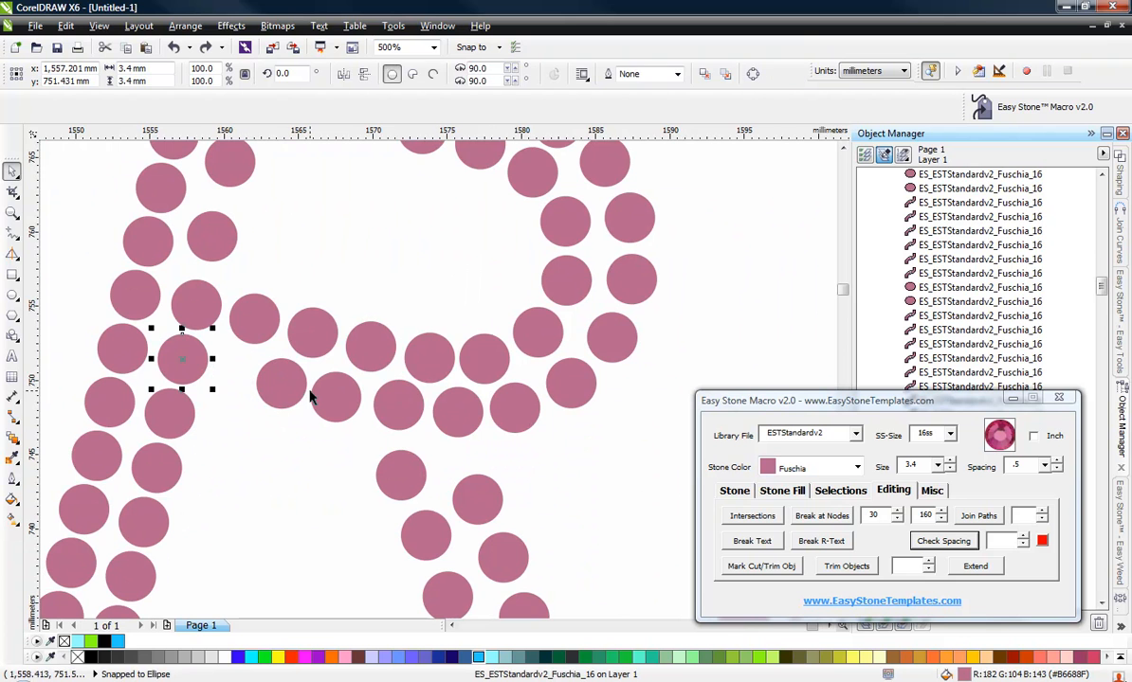
{"action": "left_click", "coordinate": [299, 388], "text": "shift"}
{"action": "left_click", "coordinate": [403, 413], "text": "shift"}
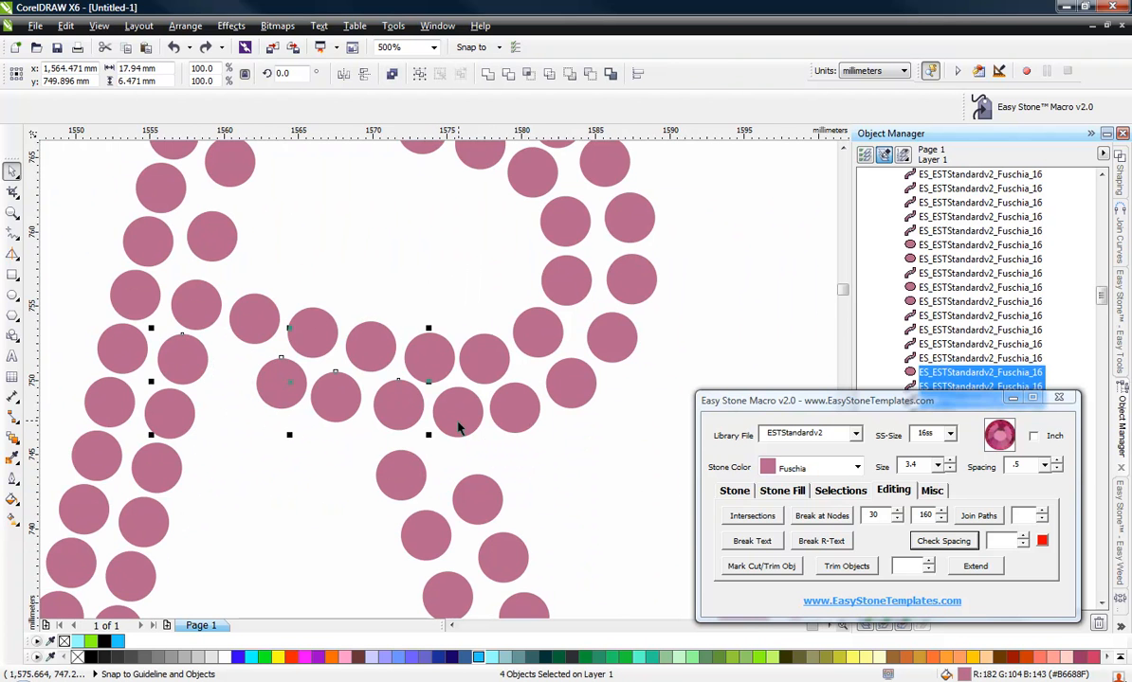
{"action": "left_click", "coordinate": [458, 427], "text": "shift"}
{"action": "key", "text": "shift+c"}
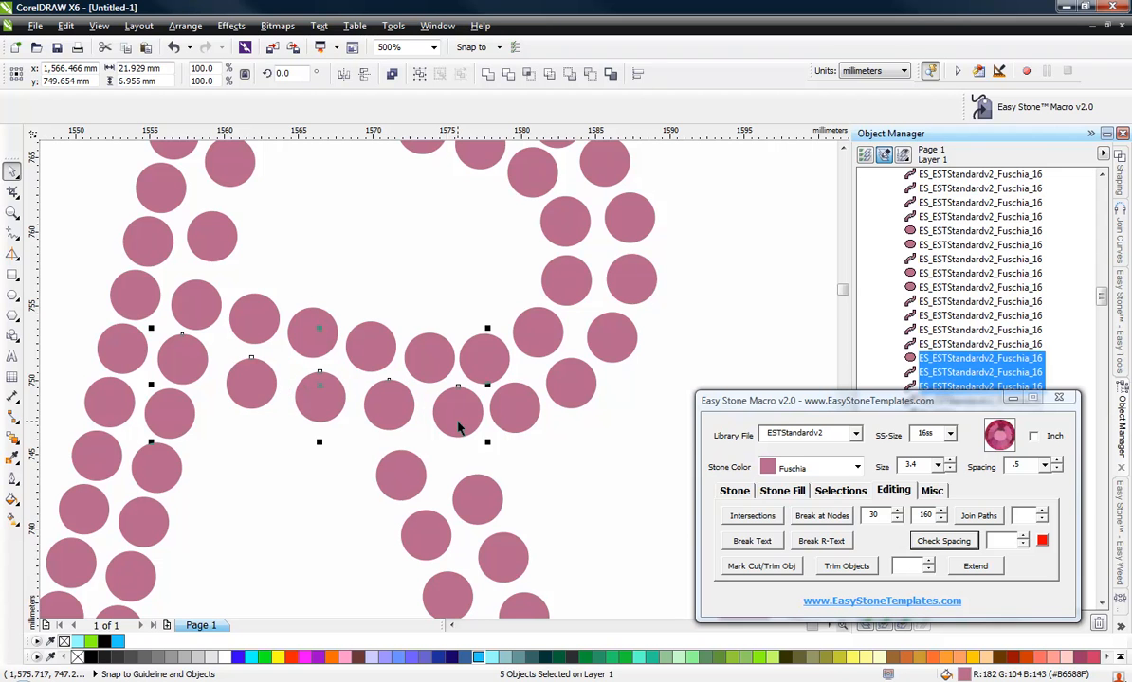
Step: Shift the four stones beyond the stem in the R's lower crossbar row slightly left to close up their gaps
{"action": "left_click", "coordinate": [207, 379]}
{"action": "scroll", "coordinate": [233, 389], "scroll_direction": "up", "scroll_amount": 1}
{"action": "left_click", "coordinate": [262, 438]}
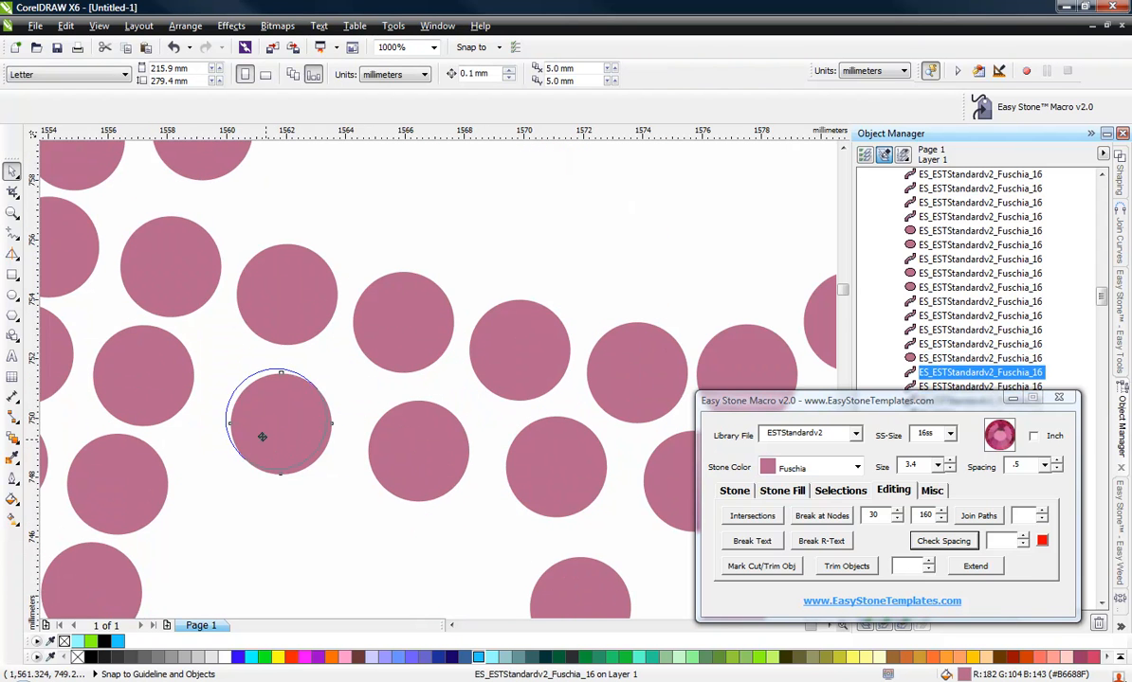
{"action": "left_click_drag", "start_coordinate": [276, 444], "coordinate": [260, 429]}
{"action": "left_click_drag", "start_coordinate": [419, 472], "coordinate": [394, 466]}
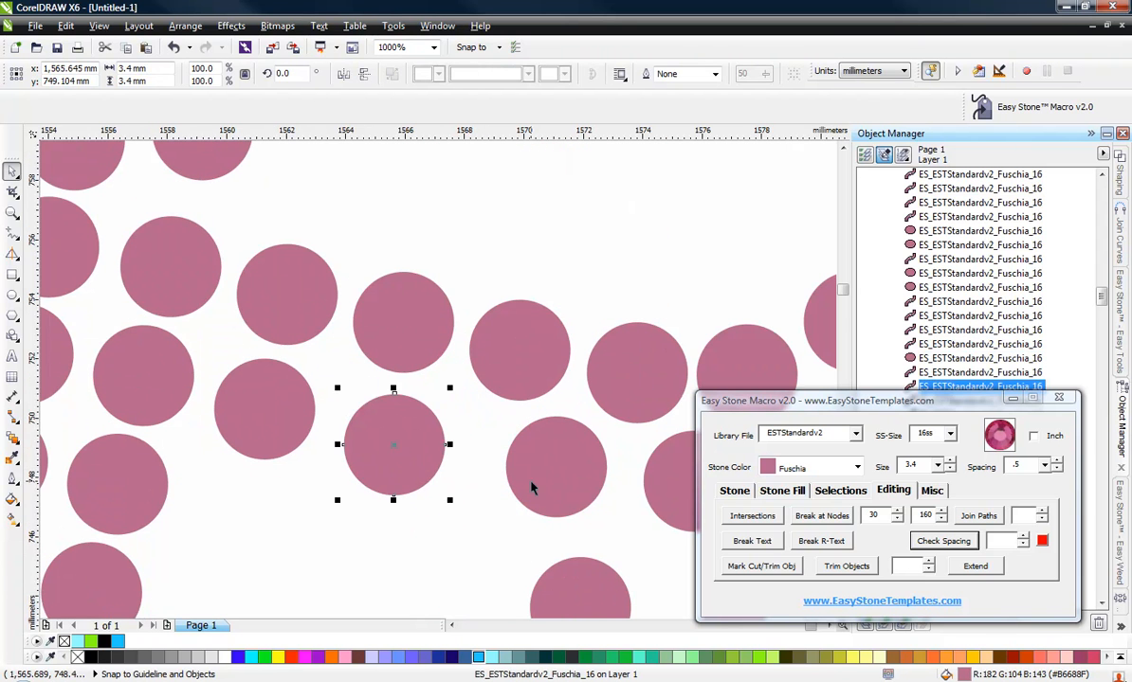
{"action": "left_click_drag", "start_coordinate": [525, 481], "coordinate": [483, 417]}
{"action": "scroll", "coordinate": [439, 418], "scroll_direction": "down", "scroll_amount": 1}
{"action": "scroll", "coordinate": [520, 442], "scroll_direction": "up", "scroll_amount": 1}
{"action": "scroll", "coordinate": [531, 383], "scroll_direction": "down", "scroll_amount": 1}
{"action": "scroll", "coordinate": [572, 404], "scroll_direction": "up", "scroll_amount": 1}
{"action": "scroll", "coordinate": [505, 417], "scroll_direction": "up", "scroll_amount": 1}
{"action": "scroll", "coordinate": [484, 358], "scroll_direction": "down", "scroll_amount": 2}
Step: Fine-tune the positions of the second and third stones beyond the stem in the R's lower crossbar row
{"action": "left_click", "coordinate": [244, 380]}
{"action": "scroll", "coordinate": [254, 344], "scroll_direction": "up", "scroll_amount": 1}
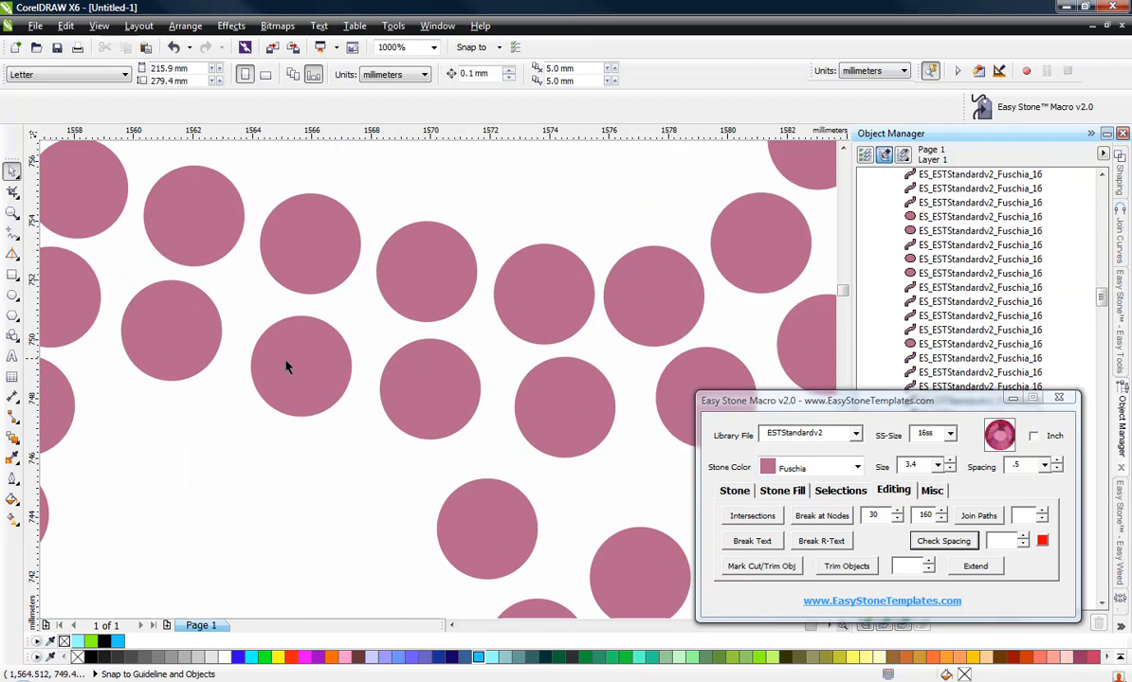
{"action": "left_click", "coordinate": [287, 363]}
{"action": "scroll", "coordinate": [285, 372], "scroll_direction": "up", "scroll_amount": 1}
{"action": "left_click_drag", "start_coordinate": [285, 384], "coordinate": [298, 374]}
{"action": "left_click_drag", "start_coordinate": [480, 417], "coordinate": [486, 405]}
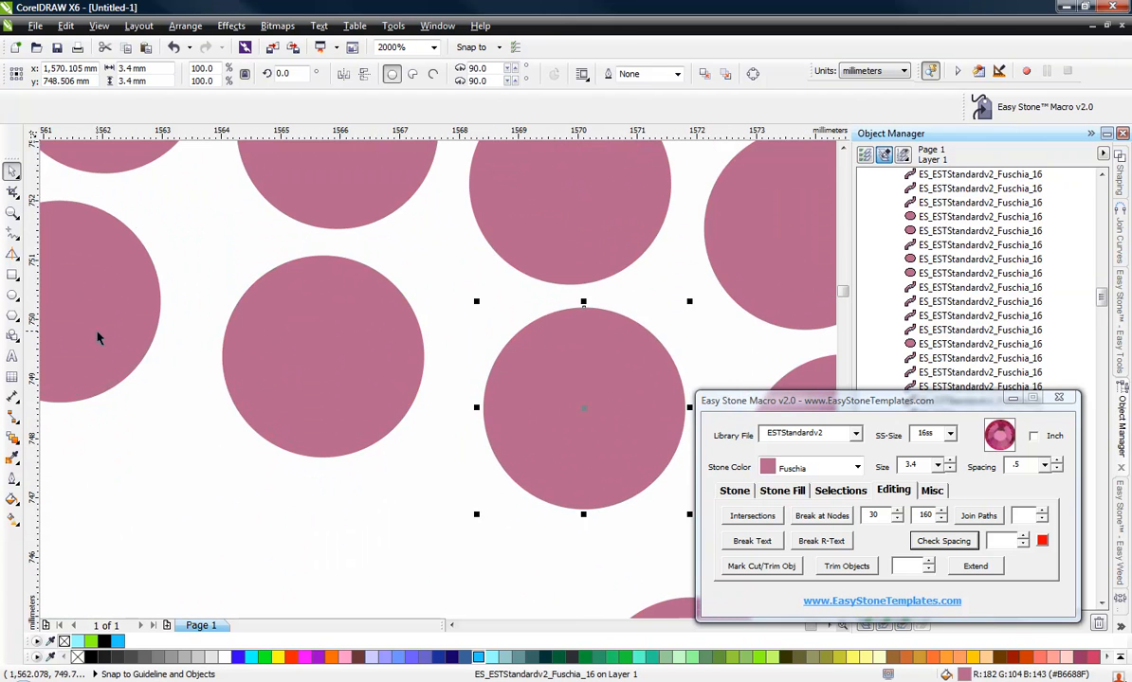
{"action": "scroll", "coordinate": [131, 345], "scroll_direction": "down", "scroll_amount": 2}
{"action": "left_click", "coordinate": [290, 336]}
{"action": "scroll", "coordinate": [369, 398], "scroll_direction": "down", "scroll_amount": 1}
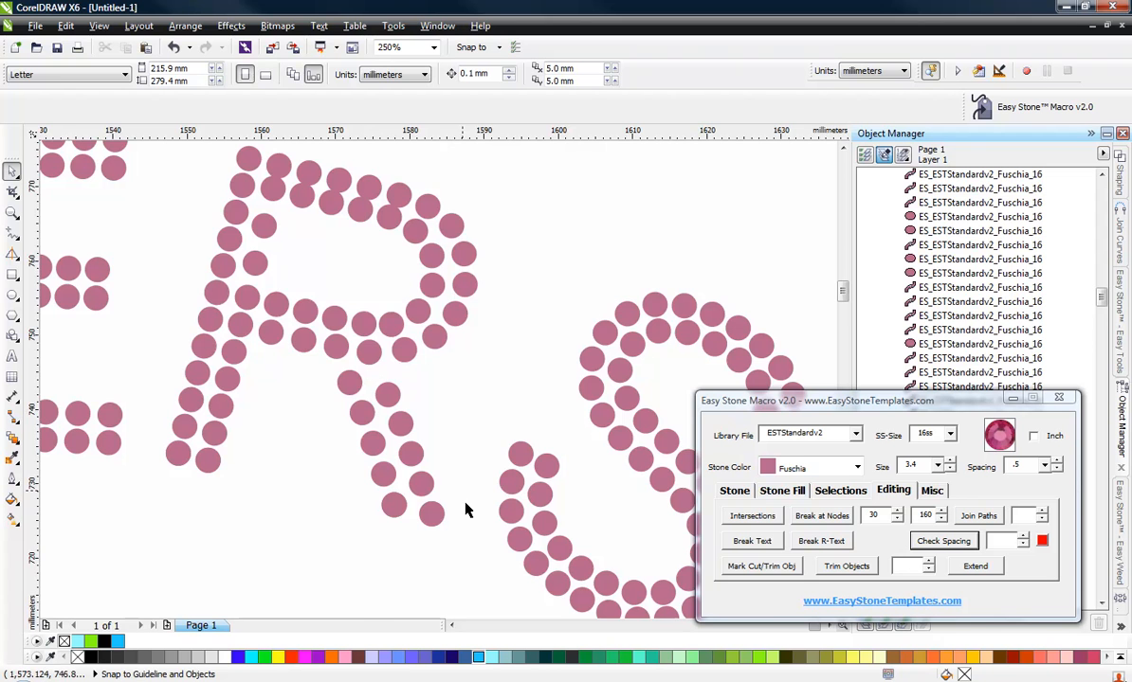
Step: Nudge the stone at the bowl end of the R's upper crossbar row about 0.05 mm right to balance its gaps
{"action": "scroll", "coordinate": [369, 386], "scroll_direction": "up", "scroll_amount": 3}
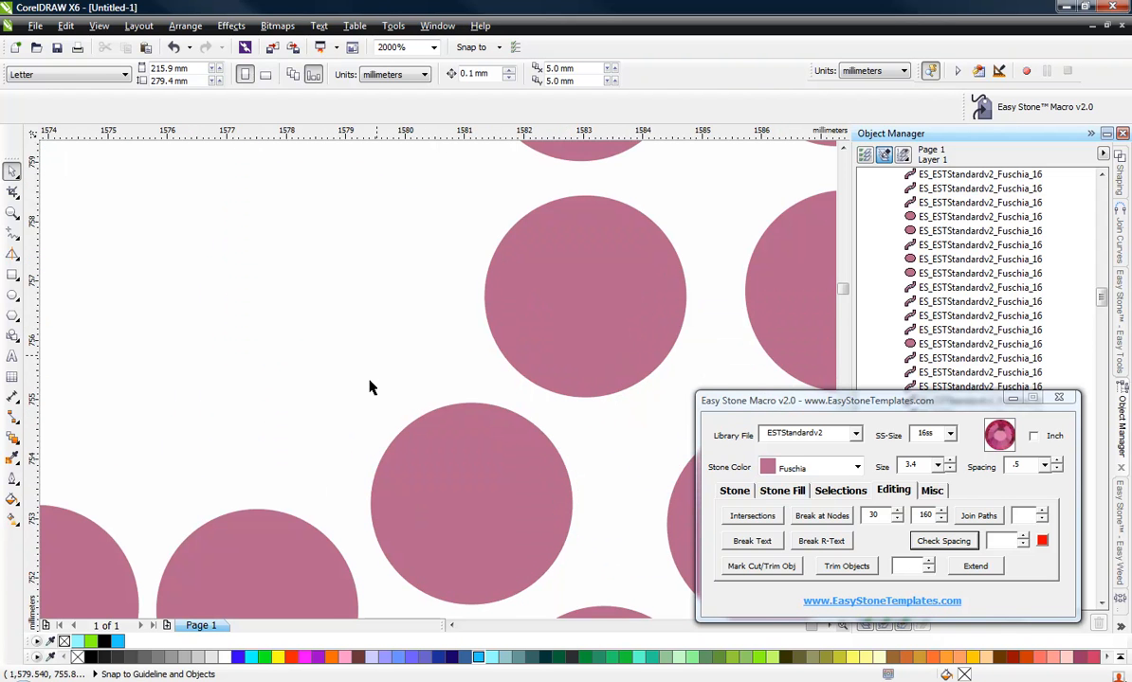
{"action": "left_click", "coordinate": [298, 512]}
{"action": "scroll", "coordinate": [387, 299], "scroll_direction": "down", "scroll_amount": 1}
{"action": "scroll", "coordinate": [333, 409], "scroll_direction": "up", "scroll_amount": 1}
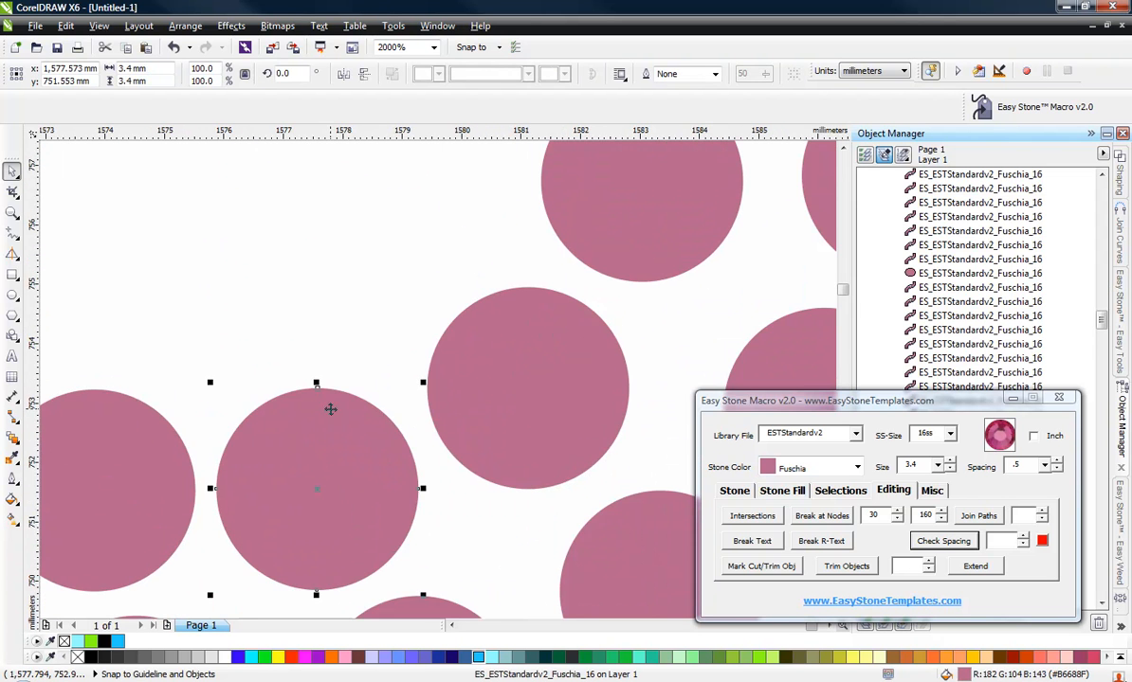
{"action": "left_click", "coordinate": [329, 490]}
{"action": "scroll", "coordinate": [329, 490], "scroll_direction": "up", "scroll_amount": 2}
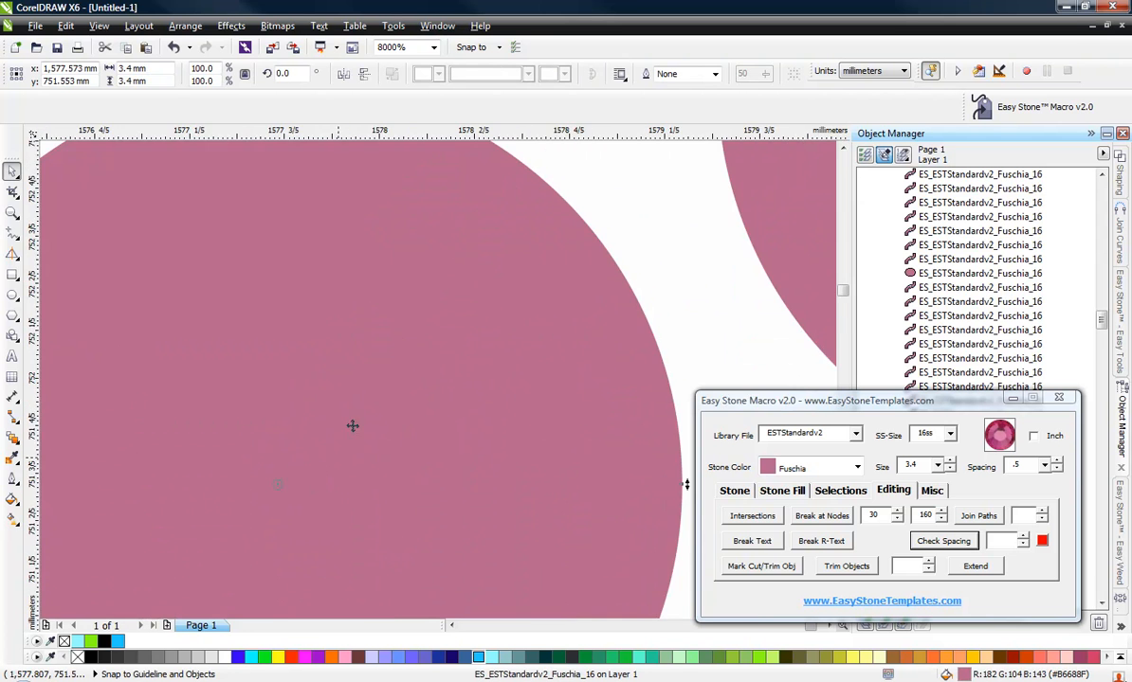
{"action": "left_click_drag", "start_coordinate": [357, 407], "coordinate": [369, 404]}
{"action": "scroll", "coordinate": [424, 331], "scroll_direction": "down", "scroll_amount": 2}
{"action": "scroll", "coordinate": [436, 314], "scroll_direction": "down", "scroll_amount": 2}
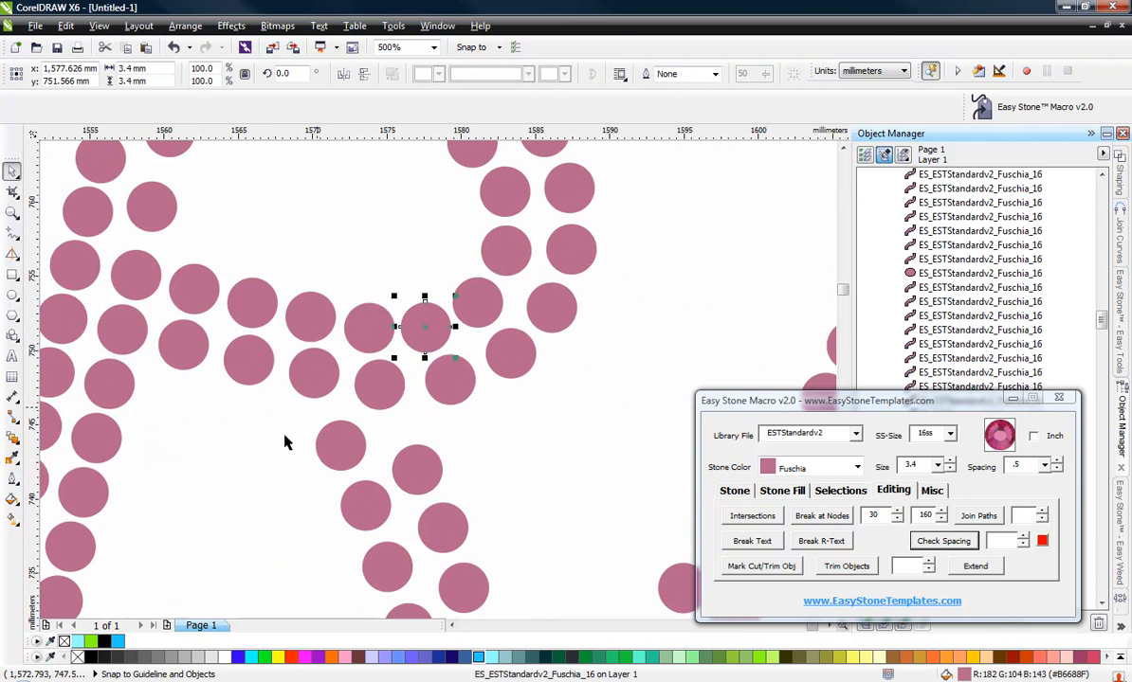
{"action": "left_click", "coordinate": [273, 385]}
{"action": "scroll", "coordinate": [312, 408], "scroll_direction": "down", "scroll_amount": 2}
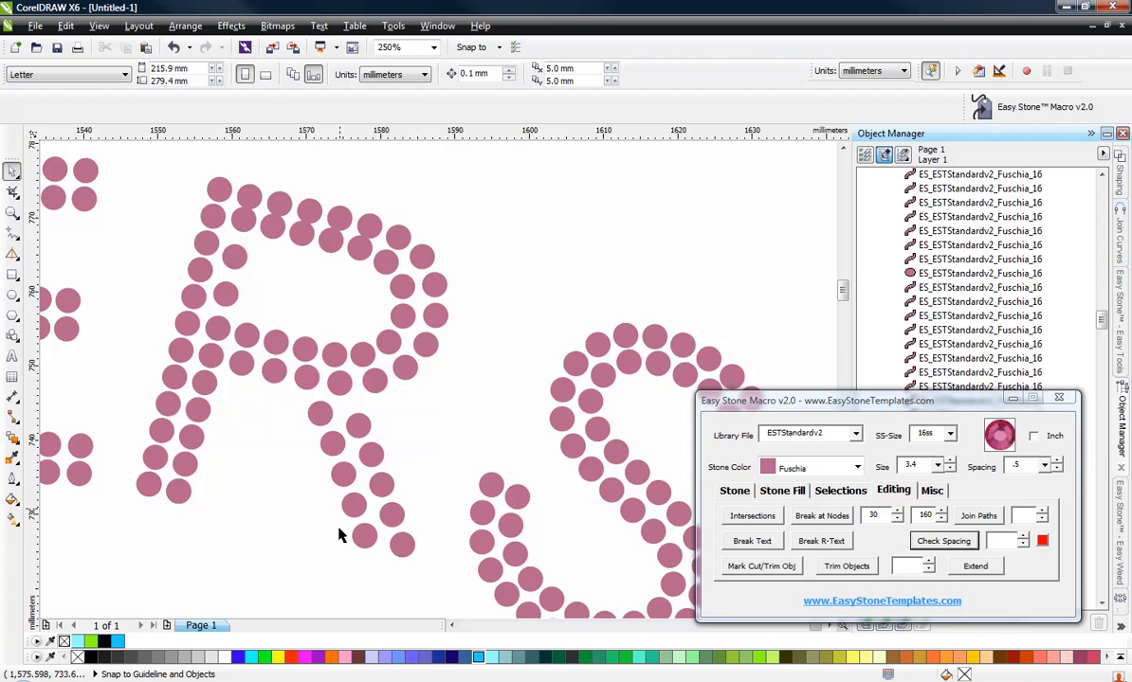
Step: Move the top stone of the R leg's left row up to the crossbar and place a copy of it below
{"action": "scroll", "coordinate": [323, 424], "scroll_direction": "up", "scroll_amount": 2}
{"action": "scroll", "coordinate": [288, 263], "scroll_direction": "up", "scroll_amount": 2}
{"action": "left_click_drag", "start_coordinate": [338, 399], "coordinate": [322, 362]}
{"action": "left_click_drag", "start_coordinate": [335, 328], "coordinate": [401, 488]}
{"action": "right_click", "coordinate": [405, 484]}
{"action": "scroll", "coordinate": [344, 347], "scroll_direction": "down", "scroll_amount": 2}
Step: Distribute the six stones of the R leg's left row evenly from the crossbar to the foot
{"action": "left_click", "coordinate": [341, 352]}
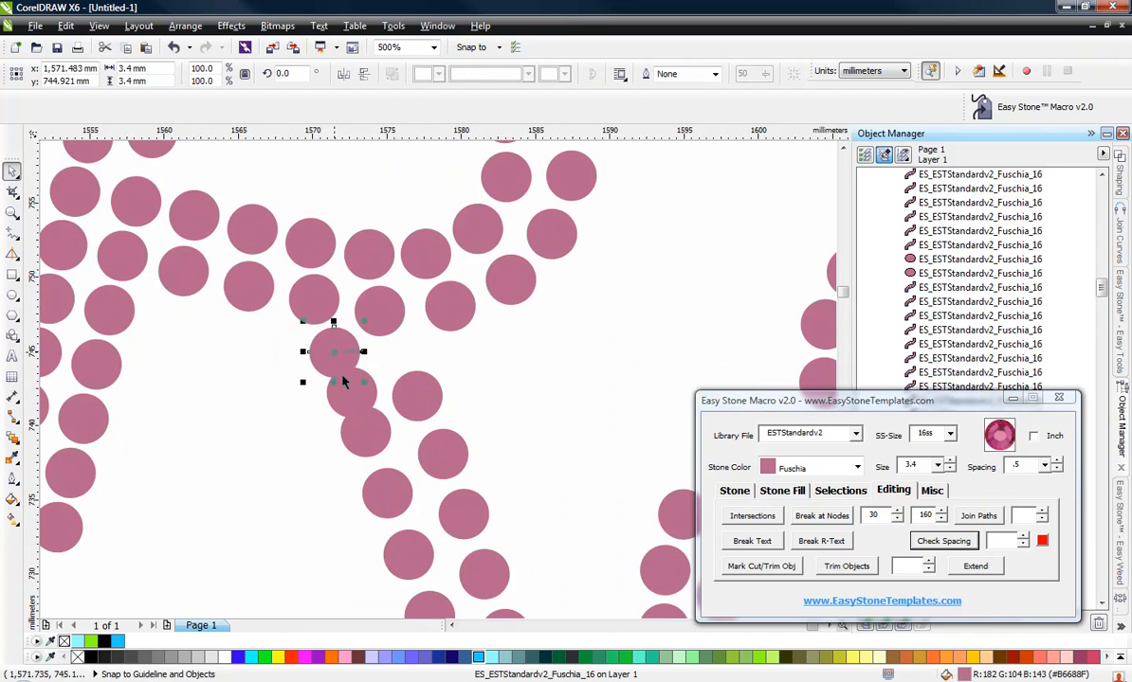
{"action": "left_click", "coordinate": [347, 387], "text": "shift"}
{"action": "left_click", "coordinate": [355, 444], "text": "shift"}
{"action": "left_click", "coordinate": [384, 510], "text": "shift"}
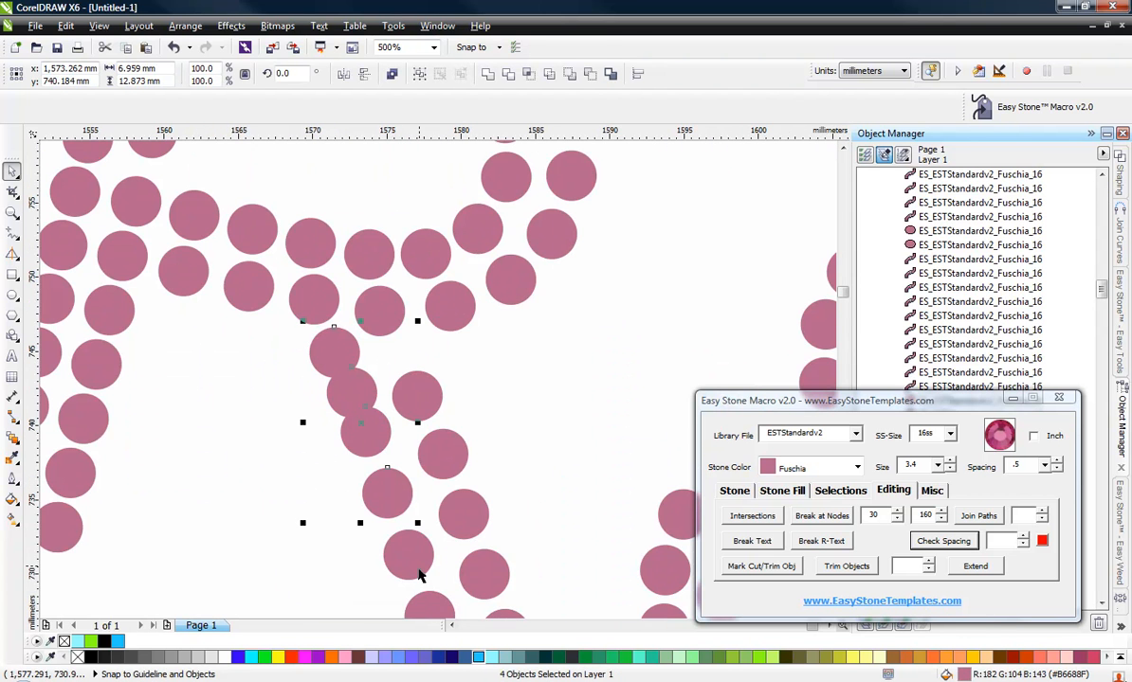
{"action": "left_click", "coordinate": [417, 566], "text": "shift"}
{"action": "scroll", "coordinate": [339, 297], "scroll_direction": "down", "scroll_amount": 1}
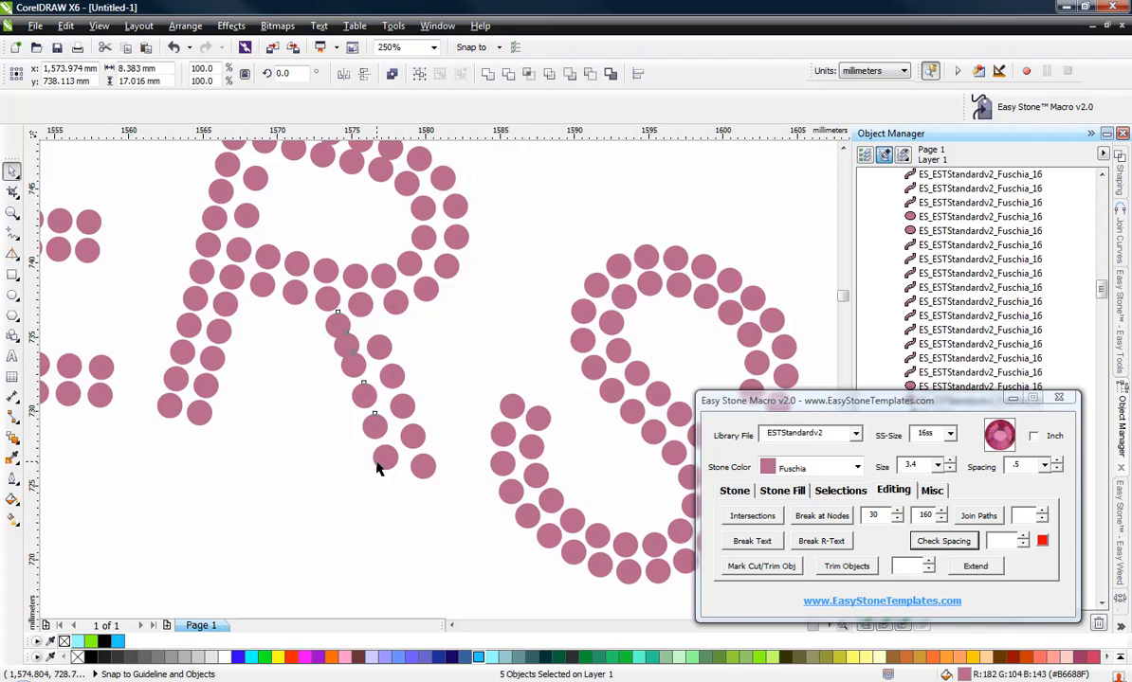
{"action": "scroll", "coordinate": [383, 462], "scroll_direction": "up", "scroll_amount": 1}
{"action": "left_click", "coordinate": [385, 474], "text": "shift"}
{"action": "key", "text": "shift+c"}
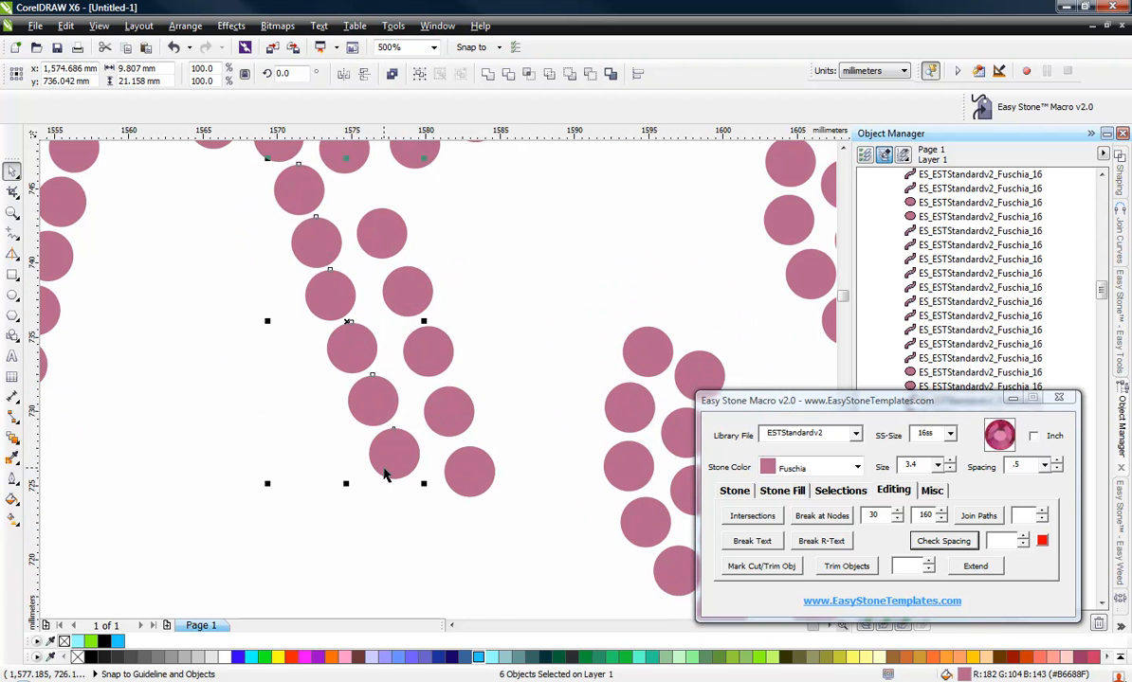
{"action": "left_click", "coordinate": [346, 419]}
Step: Move the top stone of the R leg's right row up to the crossbar and place a copy of it below
{"action": "scroll", "coordinate": [374, 245], "scroll_direction": "up", "scroll_amount": 3}
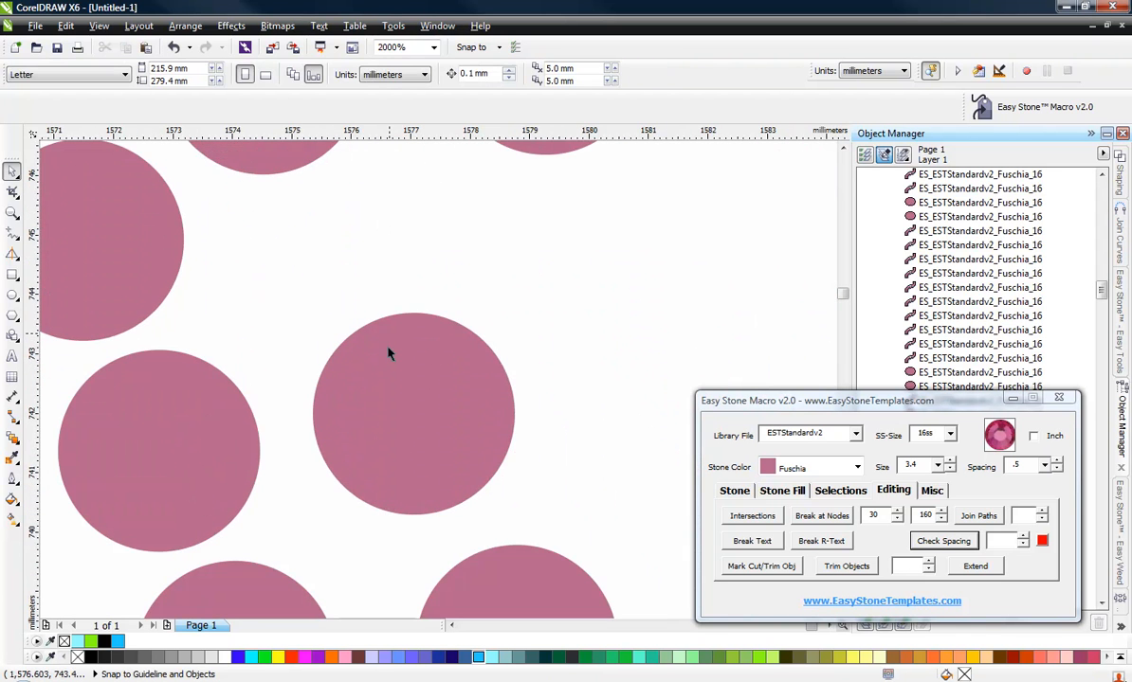
{"action": "left_click_drag", "start_coordinate": [388, 353], "coordinate": [318, 247]}
{"action": "left_click_drag", "start_coordinate": [324, 270], "coordinate": [409, 457]}
Step: Distribute the six stones of the R leg's right row evenly from the crossbar to the foot
{"action": "left_click", "coordinate": [338, 253]}
{"action": "scroll", "coordinate": [337, 250], "scroll_direction": "down", "scroll_amount": 2}
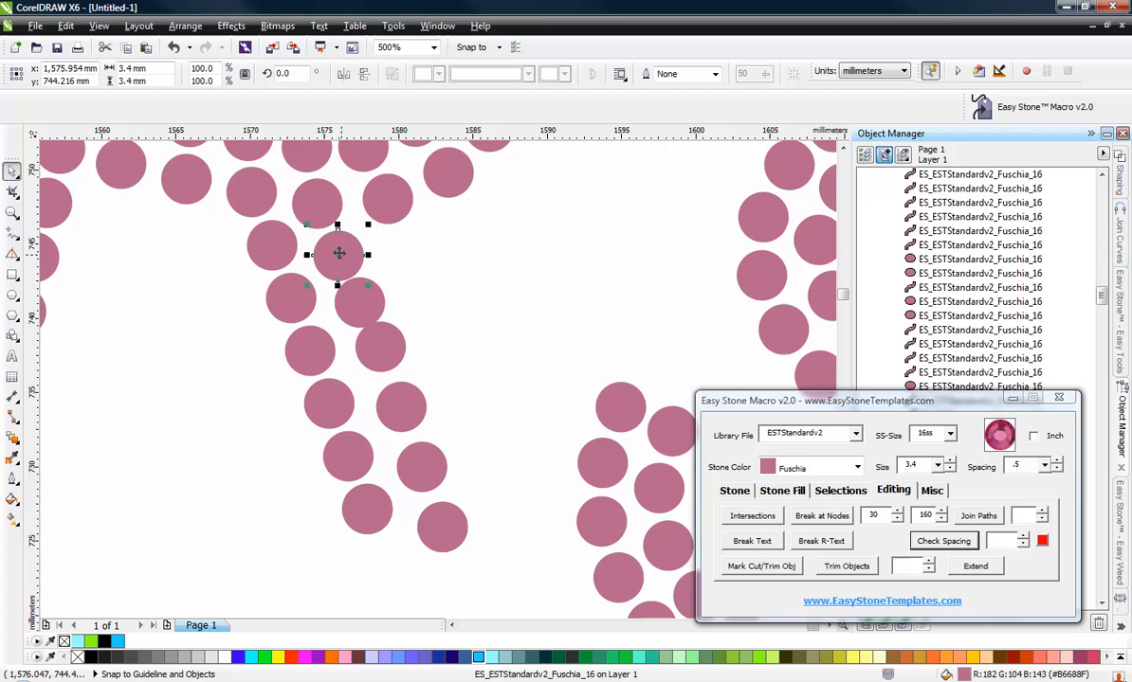
{"action": "left_click", "coordinate": [365, 321], "text": "shift"}
{"action": "left_click", "coordinate": [368, 351], "text": "shift"}
{"action": "left_click", "coordinate": [391, 411], "text": "shift"}
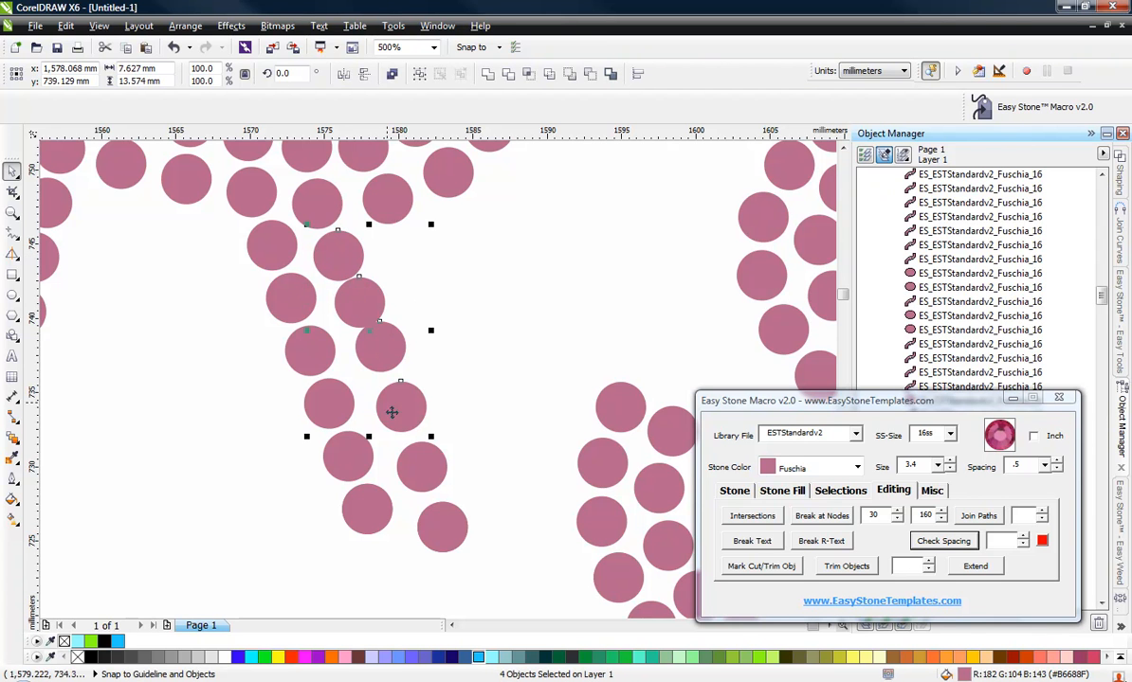
{"action": "left_click", "coordinate": [421, 477], "text": "shift"}
{"action": "left_click", "coordinate": [447, 524], "text": "shift"}
{"action": "key", "text": "shift+c"}
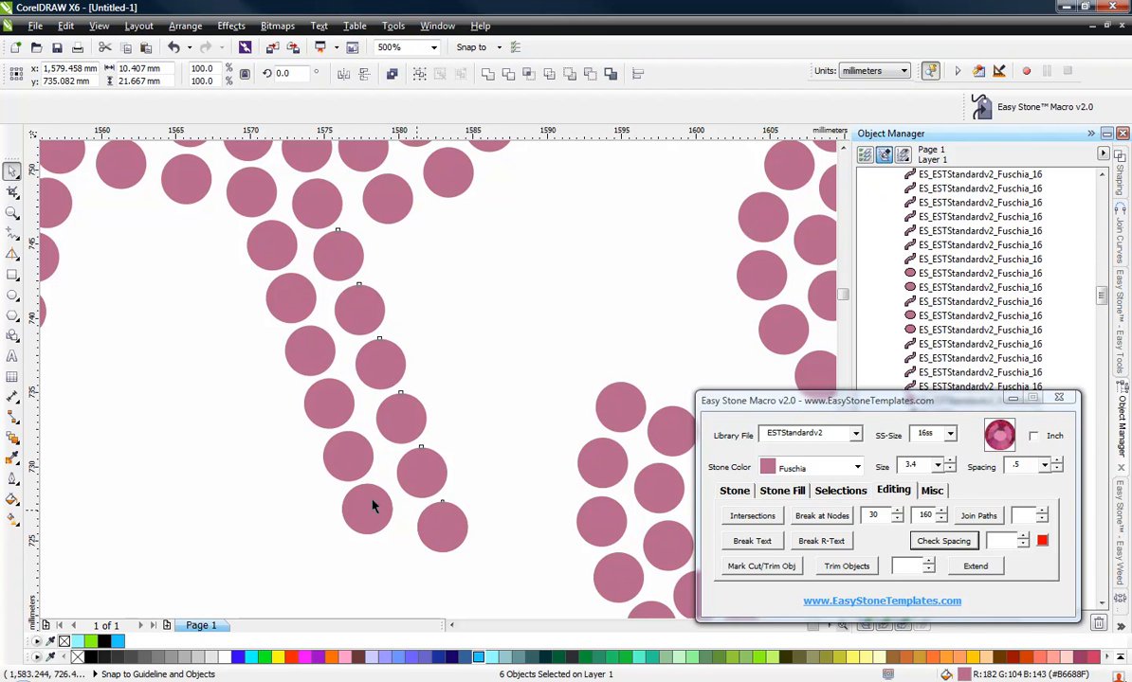
Step: Move the R leg's right row of six stones about 0.5 mm left, closer to the left row
{"action": "scroll", "coordinate": [323, 240], "scroll_direction": "up", "scroll_amount": 2}
{"action": "left_click_drag", "start_coordinate": [338, 261], "coordinate": [300, 243]}
{"action": "scroll", "coordinate": [300, 243], "scroll_direction": "down", "scroll_amount": 2}
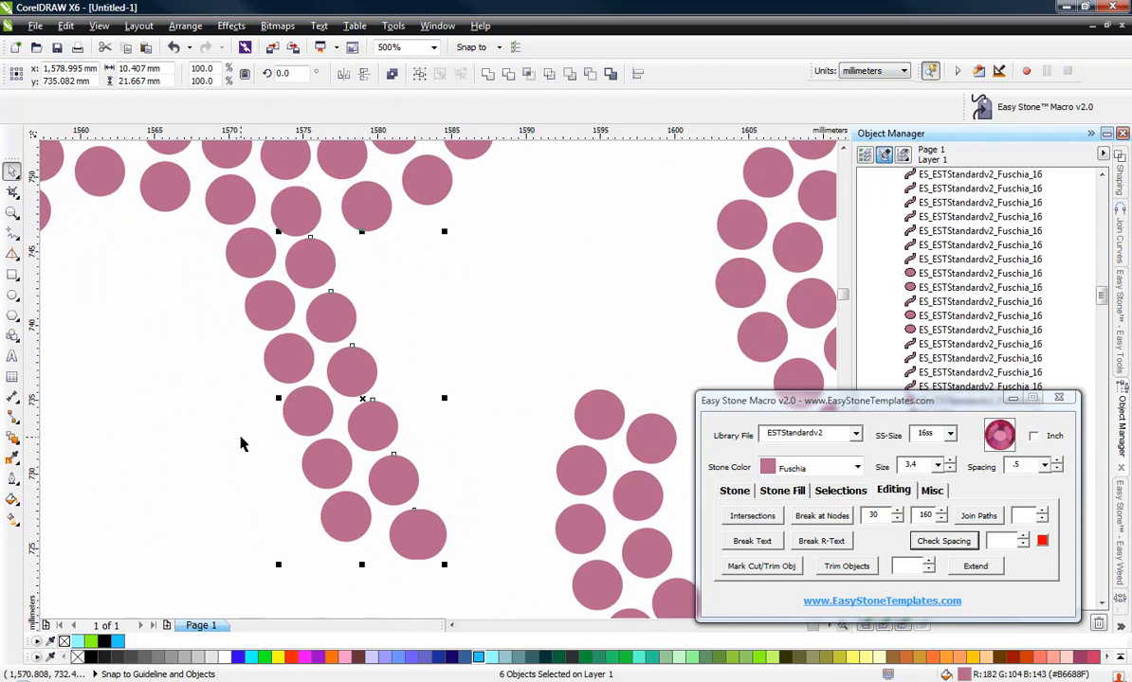
{"action": "left_click", "coordinate": [241, 444]}
{"action": "scroll", "coordinate": [351, 417], "scroll_direction": "down", "scroll_amount": 1}
{"action": "scroll", "coordinate": [264, 368], "scroll_direction": "down", "scroll_amount": 1}
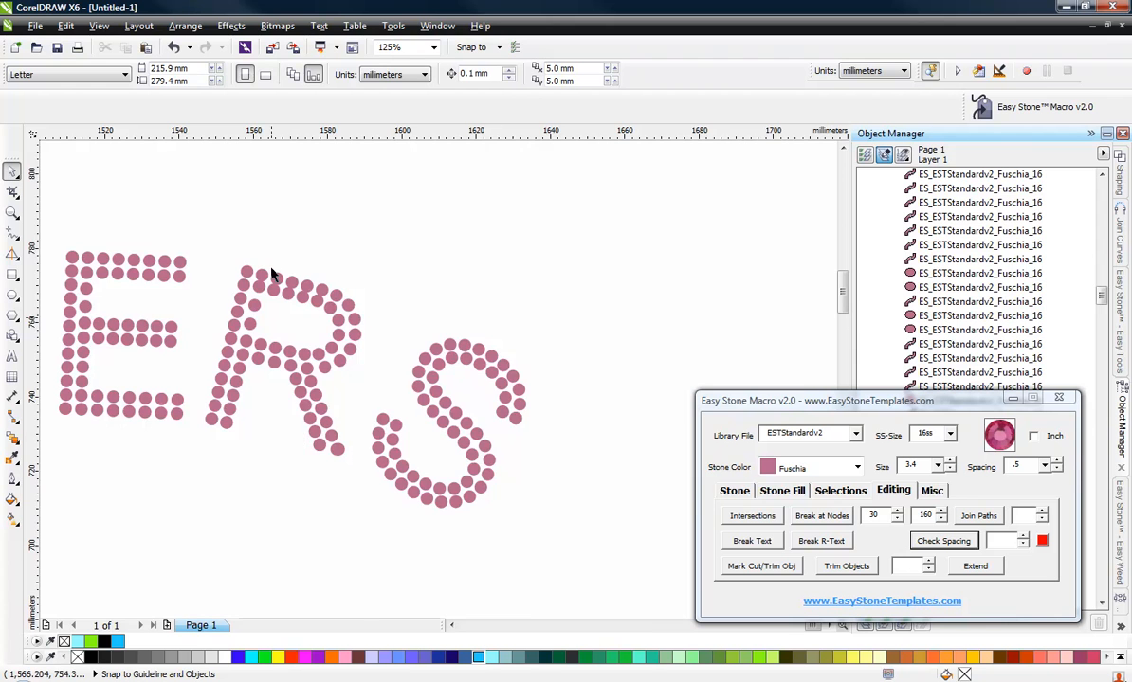
Step: Move the five overlapping inner stones along the top of the R down about 0.7 mm, clear of the outer row
{"action": "scroll", "coordinate": [274, 284], "scroll_direction": "up", "scroll_amount": 1}
{"action": "scroll", "coordinate": [280, 318], "scroll_direction": "up", "scroll_amount": 2}
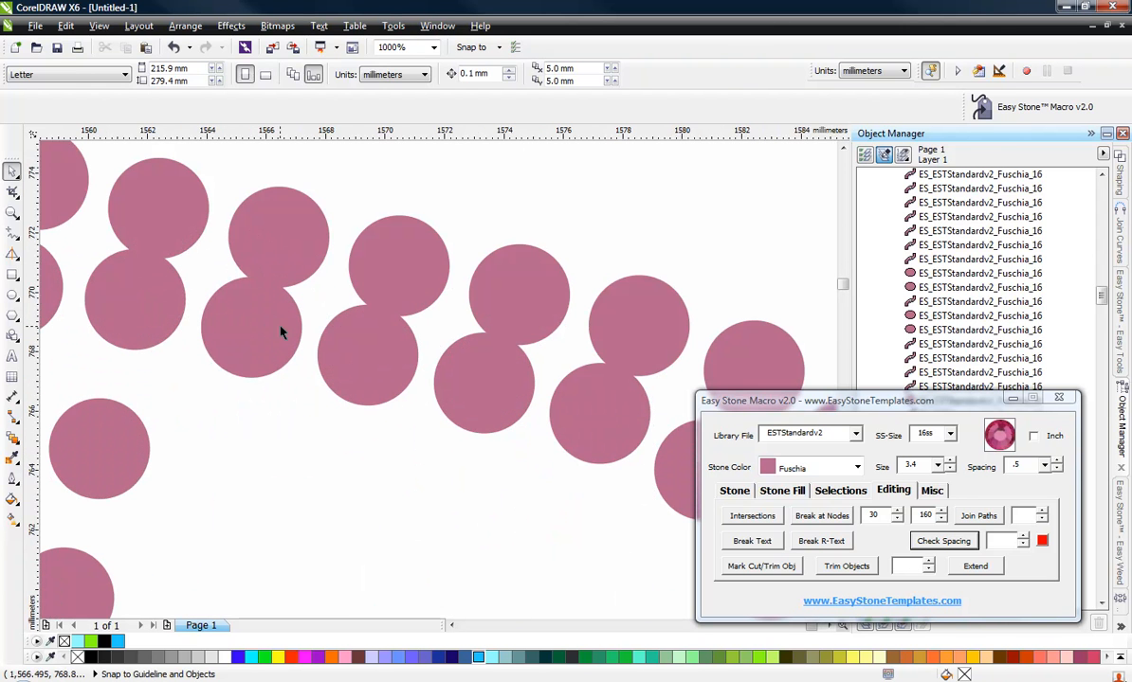
{"action": "left_click", "coordinate": [131, 299]}
{"action": "left_click", "coordinate": [209, 312], "text": "shift"}
{"action": "left_click", "coordinate": [375, 360], "text": "shift"}
{"action": "left_click", "coordinate": [450, 384], "text": "shift"}
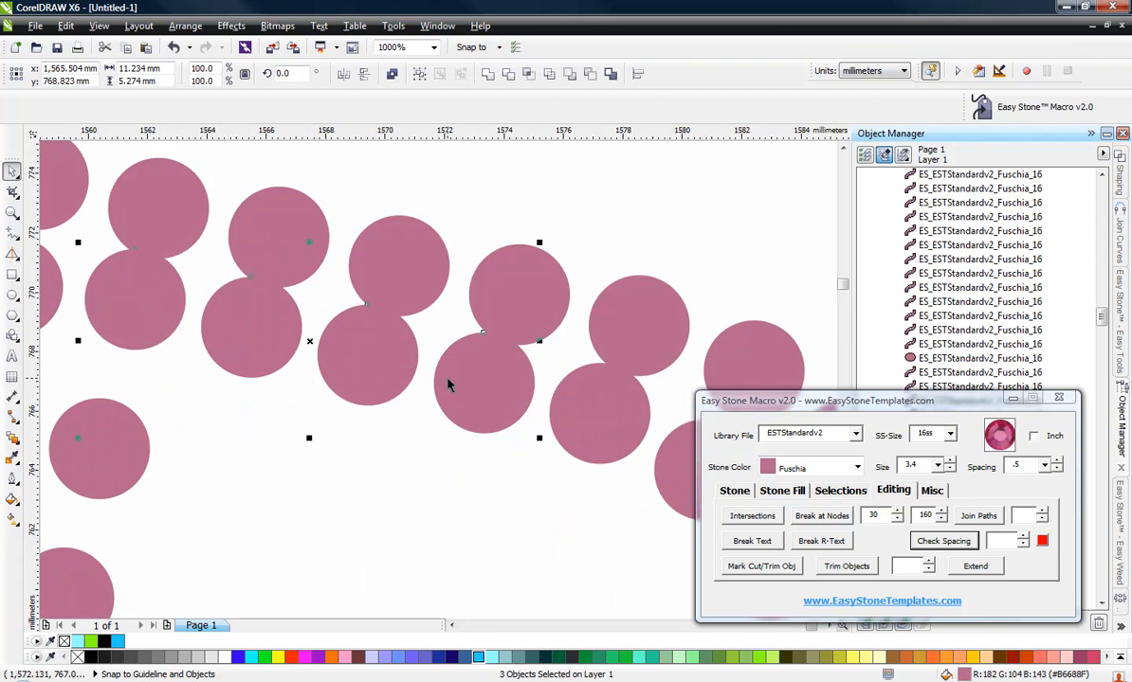
{"action": "left_click", "coordinate": [582, 411], "text": "shift"}
{"action": "scroll", "coordinate": [354, 323], "scroll_direction": "down", "scroll_amount": 2}
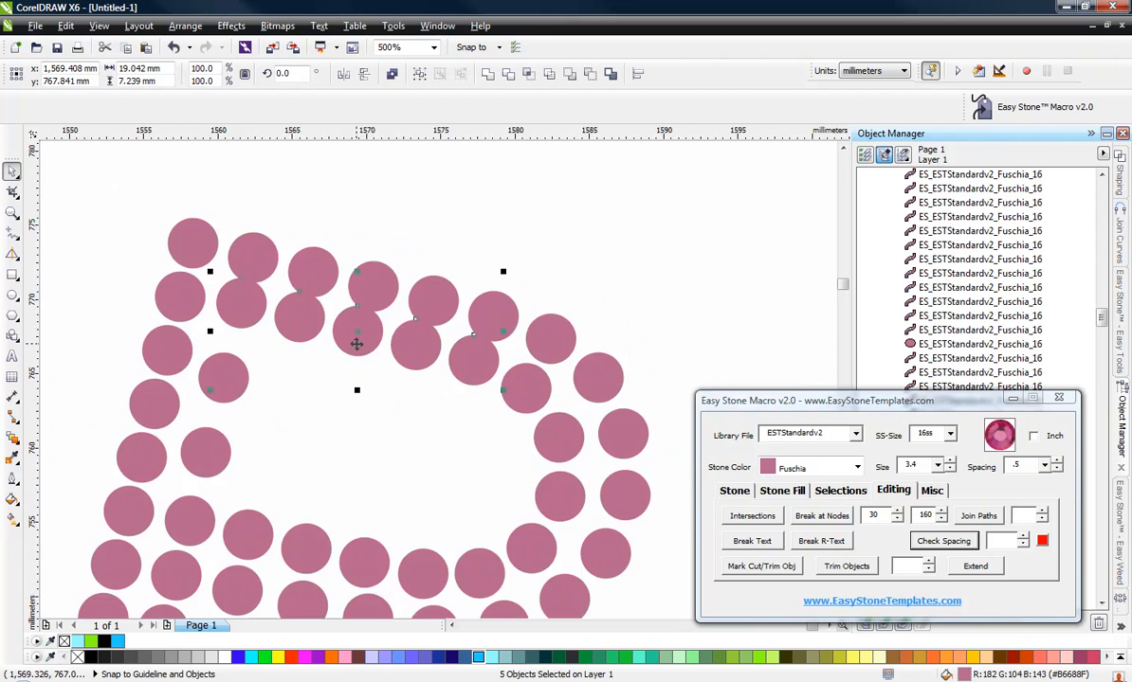
{"action": "scroll", "coordinate": [353, 329], "scroll_direction": "up", "scroll_amount": 1}
{"action": "scroll", "coordinate": [441, 343], "scroll_direction": "up", "scroll_amount": 3}
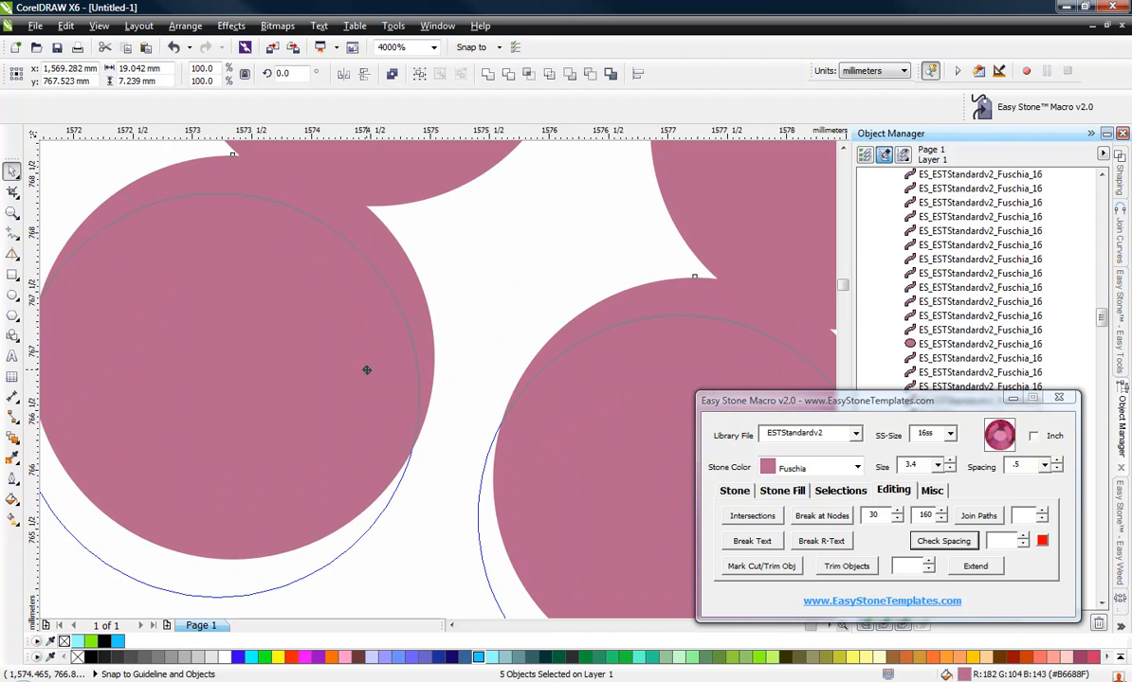
{"action": "left_click_drag", "start_coordinate": [366, 371], "coordinate": [367, 371]}
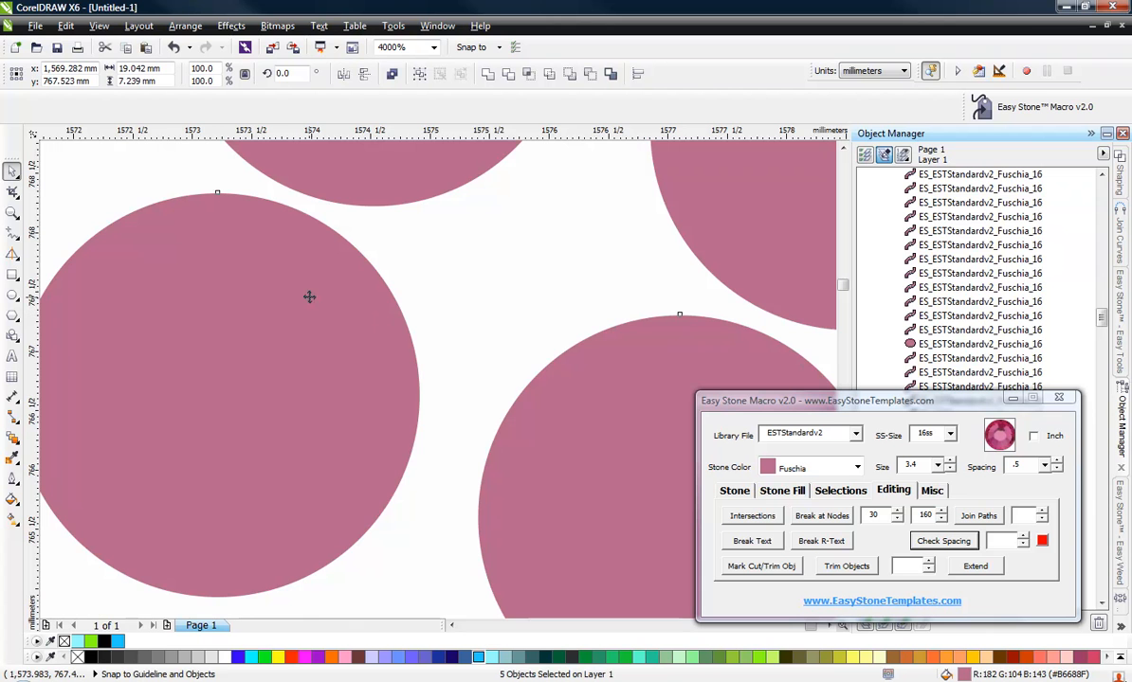
{"action": "left_click_drag", "start_coordinate": [309, 296], "coordinate": [298, 336]}
{"action": "scroll", "coordinate": [381, 270], "scroll_direction": "down", "scroll_amount": 3}
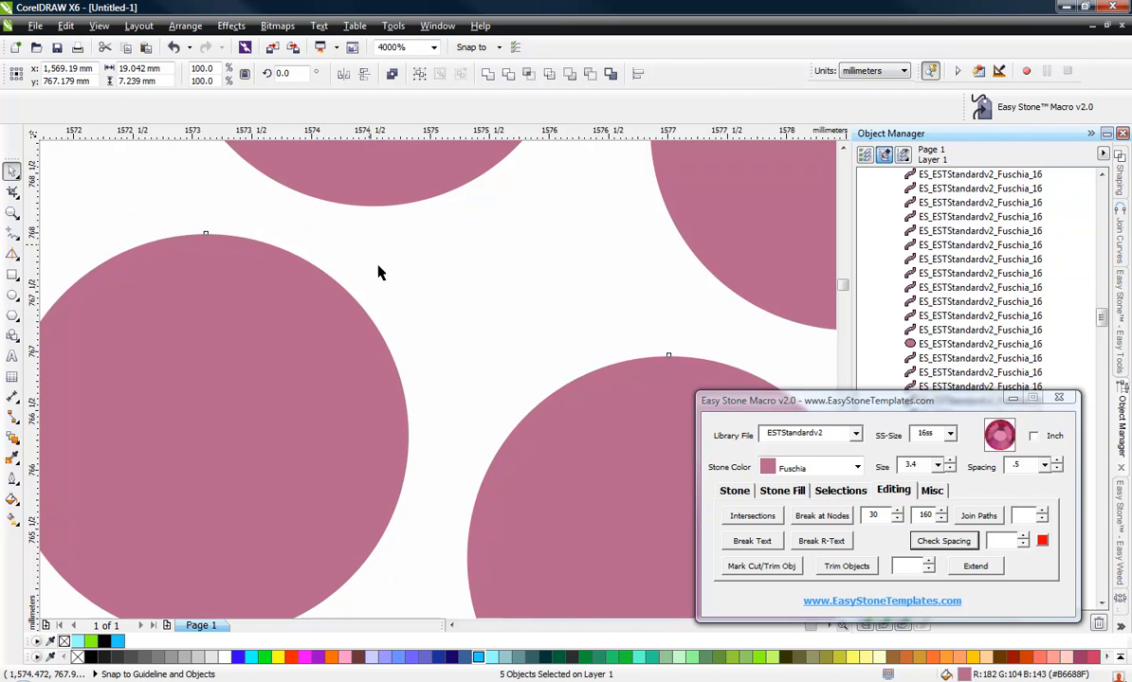
{"action": "left_click", "coordinate": [264, 327]}
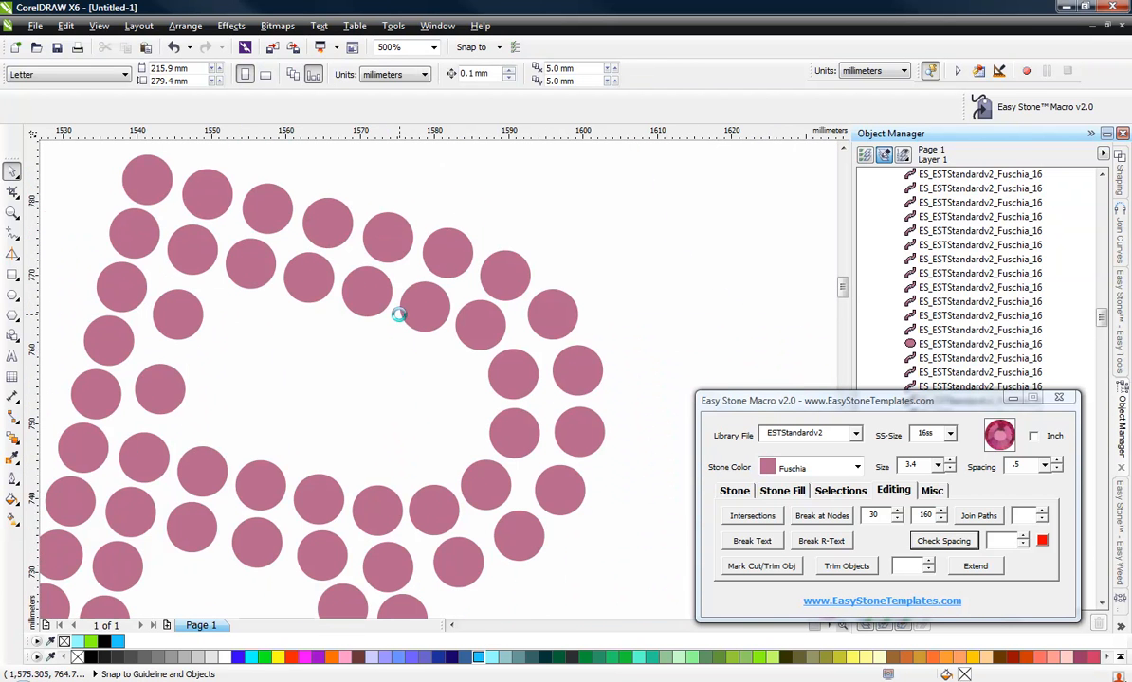
{"action": "scroll", "coordinate": [413, 377], "scroll_direction": "down", "scroll_amount": 1}
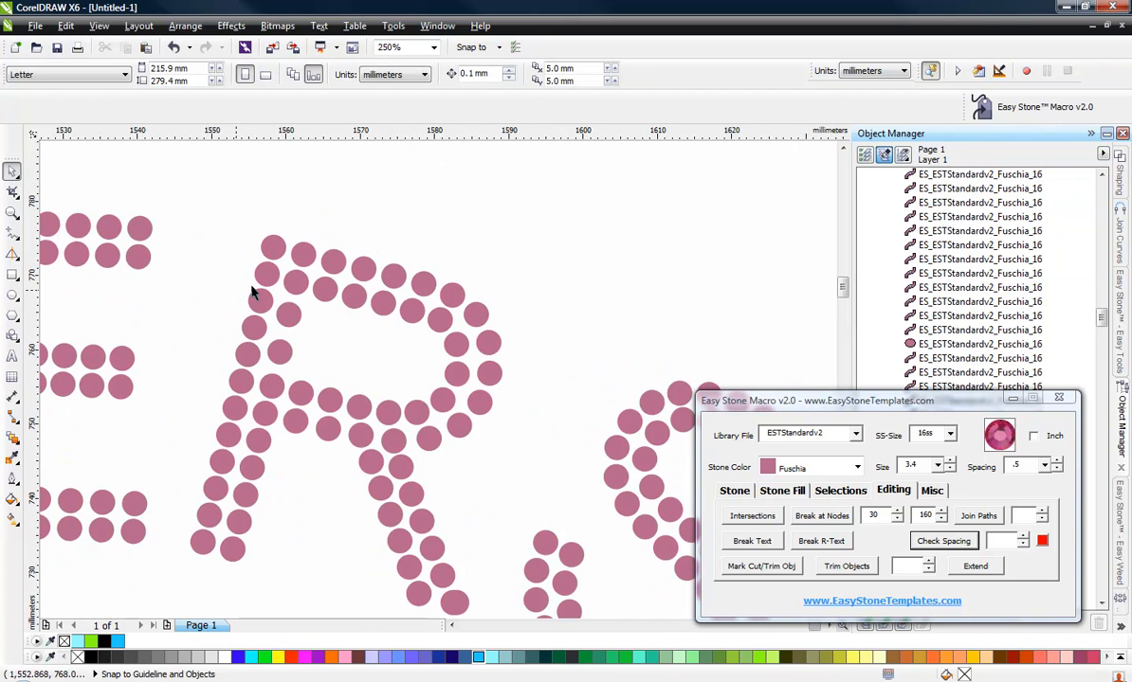
{"action": "scroll", "coordinate": [190, 282], "scroll_direction": "down", "scroll_amount": 1}
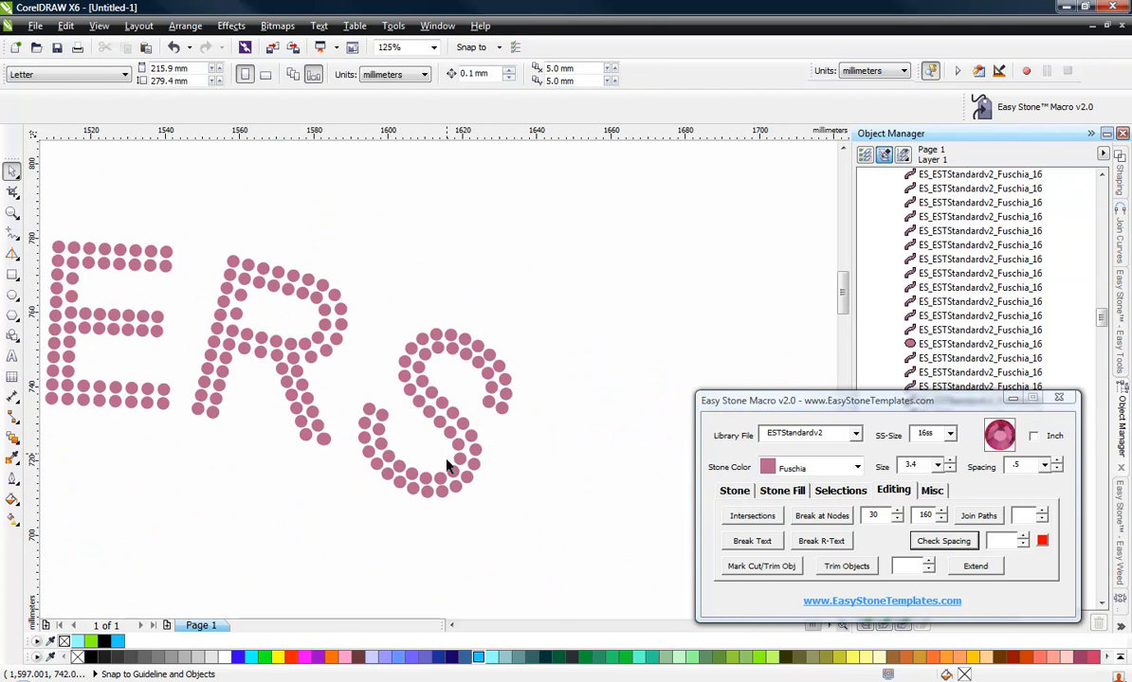
Step: Slightly adjust the position of the inner stone on the bottom bend of the S for better clearance
{"action": "scroll", "coordinate": [448, 464], "scroll_direction": "up", "scroll_amount": 4}
{"action": "left_click", "coordinate": [379, 473]}
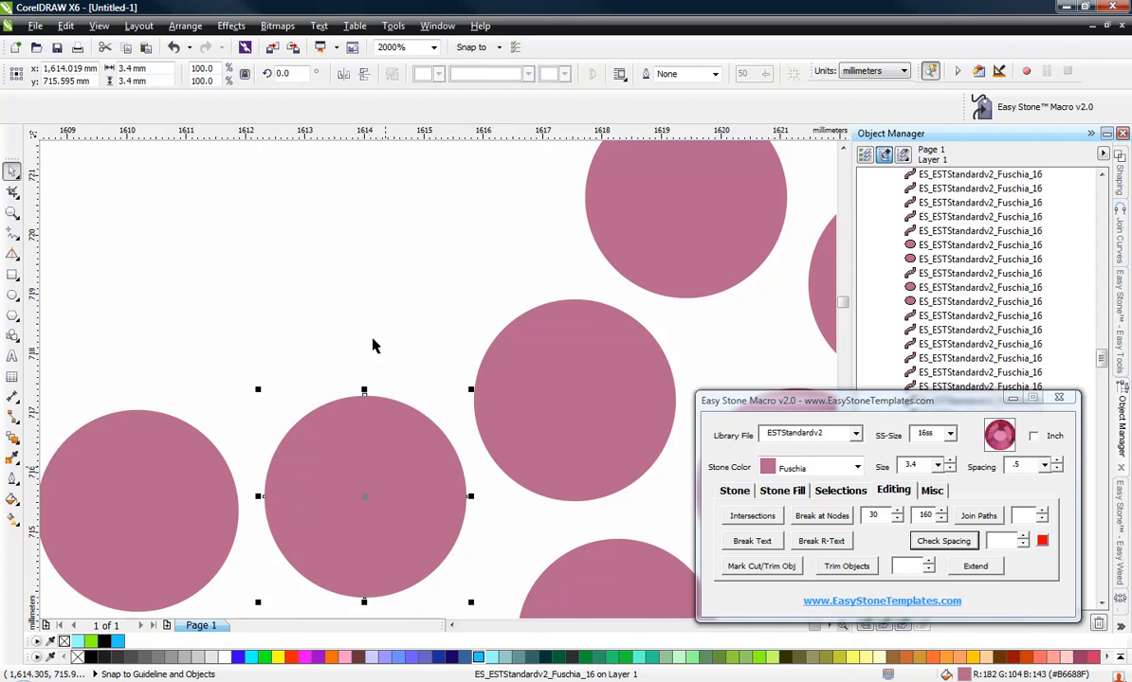
{"action": "scroll", "coordinate": [374, 346], "scroll_direction": "down", "scroll_amount": 2}
{"action": "left_click", "coordinate": [451, 516]}
{"action": "scroll", "coordinate": [451, 515], "scroll_direction": "down", "scroll_amount": 2}
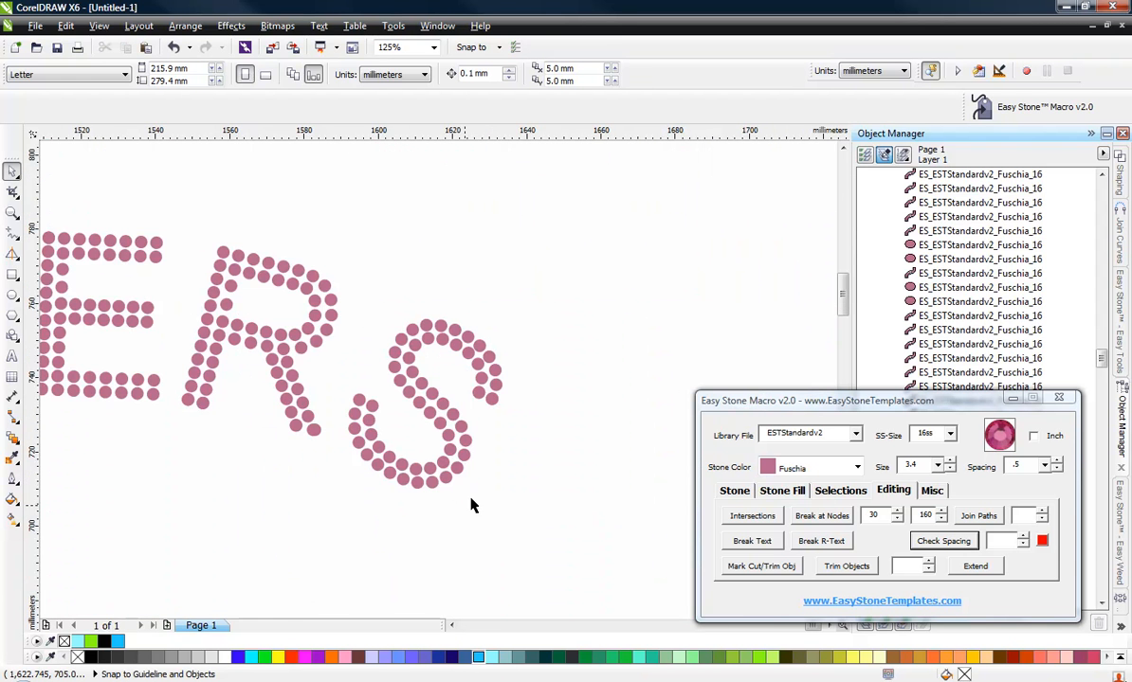
Step: Move the inner stone at the top bend of the S down about 0.4 mm, away from the outer row
{"action": "scroll", "coordinate": [376, 377], "scroll_direction": "up", "scroll_amount": 4}
{"action": "left_click", "coordinate": [399, 353]}
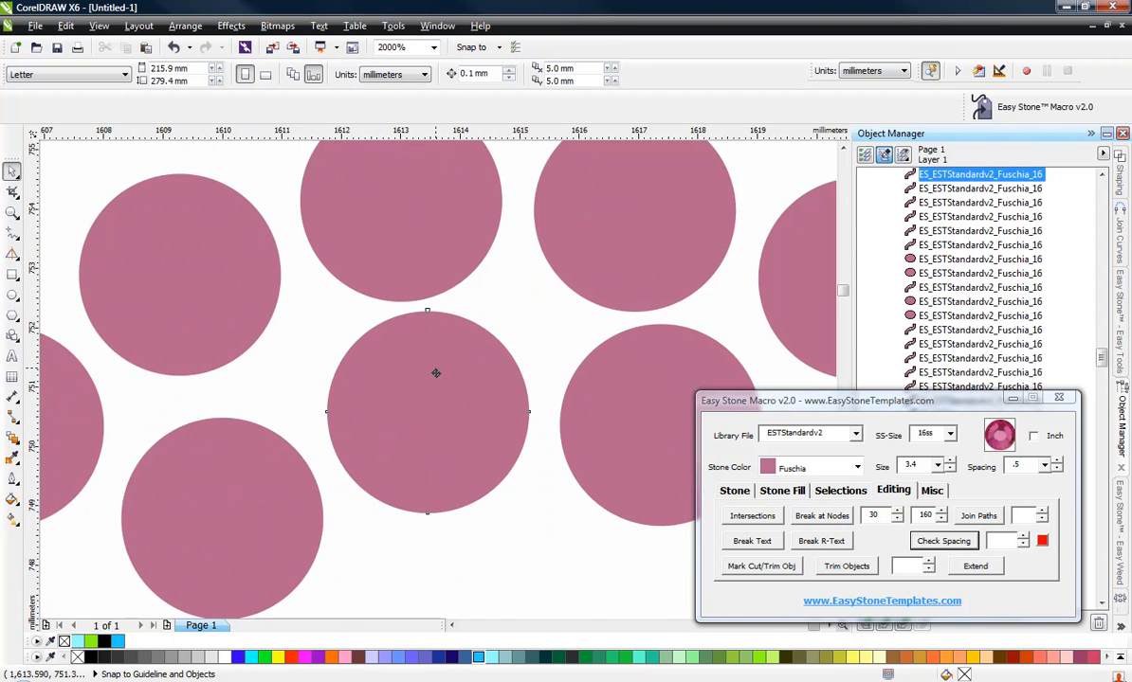
{"action": "scroll", "coordinate": [344, 296], "scroll_direction": "down", "scroll_amount": 1}
{"action": "scroll", "coordinate": [536, 385], "scroll_direction": "up", "scroll_amount": 1}
{"action": "left_click_drag", "start_coordinate": [503, 369], "coordinate": [506, 386]}
{"action": "left_click_drag", "start_coordinate": [289, 306], "coordinate": [291, 298]}
{"action": "scroll", "coordinate": [292, 272], "scroll_direction": "down", "scroll_amount": 2}
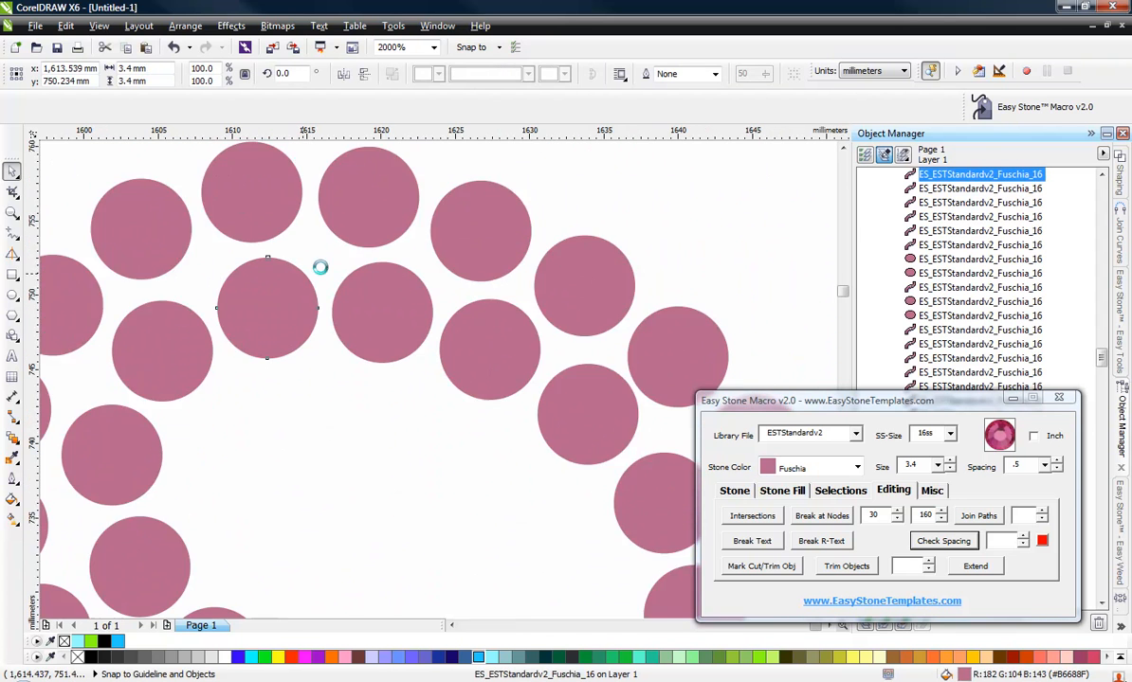
Step: Move two inner stones on the upper right curve of the S about 0.2 to 0.4 mm inward, away from the outer row
{"action": "left_click", "coordinate": [322, 373]}
{"action": "scroll", "coordinate": [449, 368], "scroll_direction": "up", "scroll_amount": 2}
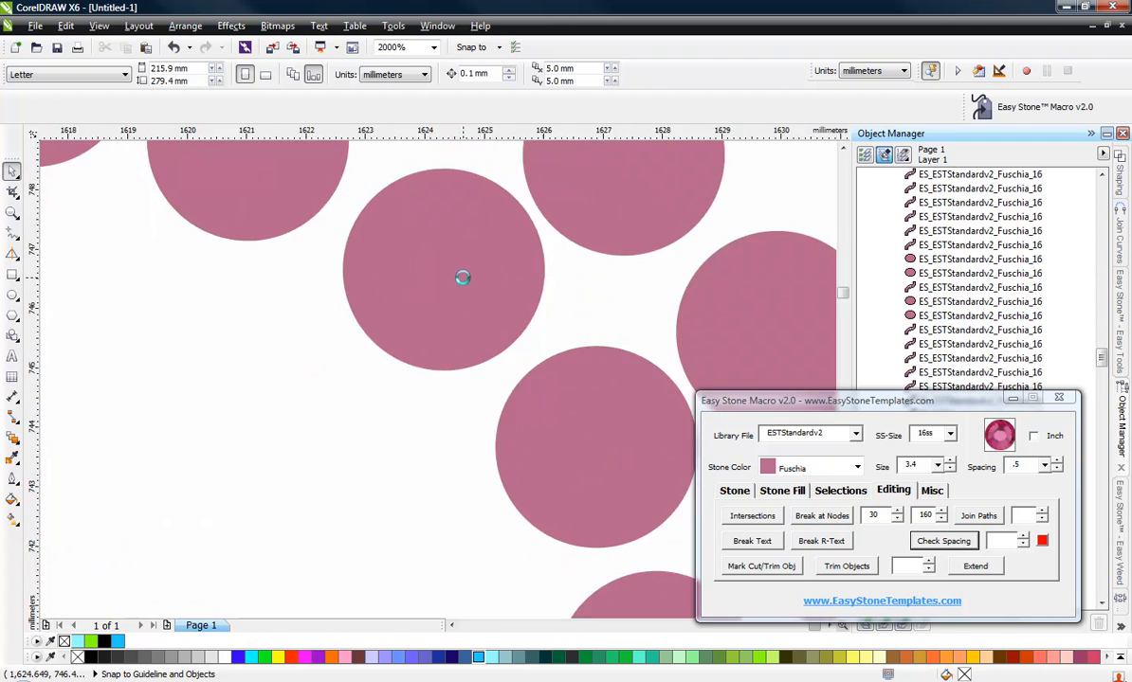
{"action": "left_click_drag", "start_coordinate": [457, 272], "coordinate": [425, 243]}
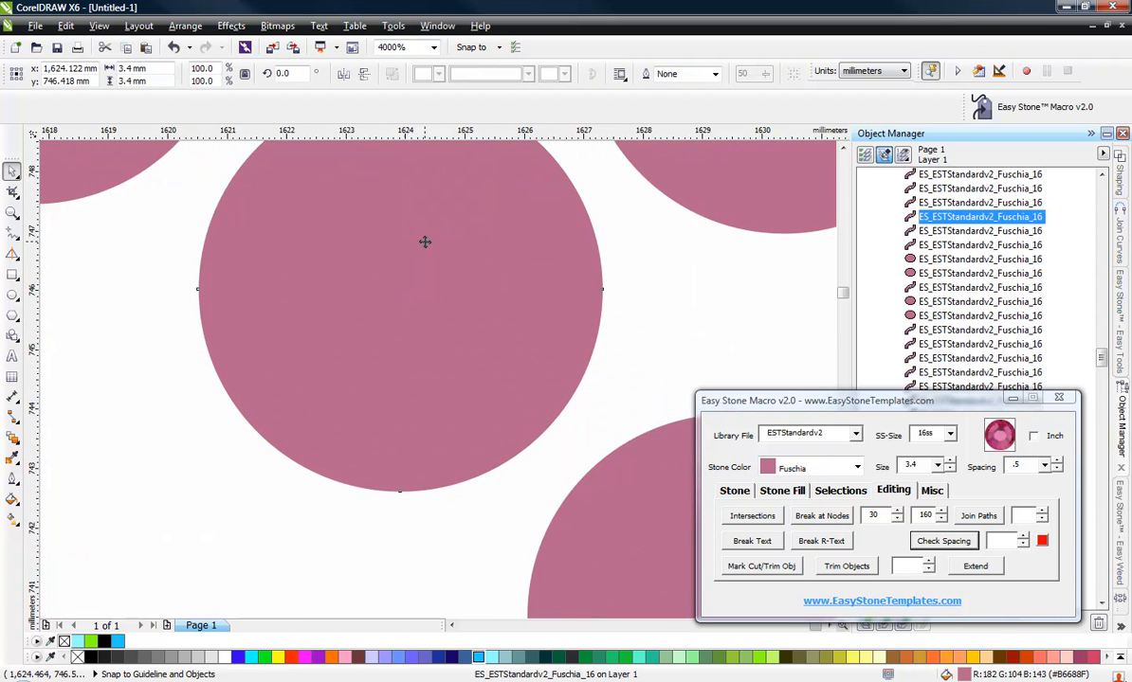
{"action": "scroll", "coordinate": [425, 242], "scroll_direction": "down", "scroll_amount": 1}
{"action": "scroll", "coordinate": [522, 330], "scroll_direction": "up", "scroll_amount": 2}
{"action": "left_click_drag", "start_coordinate": [520, 346], "coordinate": [475, 361]}
{"action": "scroll", "coordinate": [498, 285], "scroll_direction": "down", "scroll_amount": 2}
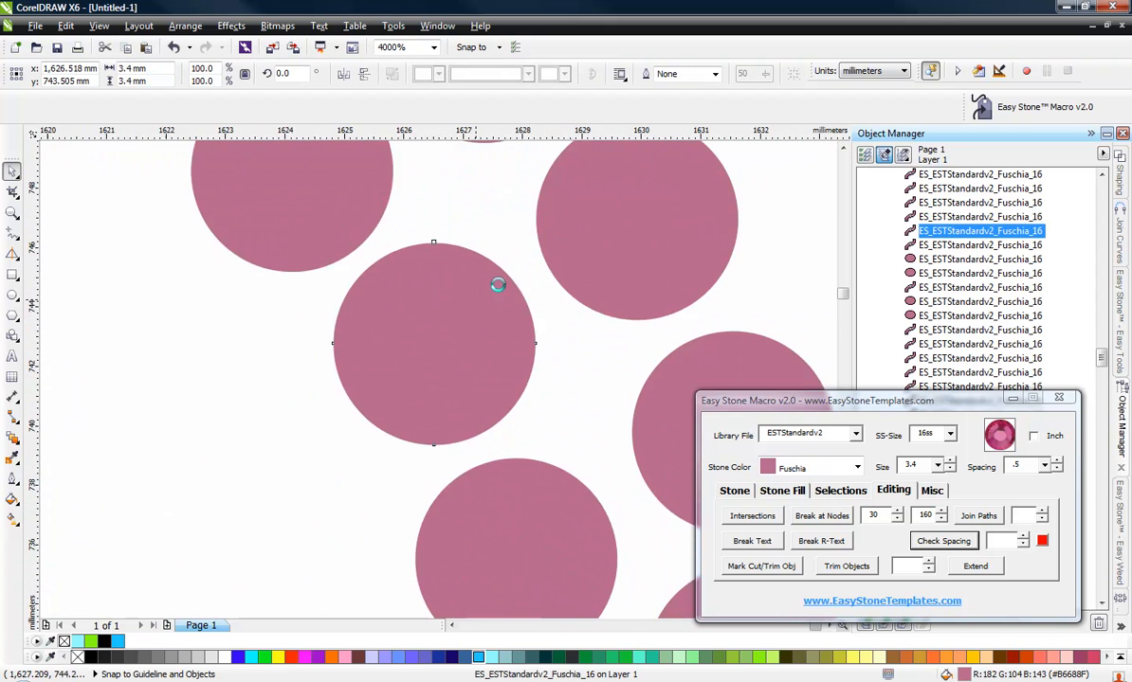
{"action": "scroll", "coordinate": [559, 285], "scroll_direction": "down", "scroll_amount": 1}
{"action": "left_click", "coordinate": [394, 265]}
{"action": "scroll", "coordinate": [394, 222], "scroll_direction": "down", "scroll_amount": 2}
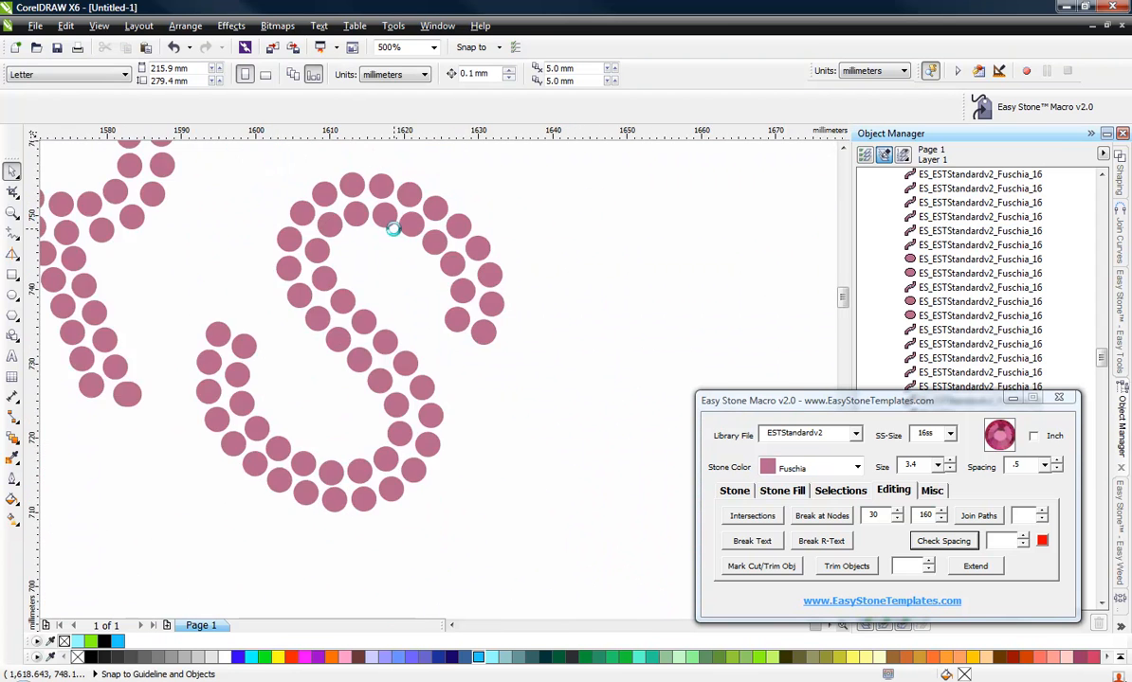
Step: Add a weedbox with a weed margin of 25 around all the stones of the TIGERS lettering
{"action": "scroll", "coordinate": [535, 366], "scroll_direction": "down", "scroll_amount": 3}
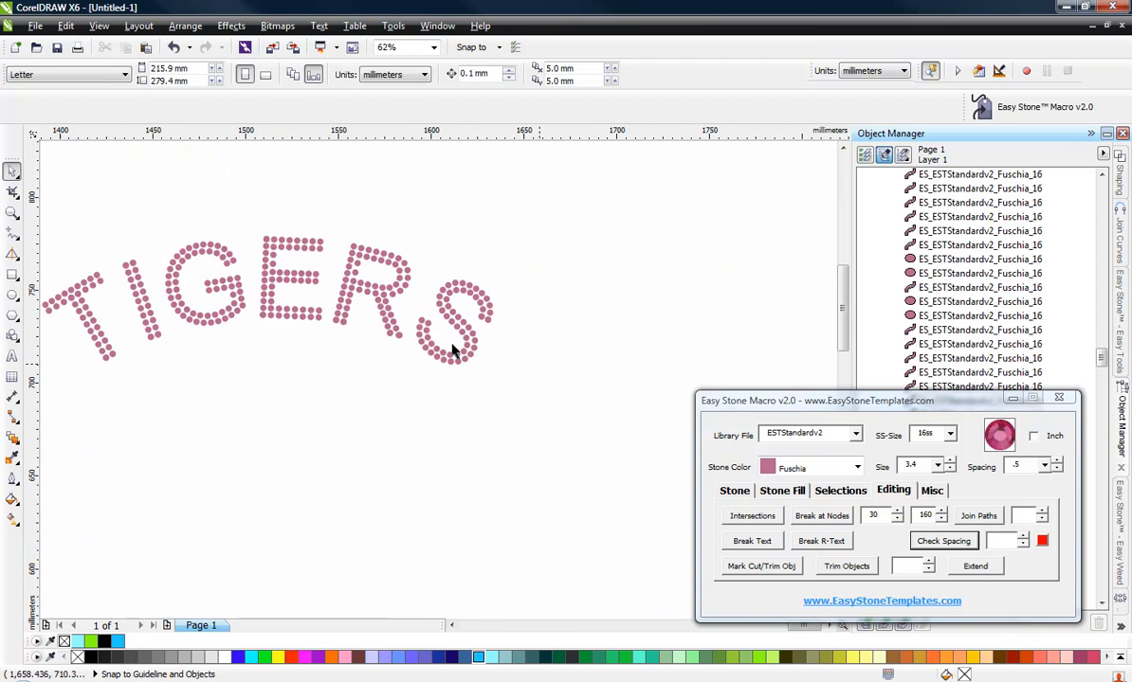
{"action": "scroll", "coordinate": [284, 290], "scroll_direction": "up", "scroll_amount": 1}
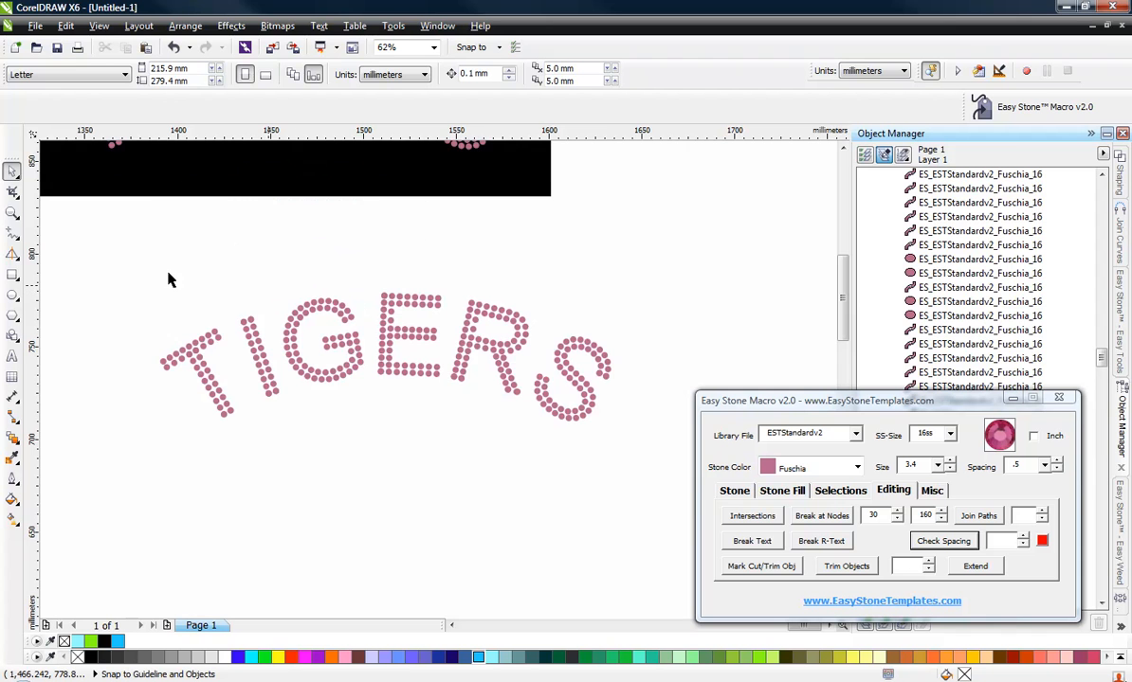
{"action": "left_click_drag", "start_coordinate": [106, 254], "coordinate": [689, 517]}
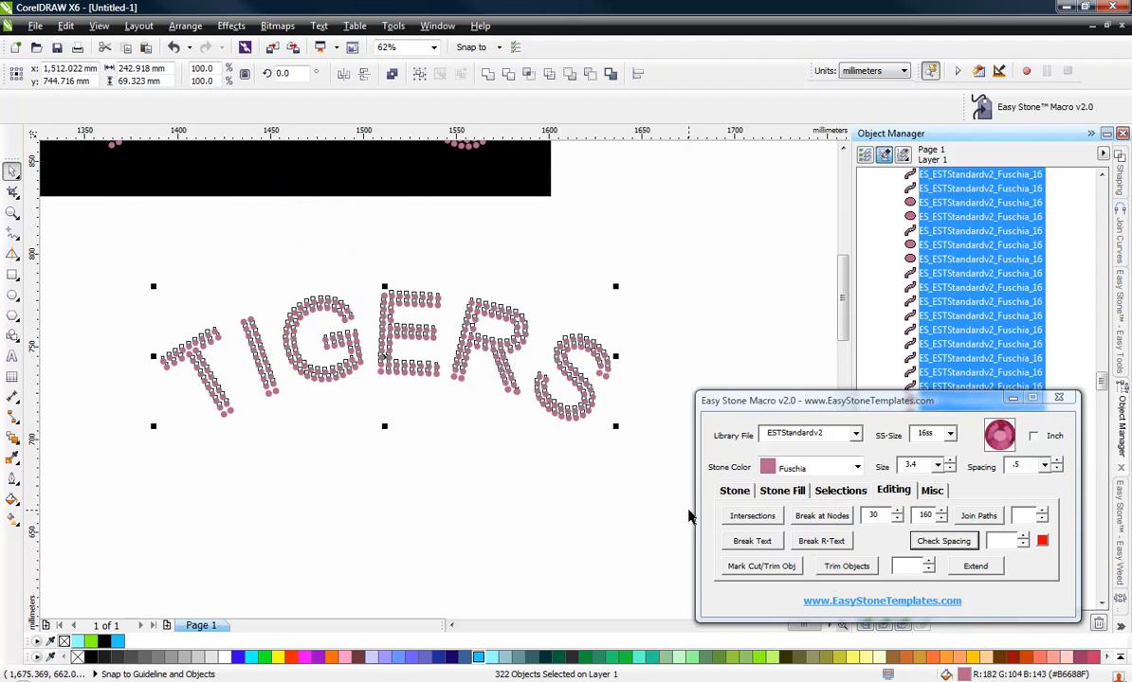
{"action": "left_click", "coordinate": [931, 490]}
{"action": "left_click", "coordinate": [823, 516]}
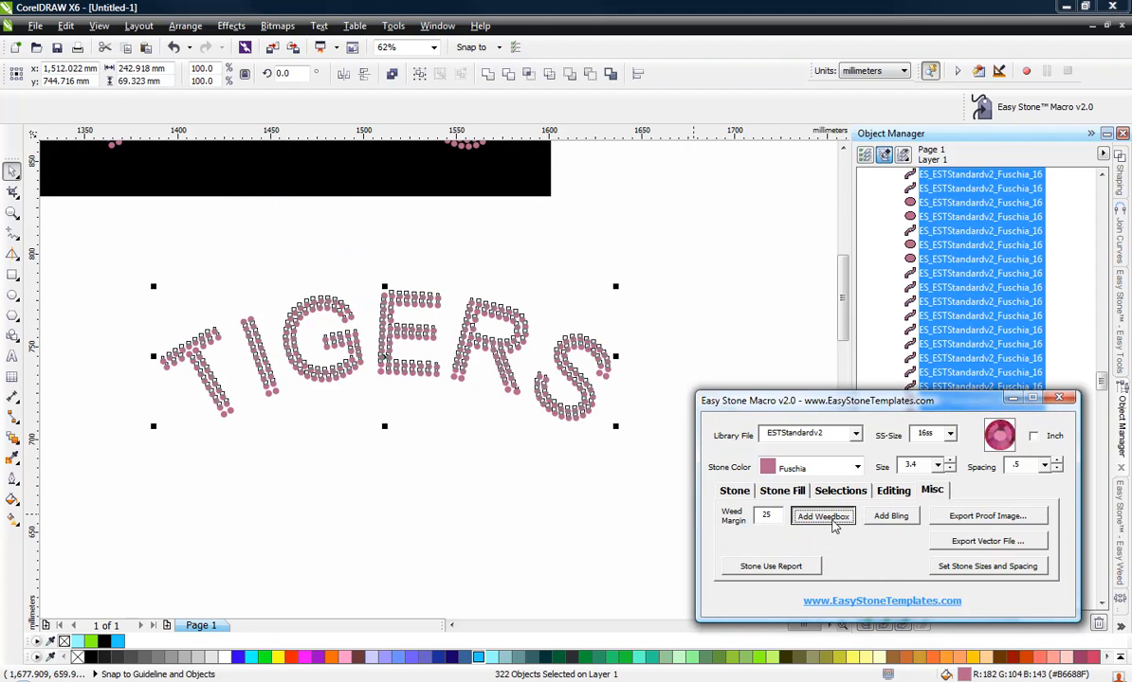
{"action": "left_click", "coordinate": [390, 527]}
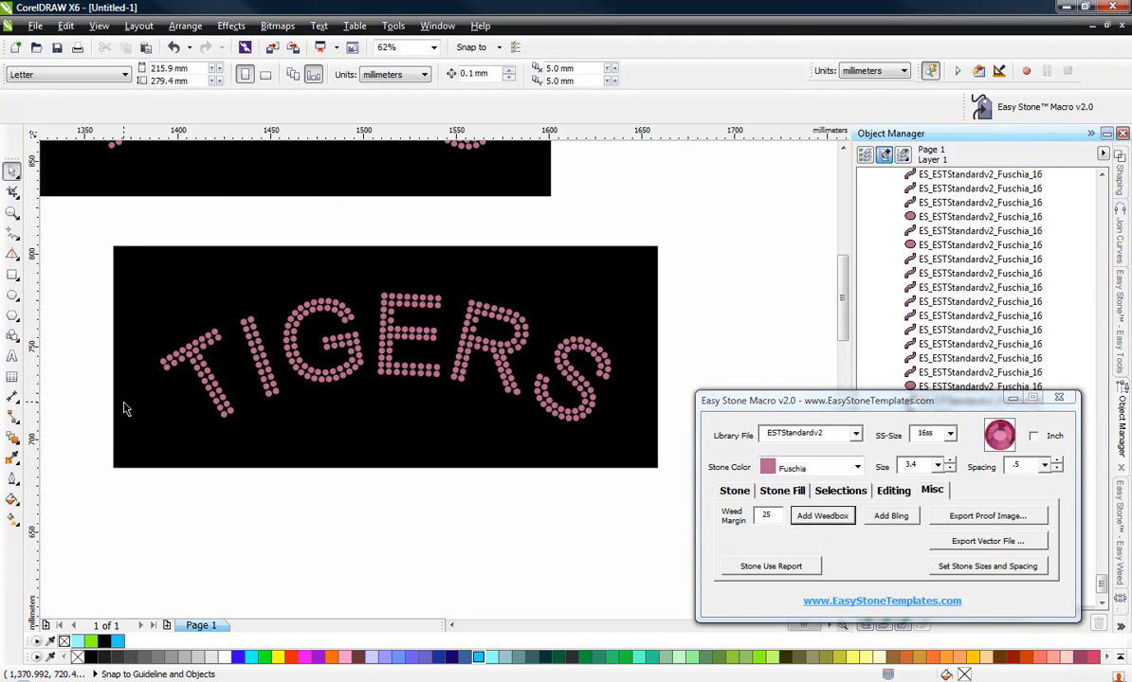